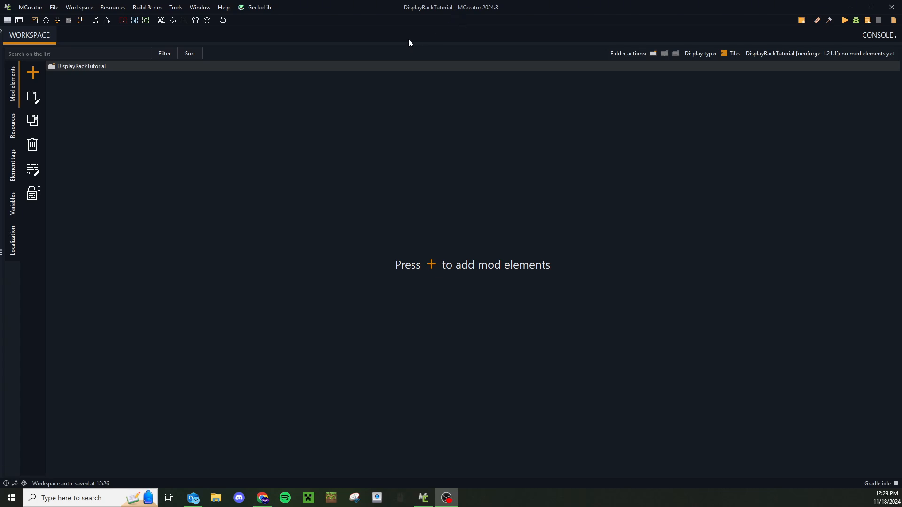
Launch Blockbench, bring its window fully into view and maximize it
{"action": "key", "text": "super"}
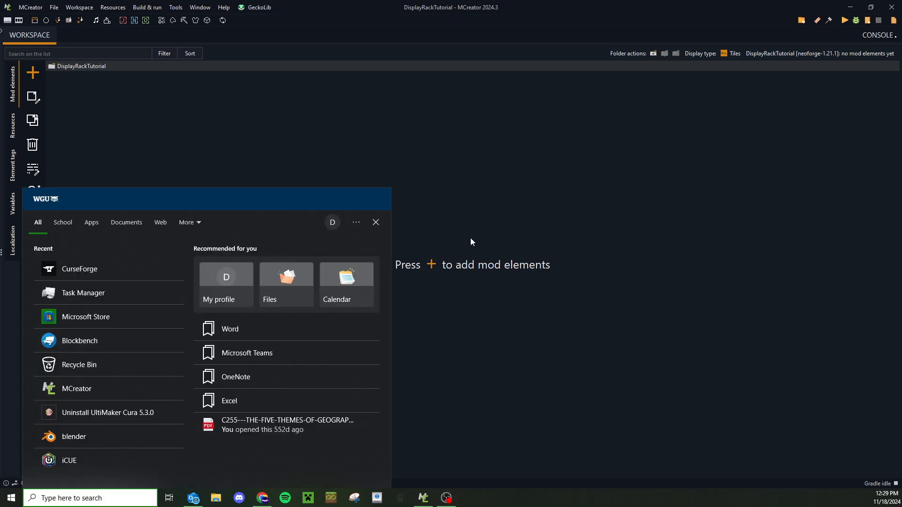
{"action": "left_click", "coordinate": [75, 342]}
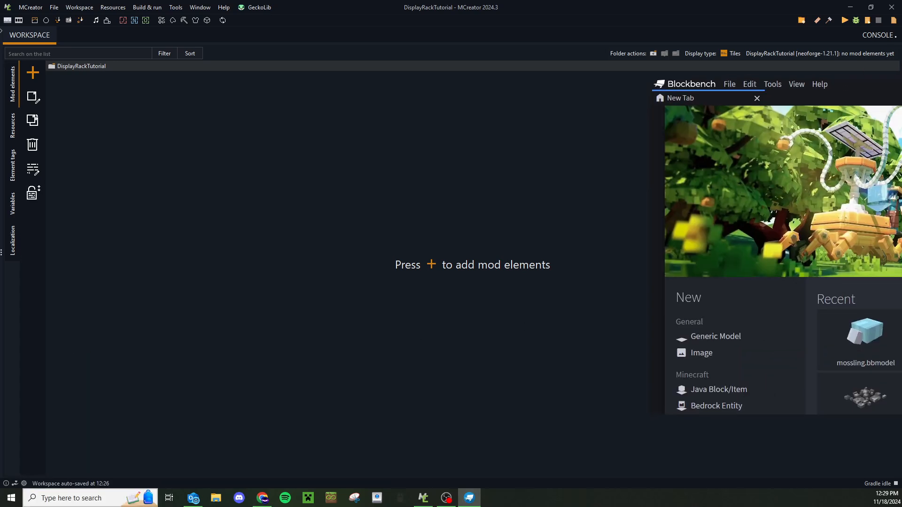
{"action": "left_click_drag", "start_coordinate": [901, 200], "coordinate": [522, 111]}
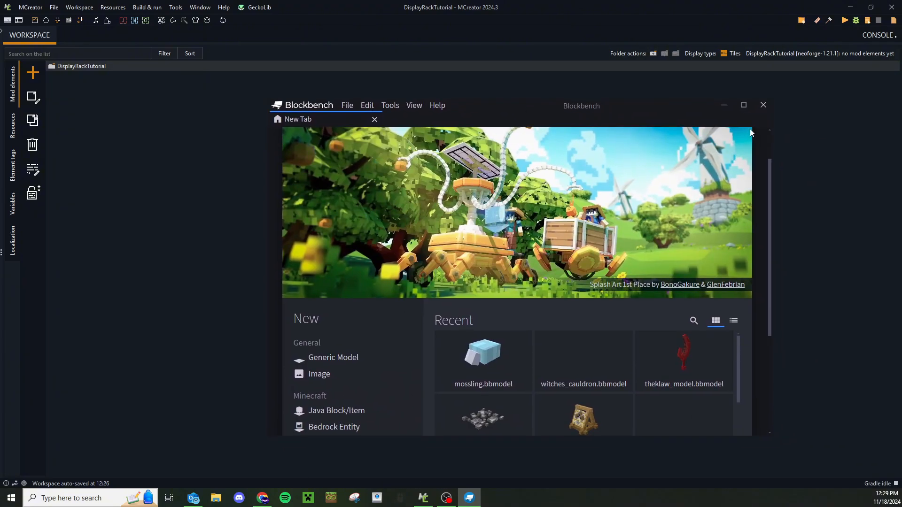
{"action": "left_click", "coordinate": [747, 107]}
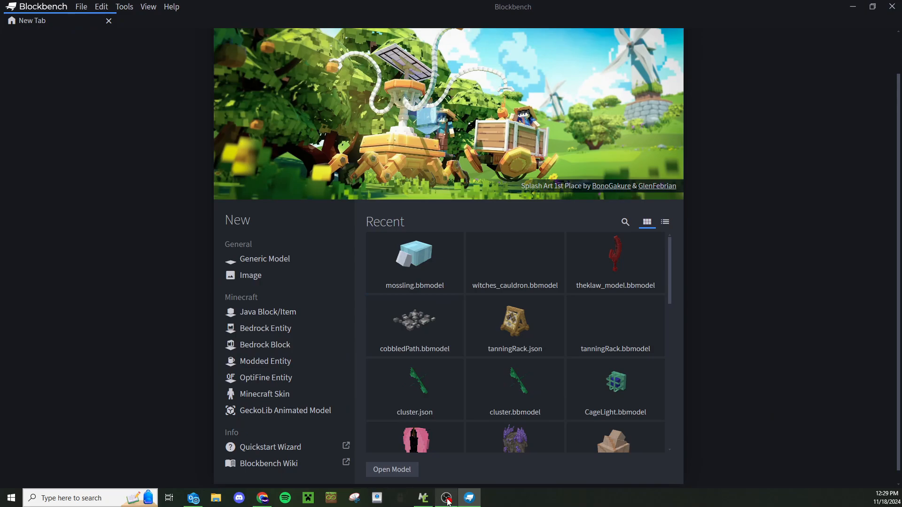
{"action": "left_click", "coordinate": [423, 498]}
{"action": "left_click", "coordinate": [13, 126]}
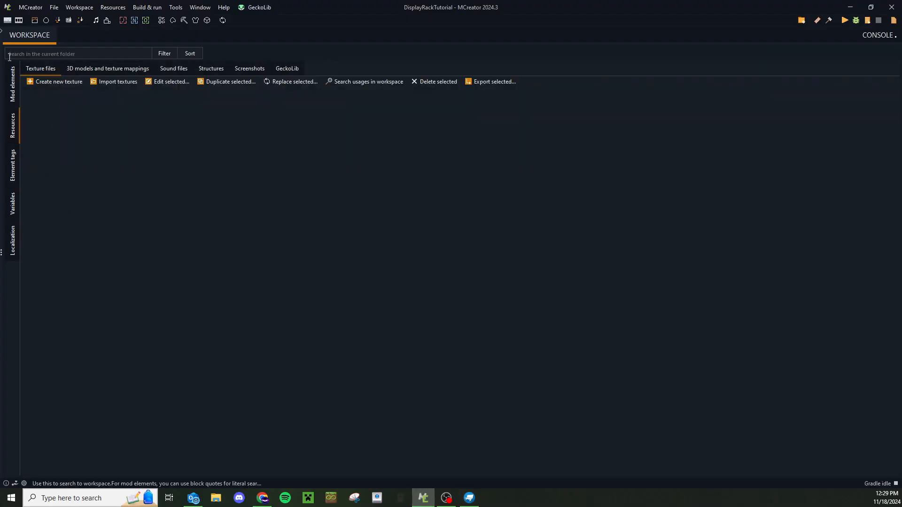
{"action": "left_click", "coordinate": [11, 87]}
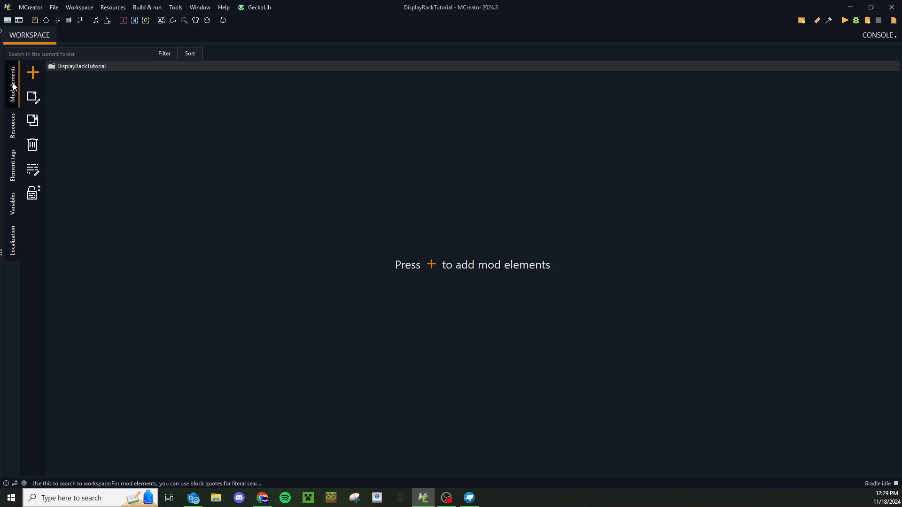
{"action": "left_click", "coordinate": [470, 498]}
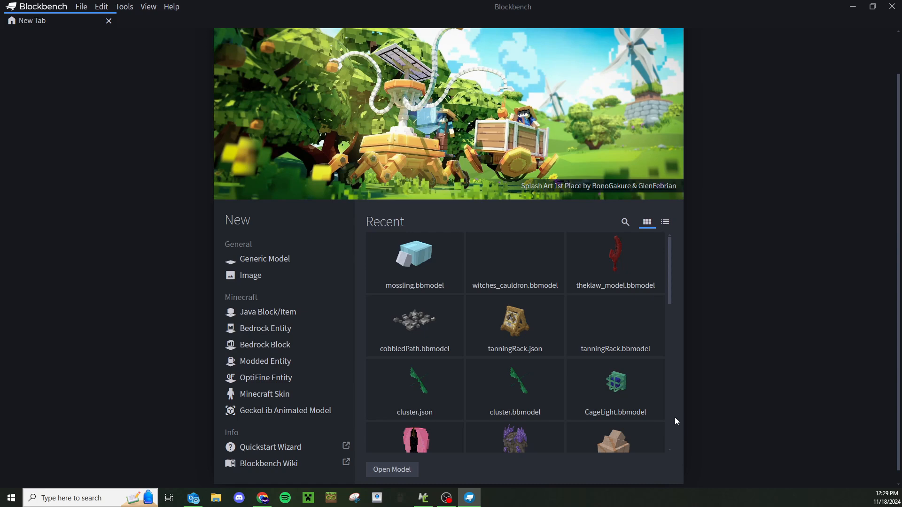
Create a new Java Block/Item model with the file name displayRack
{"action": "left_click", "coordinate": [270, 305]}
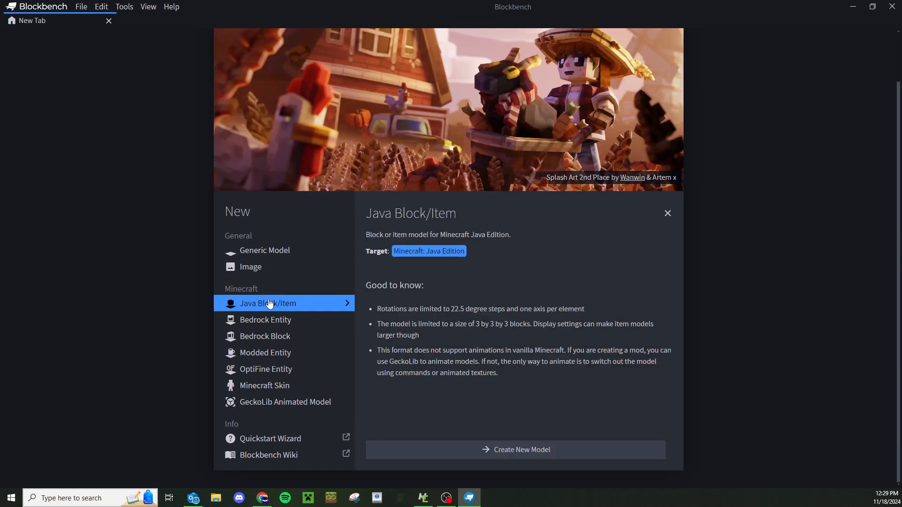
{"action": "left_click", "coordinate": [466, 450]}
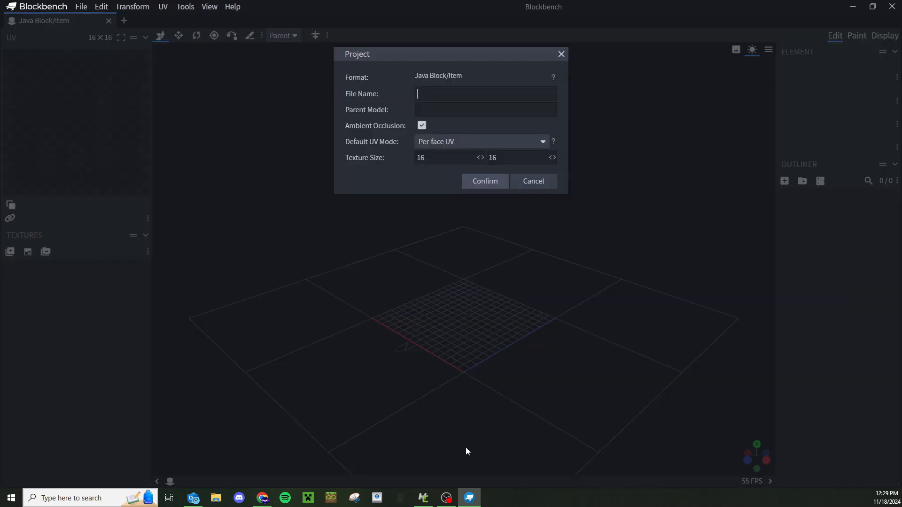
{"action": "type", "text": "d"}
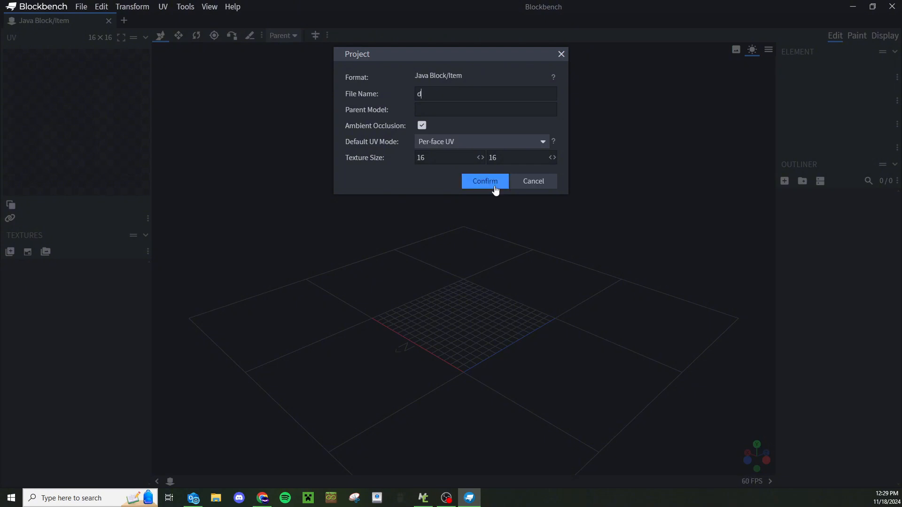
{"action": "type", "text": "isplayRack"}
{"action": "left_click", "coordinate": [496, 189]}
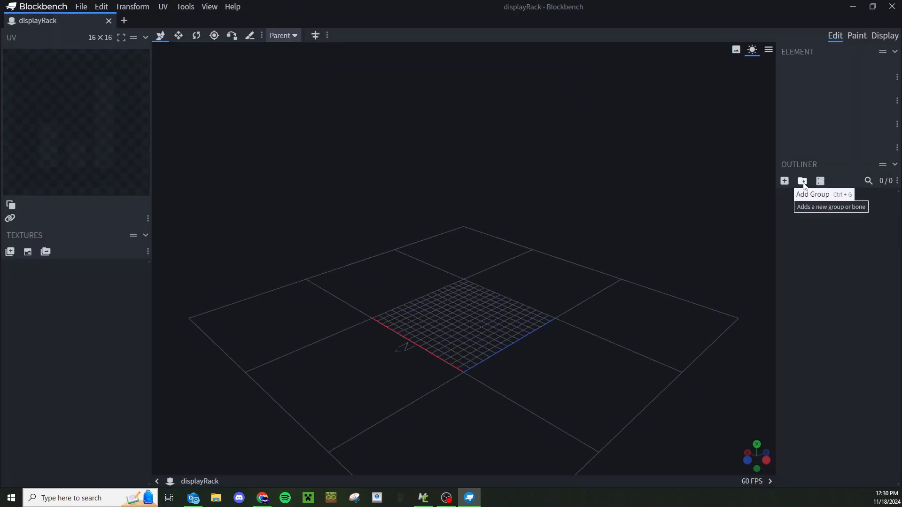
Add a group to the outliner and rename it DisplayRack
{"action": "left_click", "coordinate": [803, 181]}
{"action": "right_click", "coordinate": [817, 199]}
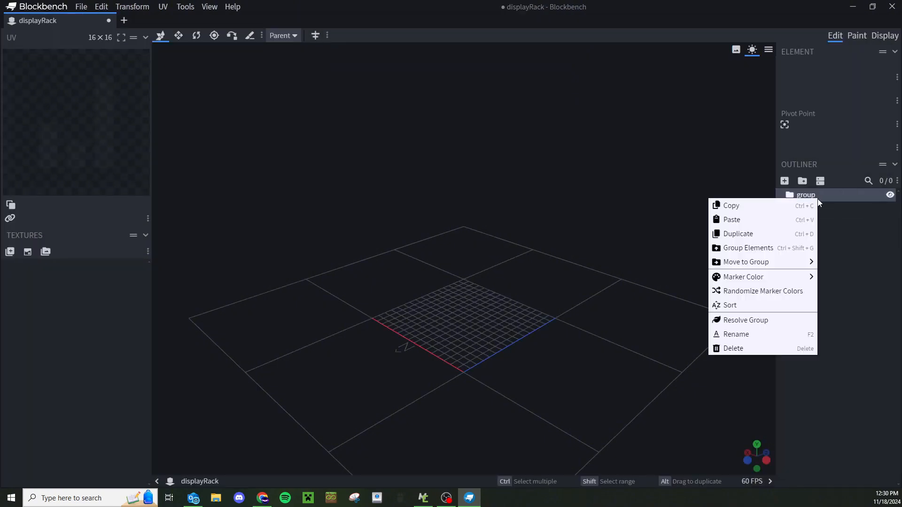
{"action": "left_click", "coordinate": [769, 334]}
{"action": "type", "text": "D"}
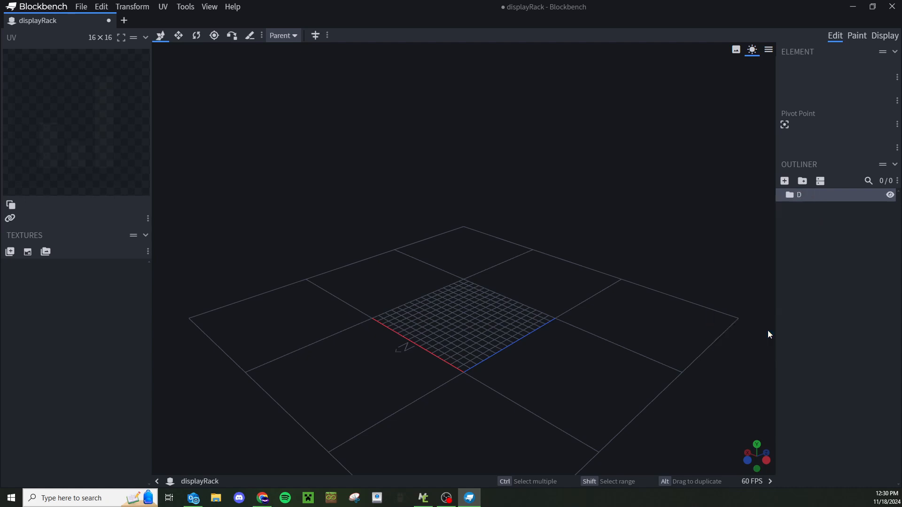
{"action": "type", "text": "isplayRack"}
Add a cube to the DisplayRack group and move it along Z to position 0, 0, 14
{"action": "left_click", "coordinate": [785, 181]}
{"action": "left_click_drag", "start_coordinate": [724, 235], "coordinate": [639, 309]}
{"action": "left_click_drag", "start_coordinate": [455, 310], "coordinate": [562, 319]}
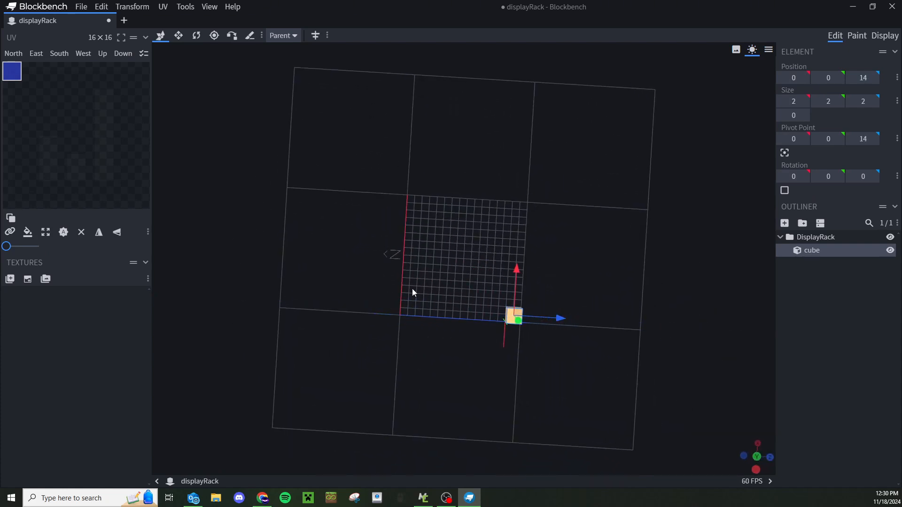
Resize the cube into a base of 16 × 2 × 6 at position 0, 0, 10, spanning the full block width
{"action": "left_click_drag", "start_coordinate": [464, 250], "coordinate": [570, 281]}
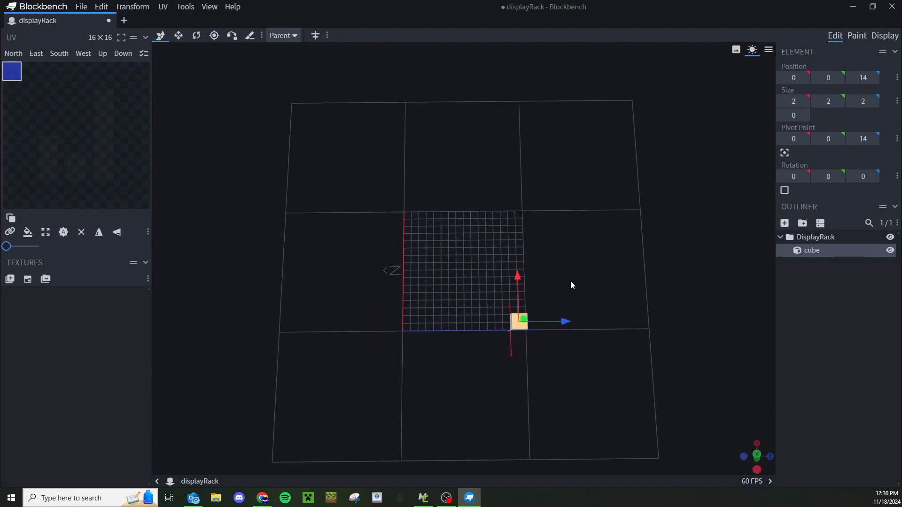
{"action": "scroll", "coordinate": [519, 268], "scroll_direction": "up", "scroll_amount": 5}
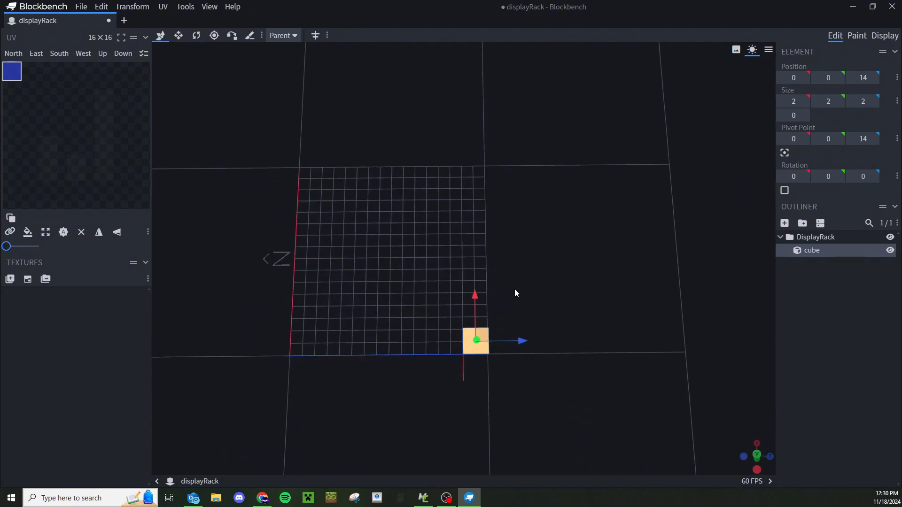
{"action": "key", "text": "s"}
{"action": "left_click_drag", "start_coordinate": [427, 342], "coordinate": [412, 346]}
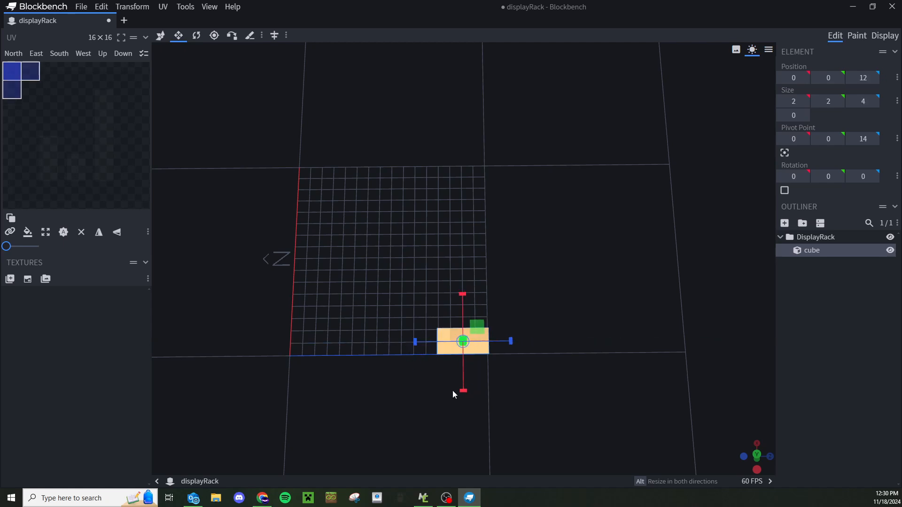
{"action": "left_click_drag", "start_coordinate": [454, 393], "coordinate": [385, 359]}
{"action": "left_click_drag", "start_coordinate": [359, 328], "coordinate": [329, 331]}
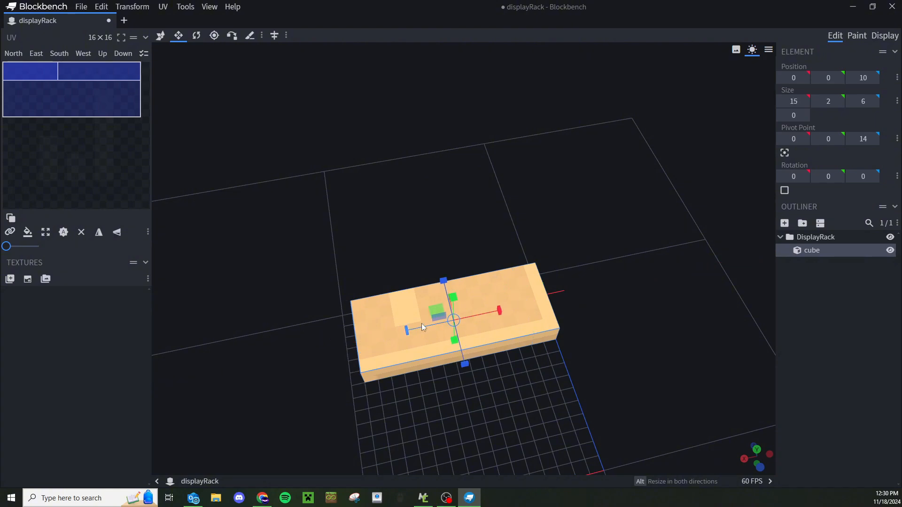
{"action": "left_click_drag", "start_coordinate": [496, 319], "coordinate": [483, 315]}
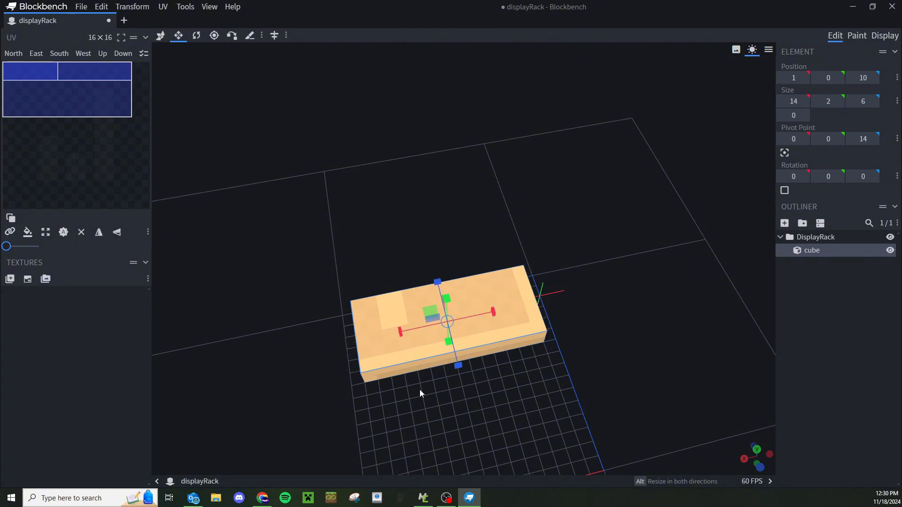
{"action": "left_click_drag", "start_coordinate": [419, 391], "coordinate": [348, 349]}
{"action": "left_click_drag", "start_coordinate": [489, 333], "coordinate": [500, 332]}
{"action": "left_click_drag", "start_coordinate": [402, 325], "coordinate": [384, 323]}
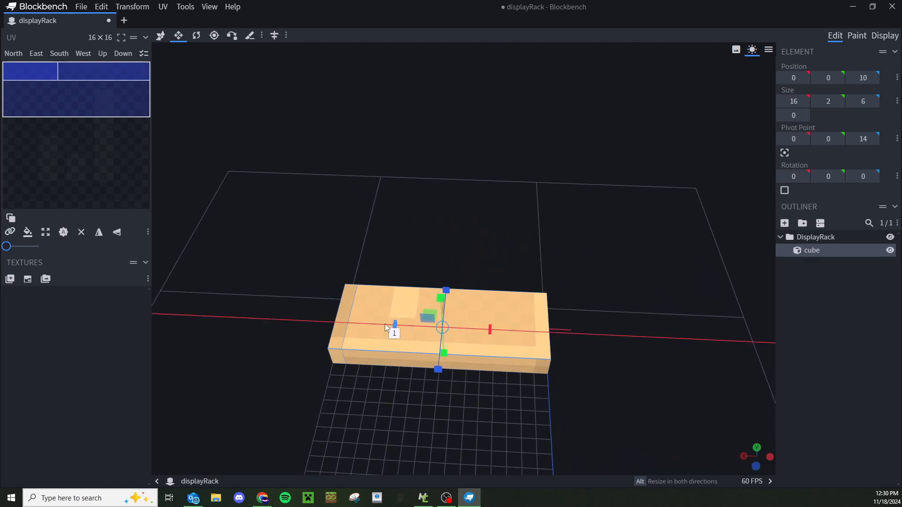
Duplicate the base cube and raise the copy 2 units so it sits on top of the base
{"action": "left_click_drag", "start_coordinate": [360, 280], "coordinate": [561, 284]}
{"action": "right_click", "coordinate": [816, 253]}
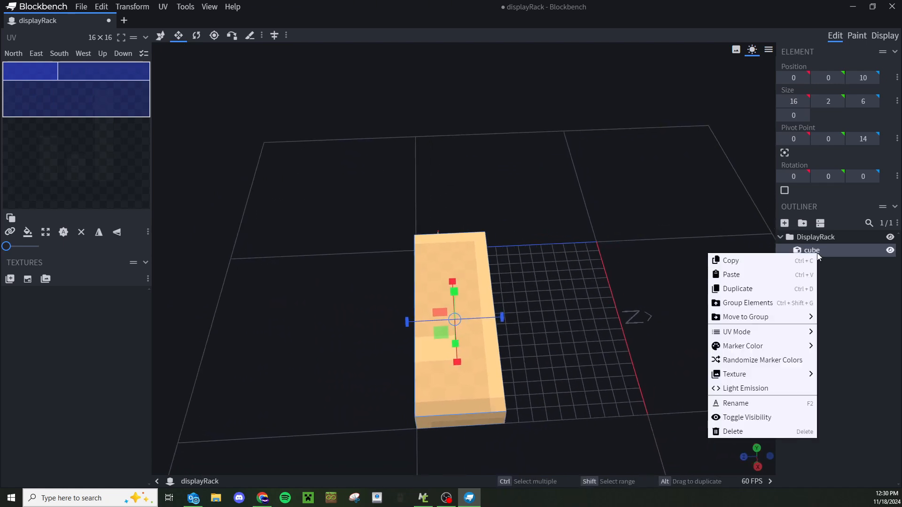
{"action": "mouse_move", "coordinate": [748, 373]}
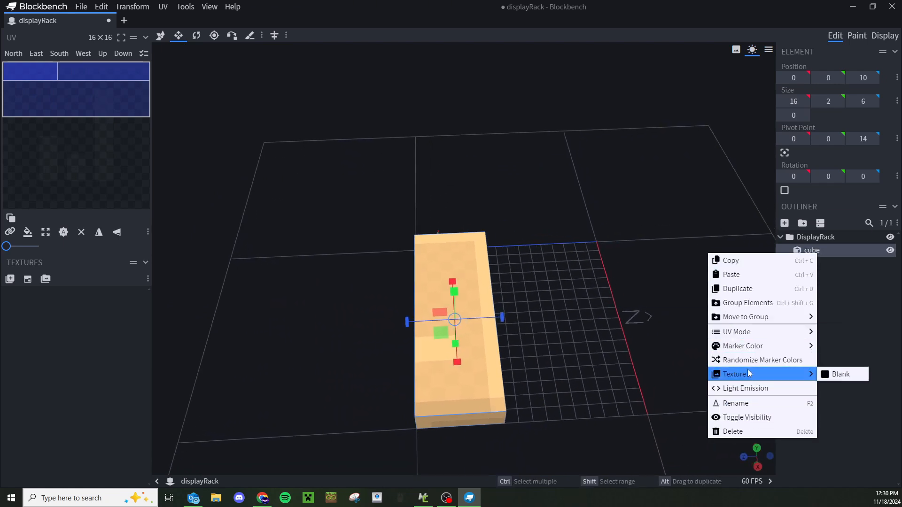
{"action": "left_click", "coordinate": [751, 287]}
{"action": "left_click_drag", "start_coordinate": [455, 296], "coordinate": [452, 275]}
{"action": "left_click_drag", "start_coordinate": [505, 306], "coordinate": [501, 249]}
Reduce the upper cube's Z size to 2, keeping it flush with the base's edge at Z 10, and deselect it
{"action": "key", "text": "s"}
{"action": "left_click_drag", "start_coordinate": [407, 321], "coordinate": [463, 320]}
{"action": "left_click_drag", "start_coordinate": [566, 322], "coordinate": [380, 351]}
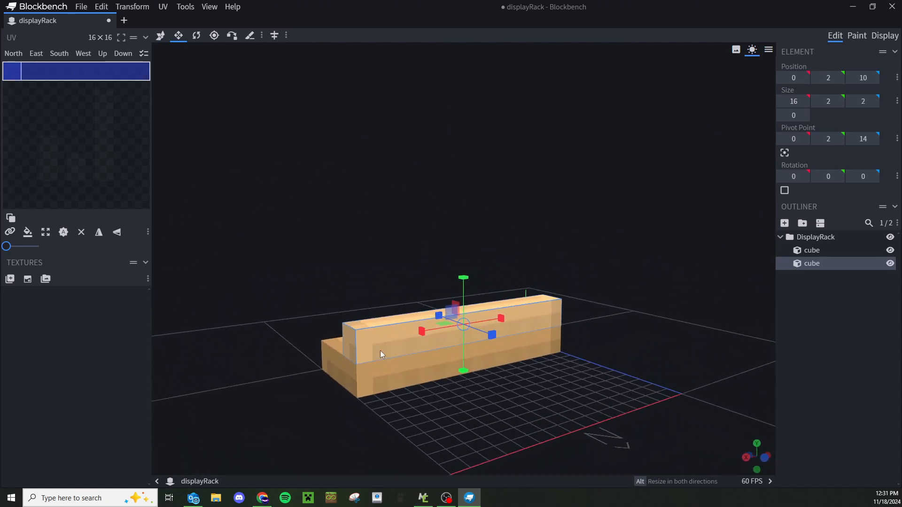
{"action": "left_click_drag", "start_coordinate": [380, 312], "coordinate": [431, 171]}
{"action": "left_click", "coordinate": [782, 298]}
{"action": "left_click_drag", "start_coordinate": [770, 296], "coordinate": [483, 193]}
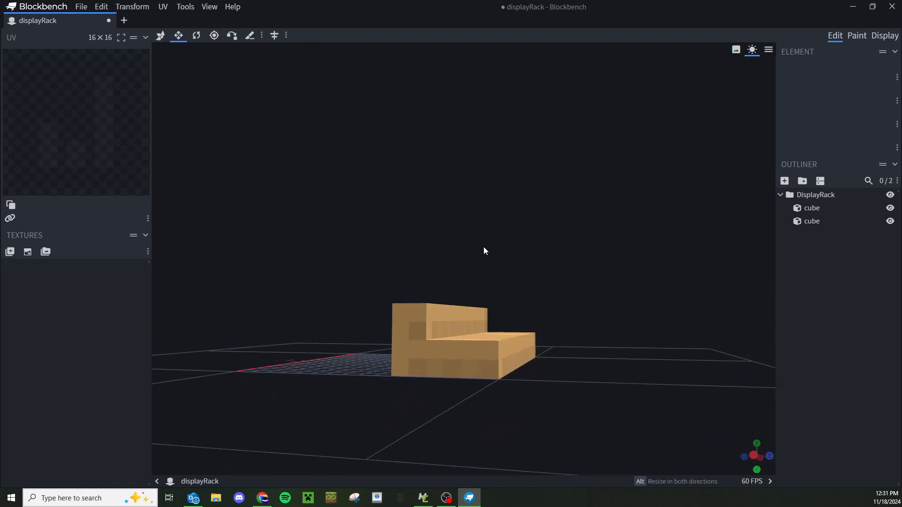
{"action": "left_click_drag", "start_coordinate": [485, 251], "coordinate": [528, 309]}
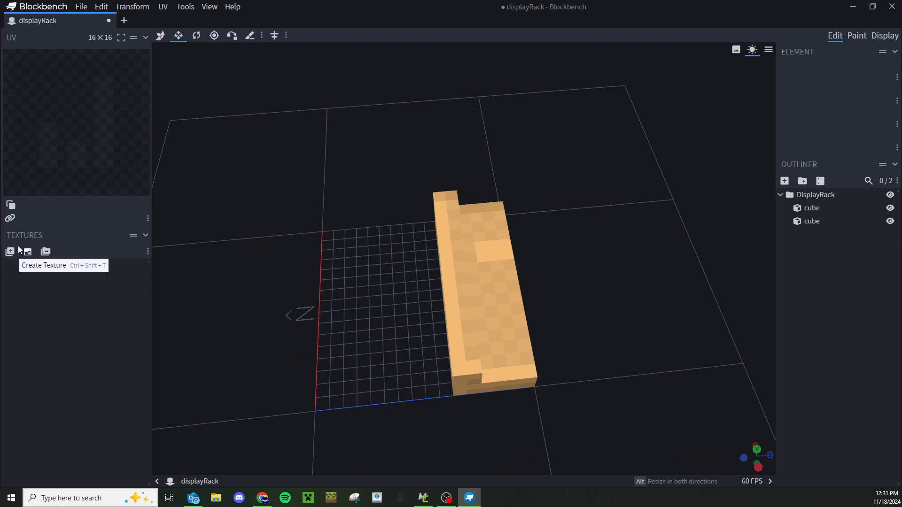
Search Windows for %appdata% and open the Roaming folder
{"action": "left_click", "coordinate": [81, 502]}
{"action": "type", "text": "%ap"}
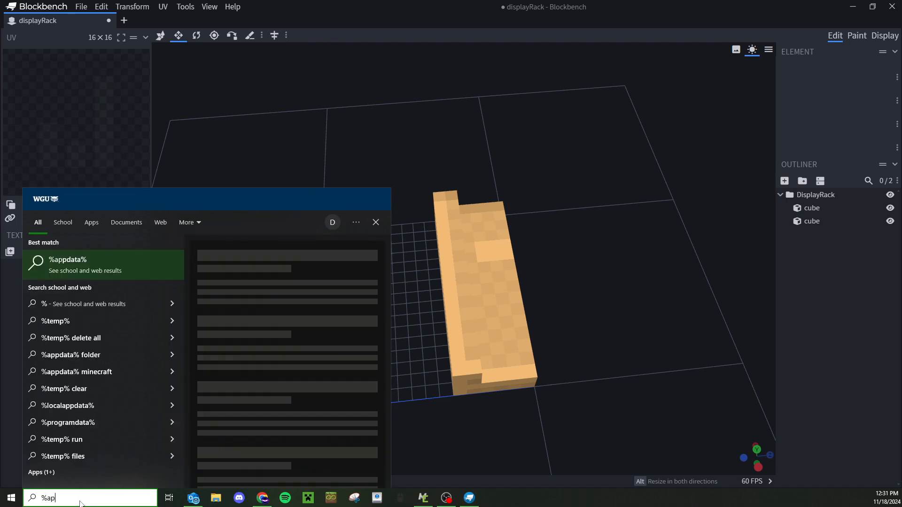
{"action": "type", "text": "pdatat"}
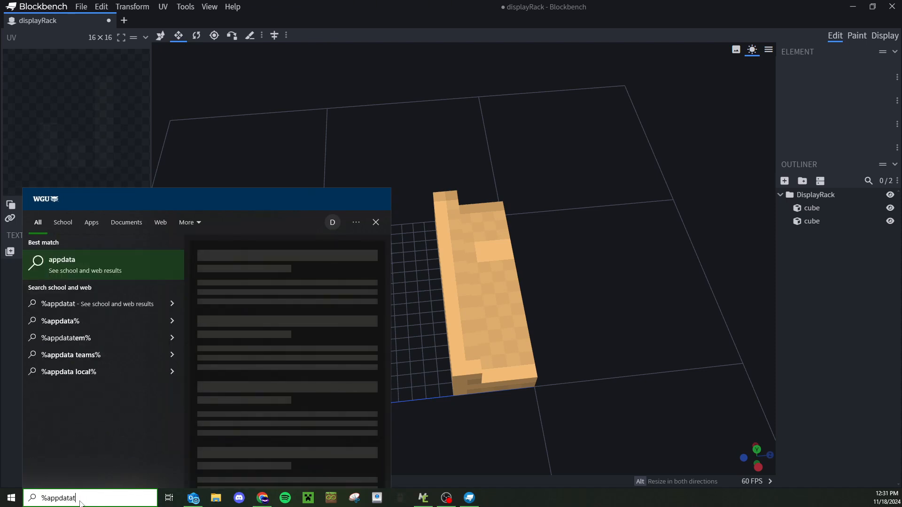
{"action": "key", "text": "BackSpace"}
{"action": "type", "text": "%"}
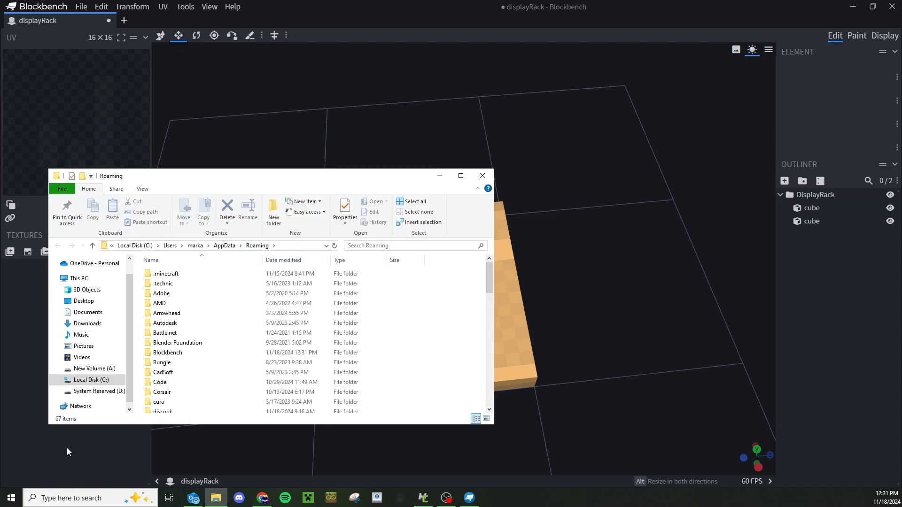
Go to the 1.21.3 folder inside .minecraft/versions
{"action": "double_click", "coordinate": [174, 275]}
{"action": "scroll", "coordinate": [216, 376], "scroll_direction": "down", "scroll_amount": 6}
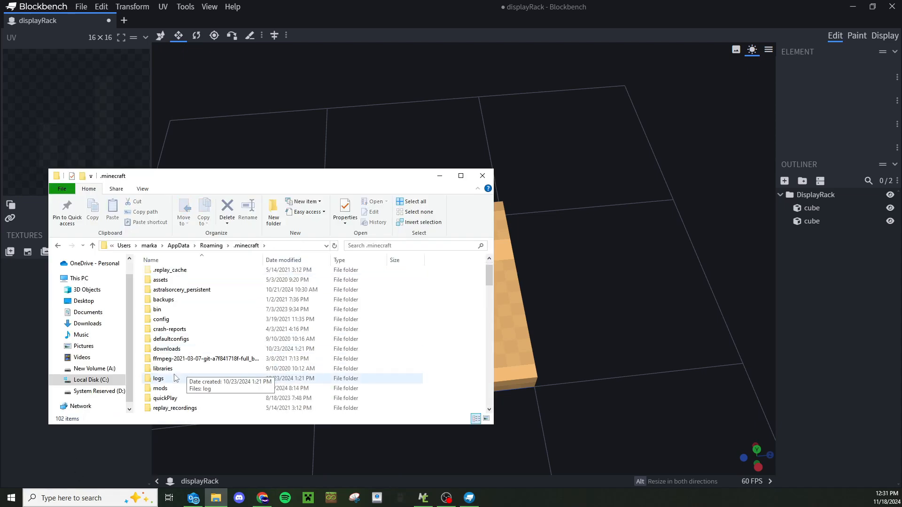
{"action": "double_click", "coordinate": [179, 341]}
{"action": "scroll", "coordinate": [179, 342], "scroll_direction": "down", "scroll_amount": 15}
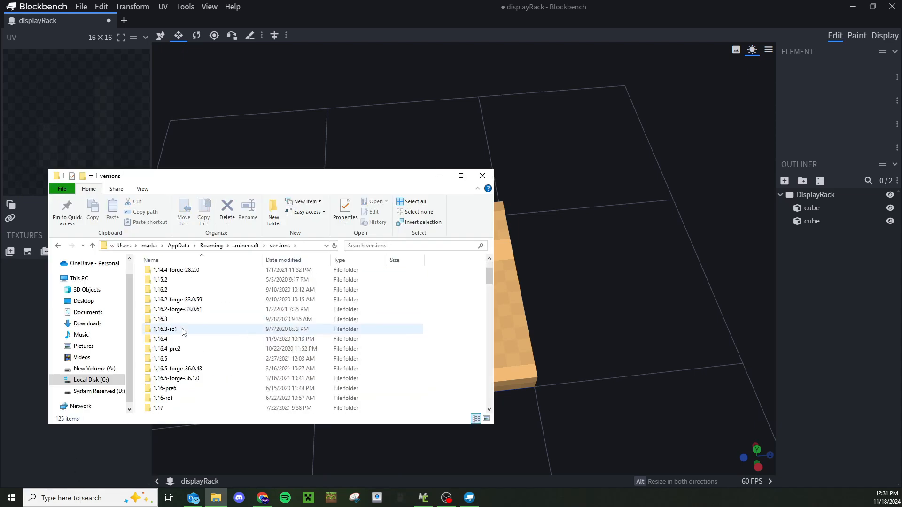
{"action": "double_click", "coordinate": [171, 369]}
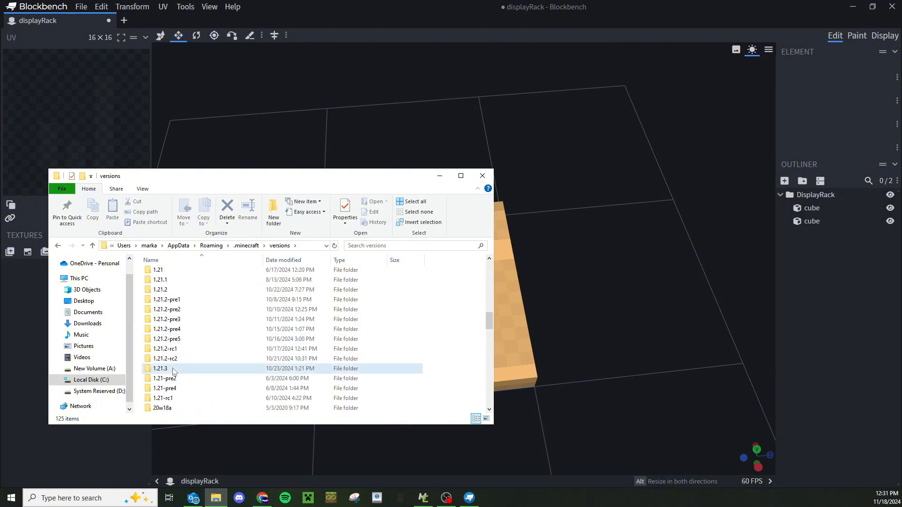
Open the 1.21.3 executable jar file with WinRAR
{"action": "left_click", "coordinate": [387, 275]}
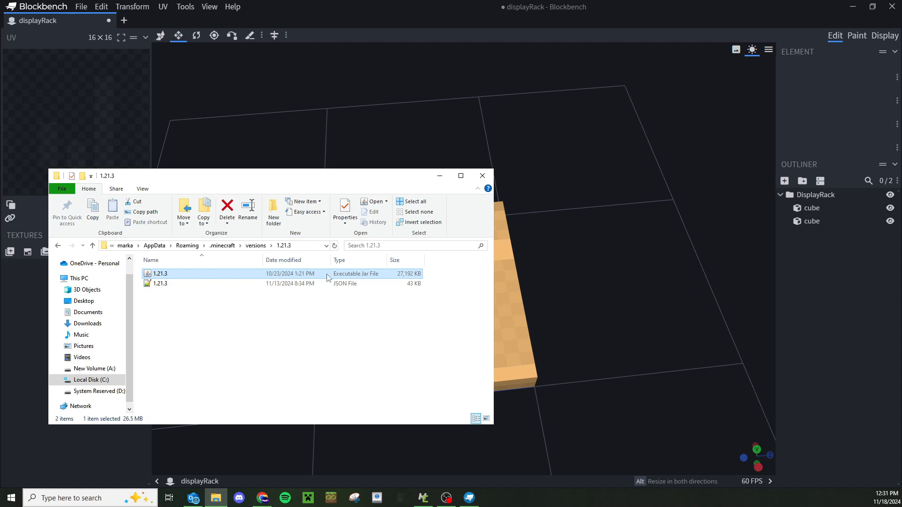
{"action": "right_click", "coordinate": [178, 278]}
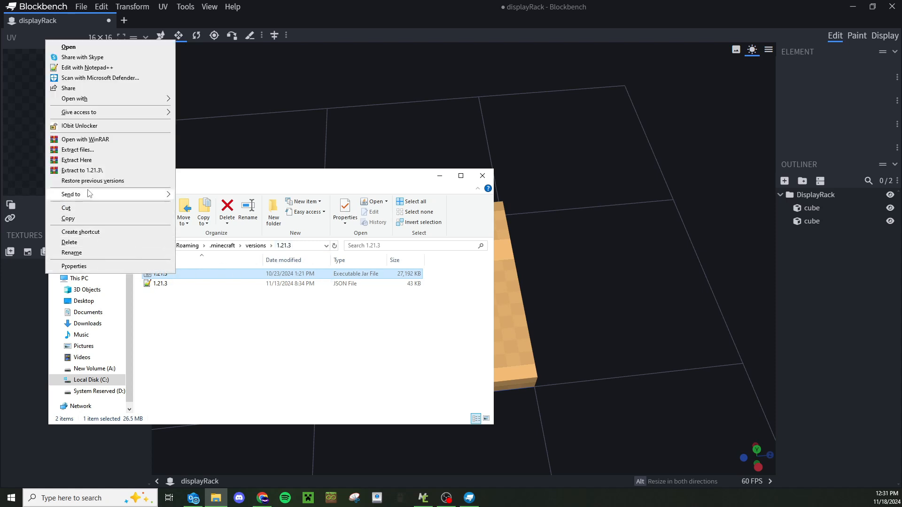
{"action": "left_click", "coordinate": [94, 139]}
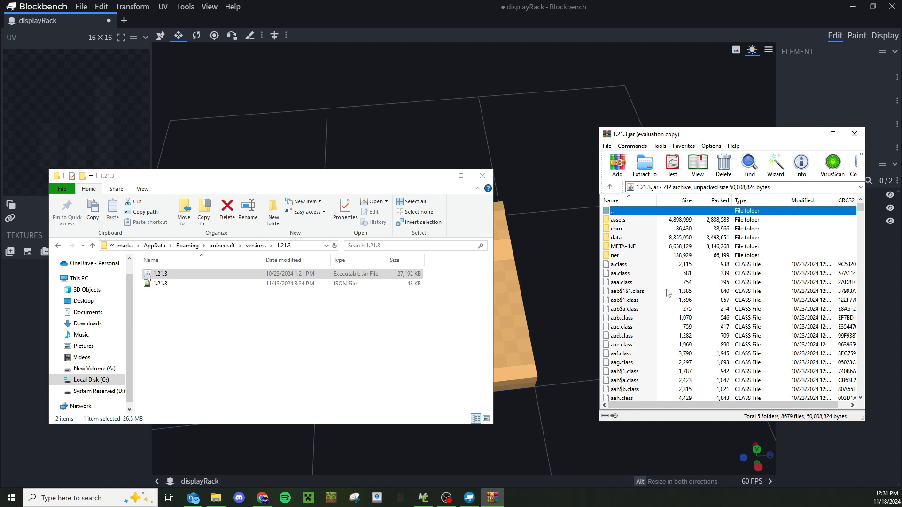
Browse the jar archive to the assets/minecraft/textures/block folder
{"action": "double_click", "coordinate": [636, 219]}
{"action": "double_click", "coordinate": [639, 221]}
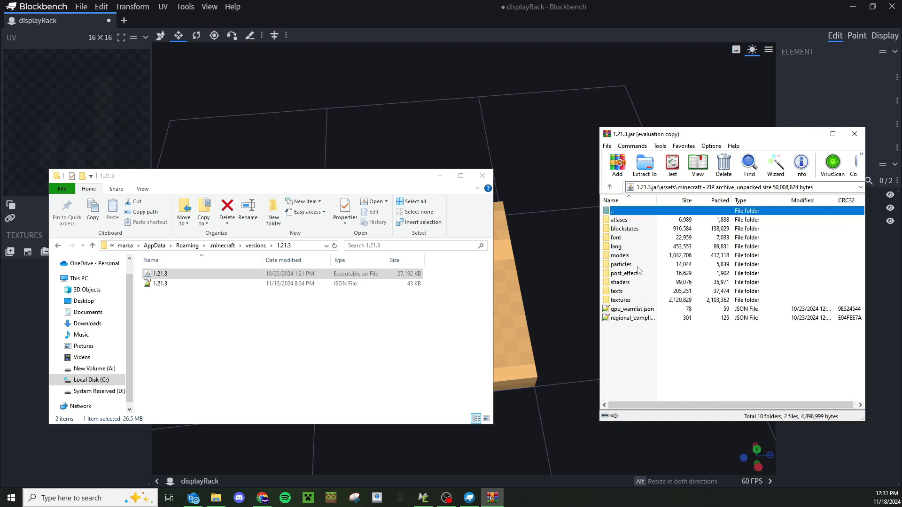
{"action": "double_click", "coordinate": [621, 300]}
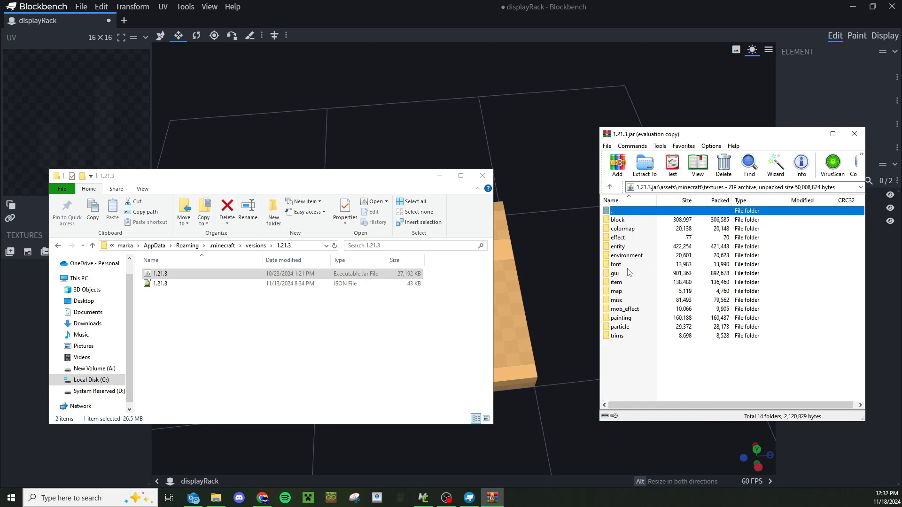
{"action": "double_click", "coordinate": [622, 221]}
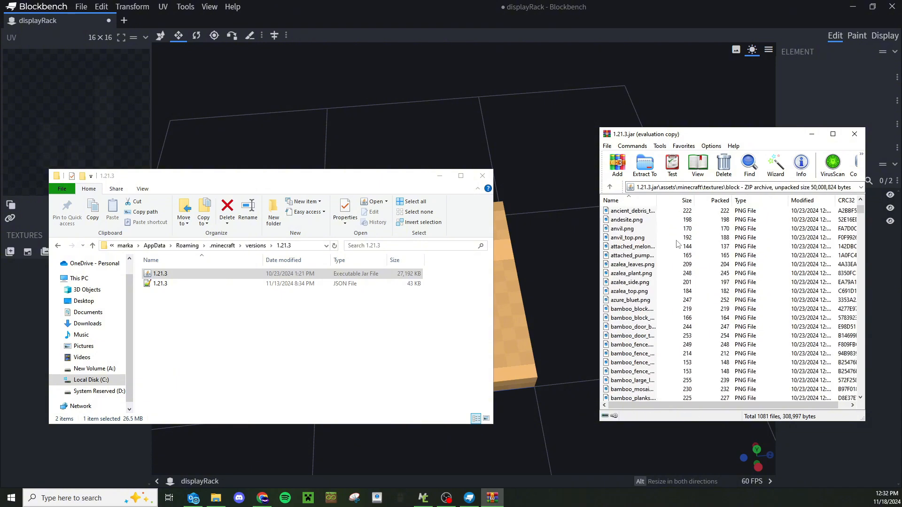
Extract smooth_stone.png from the block textures archive to the desktop, moving the open windows out of the way
{"action": "scroll", "coordinate": [678, 244], "scroll_direction": "down", "scroll_amount": 20}
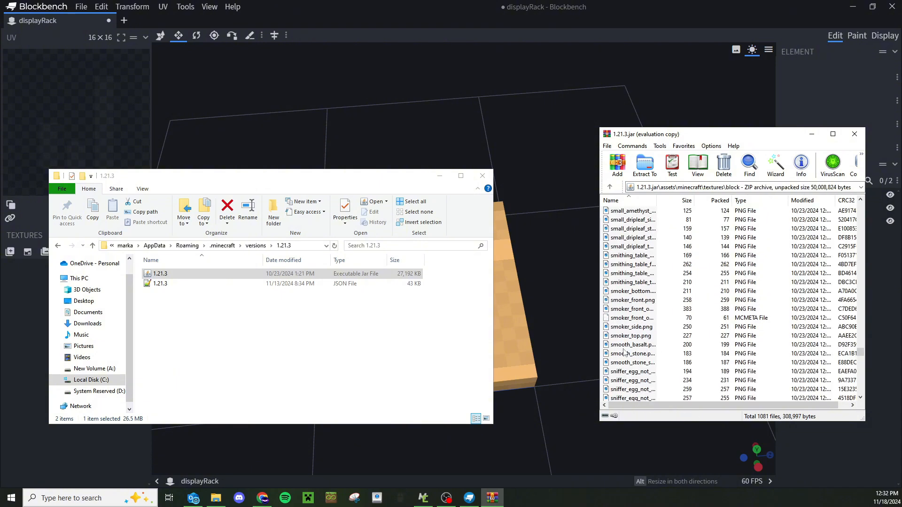
{"action": "left_click", "coordinate": [629, 355]}
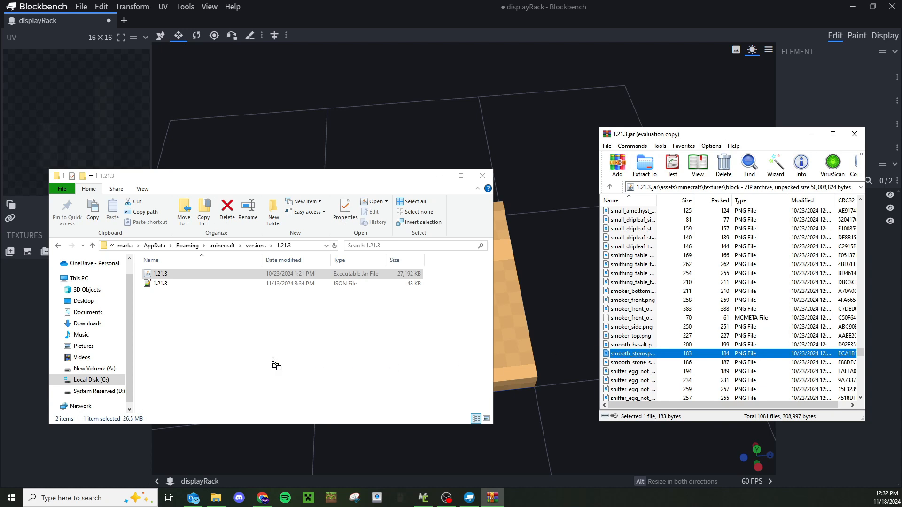
{"action": "left_click_drag", "start_coordinate": [258, 357], "coordinate": [15, 316]}
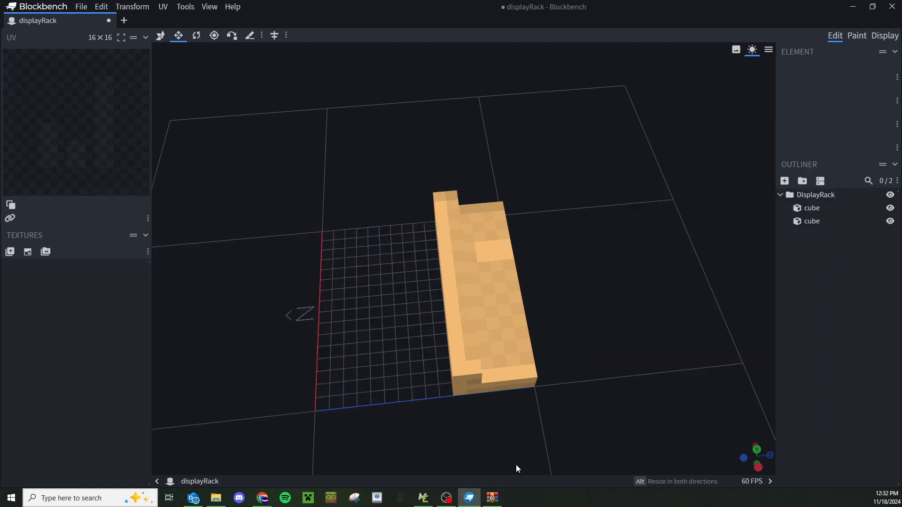
{"action": "left_click_drag", "start_coordinate": [569, 7], "coordinate": [802, 229]}
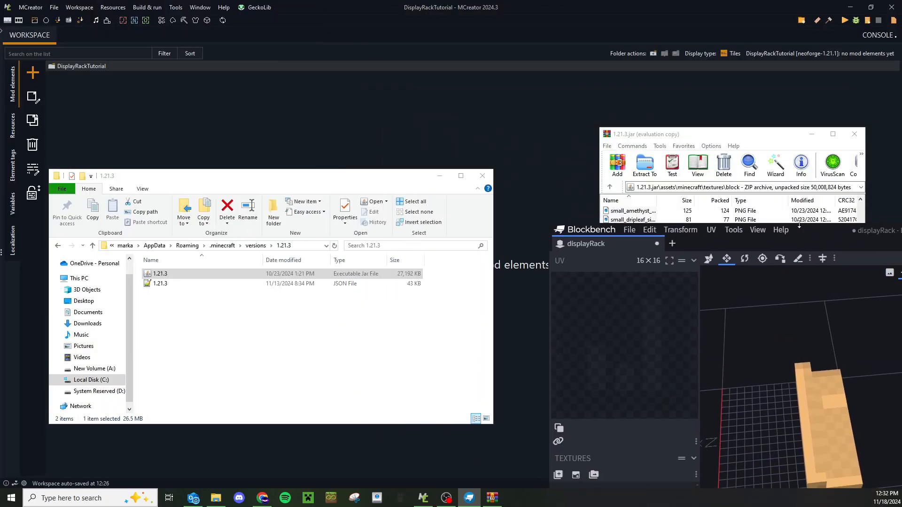
{"action": "left_click_drag", "start_coordinate": [506, 4], "coordinate": [707, 245]}
{"action": "left_click_drag", "start_coordinate": [684, 136], "coordinate": [648, 87]}
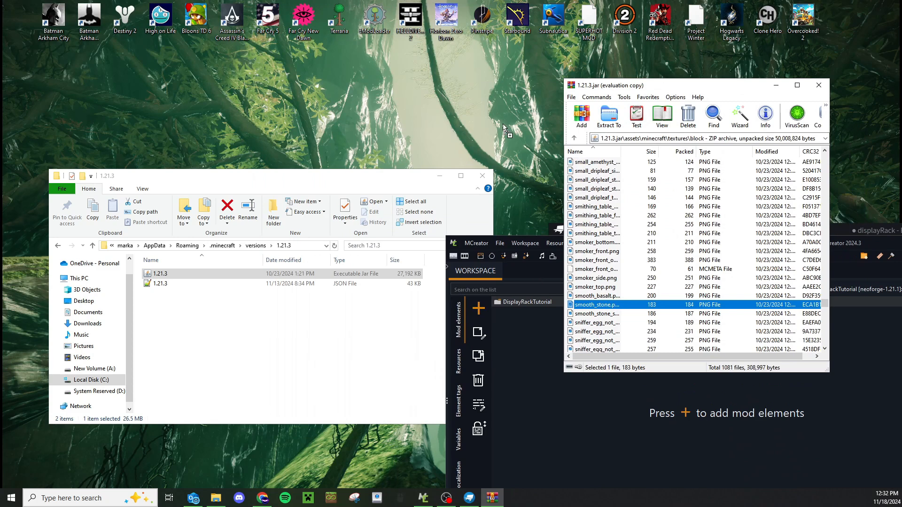
{"action": "left_click_drag", "start_coordinate": [505, 129], "coordinate": [507, 130]}
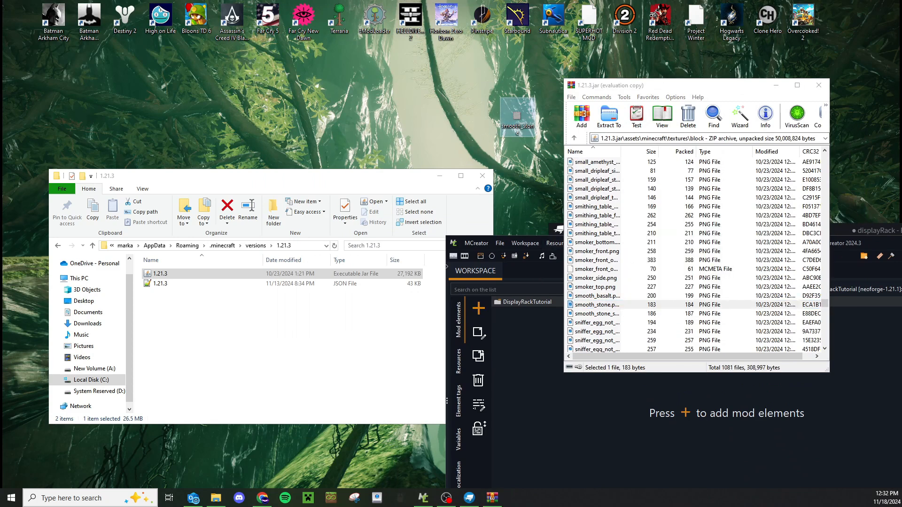
Bring Blockbench back, import smooth_stone.png as a texture, and apply it to the untextured faces of the DisplayRack group
{"action": "left_click", "coordinate": [556, 229]}
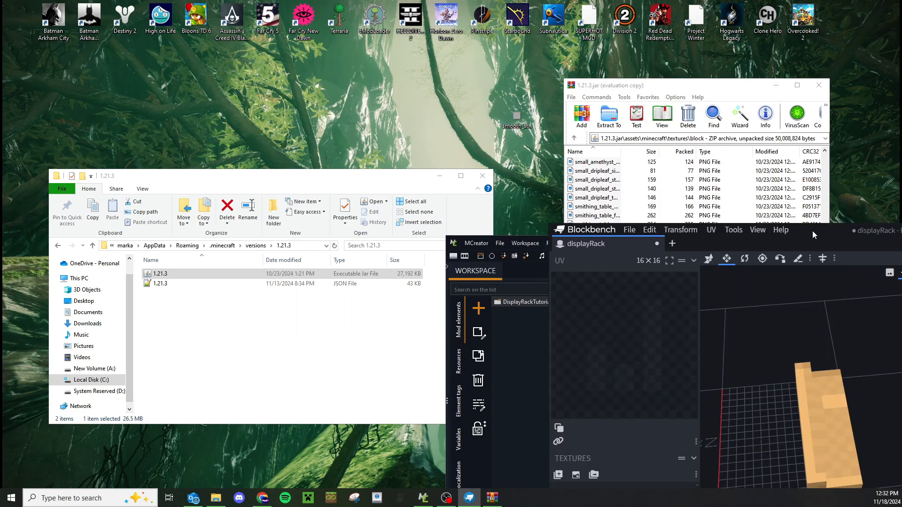
{"action": "left_click_drag", "start_coordinate": [813, 230], "coordinate": [794, 1]}
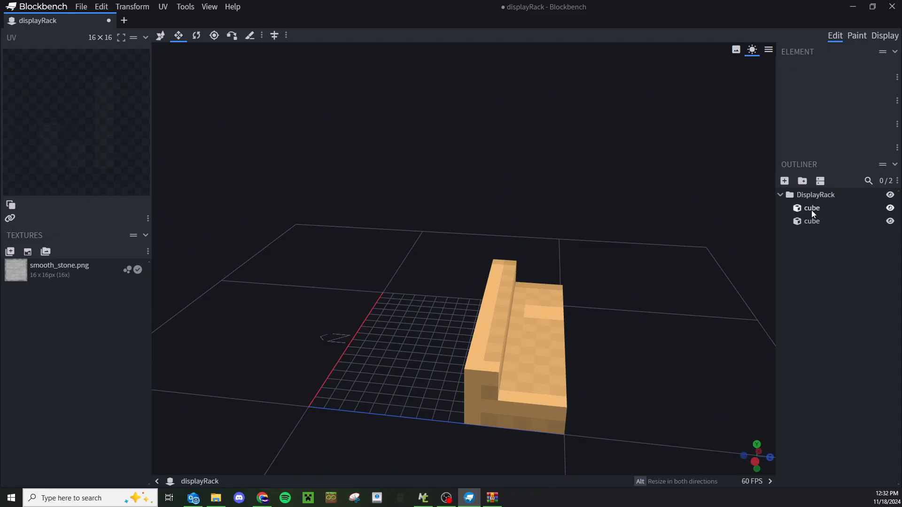
{"action": "left_click", "coordinate": [819, 196]}
{"action": "left_click_drag", "start_coordinate": [456, 246], "coordinate": [463, 239]}
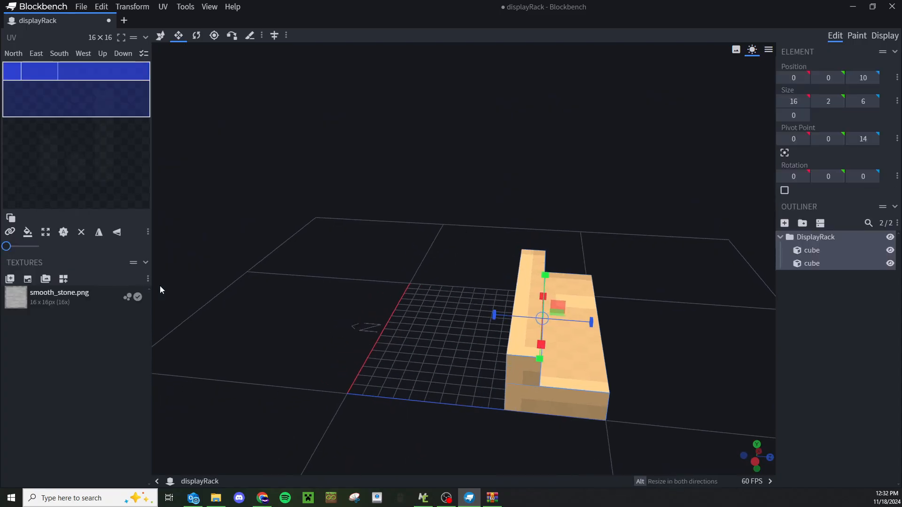
{"action": "left_click_drag", "start_coordinate": [160, 286], "coordinate": [422, 269]}
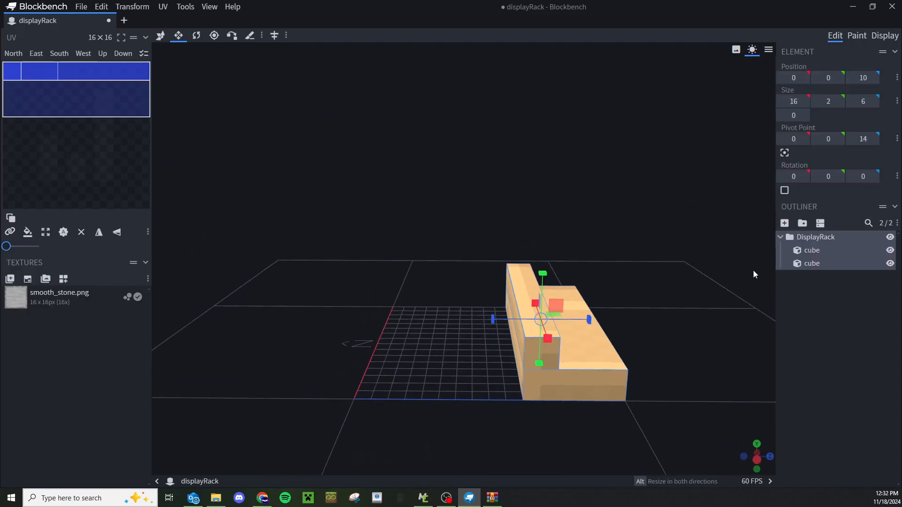
{"action": "right_click", "coordinate": [61, 294]}
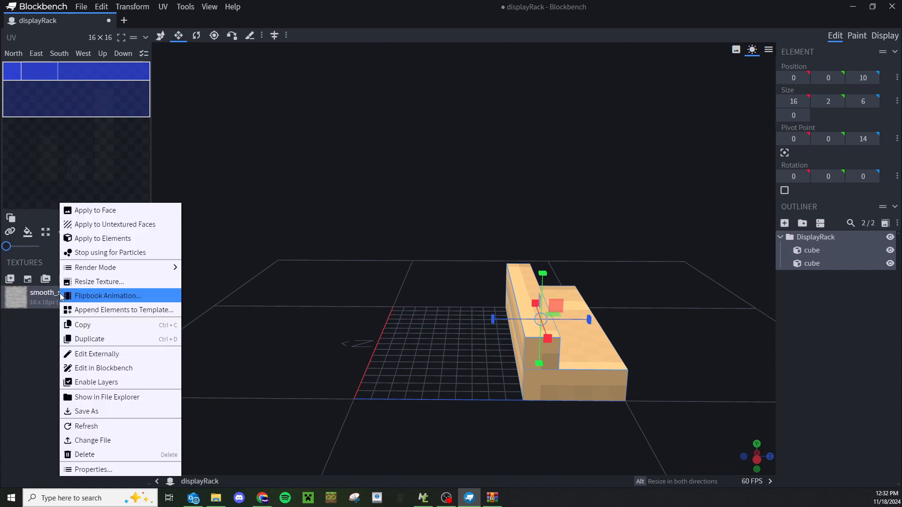
{"action": "left_click", "coordinate": [151, 228]}
Move the base cube's north face UV to the texture's bottom edge at 0, 14 and deselect the cube
{"action": "left_click_drag", "start_coordinate": [319, 266], "coordinate": [475, 315]}
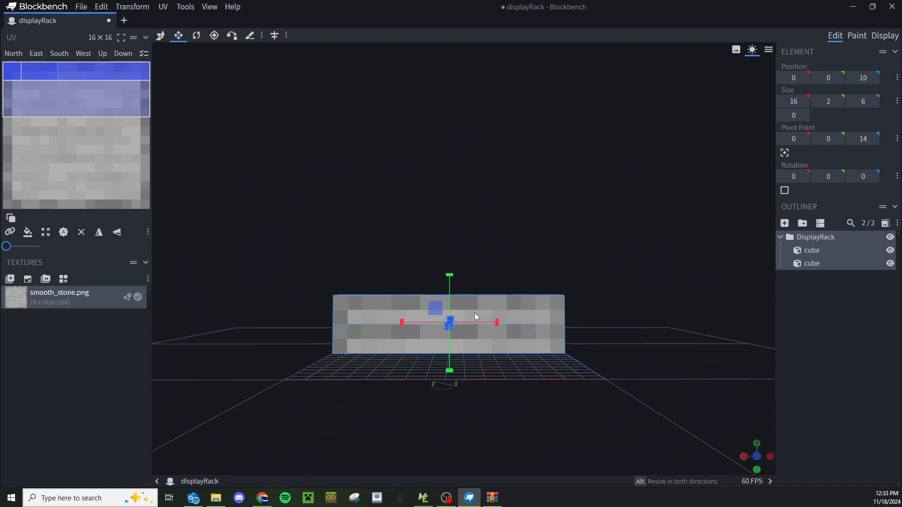
{"action": "left_click", "coordinate": [812, 250]}
{"action": "left_click_drag", "start_coordinate": [709, 283], "coordinate": [574, 323]}
{"action": "left_click", "coordinate": [554, 340]}
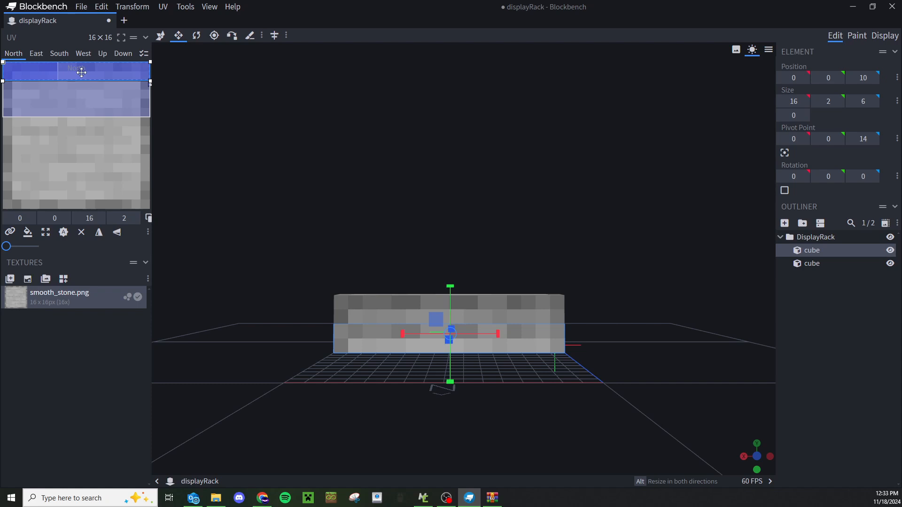
{"action": "left_click_drag", "start_coordinate": [82, 72], "coordinate": [75, 200]}
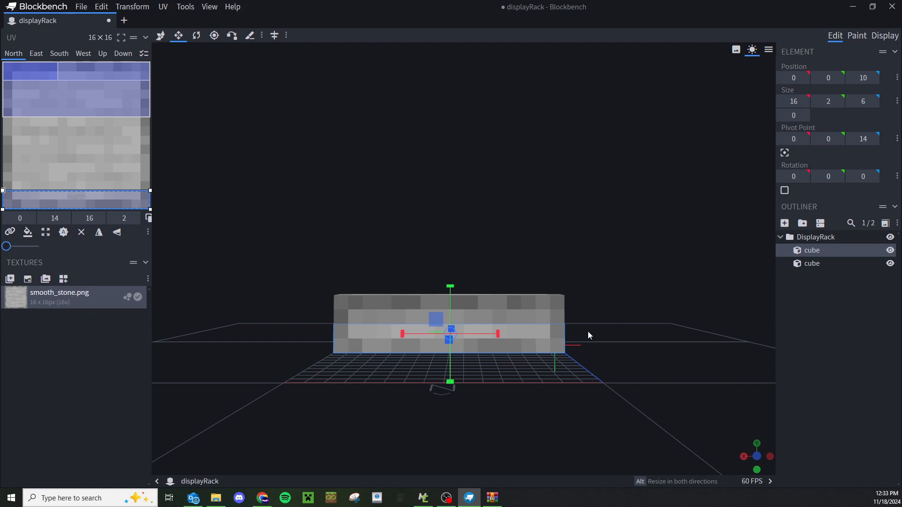
{"action": "left_click", "coordinate": [800, 340]}
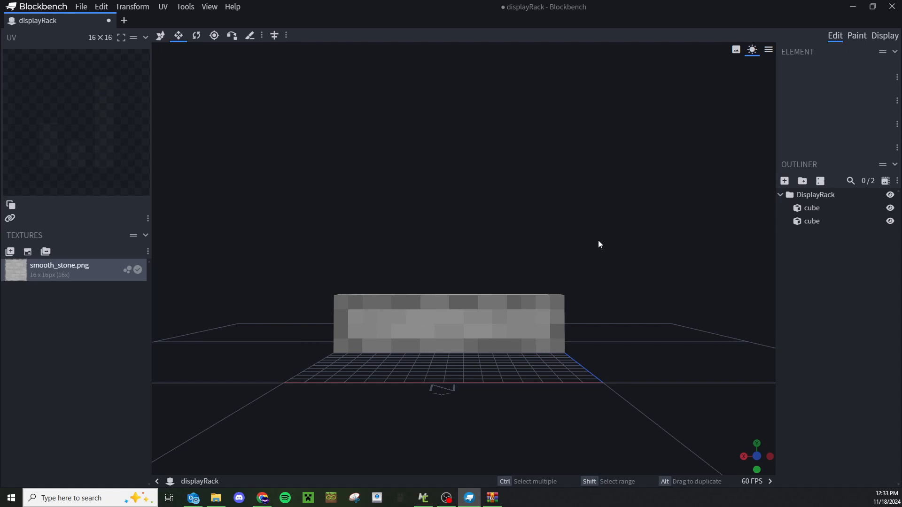
Move the base cube's west face UV to the lower-left corner of the smooth stone texture
{"action": "left_click_drag", "start_coordinate": [598, 241], "coordinate": [456, 238]}
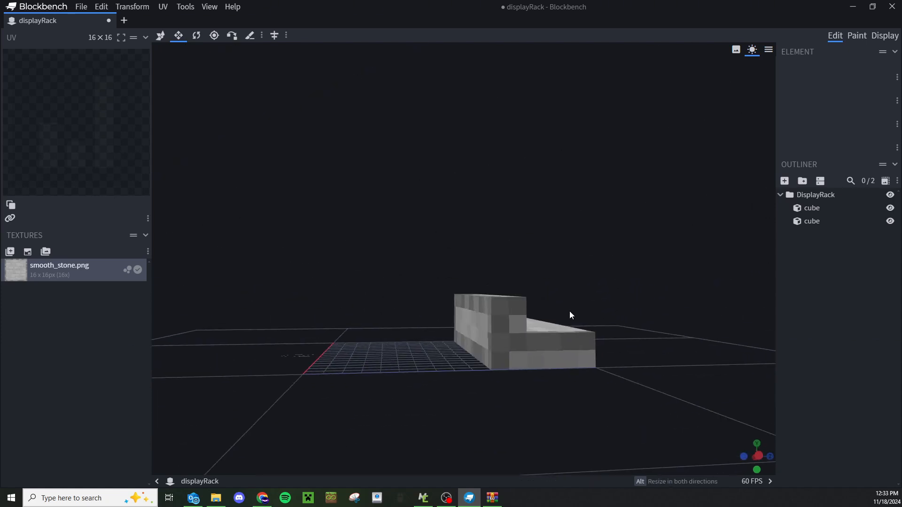
{"action": "left_click", "coordinate": [557, 353]}
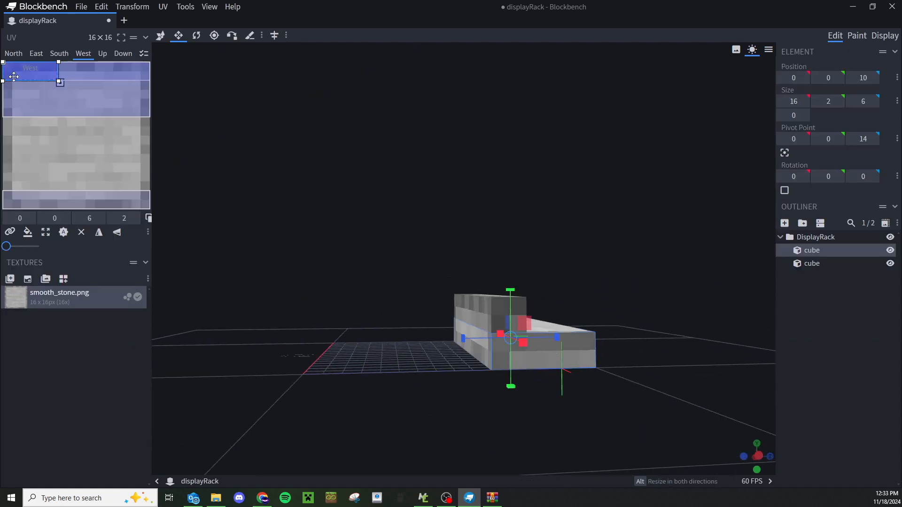
{"action": "left_click_drag", "start_coordinate": [14, 84], "coordinate": [15, 204]}
Move the base cube's east face UV to the lower-right corner of the smooth stone texture and deselect the cube
{"action": "left_click_drag", "start_coordinate": [300, 219], "coordinate": [498, 220]}
{"action": "left_click", "coordinate": [399, 359]}
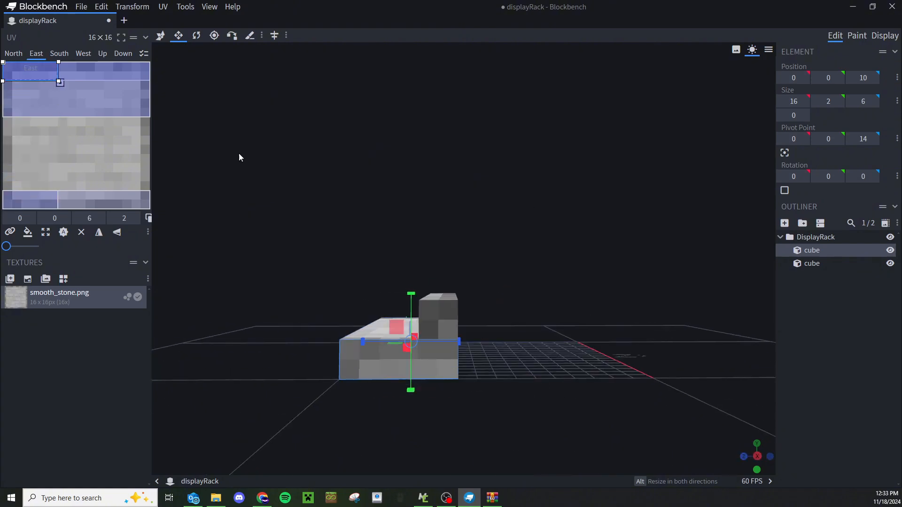
{"action": "left_click_drag", "start_coordinate": [25, 71], "coordinate": [116, 201]}
{"action": "left_click", "coordinate": [534, 207]}
Move the upper cube's east face UV to the upper-right corner of the smooth stone texture and deselect the cube
{"action": "left_click_drag", "start_coordinate": [435, 216], "coordinate": [502, 305]}
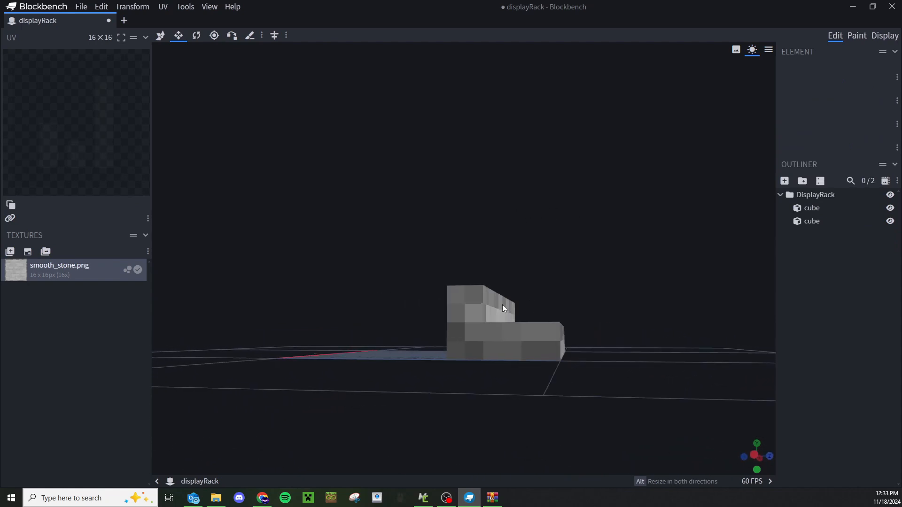
{"action": "left_click_drag", "start_coordinate": [608, 266], "coordinate": [328, 274]}
{"action": "left_click", "coordinate": [446, 311]}
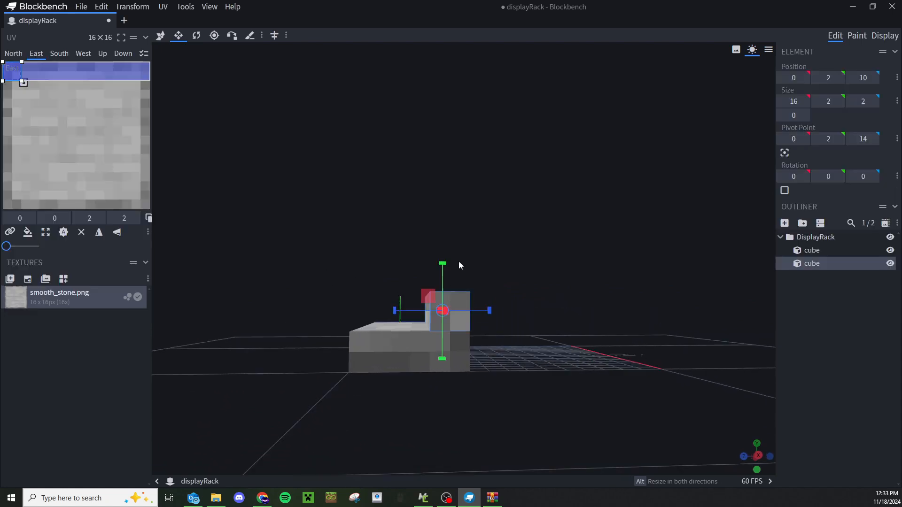
{"action": "left_click_drag", "start_coordinate": [20, 77], "coordinate": [150, 70]}
{"action": "left_click", "coordinate": [815, 312]}
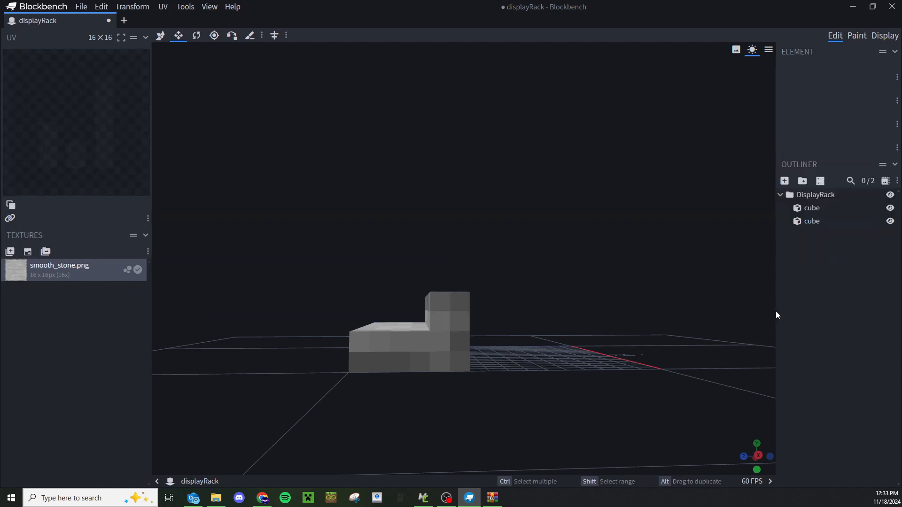
Move the base cube's south face UV to the texture's bottom edge at 0, 14
{"action": "left_click_drag", "start_coordinate": [776, 311], "coordinate": [521, 269]}
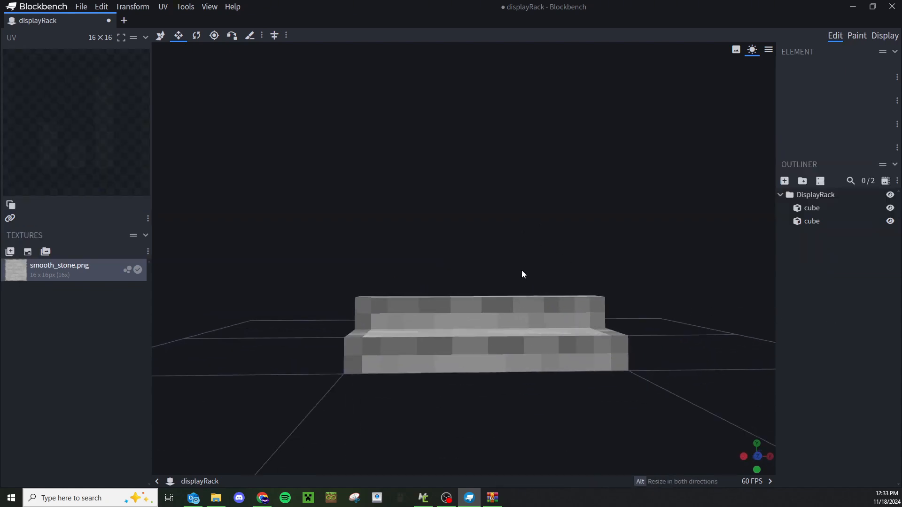
{"action": "left_click", "coordinate": [534, 354]}
{"action": "left_click_drag", "start_coordinate": [539, 330], "coordinate": [529, 251]}
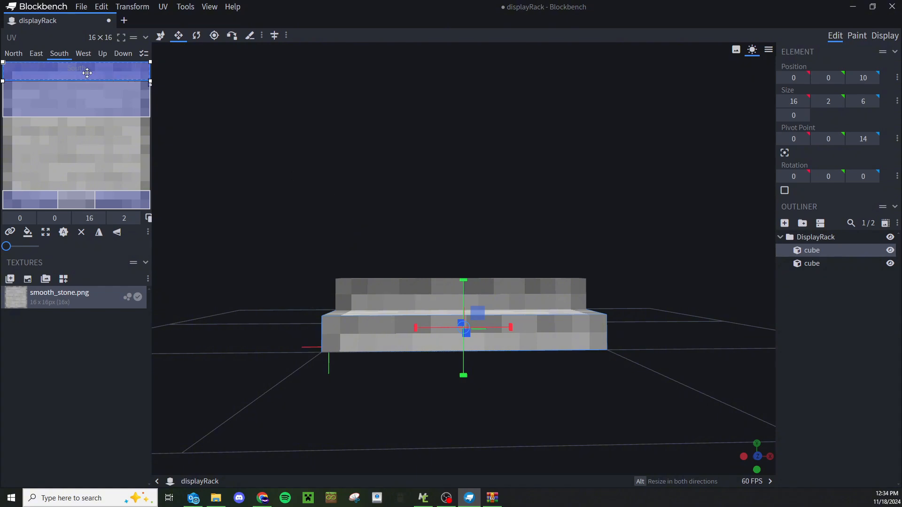
{"action": "left_click_drag", "start_coordinate": [84, 75], "coordinate": [70, 207]}
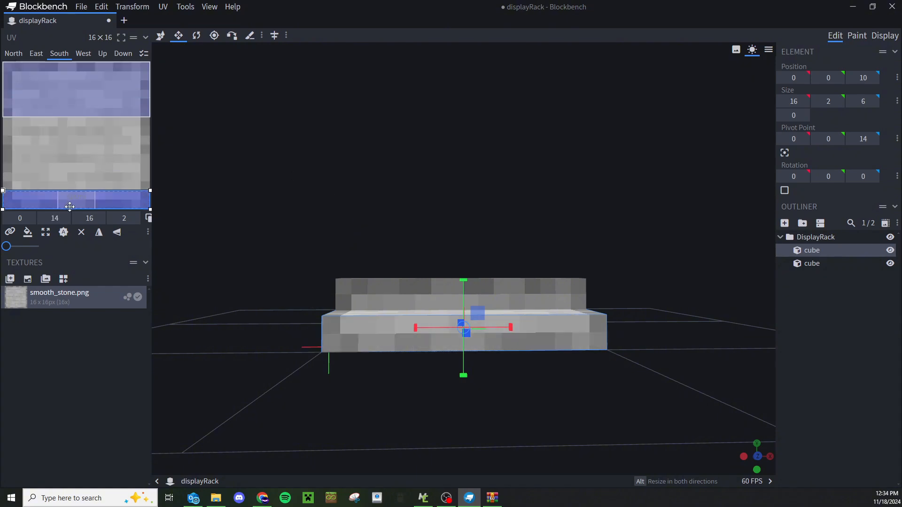
Shift the upper cube's top face UV down off the texture's dark upper border and check the rack from several sides
{"action": "left_click_drag", "start_coordinate": [296, 137], "coordinate": [452, 216]}
{"action": "left_click", "coordinate": [489, 260]}
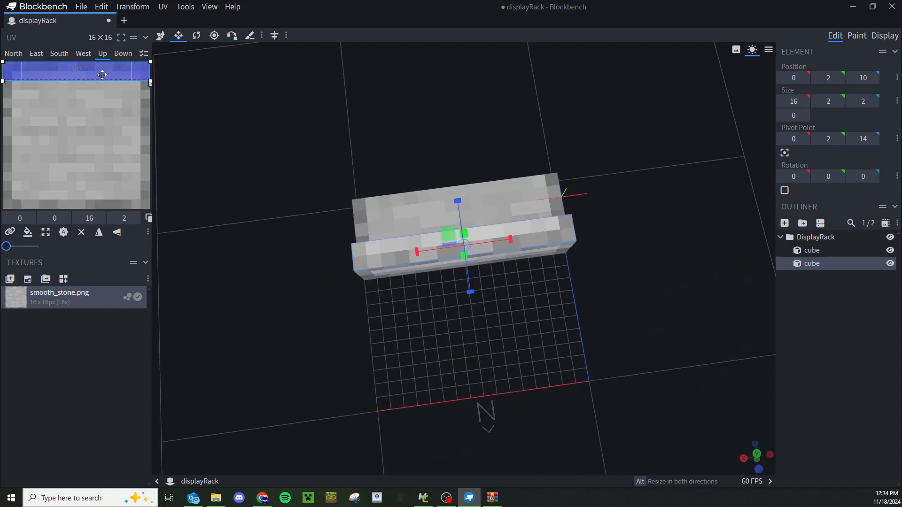
{"action": "left_click_drag", "start_coordinate": [101, 73], "coordinate": [102, 82]}
{"action": "left_click_drag", "start_coordinate": [488, 188], "coordinate": [394, 224]}
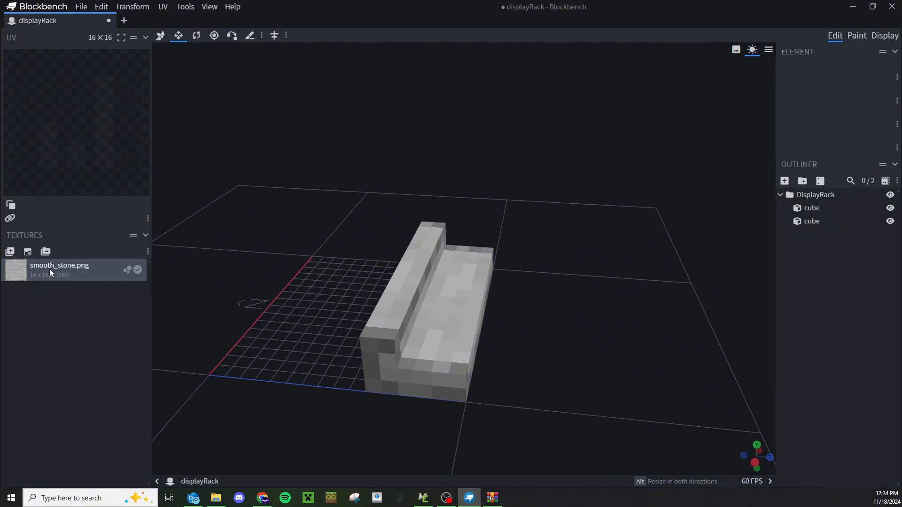
{"action": "left_click_drag", "start_coordinate": [475, 286], "coordinate": [344, 171]}
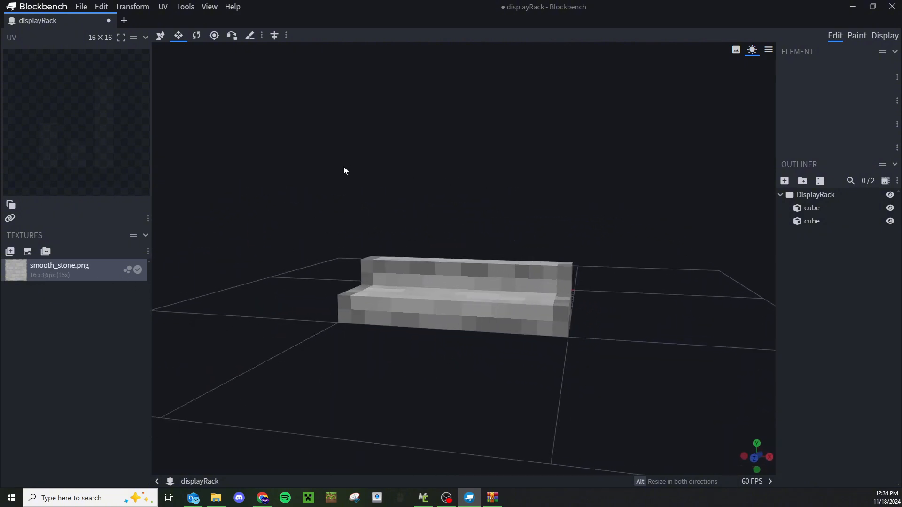
{"action": "left_click_drag", "start_coordinate": [416, 201], "coordinate": [357, 206]}
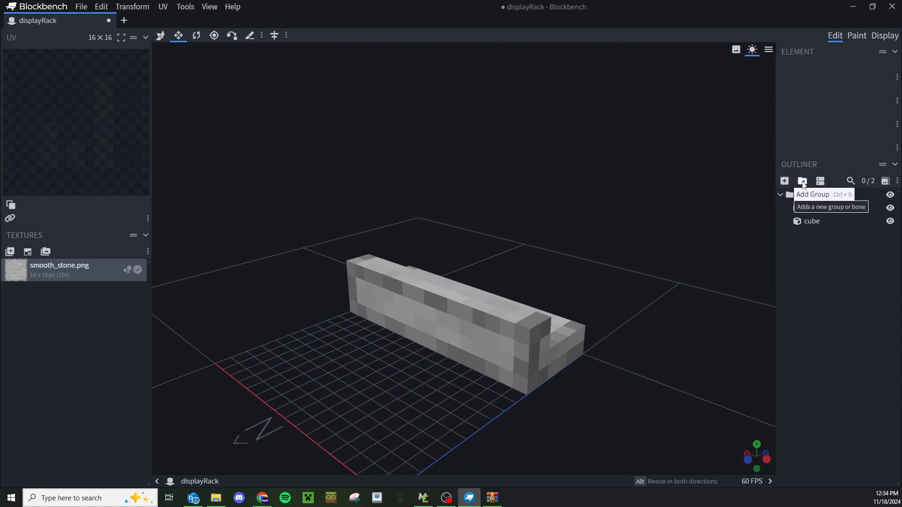
Add a new group to the model and nest it inside the DisplayRack group
{"action": "left_click", "coordinate": [803, 184]}
{"action": "right_click", "coordinate": [816, 232]}
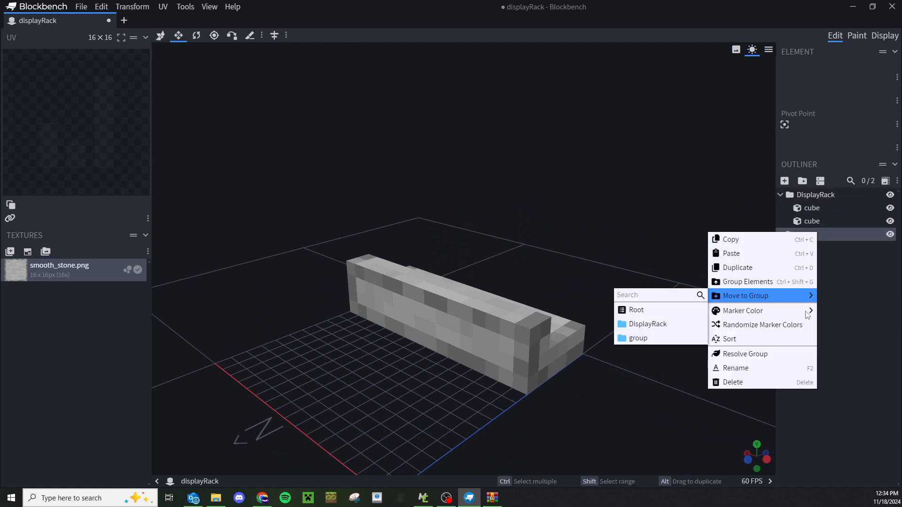
{"action": "left_click", "coordinate": [831, 247]}
{"action": "left_click_drag", "start_coordinate": [821, 230], "coordinate": [819, 196]}
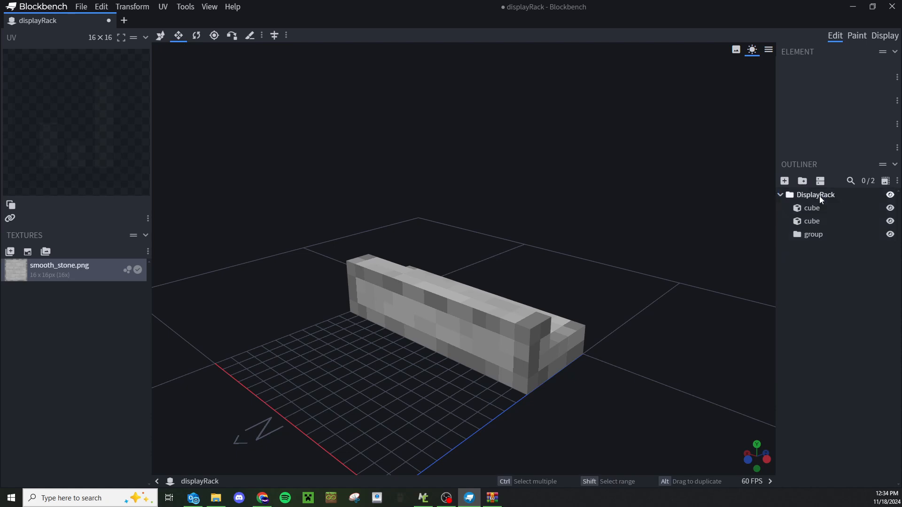
Rename the nested group inside DisplayRack as Item
{"action": "left_click", "coordinate": [826, 236]}
{"action": "right_click", "coordinate": [824, 235]}
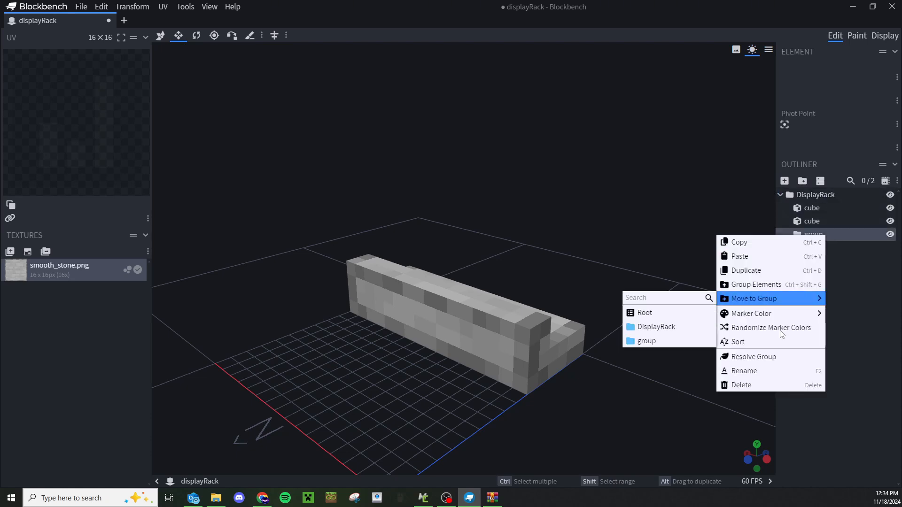
{"action": "left_click", "coordinate": [782, 367]}
{"action": "type", "text": "Item"}
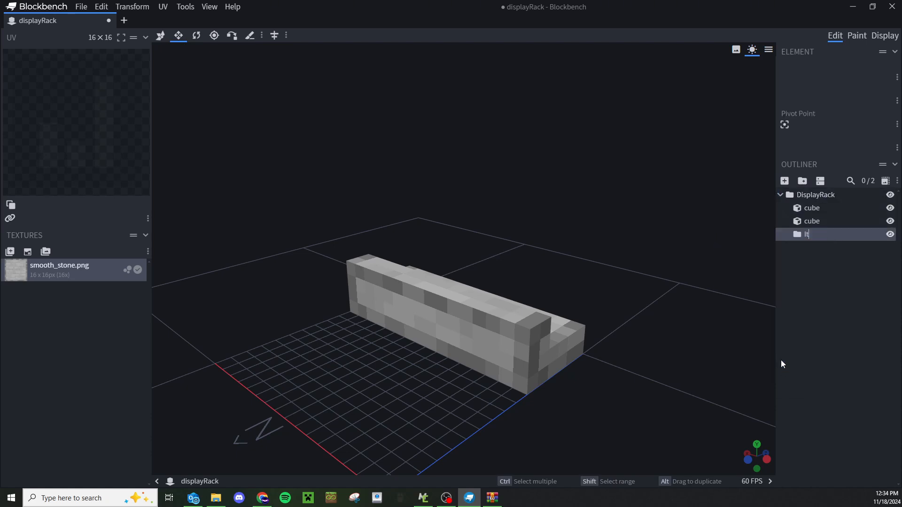
Add a cube to the Item group and move it onto the rack's base at position 7, 2, 13
{"action": "left_click", "coordinate": [784, 181]}
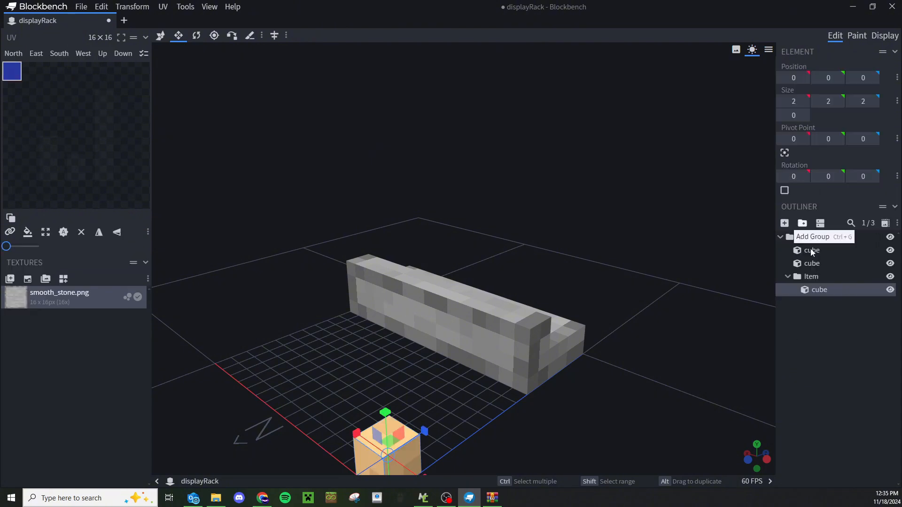
{"action": "left_click_drag", "start_coordinate": [662, 309], "coordinate": [589, 346]}
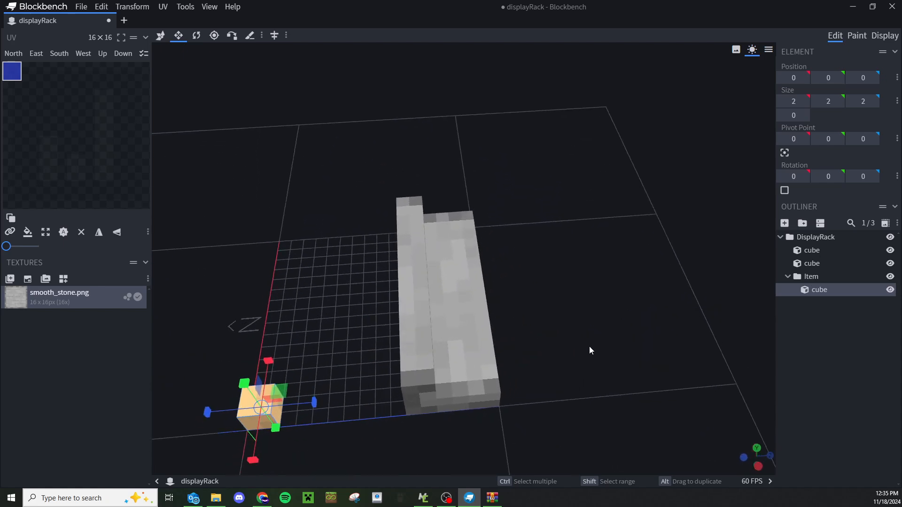
{"action": "key", "text": "v"}
{"action": "left_click_drag", "start_coordinate": [311, 400], "coordinate": [532, 375]}
{"action": "left_click_drag", "start_coordinate": [467, 368], "coordinate": [469, 337]}
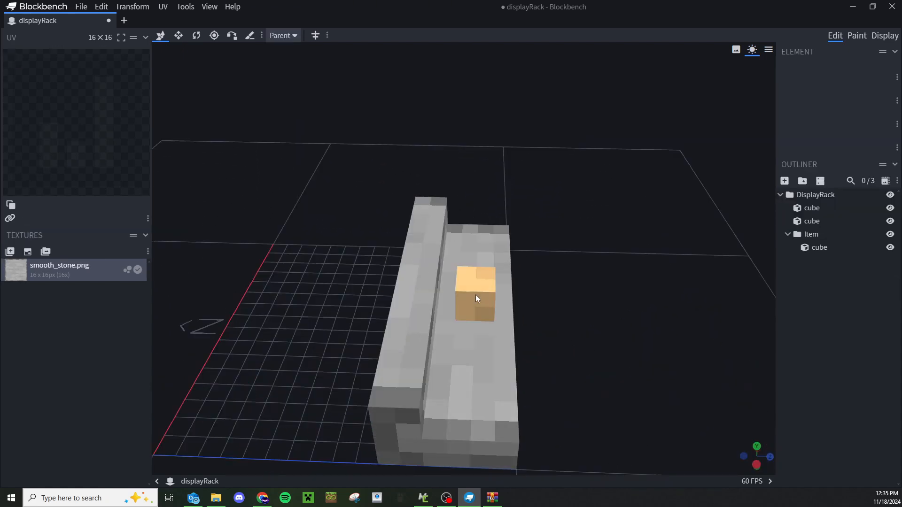
Enlarge the Item group's cube to 4 × 4 × 4
{"action": "left_click", "coordinate": [475, 295]}
{"action": "key", "text": "s"}
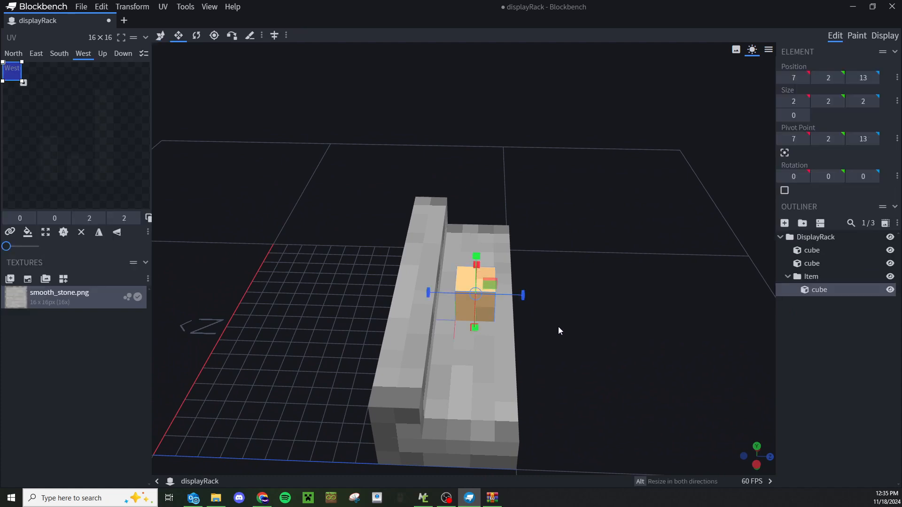
{"action": "key", "text": "v"}
{"action": "left_click_drag", "start_coordinate": [580, 299], "coordinate": [476, 216]}
{"action": "key", "text": "s"}
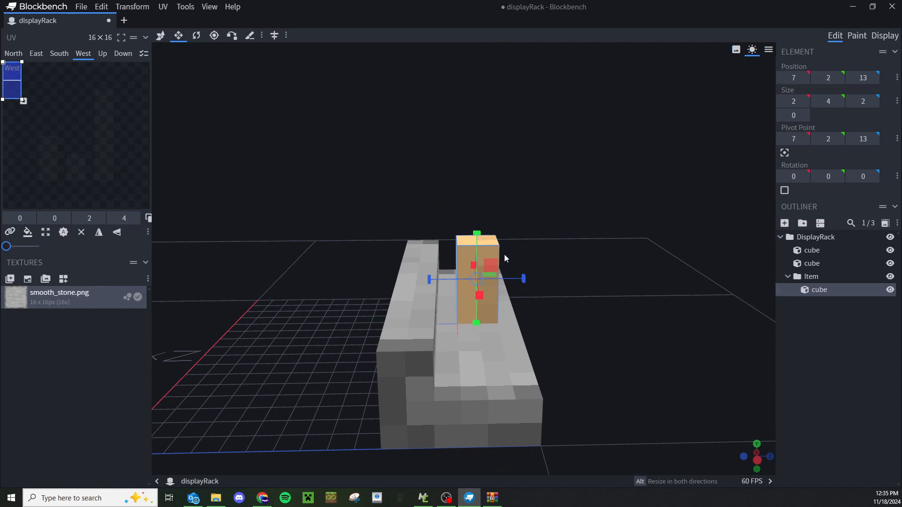
{"action": "left_click_drag", "start_coordinate": [527, 279], "coordinate": [396, 256]}
Reposition the Item cube to 6, 2, 12, centred along the rack and against its raised edge, and deselect it
{"action": "key", "text": "v"}
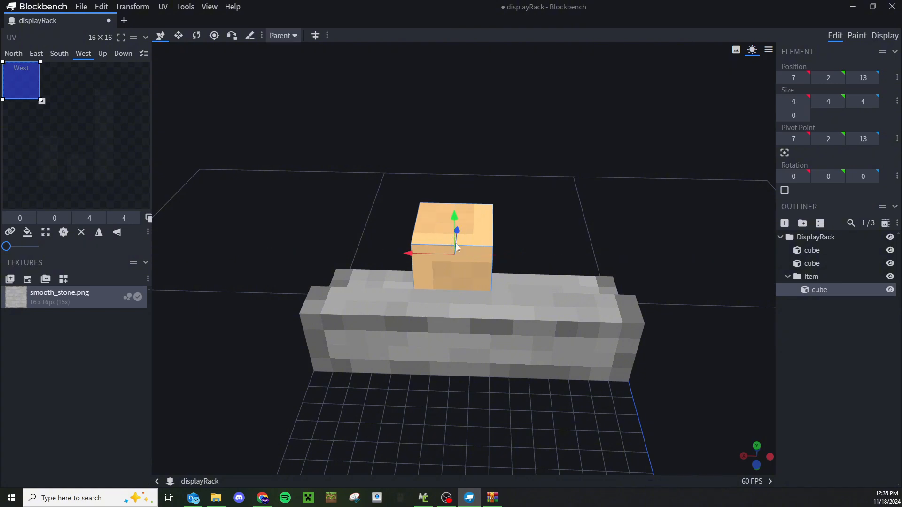
{"action": "left_click_drag", "start_coordinate": [590, 201], "coordinate": [699, 184]}
{"action": "left_click_drag", "start_coordinate": [394, 281], "coordinate": [416, 281]}
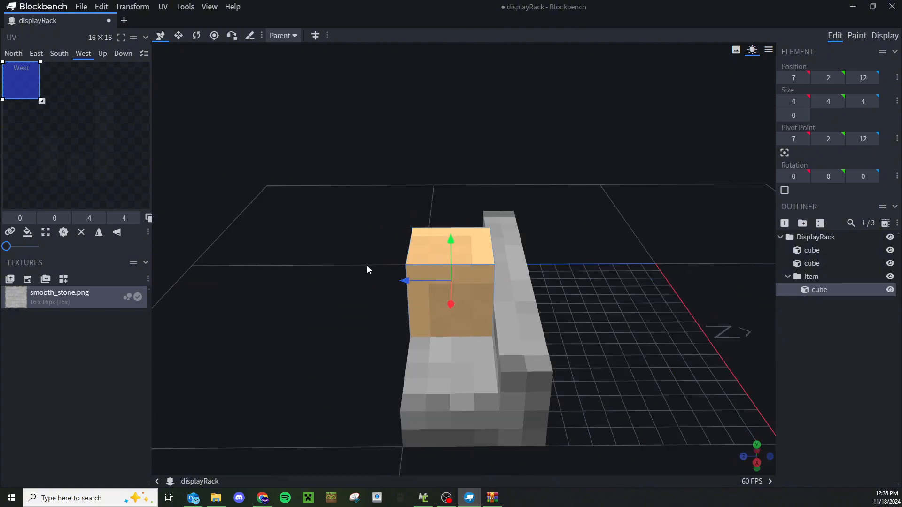
{"action": "left_click_drag", "start_coordinate": [367, 266], "coordinate": [510, 282]}
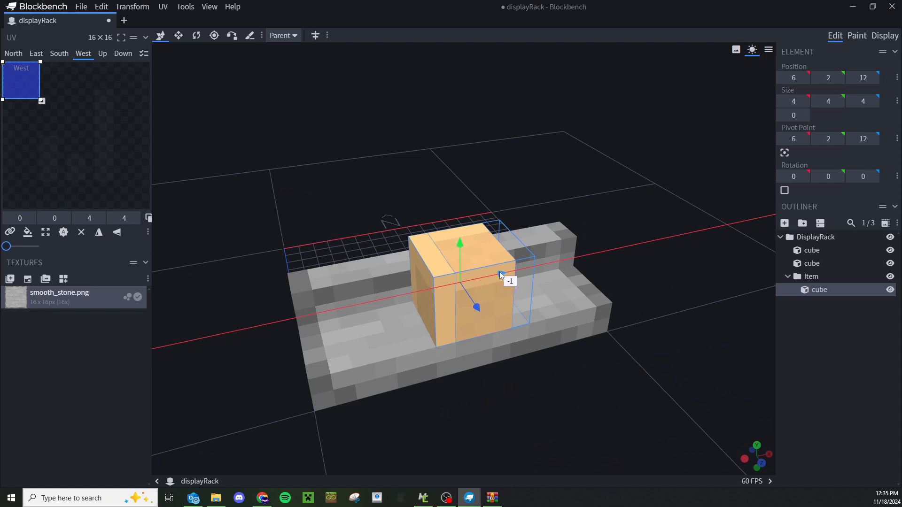
{"action": "left_click_drag", "start_coordinate": [423, 225], "coordinate": [597, 188]}
{"action": "left_click", "coordinate": [811, 311]}
{"action": "scroll", "coordinate": [719, 352], "scroll_direction": "down", "scroll_amount": 4}
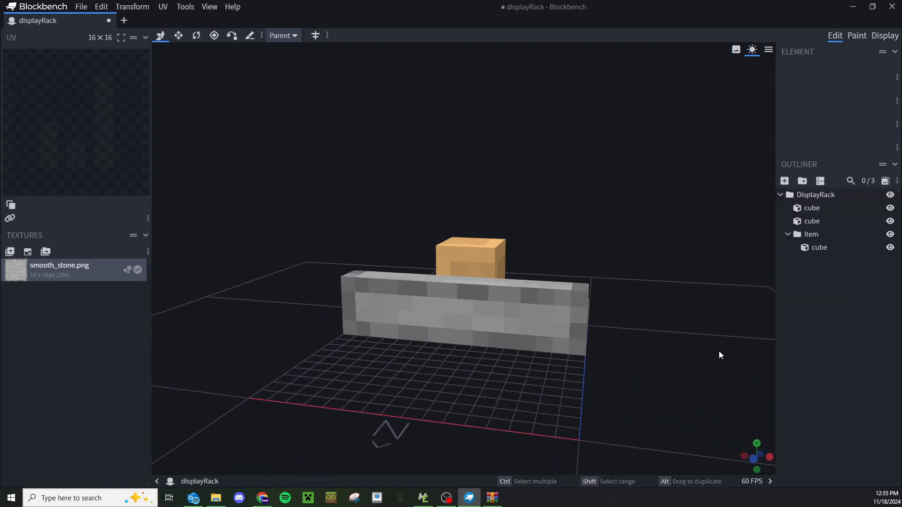
Flatten the Item cube to zero depth so it forms a thin panel against the rack's raised edge
{"action": "left_click_drag", "start_coordinate": [535, 387], "coordinate": [539, 310]}
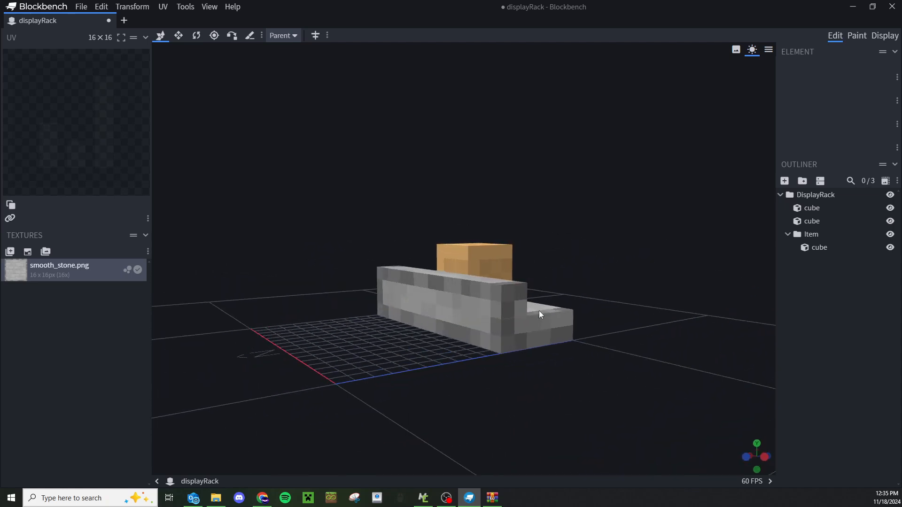
{"action": "left_click", "coordinate": [465, 263]}
{"action": "left_click", "coordinate": [807, 349]}
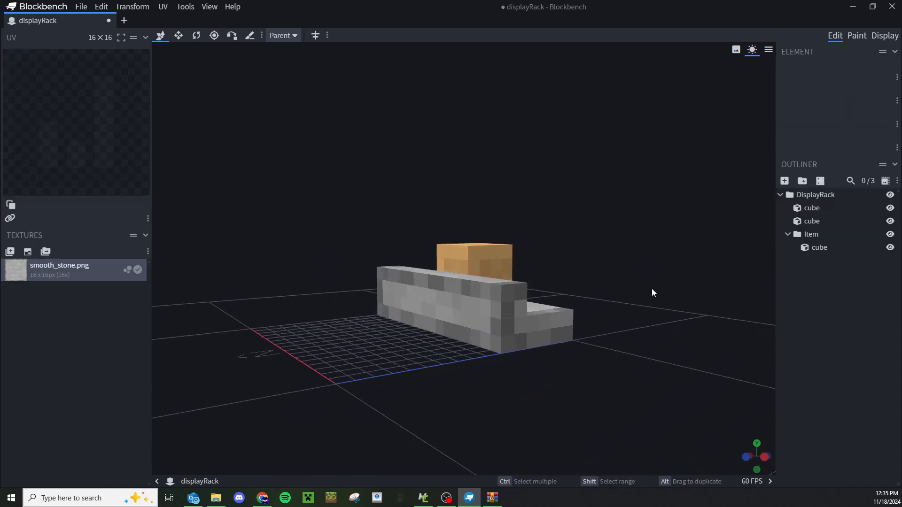
{"action": "left_click_drag", "start_coordinate": [652, 289], "coordinate": [486, 277]}
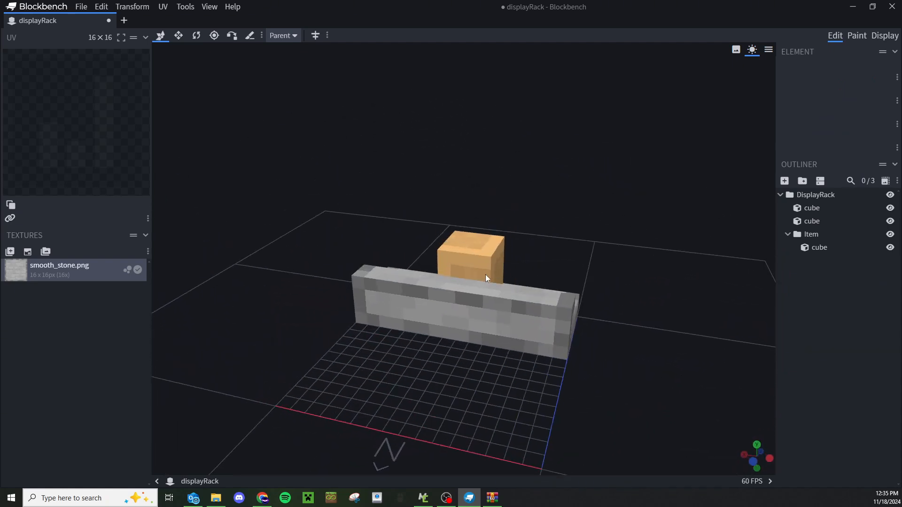
{"action": "left_click_drag", "start_coordinate": [594, 399], "coordinate": [481, 294]}
{"action": "left_click", "coordinate": [519, 281]}
{"action": "key", "text": "s"}
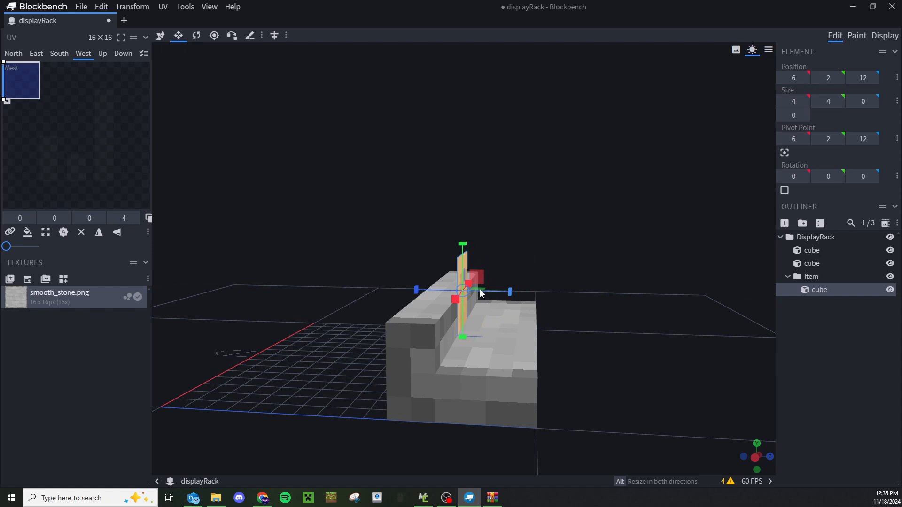
{"action": "left_click", "coordinate": [463, 244]}
Enlarge the flat item panel to 12 × 12, extending it evenly sideways from position 2, 2, 12
{"action": "left_click_drag", "start_coordinate": [514, 249], "coordinate": [419, 258]}
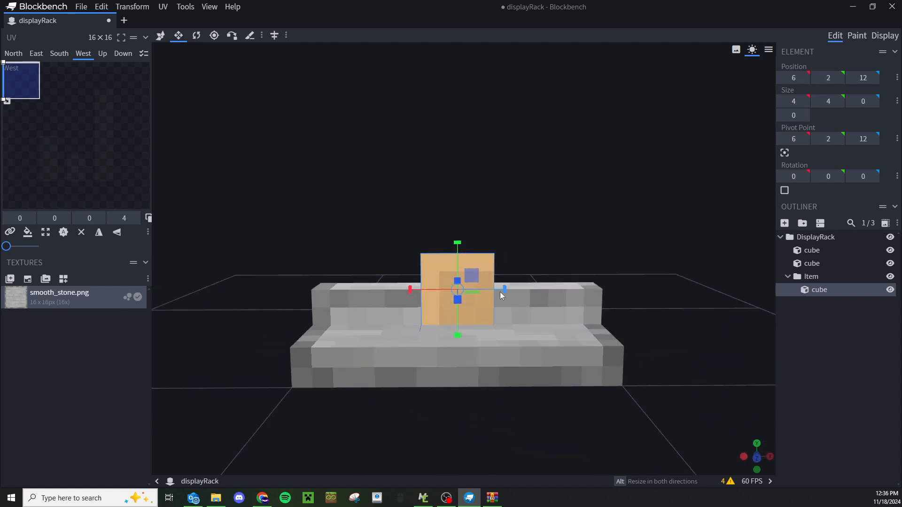
{"action": "left_click_drag", "start_coordinate": [500, 292], "coordinate": [529, 292]}
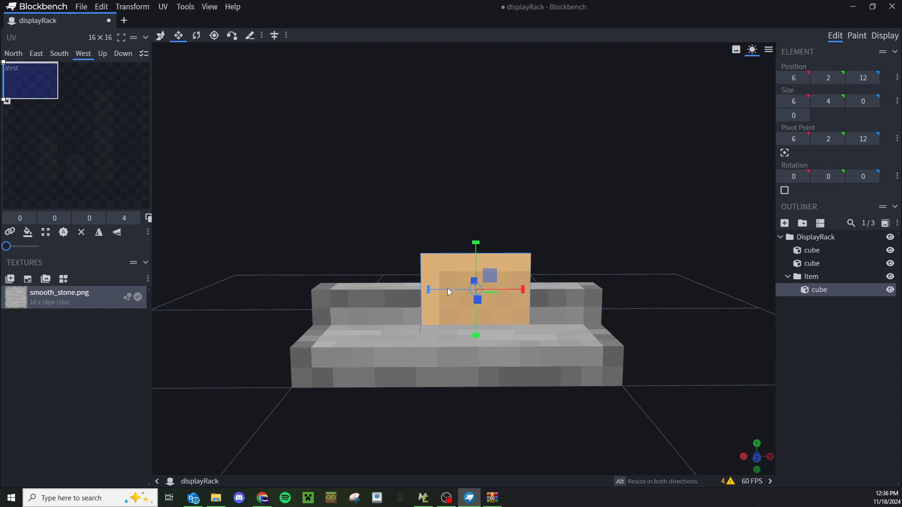
{"action": "left_click_drag", "start_coordinate": [427, 290], "coordinate": [397, 290]}
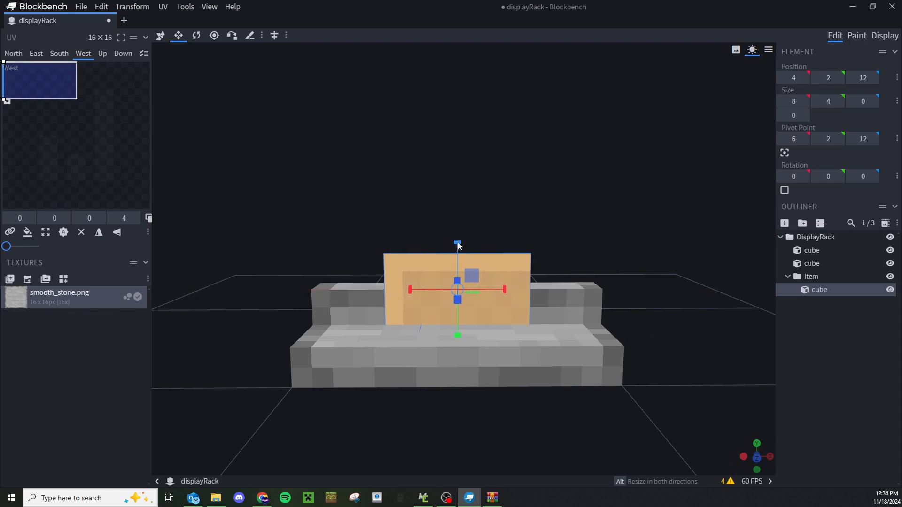
{"action": "left_click_drag", "start_coordinate": [459, 244], "coordinate": [458, 178]}
{"action": "left_click_drag", "start_coordinate": [372, 207], "coordinate": [348, 231]}
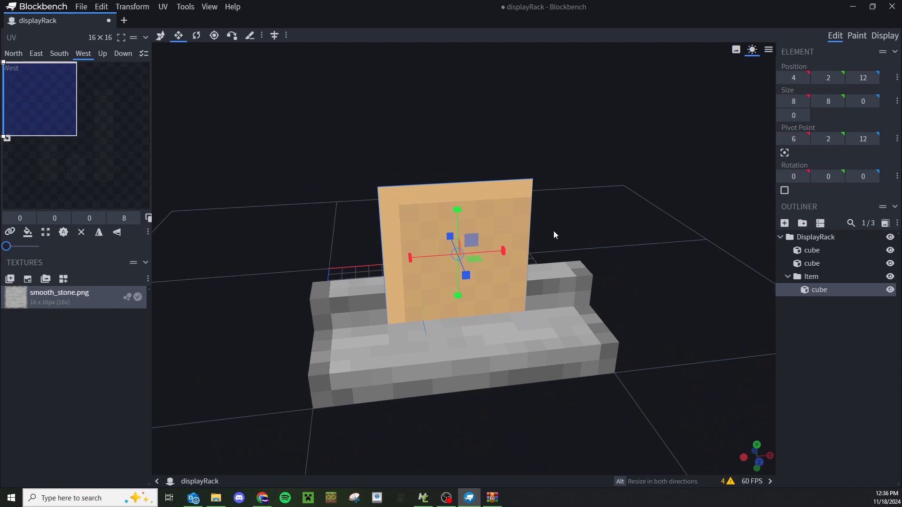
{"action": "mouse_move", "coordinate": [555, 234]}
{"action": "left_mouse_down"}
{"action": "mouse_move", "coordinate": [588, 233]}
{"action": "mouse_move", "coordinate": [552, 216]}
{"action": "left_mouse_up"}
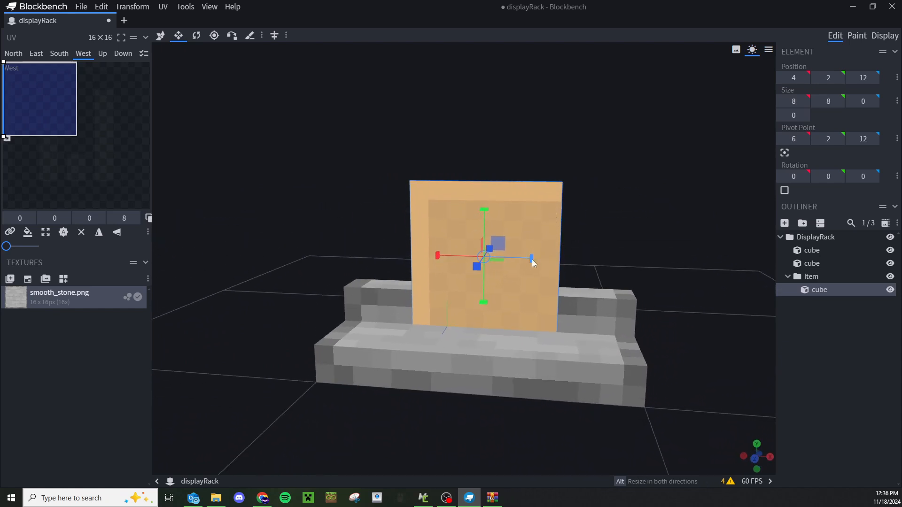
{"action": "left_click_drag", "start_coordinate": [532, 259], "coordinate": [677, 187]}
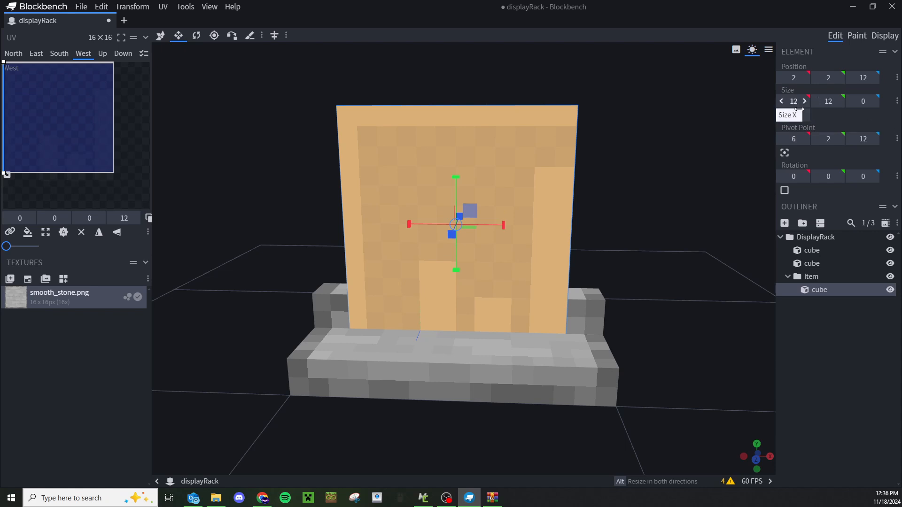
Move the item panel's pivot point to 8, 2, 12, at the centre of its lower edge
{"action": "left_click", "coordinate": [705, 275]}
{"action": "left_click_drag", "start_coordinate": [705, 275], "coordinate": [649, 203]}
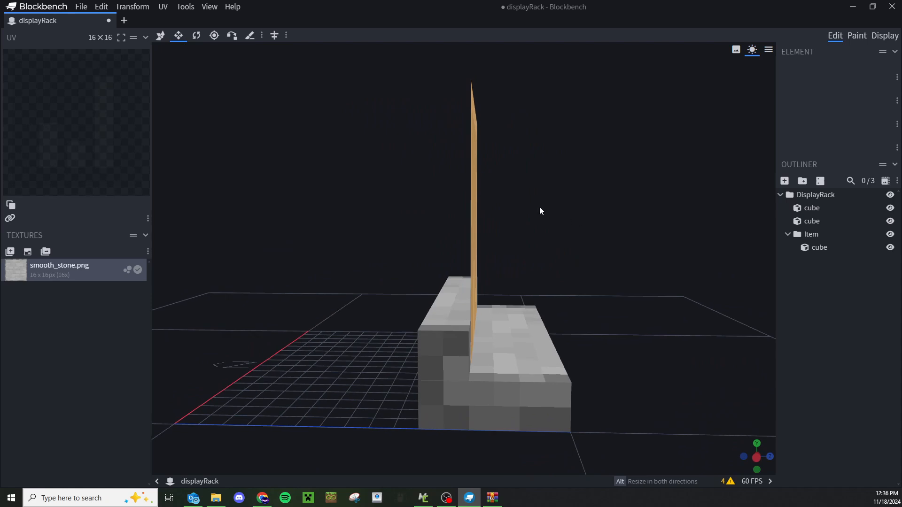
{"action": "left_click", "coordinate": [472, 196]}
{"action": "left_click_drag", "start_coordinate": [565, 192], "coordinate": [449, 199]}
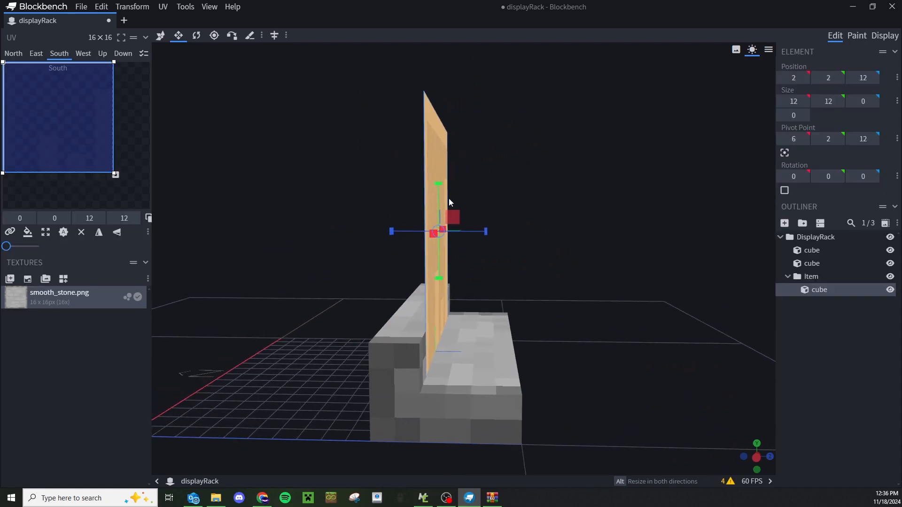
{"action": "left_click", "coordinate": [215, 36]}
{"action": "left_click_drag", "start_coordinate": [418, 233], "coordinate": [410, 341]}
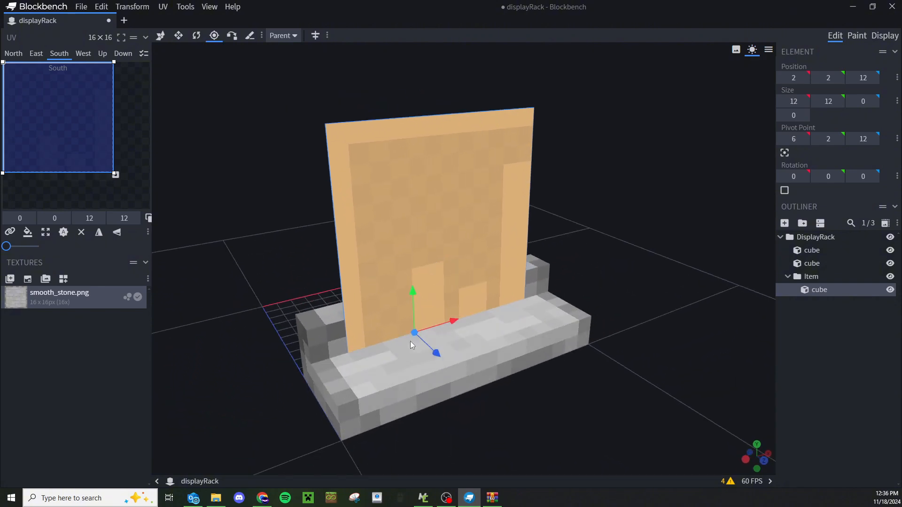
{"action": "left_click", "coordinate": [410, 341]}
{"action": "left_click", "coordinate": [455, 318]}
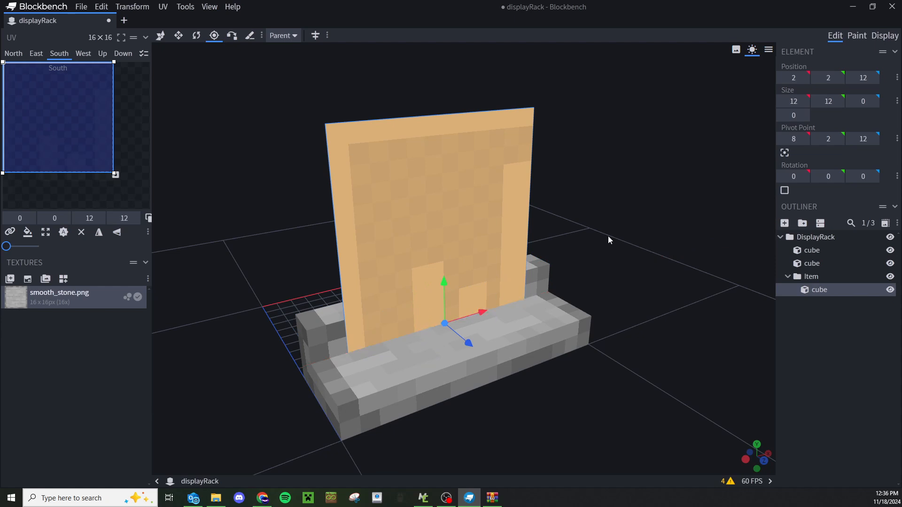
Rotate the item panel 22.5 degrees around the X axis so it leans away from the raised edge
{"action": "left_click_drag", "start_coordinate": [608, 236], "coordinate": [477, 285]}
{"action": "left_click_drag", "start_coordinate": [251, 213], "coordinate": [362, 165]}
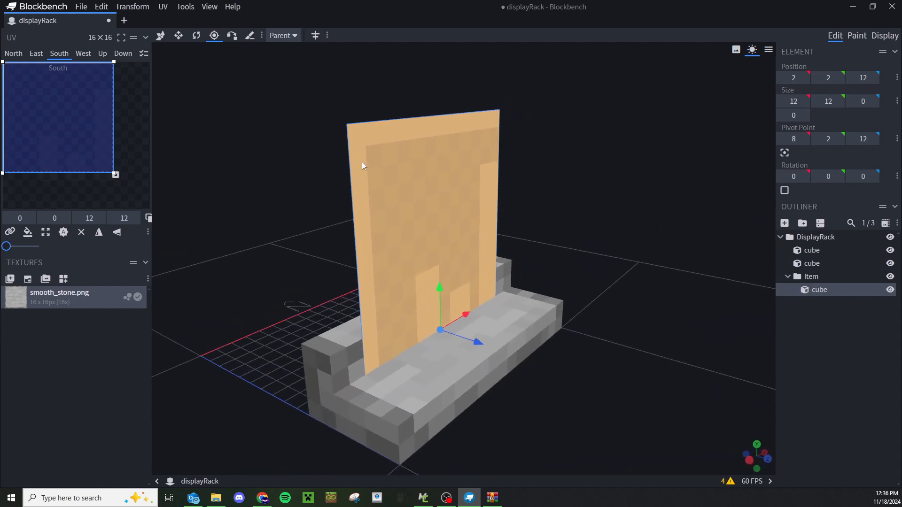
{"action": "left_click", "coordinate": [196, 36]}
{"action": "left_click_drag", "start_coordinate": [221, 103], "coordinate": [297, 164]}
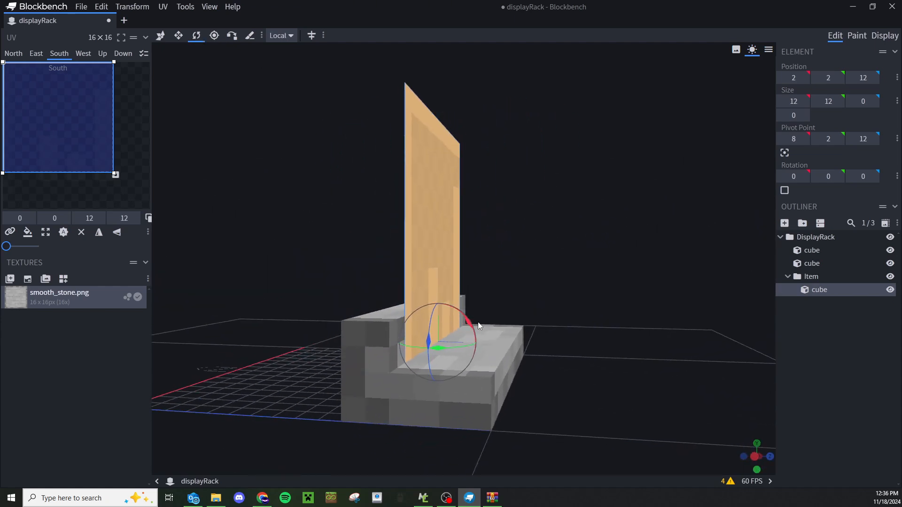
{"action": "left_click_drag", "start_coordinate": [479, 333], "coordinate": [485, 340]}
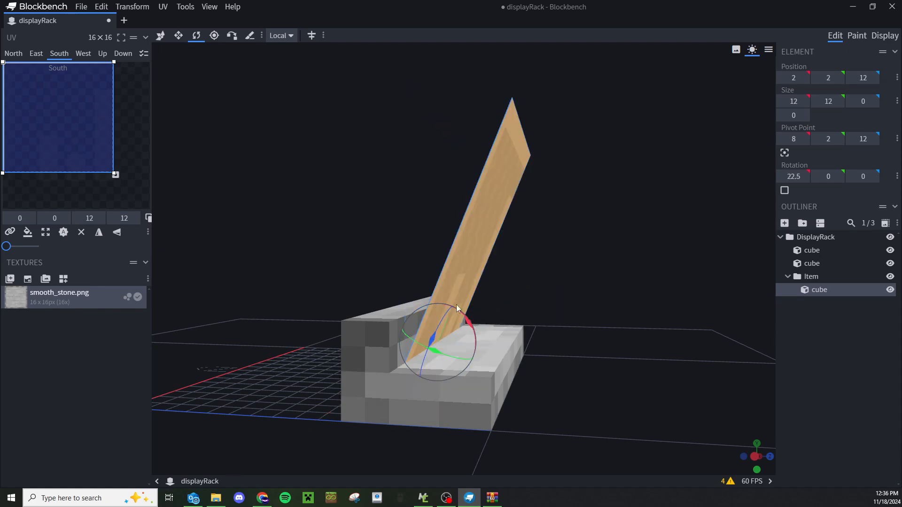
{"action": "left_click_drag", "start_coordinate": [456, 304], "coordinate": [356, 226]}
{"action": "scroll", "coordinate": [355, 227], "scroll_direction": "down", "scroll_amount": 4}
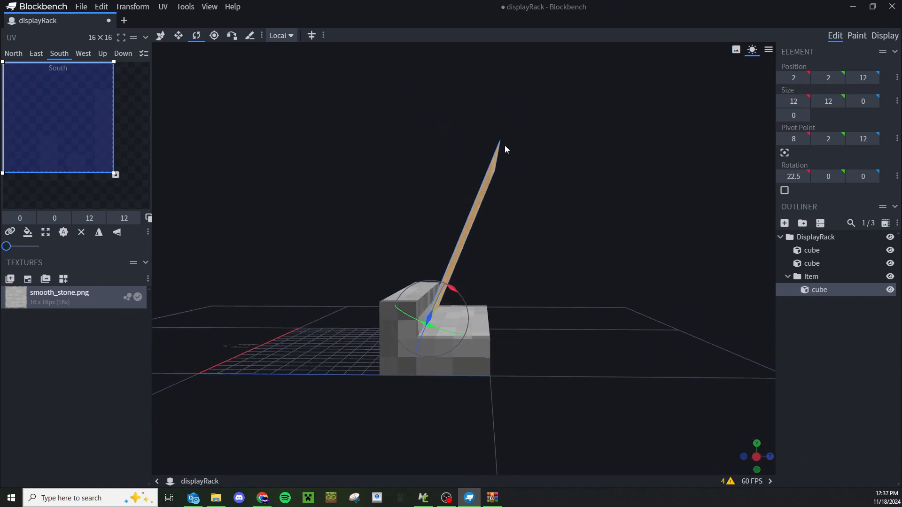
Add a second cube to the Item group and move it behind the rack's base at position 0, 0, 16
{"action": "left_click_drag", "start_coordinate": [513, 148], "coordinate": [585, 229]}
{"action": "left_click", "coordinate": [784, 223]}
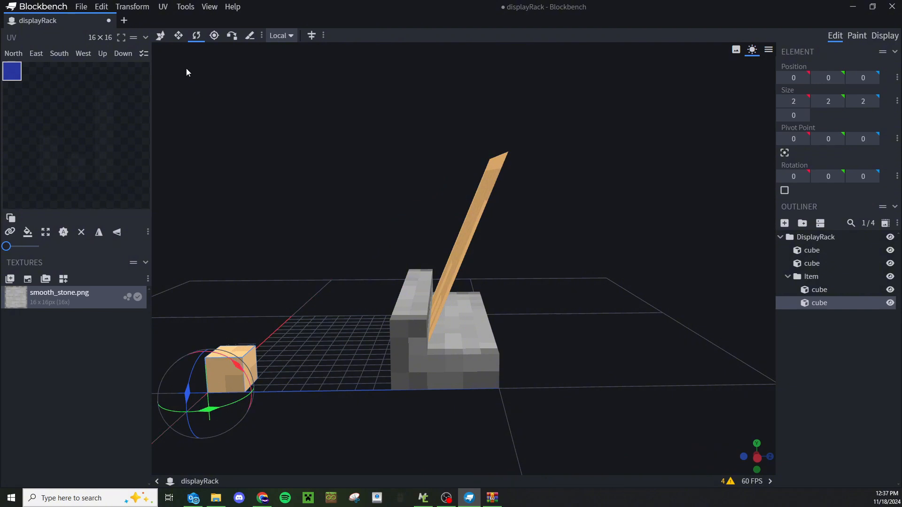
{"action": "key", "text": "v"}
{"action": "left_click_drag", "start_coordinate": [284, 368], "coordinate": [577, 366]}
{"action": "left_click_drag", "start_coordinate": [561, 329], "coordinate": [410, 401]}
Stretch the new cube across the rack's full width and upward into a tall wall behind the item panel
{"action": "key", "text": "s"}
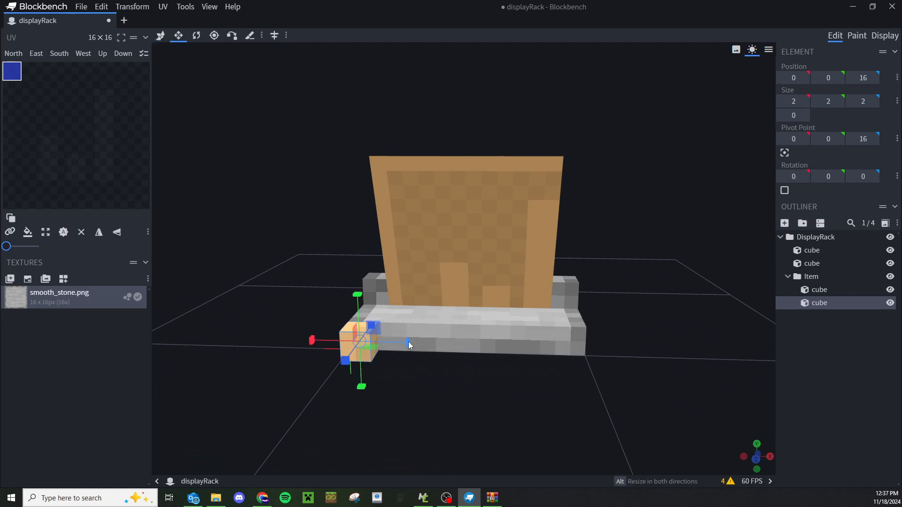
{"action": "left_click_drag", "start_coordinate": [411, 343], "coordinate": [619, 357]}
{"action": "left_click_drag", "start_coordinate": [464, 298], "coordinate": [451, 31]}
Shrink the tilted item panel to 11 × 11 at position 3, 2, 12 and deselect it
{"action": "left_click_drag", "start_coordinate": [277, 178], "coordinate": [486, 211]}
{"action": "left_click", "coordinate": [481, 244]}
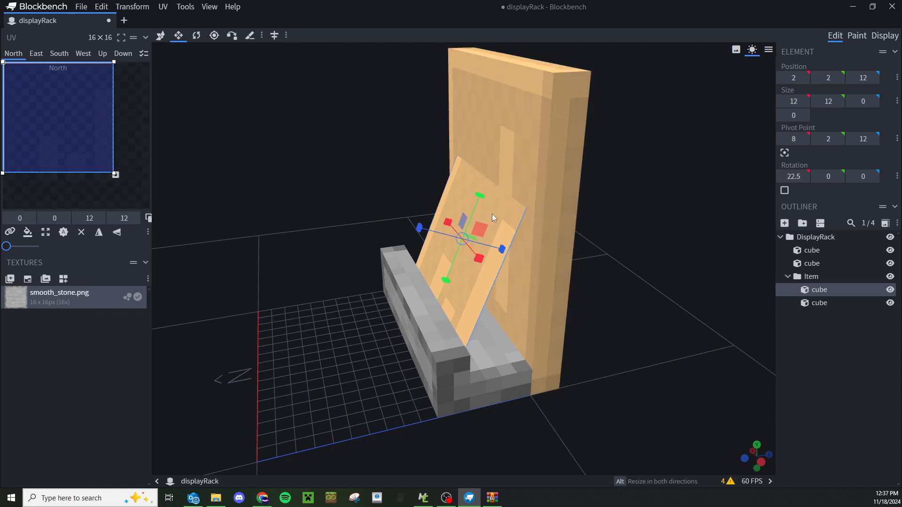
{"action": "mouse_move", "coordinate": [480, 197]}
{"action": "left_mouse_down"}
{"action": "mouse_move", "coordinate": [466, 218]}
{"action": "mouse_move", "coordinate": [472, 210]}
{"action": "left_mouse_up"}
{"action": "left_click_drag", "start_coordinate": [638, 229], "coordinate": [730, 248]}
{"action": "left_click_drag", "start_coordinate": [511, 246], "coordinate": [500, 247]}
{"action": "left_click", "coordinate": [802, 365]}
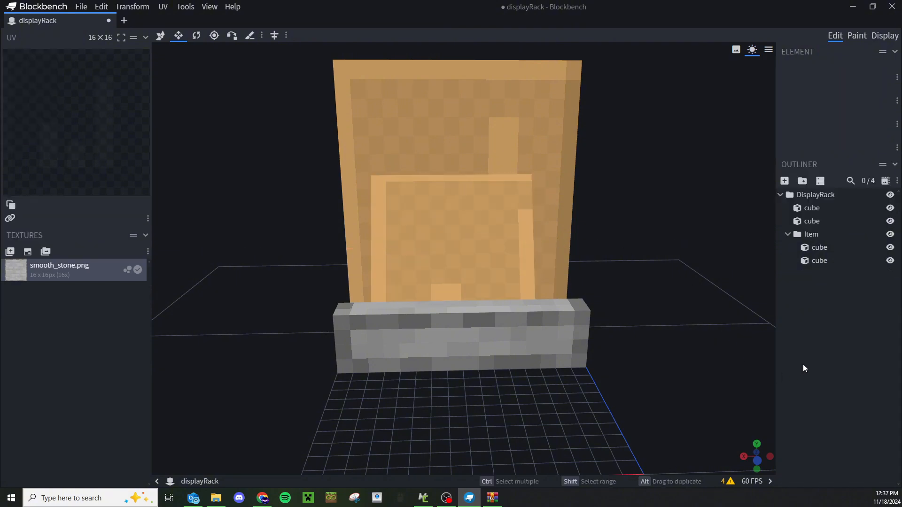
Set the tilted item panel's X position to 2.5
{"action": "left_click", "coordinate": [524, 259]}
{"action": "left_click_drag", "start_coordinate": [622, 261], "coordinate": [673, 314]}
{"action": "key", "text": "v"}
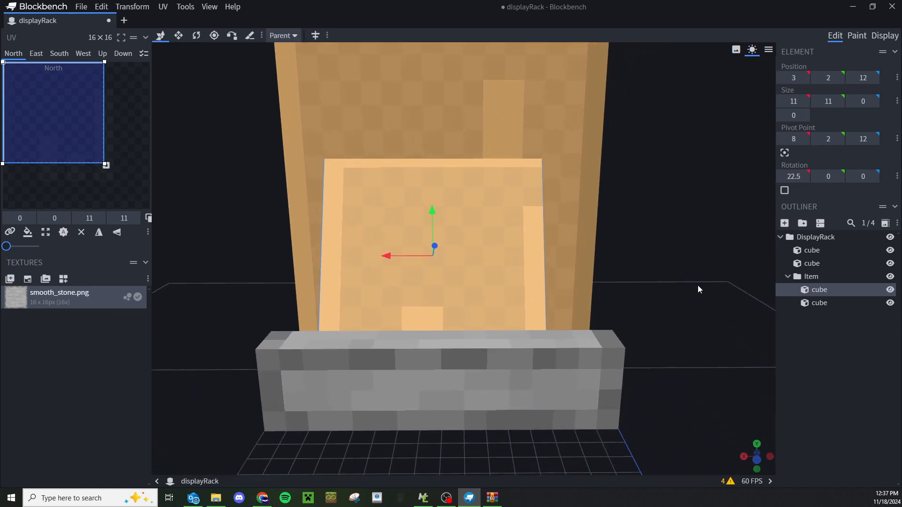
{"action": "scroll", "coordinate": [663, 292], "scroll_direction": "down", "scroll_amount": 2}
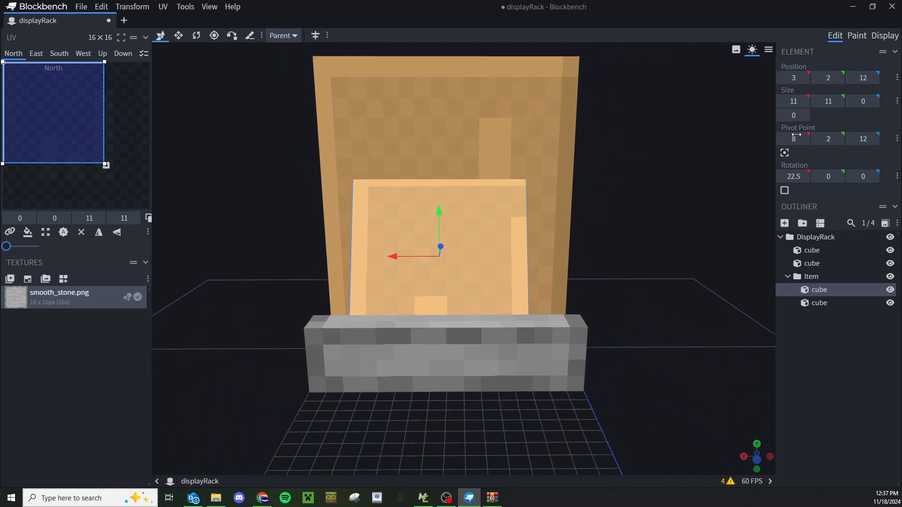
{"action": "left_click", "coordinate": [797, 78]}
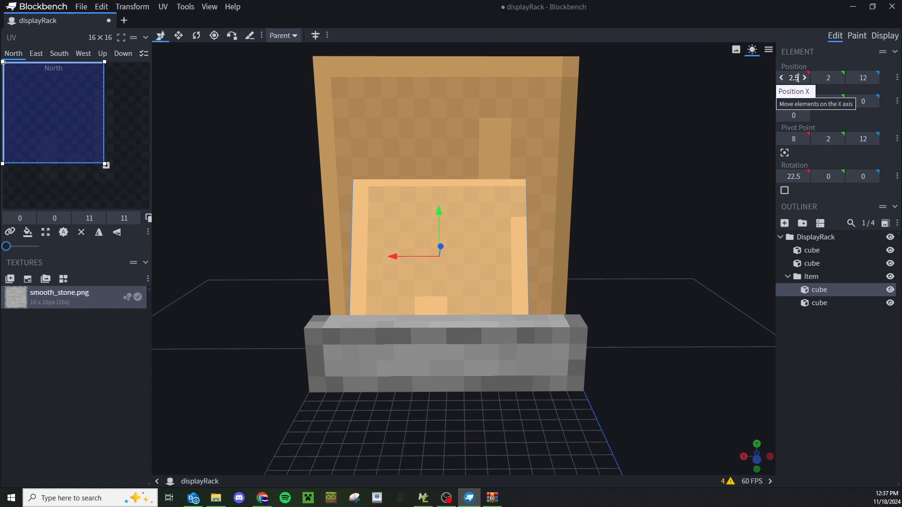
{"action": "key", "text": "Return"}
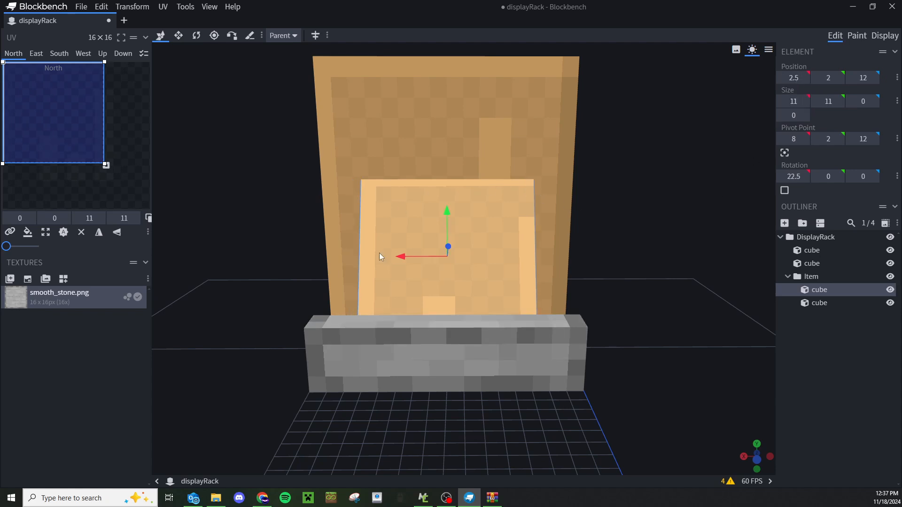
Delete the tall wall cube behind the item panel
{"action": "scroll", "coordinate": [643, 335], "scroll_direction": "down", "scroll_amount": 2}
{"action": "left_click_drag", "start_coordinate": [644, 334], "coordinate": [494, 282]}
{"action": "left_click", "coordinate": [502, 179]}
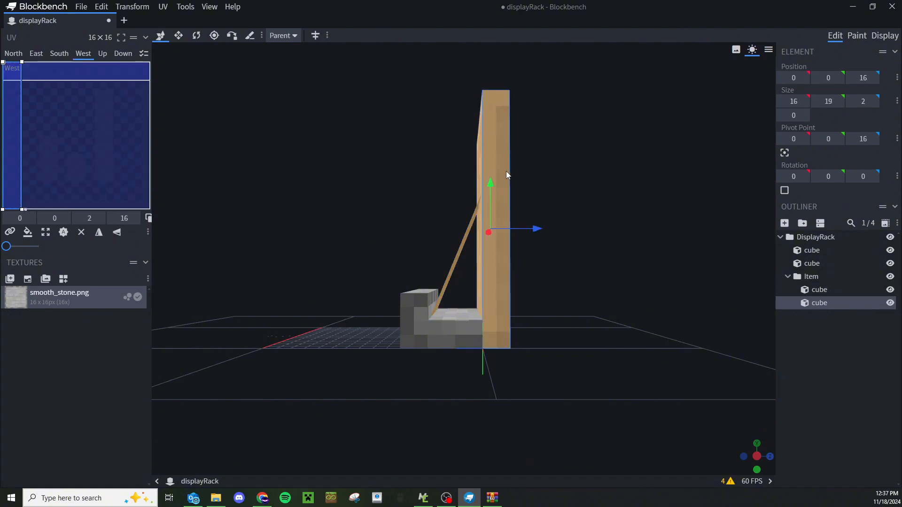
{"action": "key", "text": "Delete"}
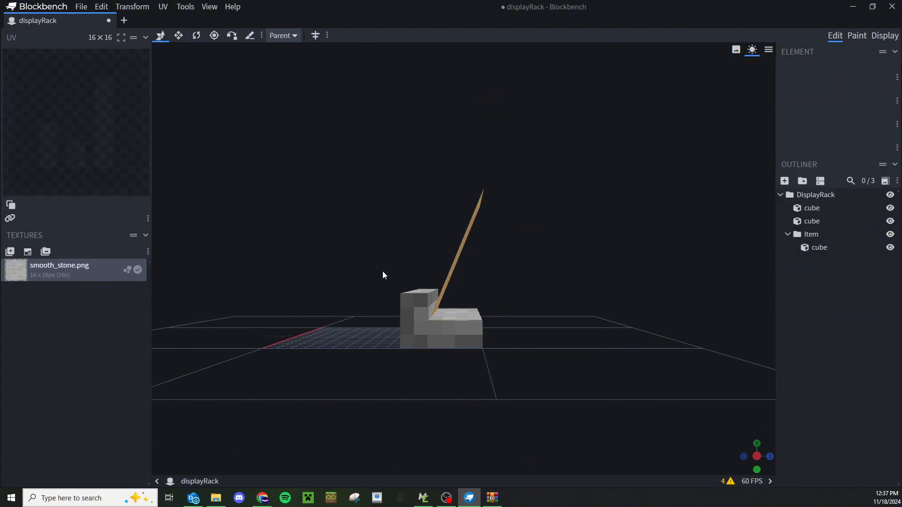
Import the CookedBacon16 texture and apply it to the item panel's untextured faces
{"action": "left_click_drag", "start_coordinate": [382, 271], "coordinate": [415, 272]}
{"action": "left_click", "coordinate": [442, 259]}
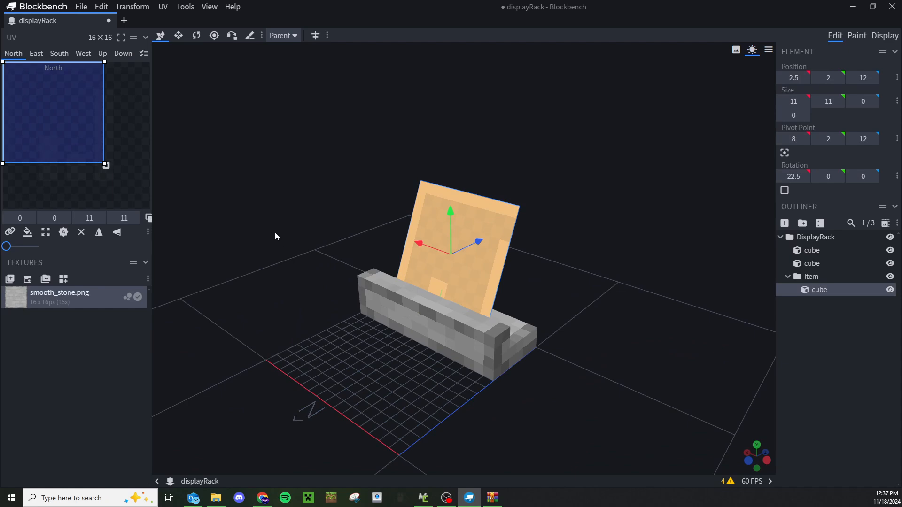
{"action": "left_click_drag", "start_coordinate": [275, 232], "coordinate": [315, 227]}
{"action": "left_click", "coordinate": [9, 279]}
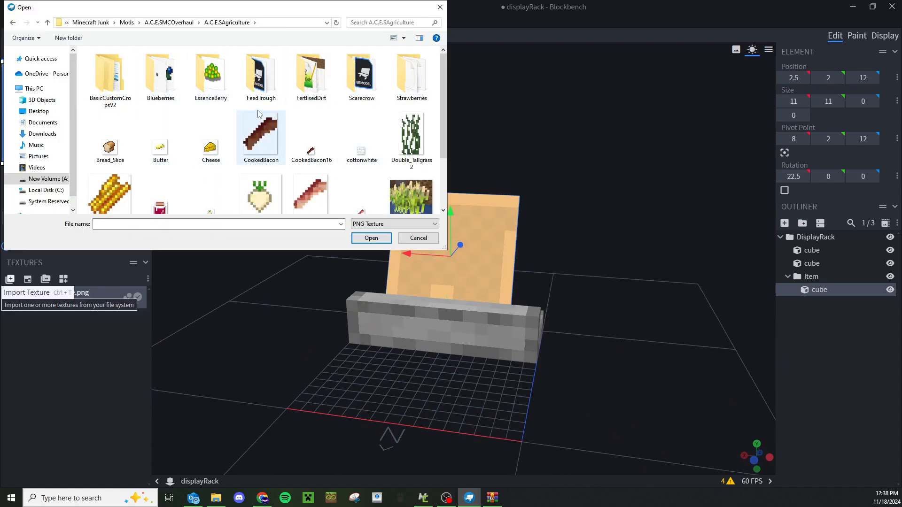
{"action": "left_click", "coordinate": [315, 151]}
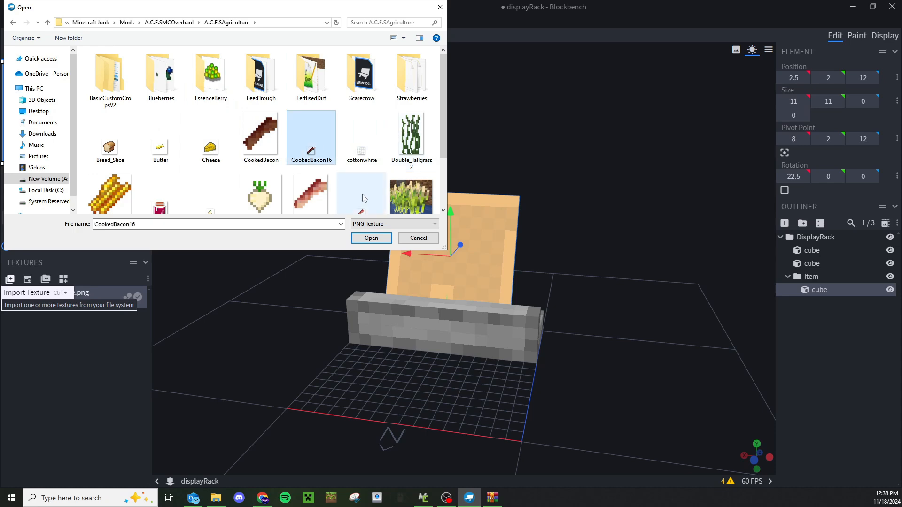
{"action": "left_click", "coordinate": [371, 238]}
{"action": "left_click", "coordinate": [89, 317]}
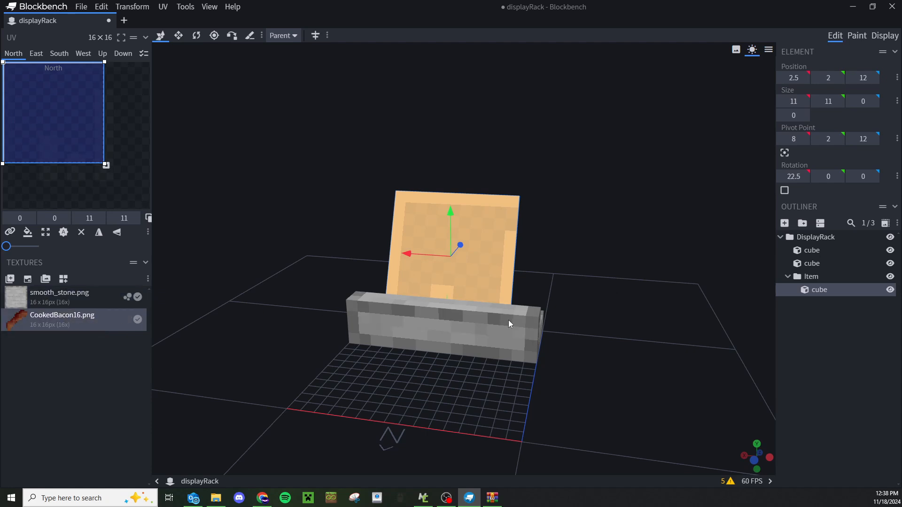
{"action": "right_click", "coordinate": [87, 316]}
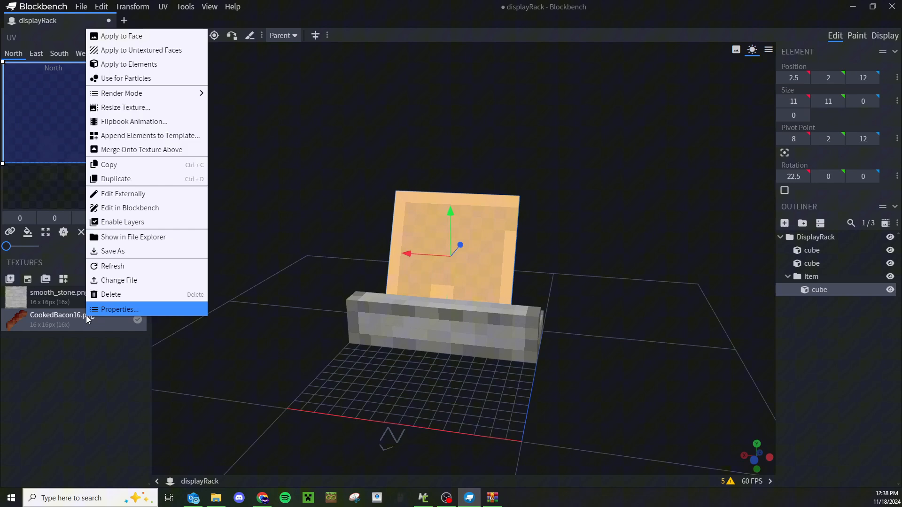
{"action": "left_click", "coordinate": [156, 50]}
Stretch the UVs of the item panel's north and south faces to cover the full 16 × 16 bacon texture
{"action": "left_click_drag", "start_coordinate": [464, 105], "coordinate": [150, 209]}
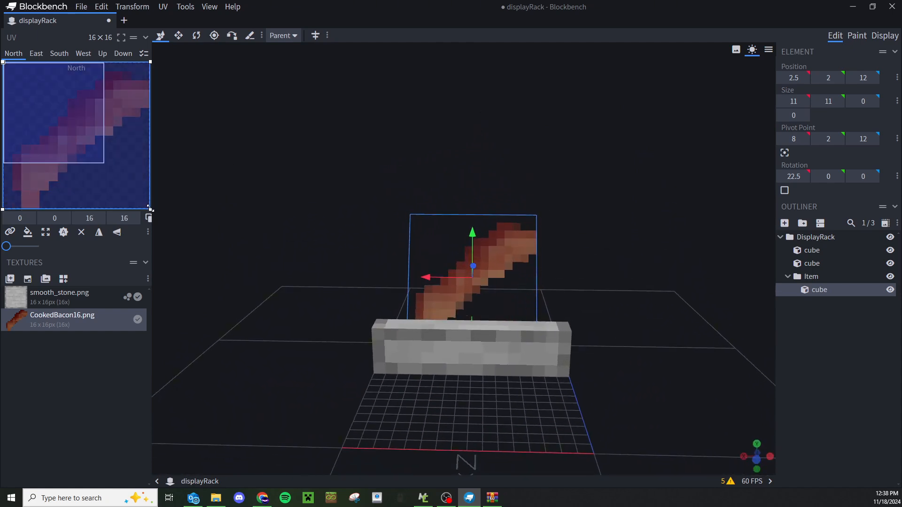
{"action": "mouse_move", "coordinate": [427, 161]}
{"action": "left_mouse_down"}
{"action": "mouse_move", "coordinate": [299, 166]}
{"action": "mouse_move", "coordinate": [264, 187]}
{"action": "mouse_move", "coordinate": [454, 183]}
{"action": "mouse_move", "coordinate": [449, 155]}
{"action": "mouse_move", "coordinate": [427, 147]}
{"action": "mouse_move", "coordinate": [438, 152]}
{"action": "left_mouse_up"}
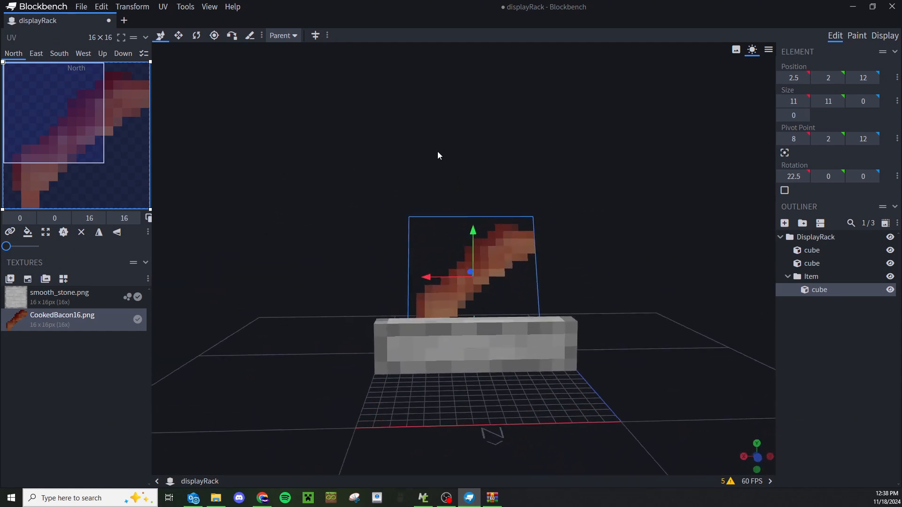
{"action": "left_click", "coordinate": [36, 54]}
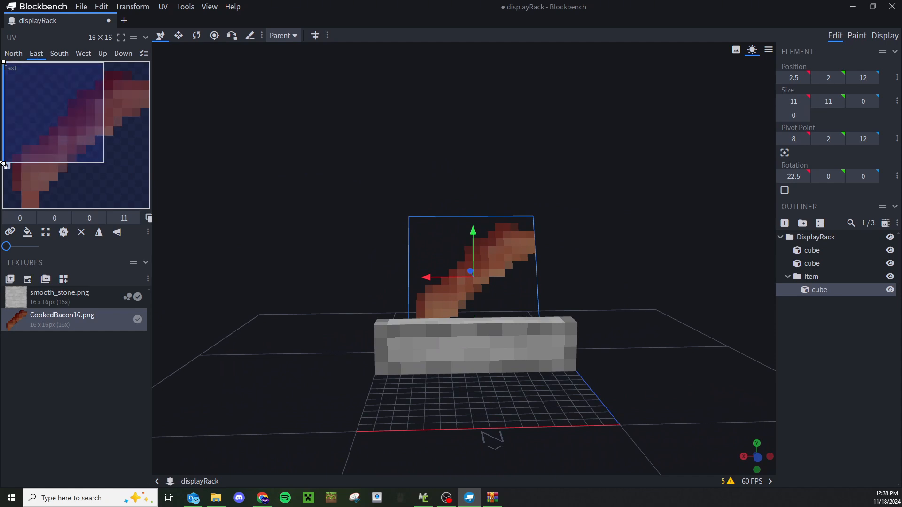
{"action": "left_click", "coordinate": [59, 54]}
{"action": "left_click_drag", "start_coordinate": [106, 165], "coordinate": [151, 209]}
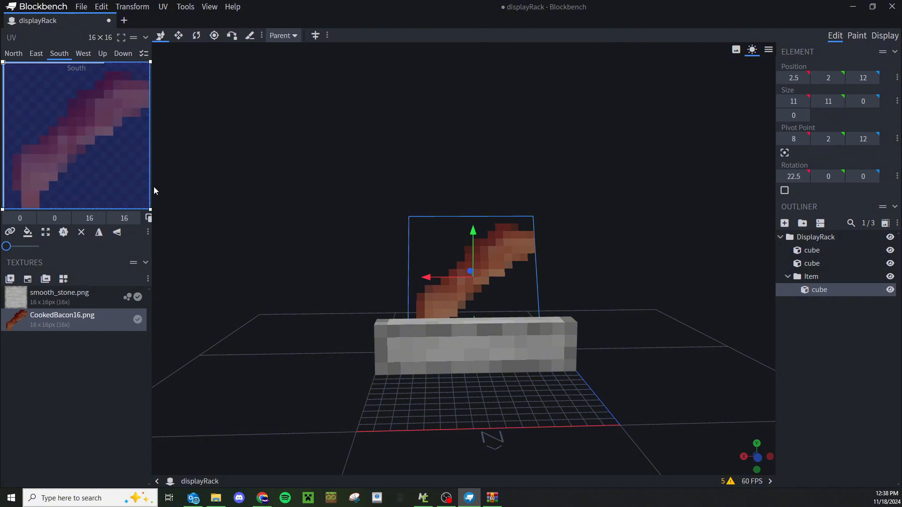
Lengthen the UV of the panel's west face, widen its up and down face UVs to 16, and deselect the panel
{"action": "left_click", "coordinate": [83, 54]}
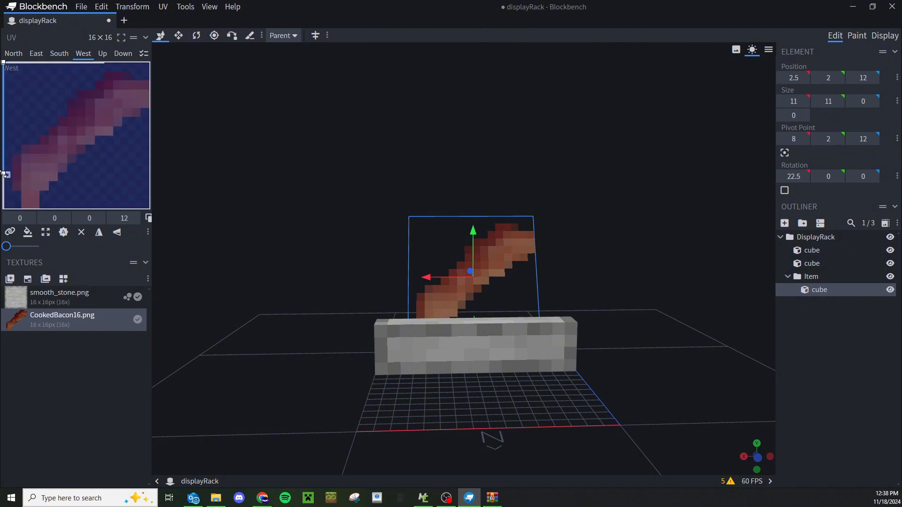
{"action": "left_click", "coordinate": [102, 54]}
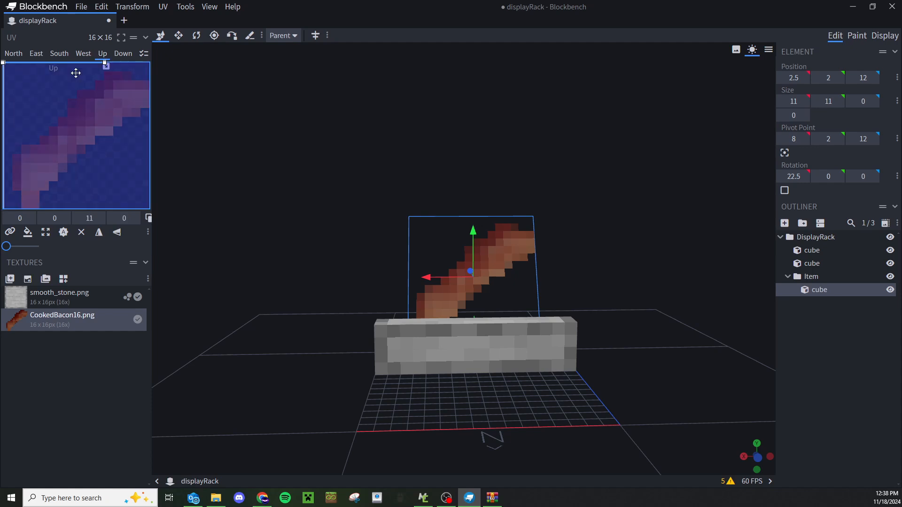
{"action": "left_click_drag", "start_coordinate": [106, 64], "coordinate": [151, 61]}
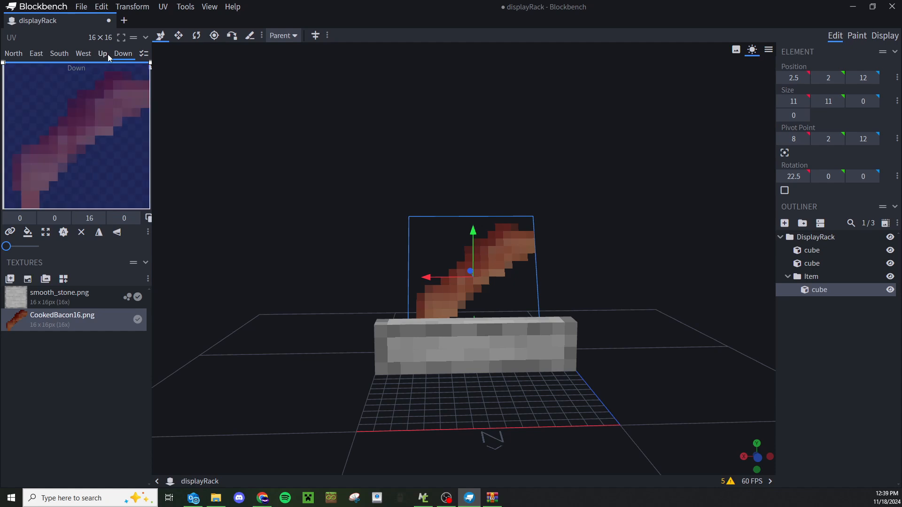
{"action": "left_click", "coordinate": [83, 54]}
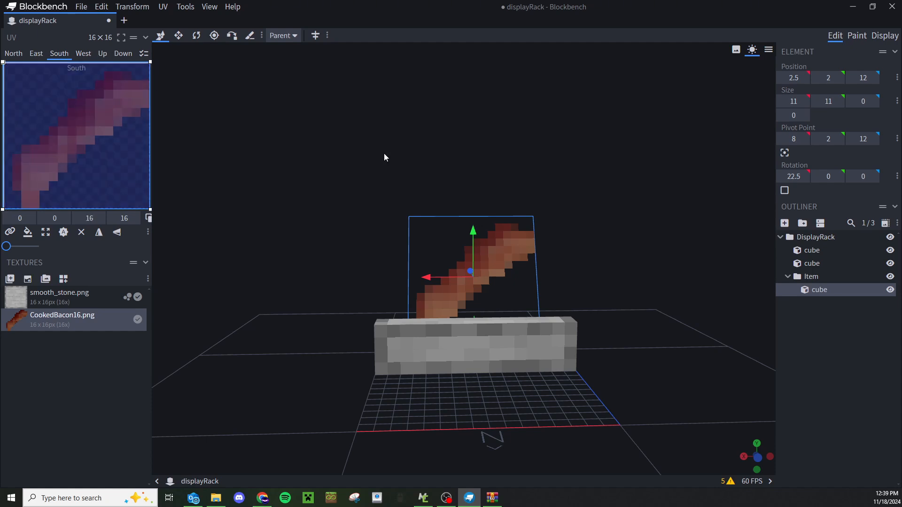
{"action": "left_click", "coordinate": [838, 340]}
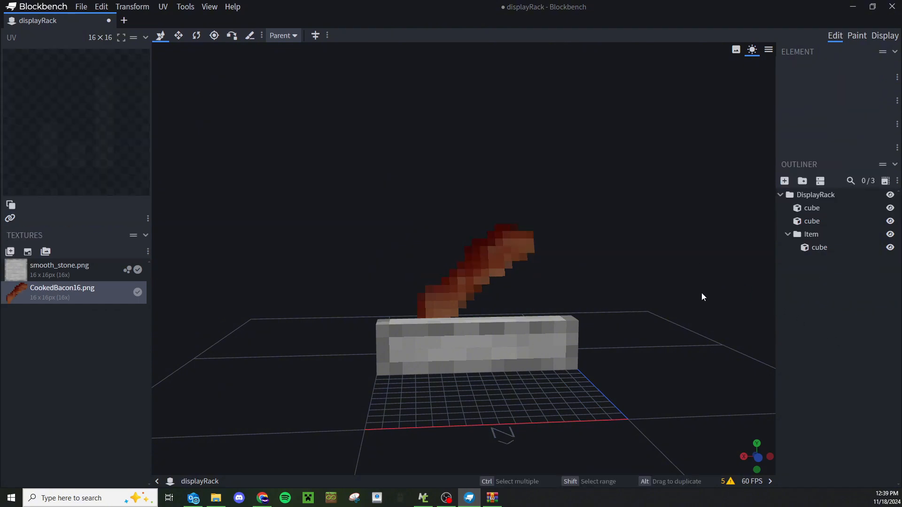
Inspect the textured rack from several sides and check in Display mode how the third-person right hand holds it
{"action": "left_click_drag", "start_coordinate": [702, 295], "coordinate": [422, 310]}
{"action": "left_click_drag", "start_coordinate": [585, 278], "coordinate": [623, 249]}
{"action": "scroll", "coordinate": [594, 314], "scroll_direction": "up", "scroll_amount": 4}
{"action": "left_click_drag", "start_coordinate": [594, 314], "coordinate": [428, 340]}
{"action": "left_click", "coordinate": [887, 40]}
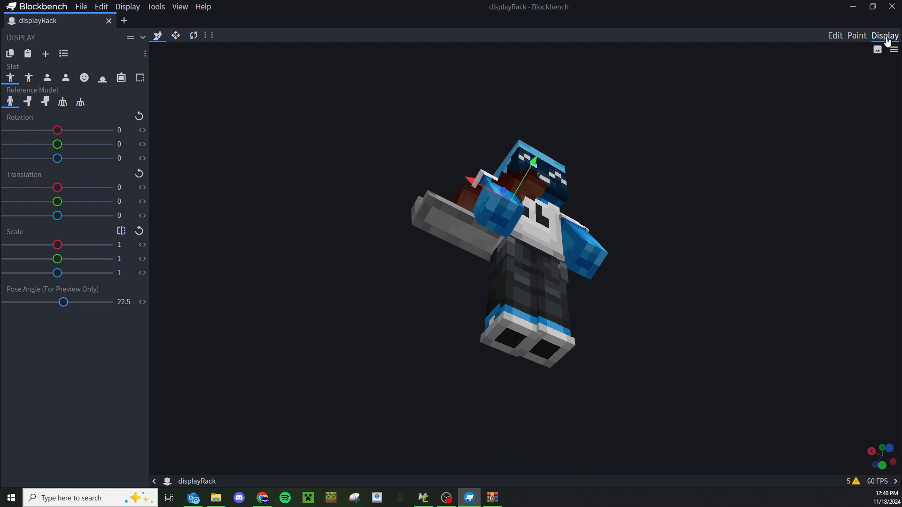
{"action": "left_click", "coordinate": [841, 36]}
{"action": "left_click", "coordinate": [883, 37]}
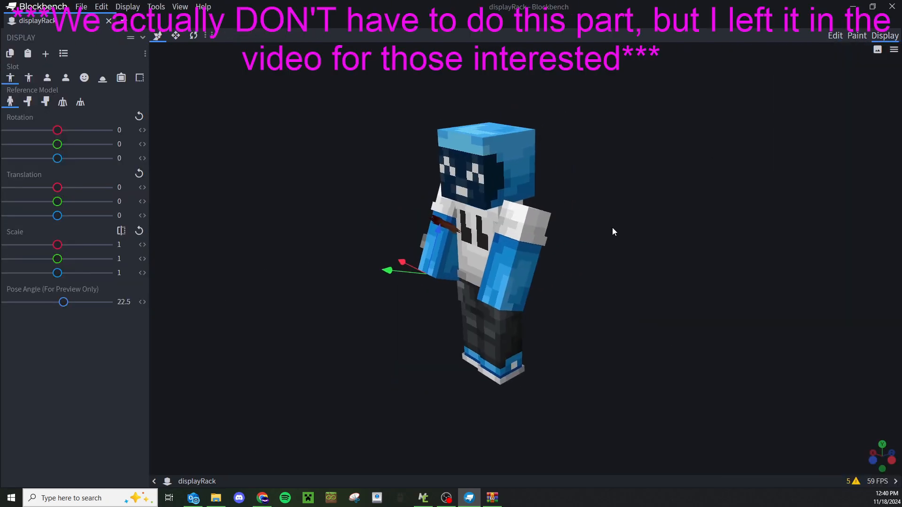
{"action": "left_click_drag", "start_coordinate": [657, 257], "coordinate": [841, 112]}
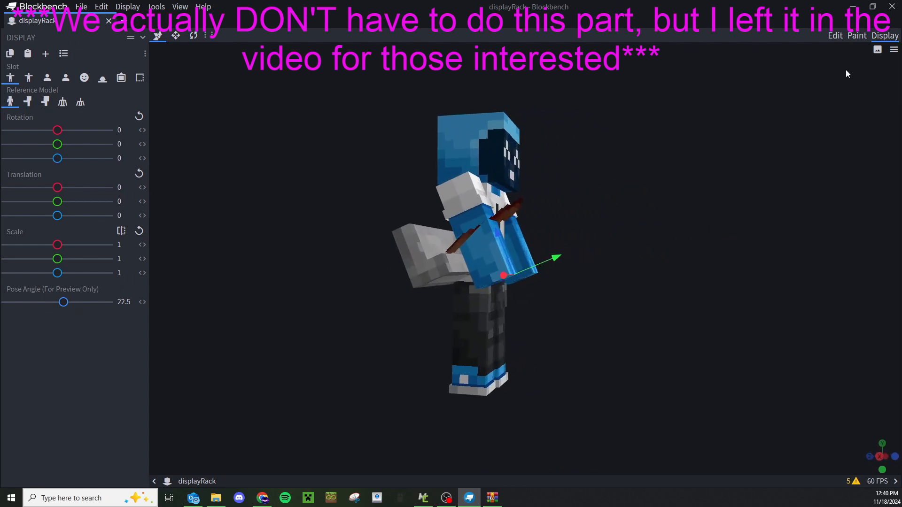
{"action": "left_click_drag", "start_coordinate": [697, 200], "coordinate": [660, 187]}
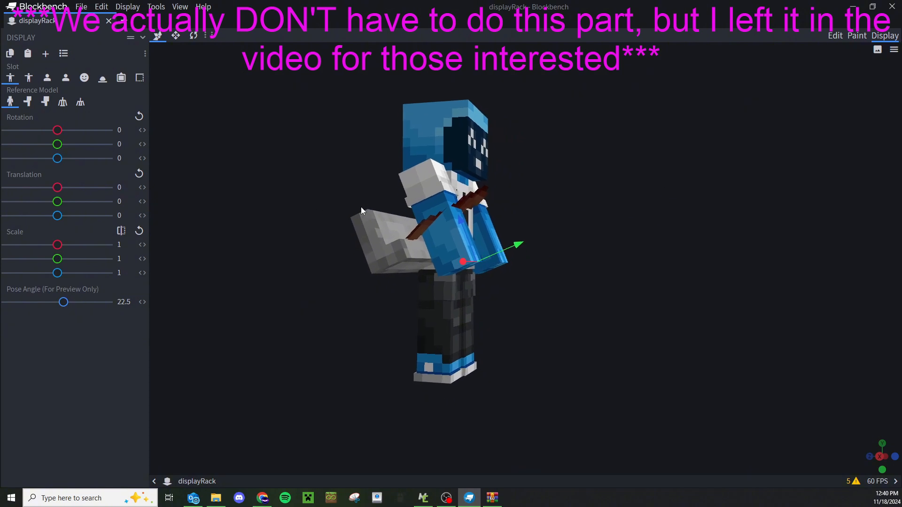
{"action": "left_click_drag", "start_coordinate": [362, 210], "coordinate": [570, 237]}
Set the rack's X translation to 2.5 for the inventory GUI display slot
{"action": "left_click", "coordinate": [139, 78]}
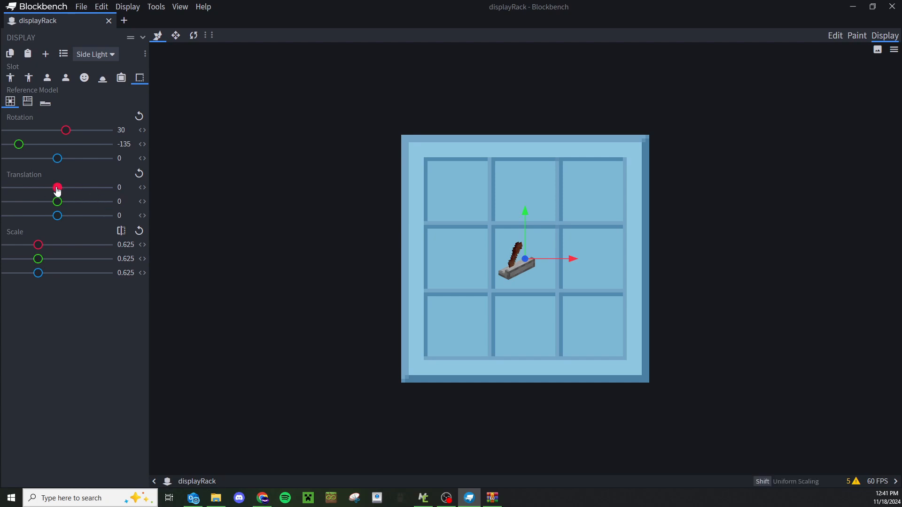
{"action": "left_click_drag", "start_coordinate": [57, 189], "coordinate": [65, 192]}
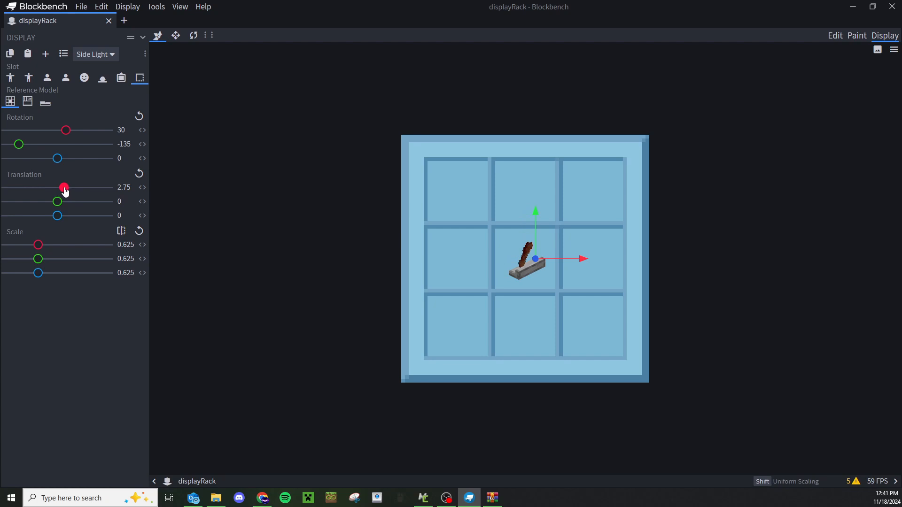
{"action": "left_click_drag", "start_coordinate": [65, 191], "coordinate": [65, 192]}
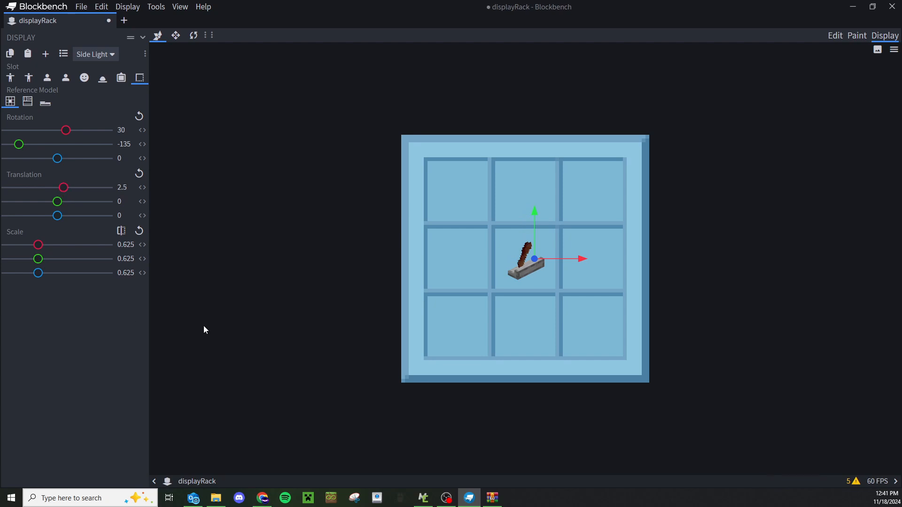
Check the ground display, and for the item frame display scale the rack to 0.5 on all axes with Z translation -3
{"action": "left_click", "coordinate": [103, 78]}
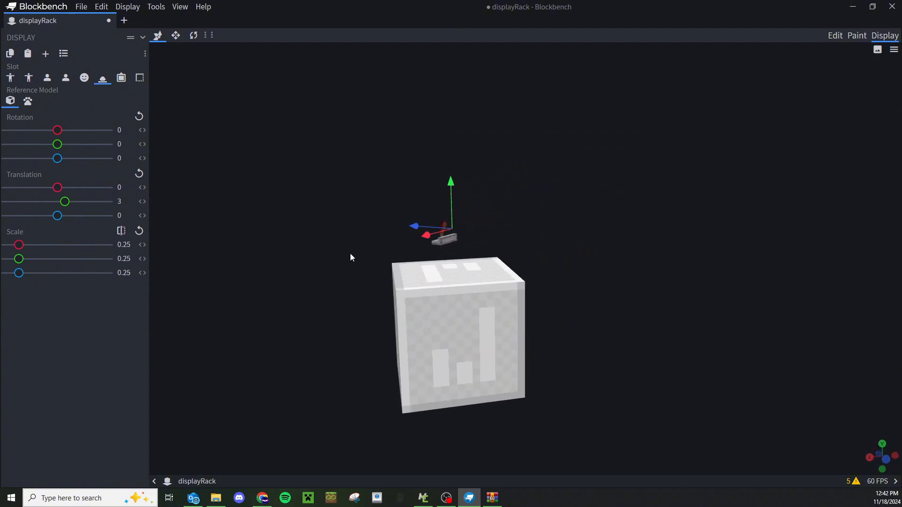
{"action": "left_click_drag", "start_coordinate": [351, 257], "coordinate": [269, 296]}
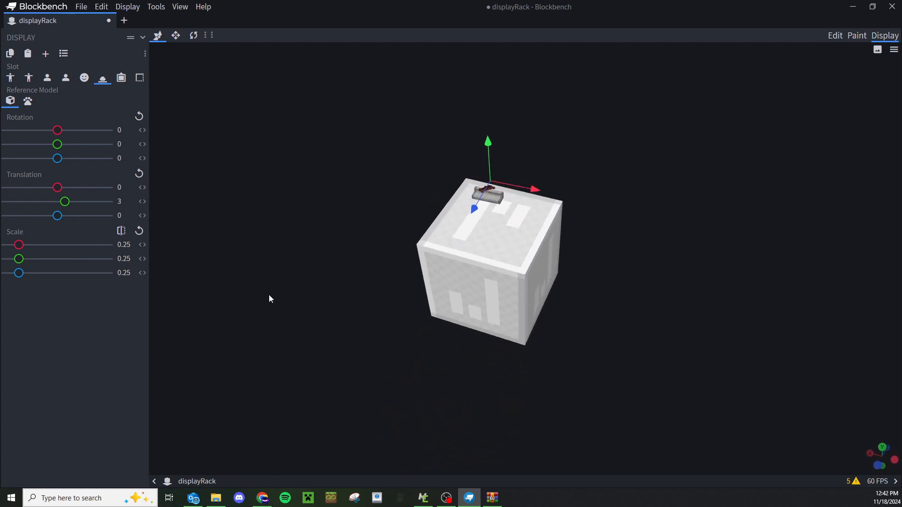
{"action": "left_click", "coordinate": [120, 79]}
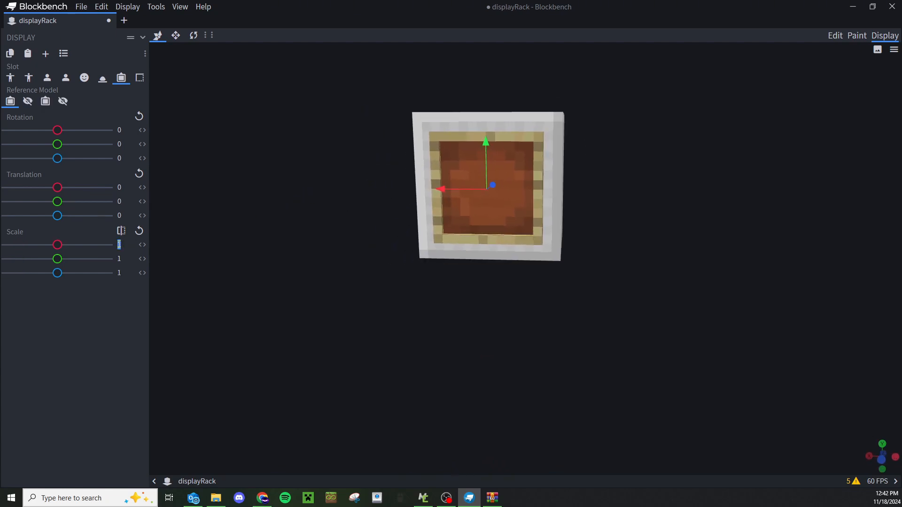
{"action": "type", "text": "0.5"}
{"action": "double_click", "coordinate": [121, 248]}
{"action": "key", "text": "ctrl+c"}
{"action": "double_click", "coordinate": [121, 258]}
{"action": "key", "text": "ctrl+v"}
{"action": "double_click", "coordinate": [121, 273]}
{"action": "key", "text": "ctrl+v"}
{"action": "left_click_drag", "start_coordinate": [207, 201], "coordinate": [257, 204]}
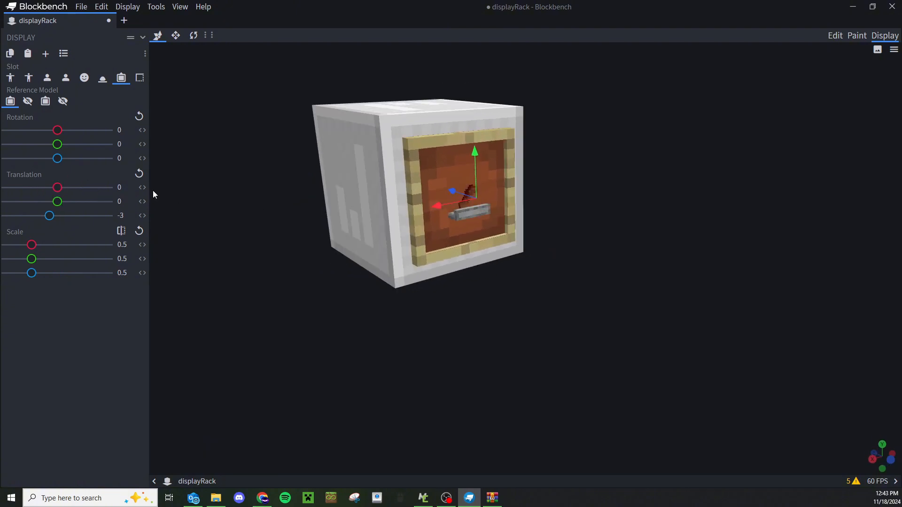
{"action": "left_click_drag", "start_coordinate": [303, 273], "coordinate": [242, 252]}
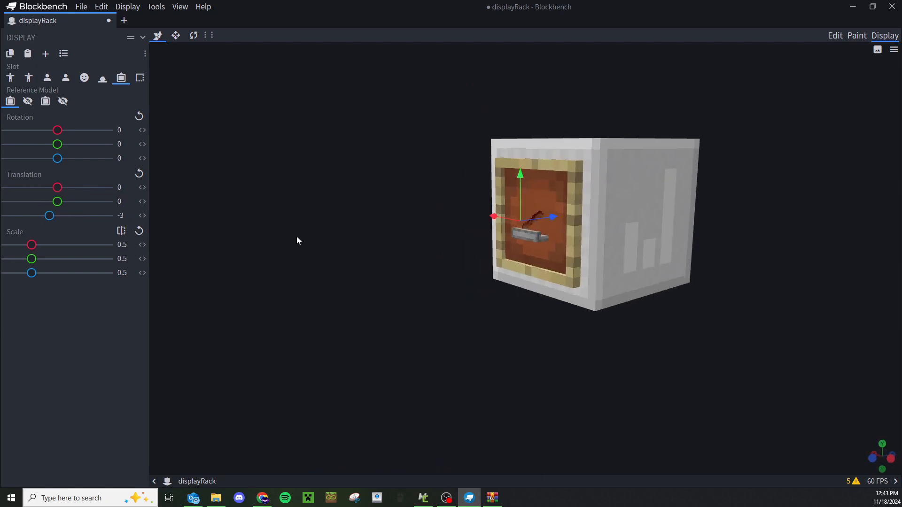
Set the third-person right-hand display to rotation 75, 45, 0, translation 0, 2.5, 2.5 and scale 0.375 on all axes
{"action": "left_click_drag", "start_coordinate": [297, 240], "coordinate": [586, 279]}
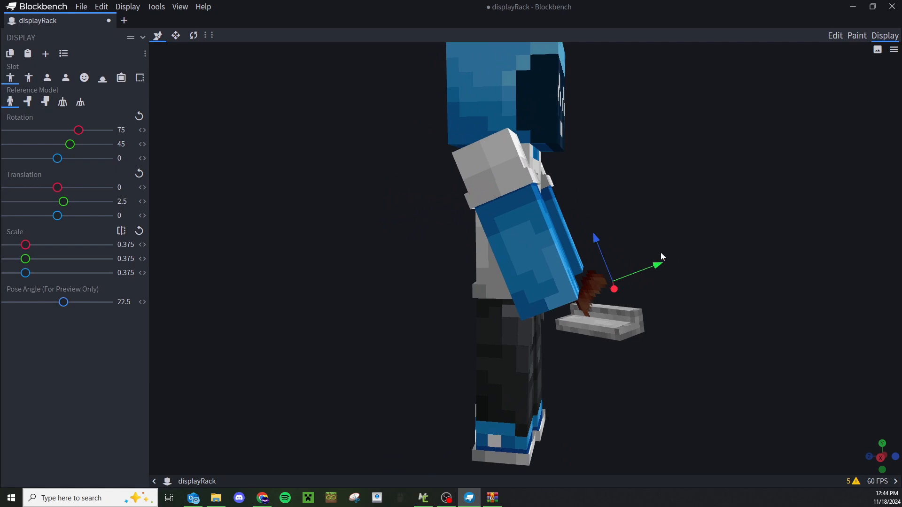
{"action": "left_click_drag", "start_coordinate": [601, 237], "coordinate": [339, 216]}
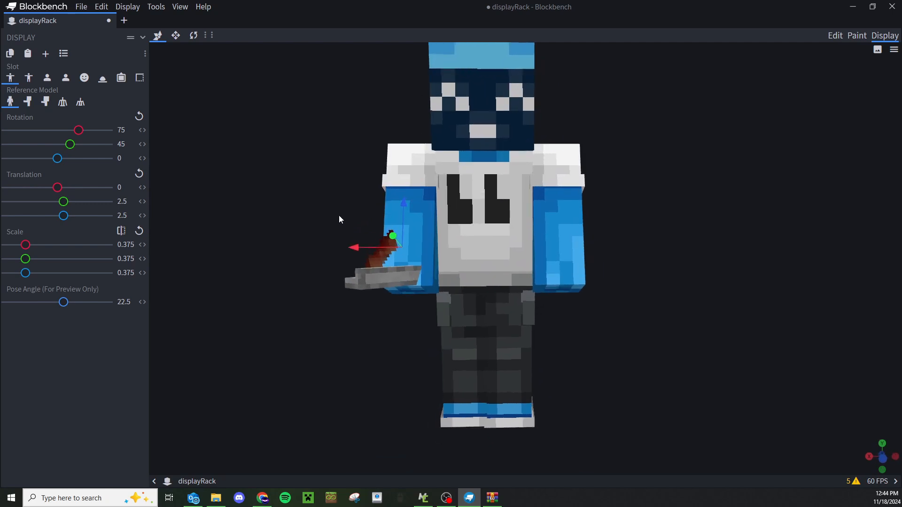
Apply the copied right-hand display settings to the third-person left hand, set its Y rotation to -45, and compare both hands
{"action": "left_click", "coordinate": [29, 79]}
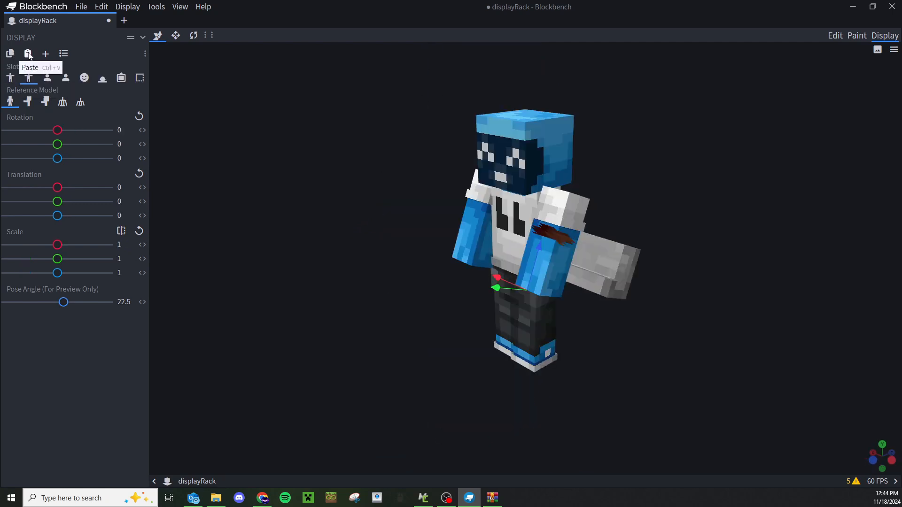
{"action": "left_click", "coordinate": [28, 54]}
{"action": "left_click_drag", "start_coordinate": [256, 244], "coordinate": [341, 224]}
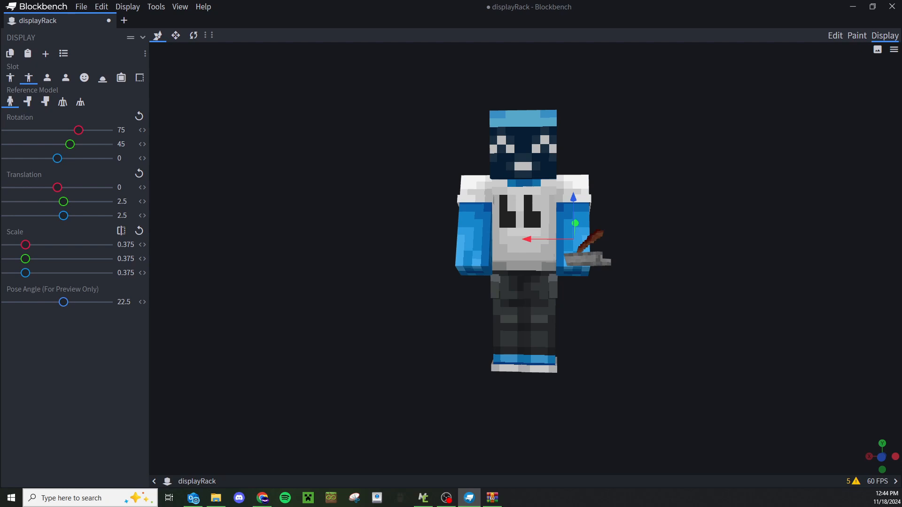
{"action": "left_click", "coordinate": [118, 145]}
{"action": "type", "text": "-"}
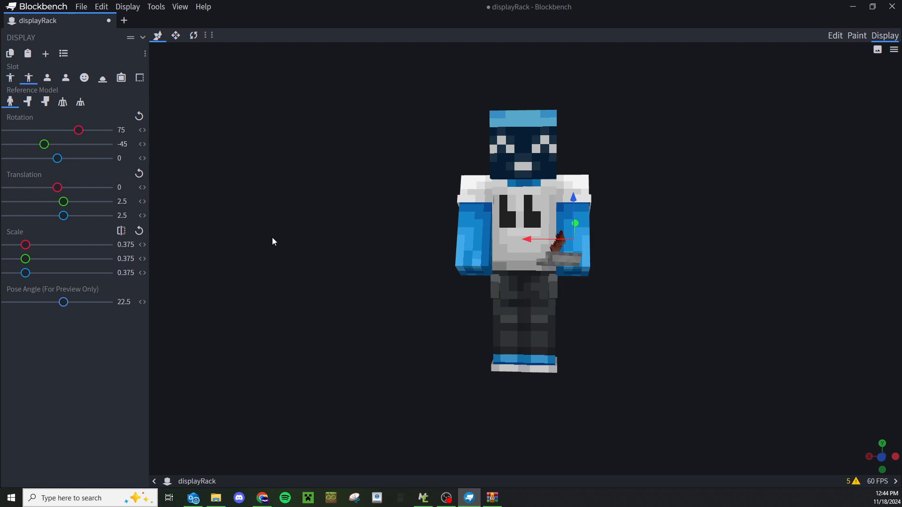
{"action": "left_click", "coordinate": [11, 79]}
{"action": "left_click", "coordinate": [29, 78]}
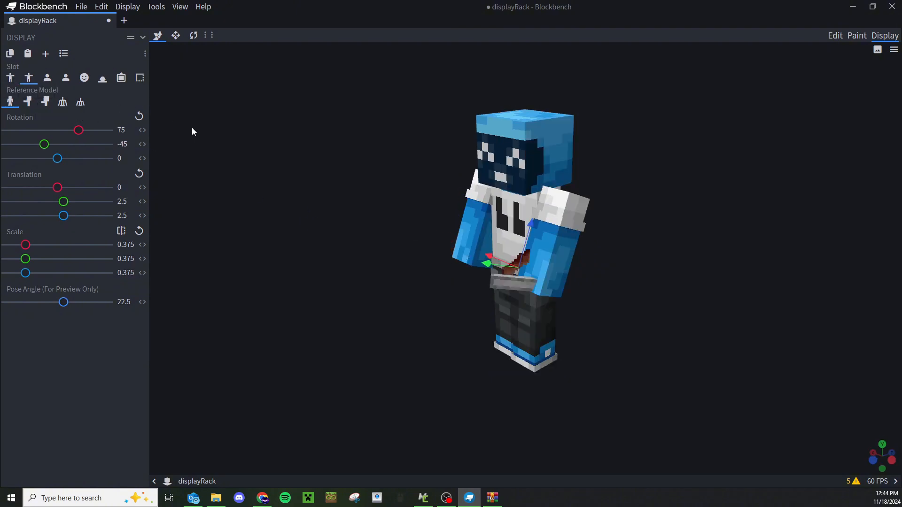
{"action": "left_click", "coordinate": [10, 79]}
{"action": "left_click", "coordinate": [29, 79]}
{"action": "left_click", "coordinate": [11, 79]}
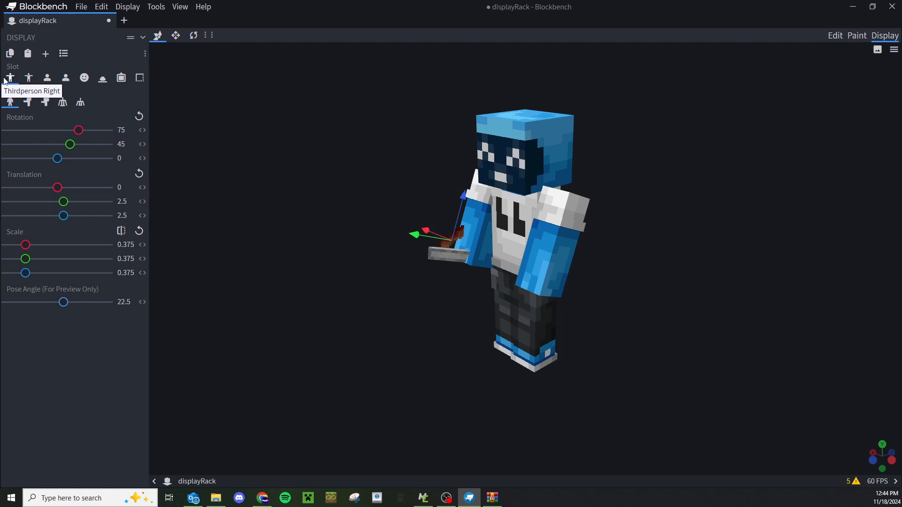
{"action": "left_click", "coordinate": [28, 79]}
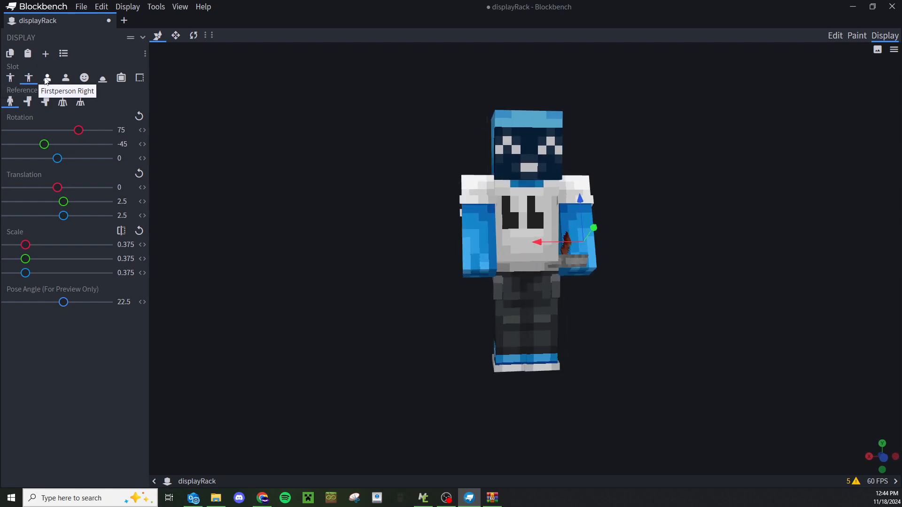
Set the first-person right display's Y translation to 2.5 and copy its settings to first-person left with Y rotation -135
{"action": "left_click", "coordinate": [47, 78]}
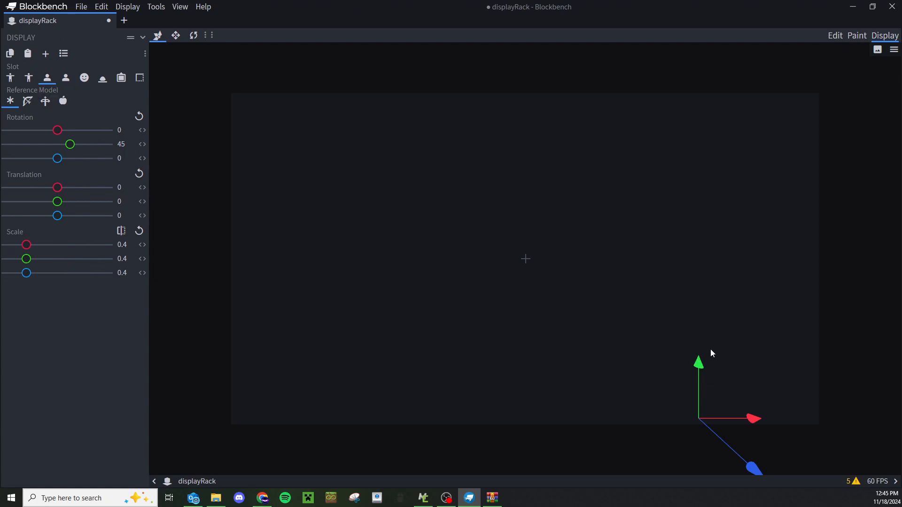
{"action": "left_click_drag", "start_coordinate": [712, 353], "coordinate": [711, 316]}
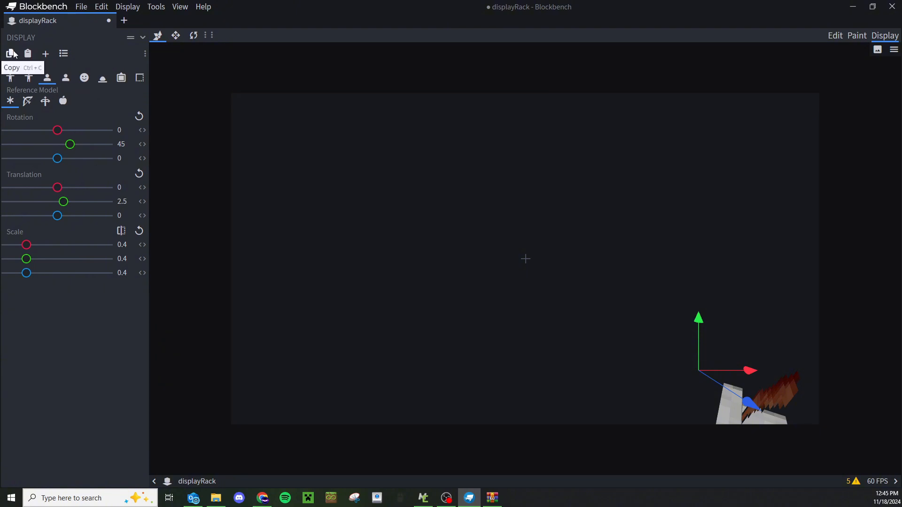
{"action": "left_click", "coordinate": [66, 78]}
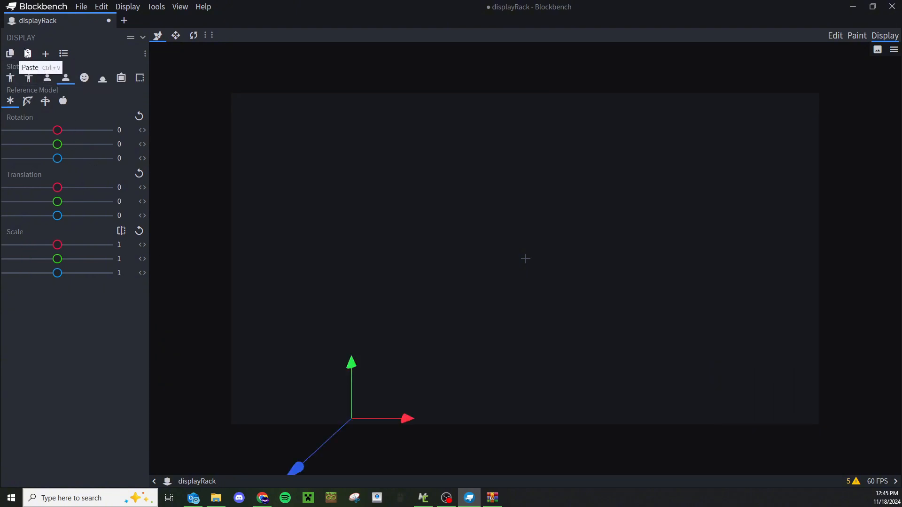
{"action": "left_click", "coordinate": [28, 54]}
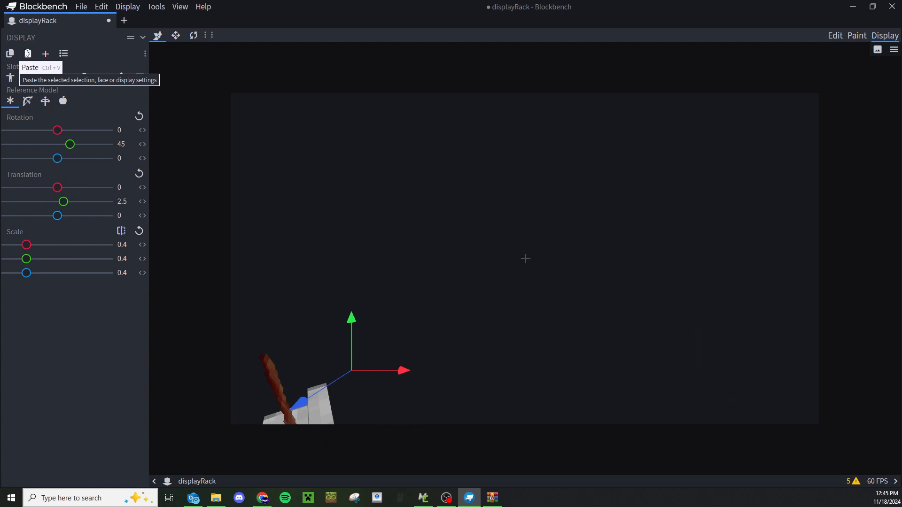
{"action": "double_click", "coordinate": [121, 144]}
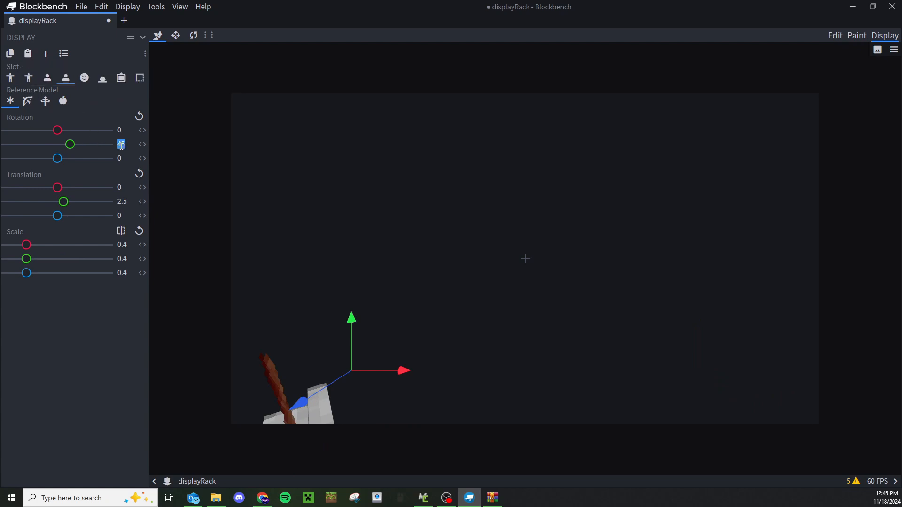
{"action": "type", "text": "-135"}
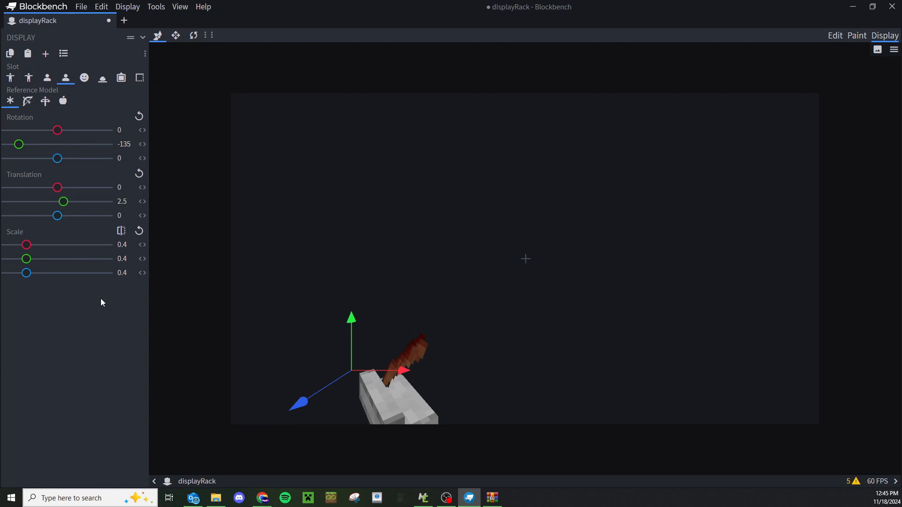
Position the rack on the player's head in the head display slot with Y translation 13.75 and Z translation -9
{"action": "left_click", "coordinate": [84, 78]}
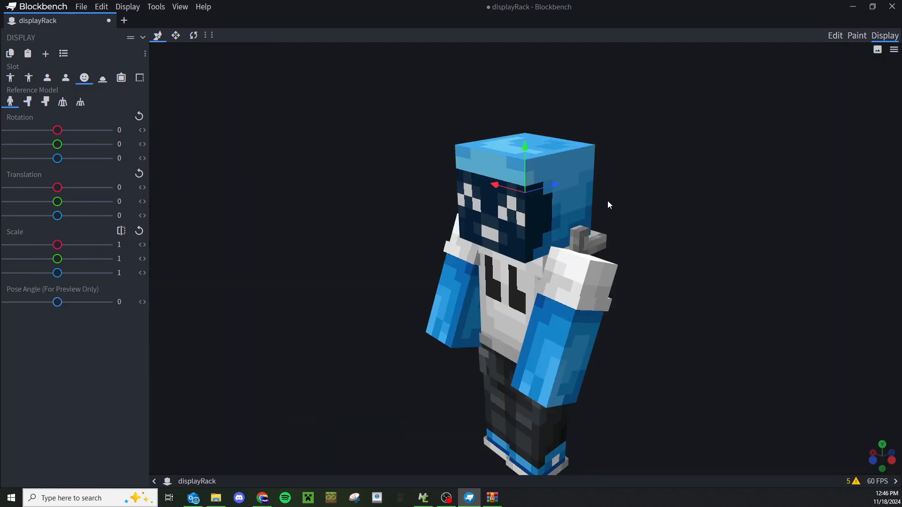
{"action": "left_click_drag", "start_coordinate": [607, 201], "coordinate": [570, 182]}
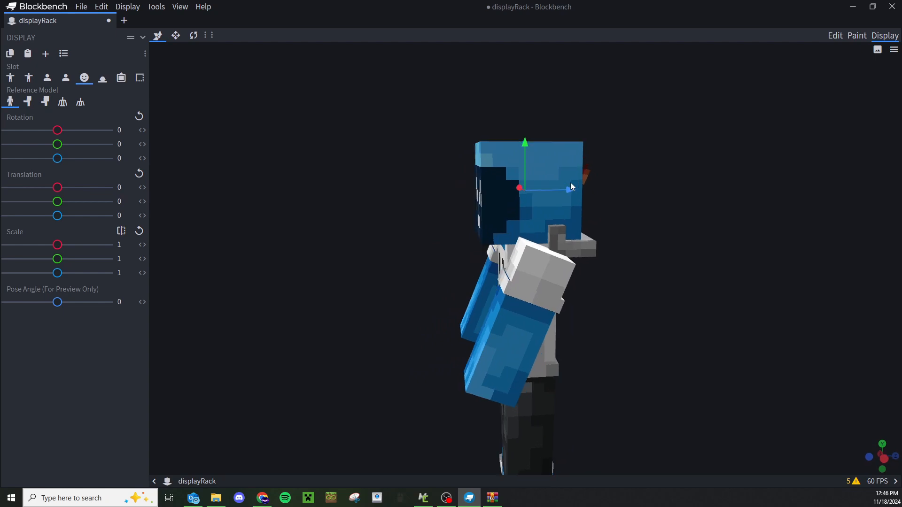
{"action": "left_click_drag", "start_coordinate": [539, 117], "coordinate": [524, 64]}
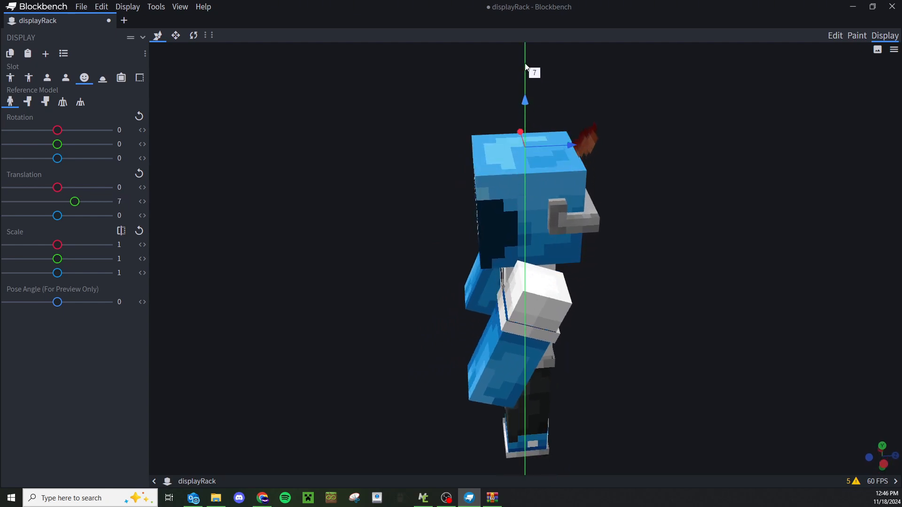
{"action": "left_click_drag", "start_coordinate": [526, 114], "coordinate": [525, 24]}
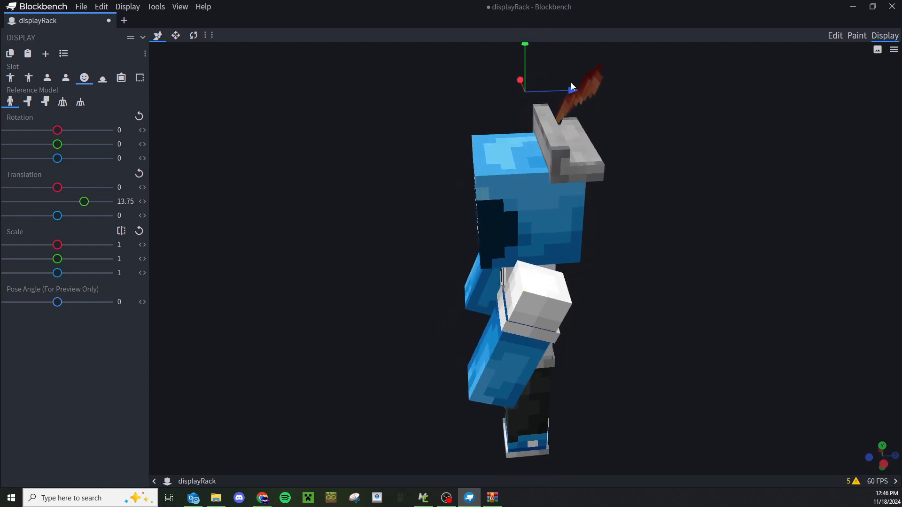
{"action": "left_click_drag", "start_coordinate": [570, 83], "coordinate": [437, 122]}
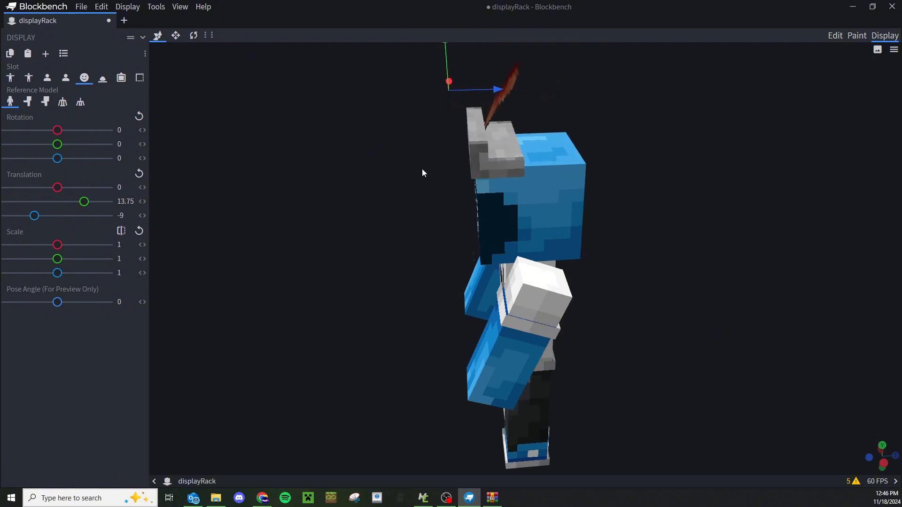
{"action": "left_click_drag", "start_coordinate": [422, 173], "coordinate": [320, 190]}
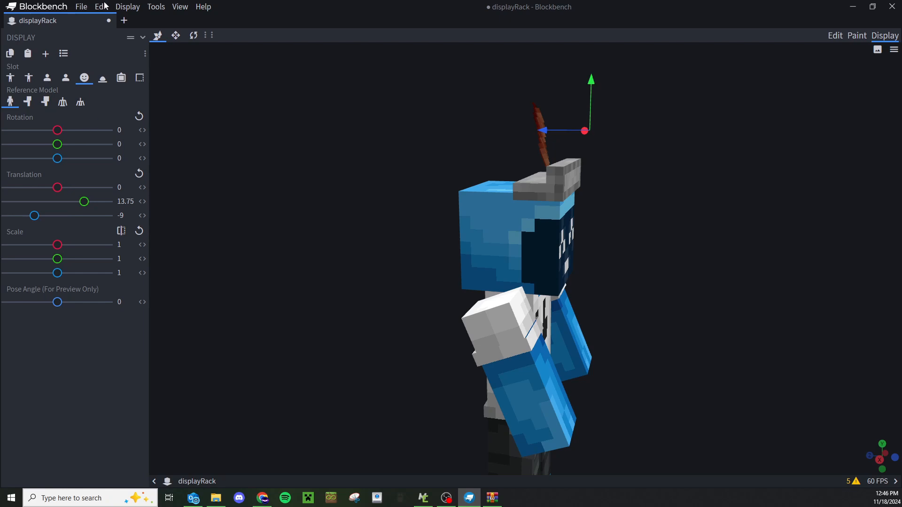
Save the displayRack project and save its JSON model
{"action": "left_click", "coordinate": [79, 10]}
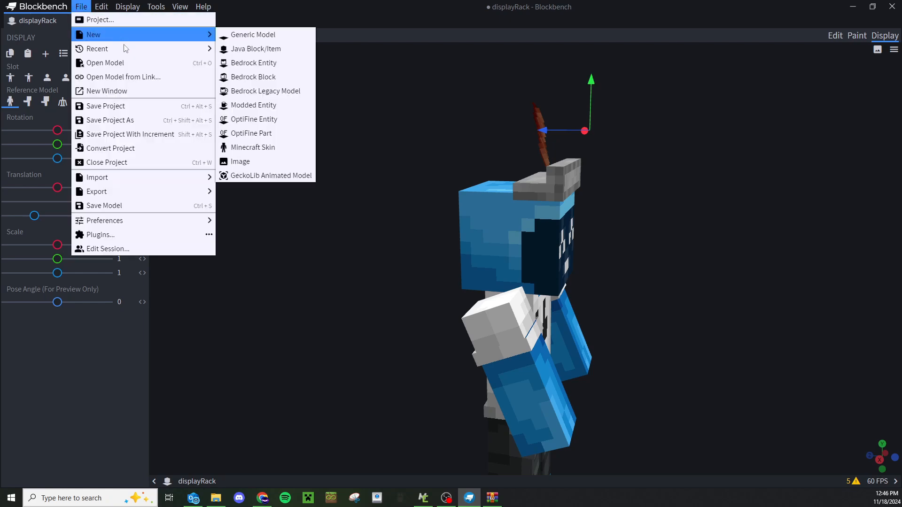
{"action": "left_click", "coordinate": [151, 108]}
{"action": "left_click", "coordinate": [79, 8]}
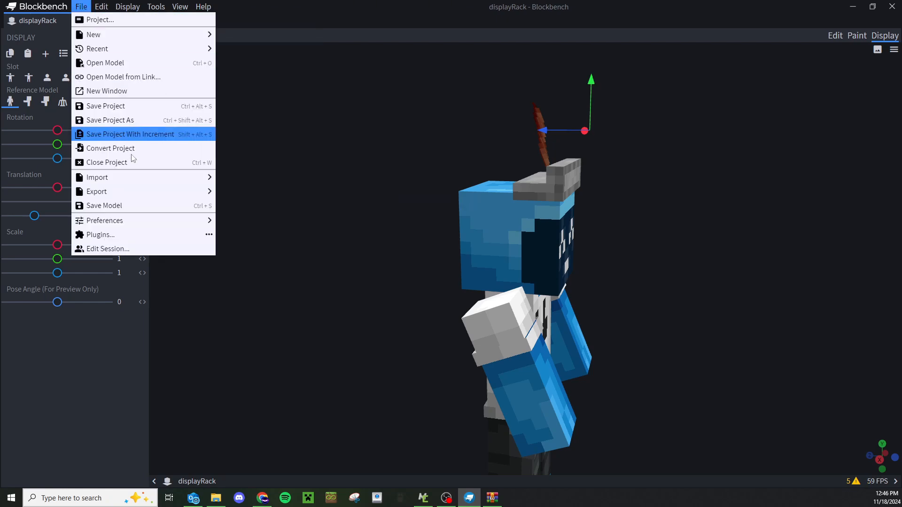
{"action": "left_click", "coordinate": [148, 211]}
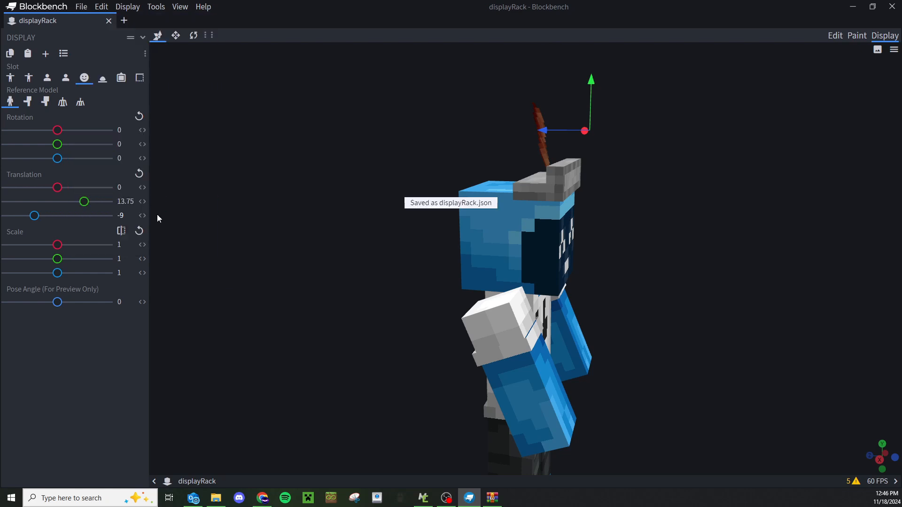
Switch to MCreator and import the displayRack JSON 3D model from the Tutorials folder inside Minecraft Junk's Mods folder
{"action": "left_click", "coordinate": [434, 498]}
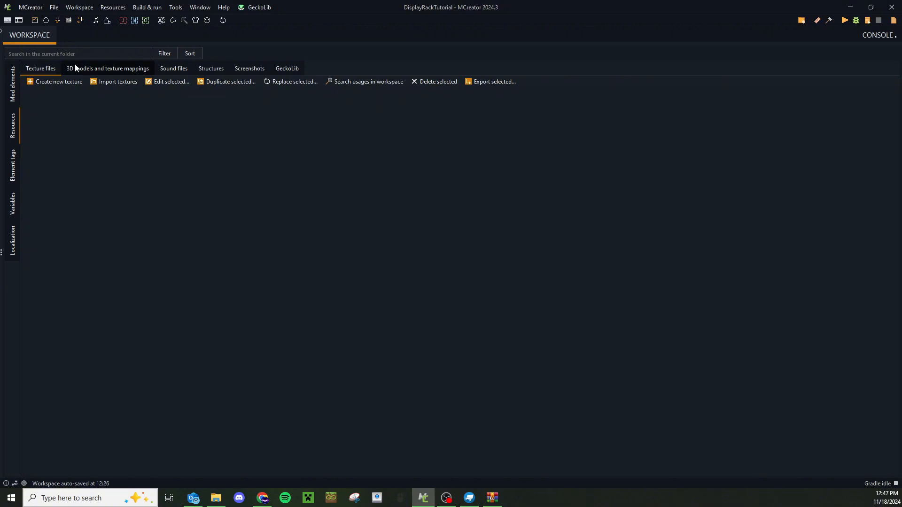
{"action": "left_click", "coordinate": [99, 71]}
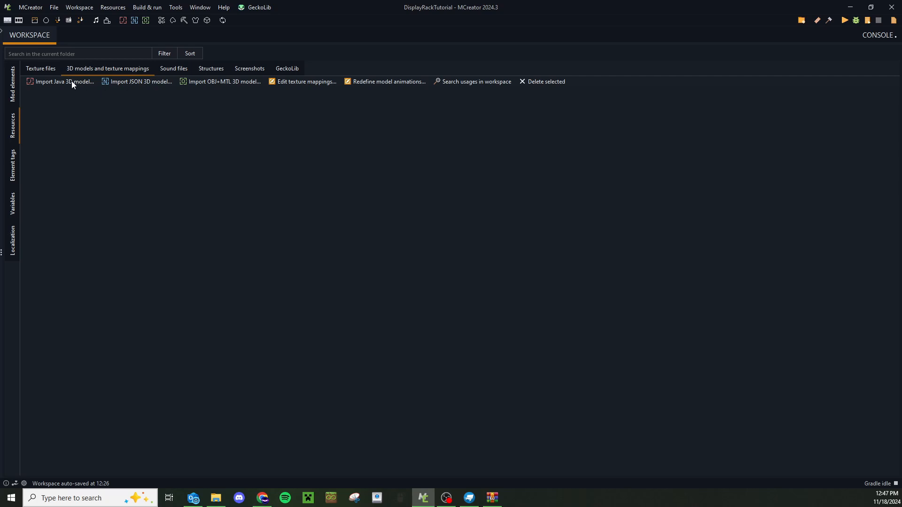
{"action": "left_click", "coordinate": [136, 82]}
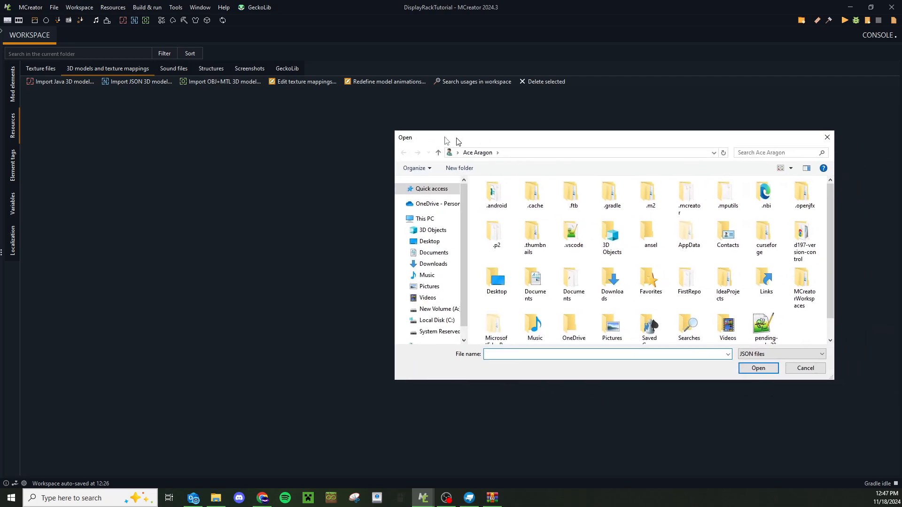
{"action": "left_click", "coordinate": [332, 306]}
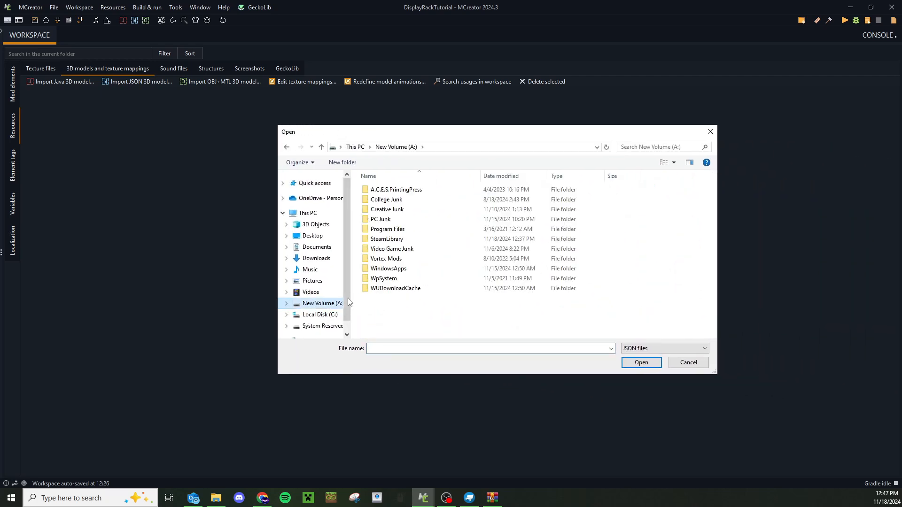
{"action": "double_click", "coordinate": [419, 248]}
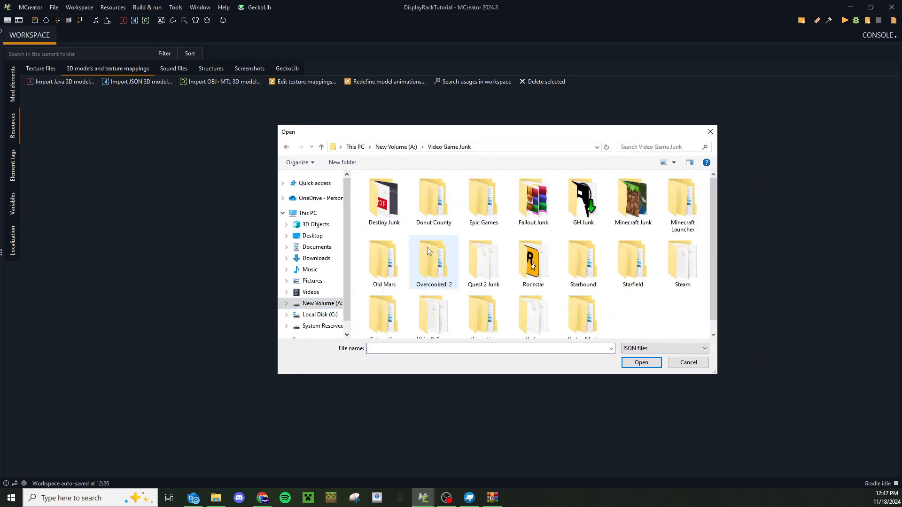
{"action": "double_click", "coordinate": [643, 200]}
{"action": "double_click", "coordinate": [677, 201]}
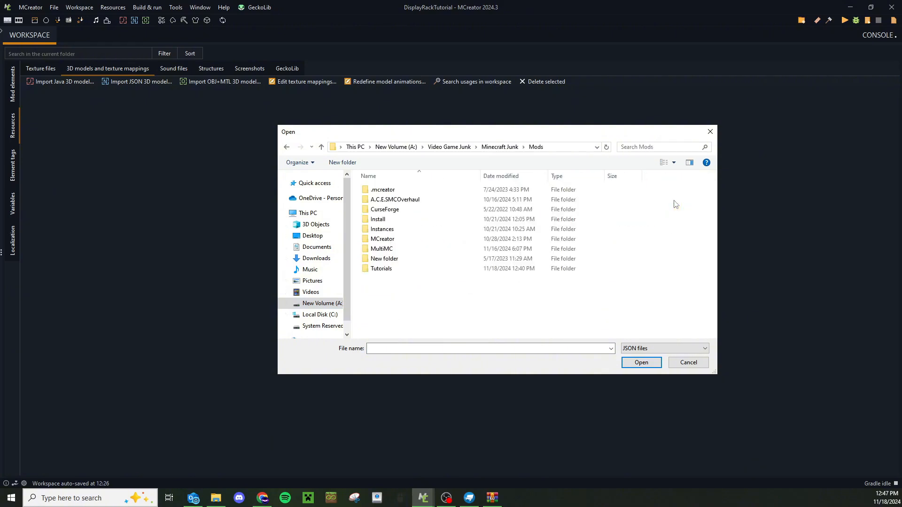
{"action": "double_click", "coordinate": [409, 270]}
{"action": "left_click", "coordinate": [405, 190]}
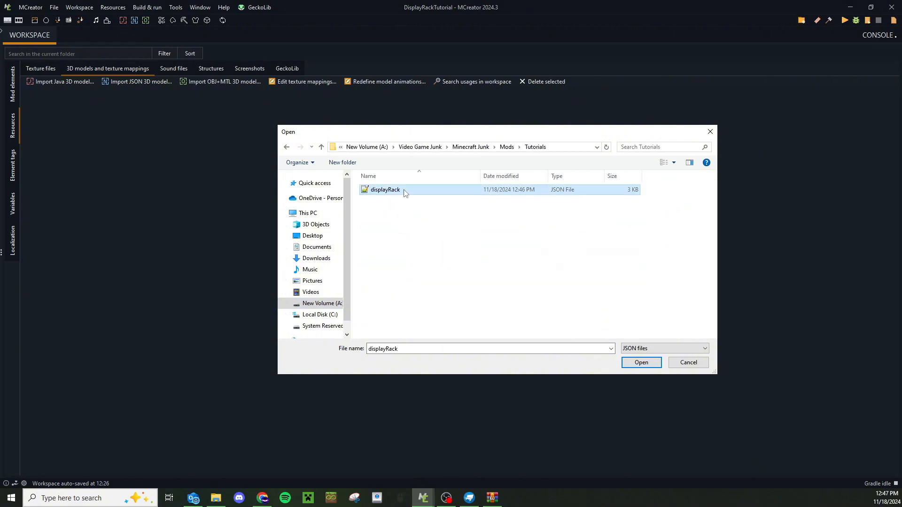
{"action": "left_click", "coordinate": [647, 365]}
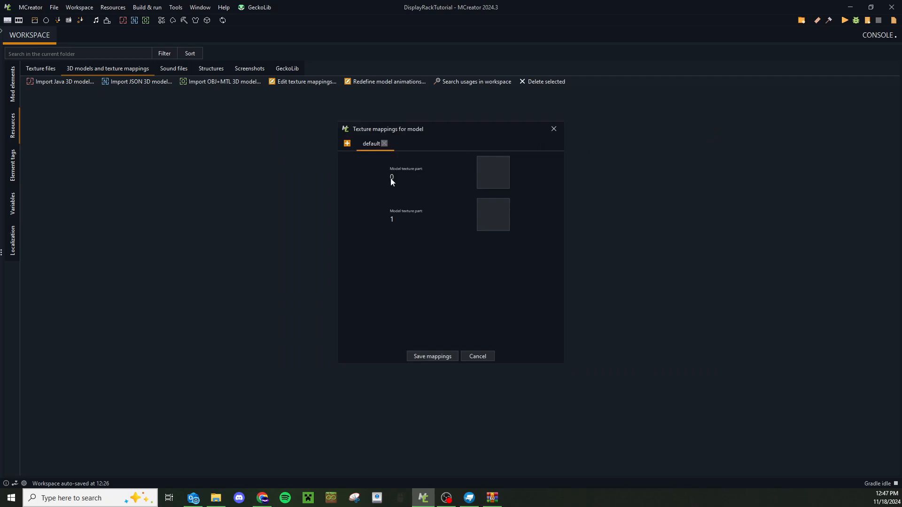
Map model texture part 0 to the smooth stone block texture, leave part 1 empty, and save the texture mappings
{"action": "left_click", "coordinate": [496, 172]}
{"action": "type", "text": "smoot"}
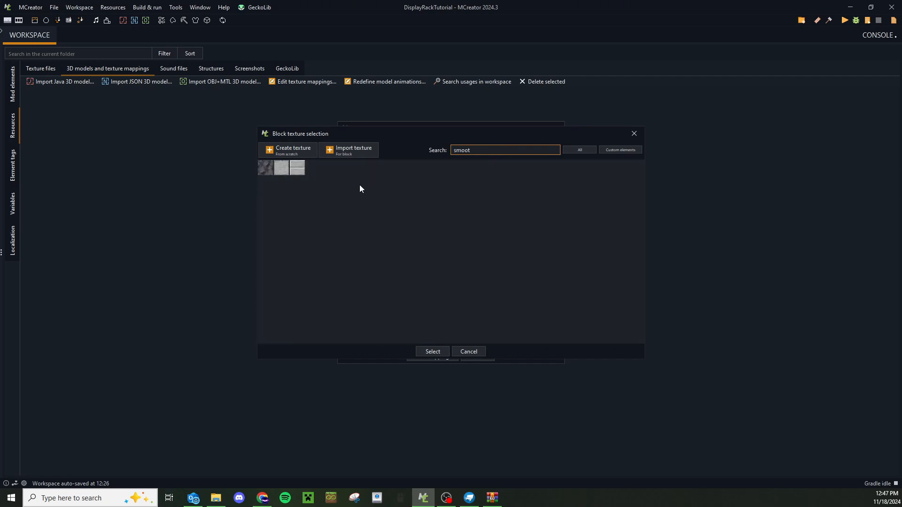
{"action": "left_click", "coordinate": [287, 169]}
{"action": "left_click", "coordinate": [430, 352]}
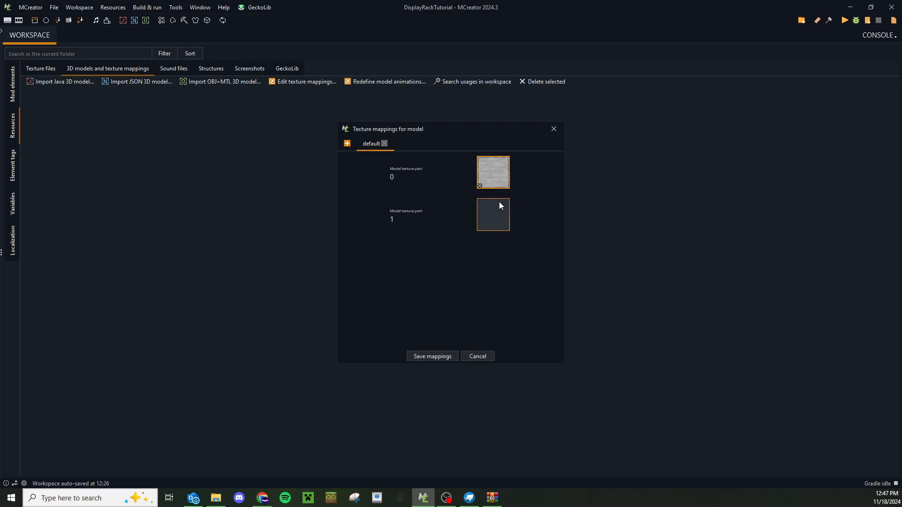
{"action": "left_click", "coordinate": [446, 359]}
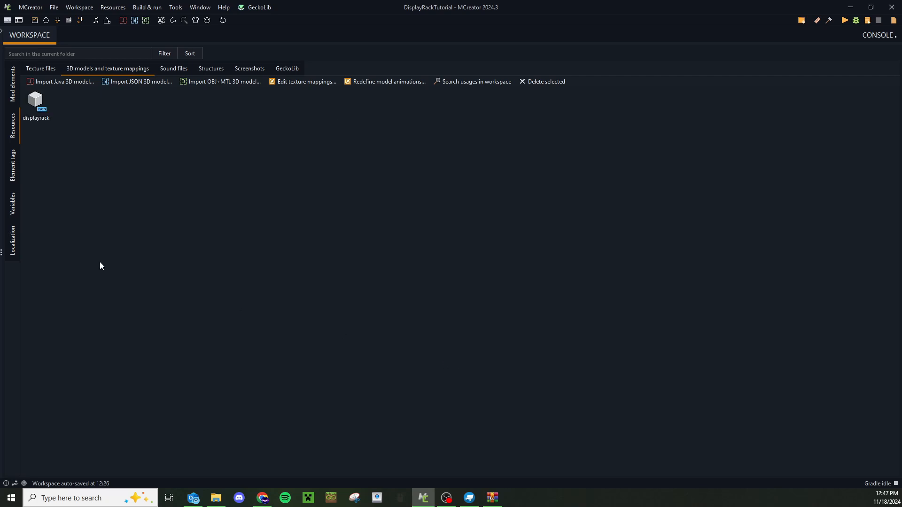
Create a new Block mod element named DisplayRack
{"action": "left_click", "coordinate": [12, 84]}
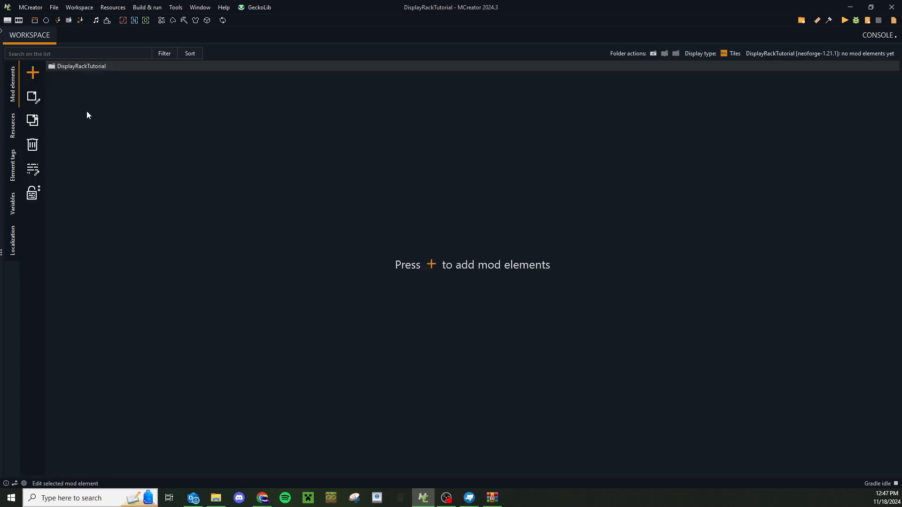
{"action": "left_click", "coordinate": [38, 75]}
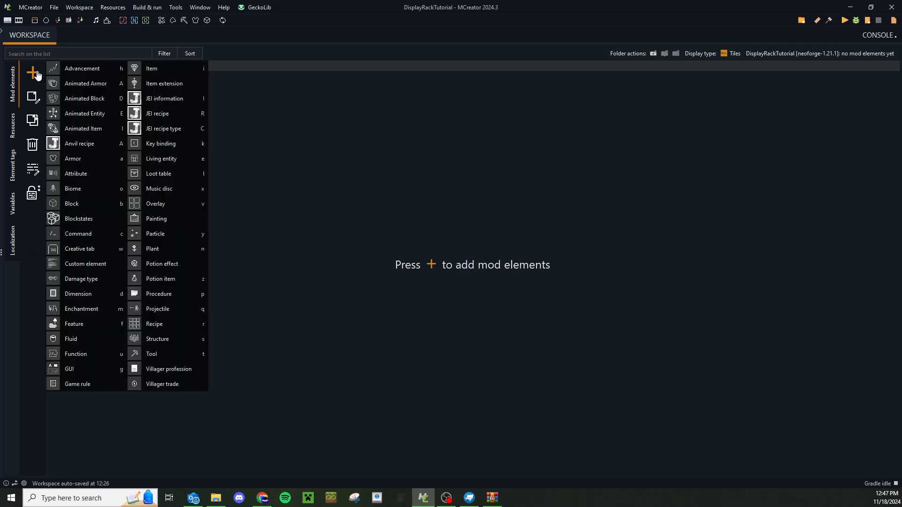
{"action": "left_click", "coordinate": [113, 206]}
{"action": "type", "text": "DisplayRack"}
{"action": "key", "text": "Return"}
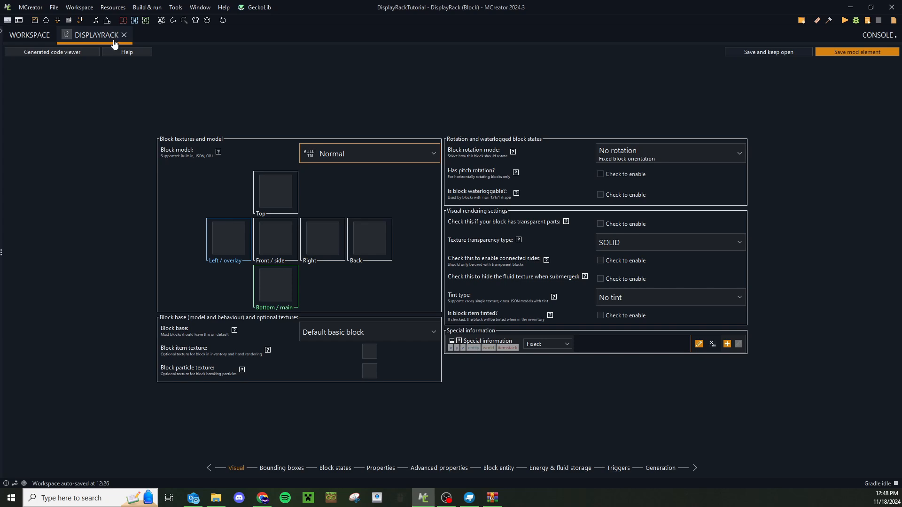
Set the block model to displayrack and assign the smooth stone texture as its bottom/main texture
{"action": "left_click", "coordinate": [356, 152]}
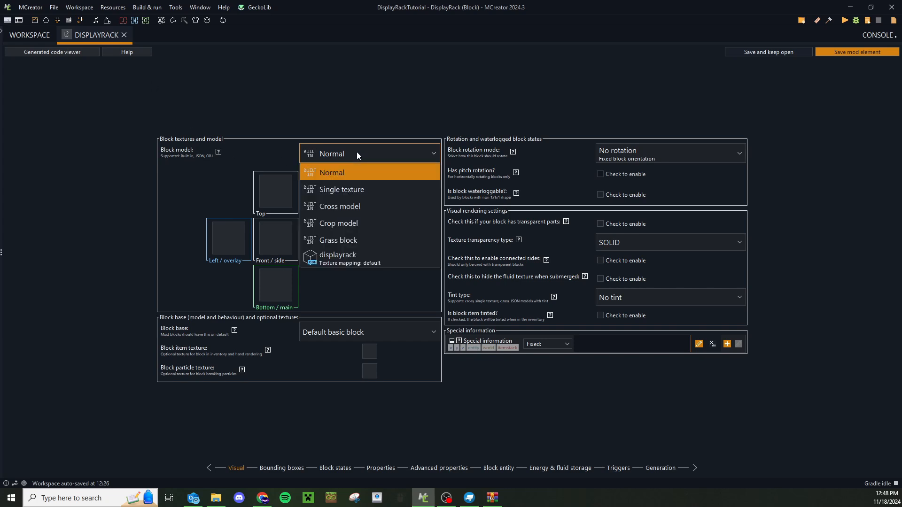
{"action": "left_click", "coordinate": [350, 262]}
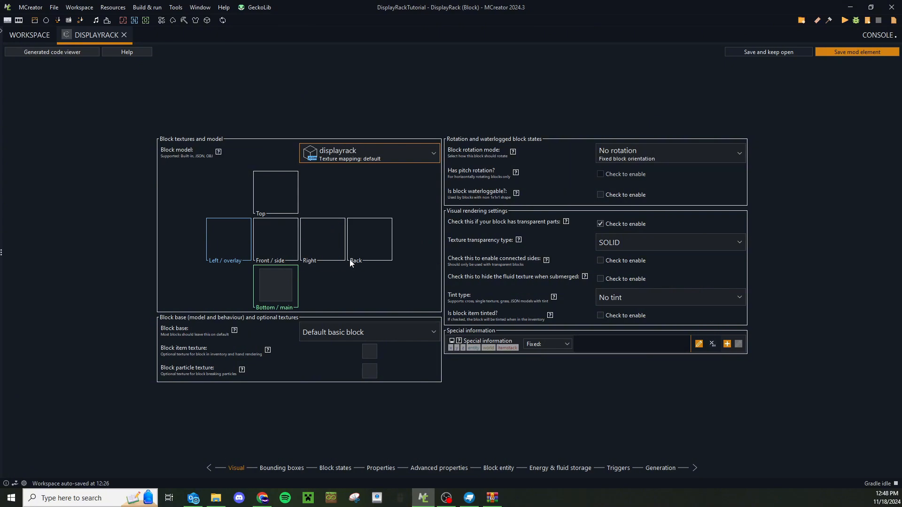
{"action": "left_click", "coordinate": [275, 285]}
{"action": "left_click", "coordinate": [467, 150]}
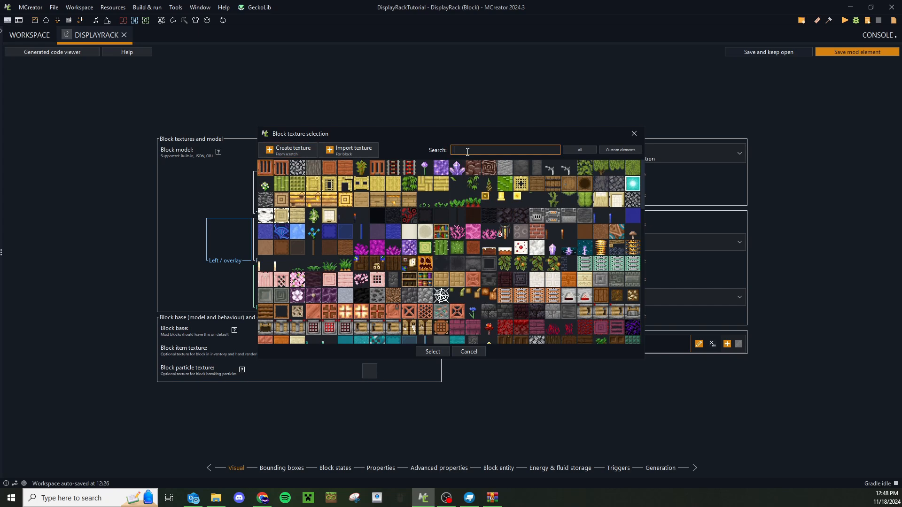
{"action": "type", "text": "smoo"}
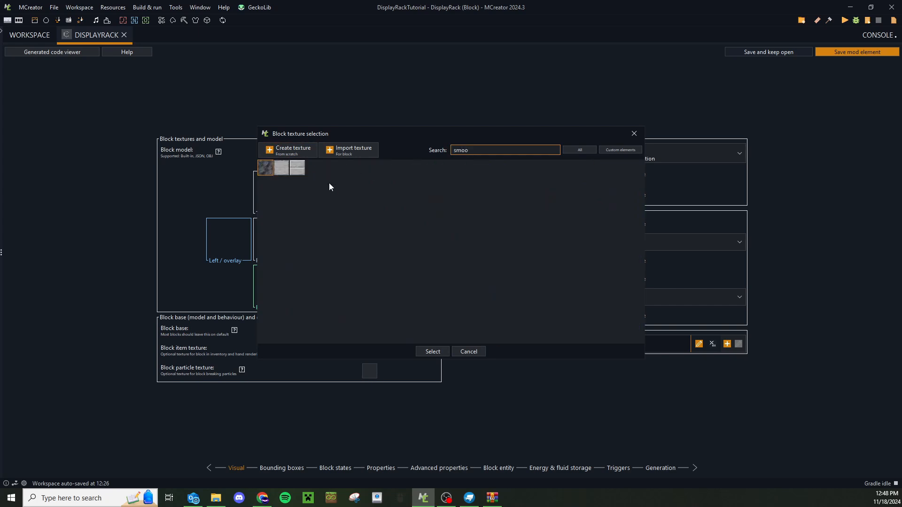
{"action": "left_click", "coordinate": [281, 168]}
{"action": "left_click", "coordinate": [432, 351]}
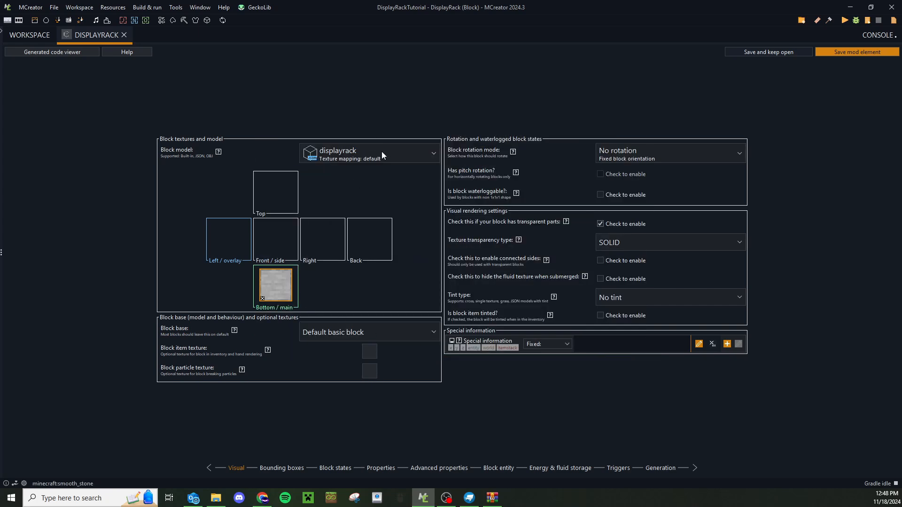
Set the block rotation mode to Y axis rotation (S/W/N/E) from block face and make the block waterloggable
{"action": "left_click", "coordinate": [702, 156]}
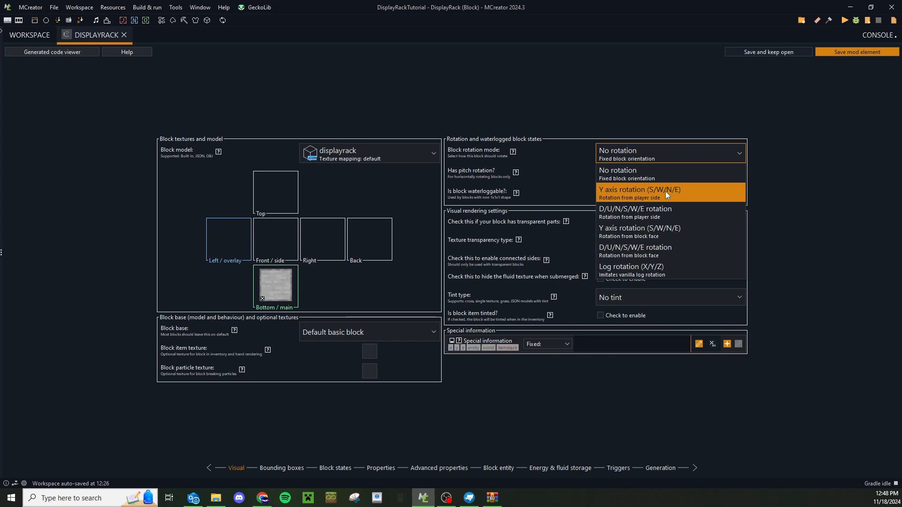
{"action": "left_click", "coordinate": [669, 230]}
{"action": "left_click", "coordinate": [601, 195]}
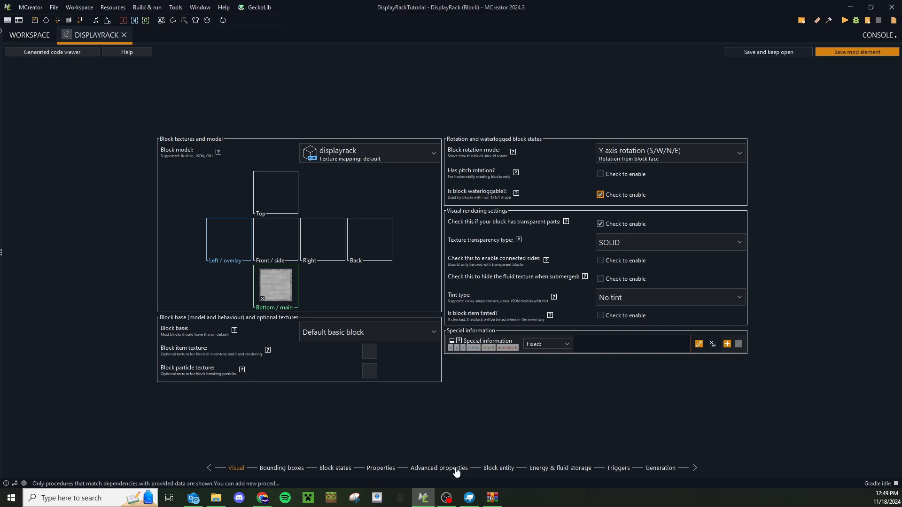
Generate the bounding boxes from the block model and remove the third entry, the flat one starting at X 2.5
{"action": "left_click", "coordinate": [284, 470]}
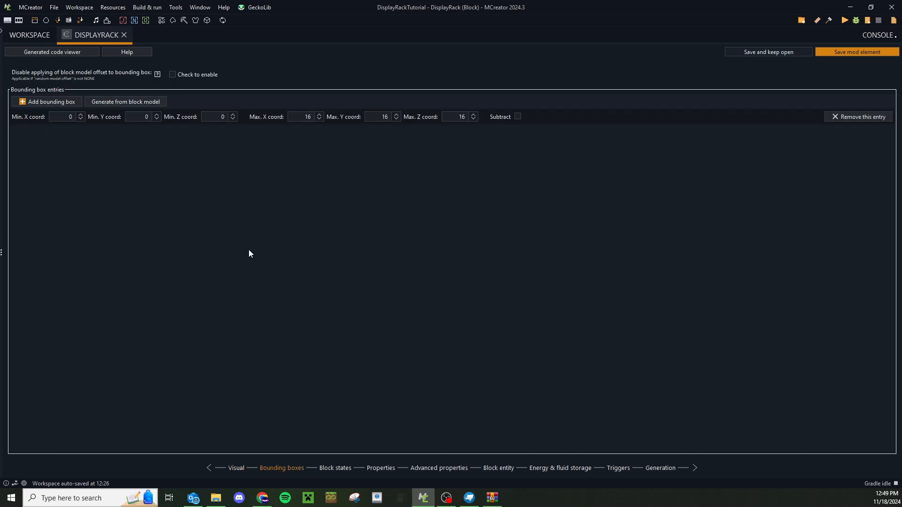
{"action": "left_click", "coordinate": [137, 105]}
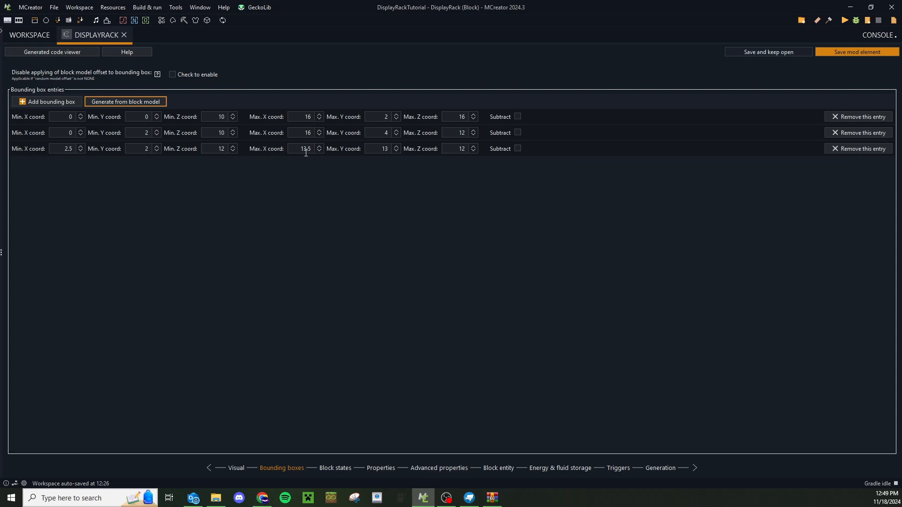
{"action": "left_click", "coordinate": [864, 149]}
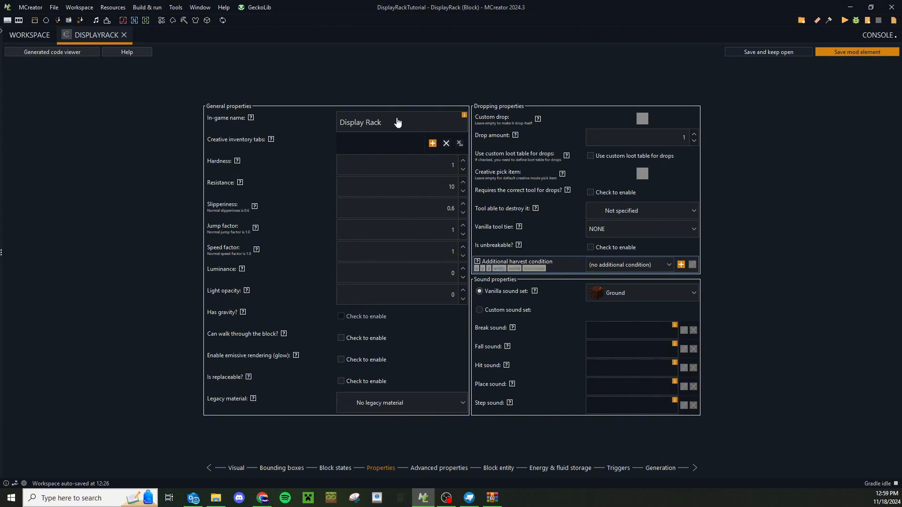
Add the block to the Functional Blocks creative inventory tab
{"action": "left_click", "coordinate": [433, 144]}
{"action": "left_click", "coordinate": [433, 144]}
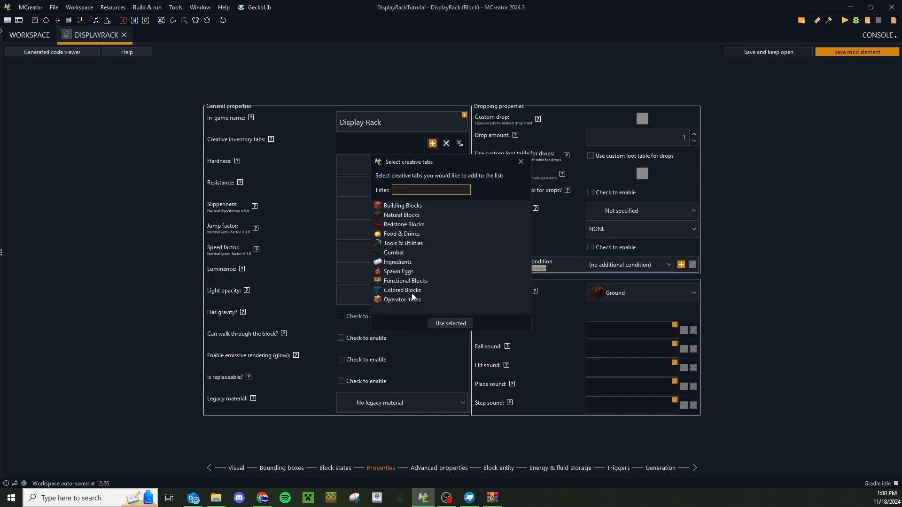
{"action": "left_click", "coordinate": [415, 284]}
{"action": "left_click", "coordinate": [464, 325]}
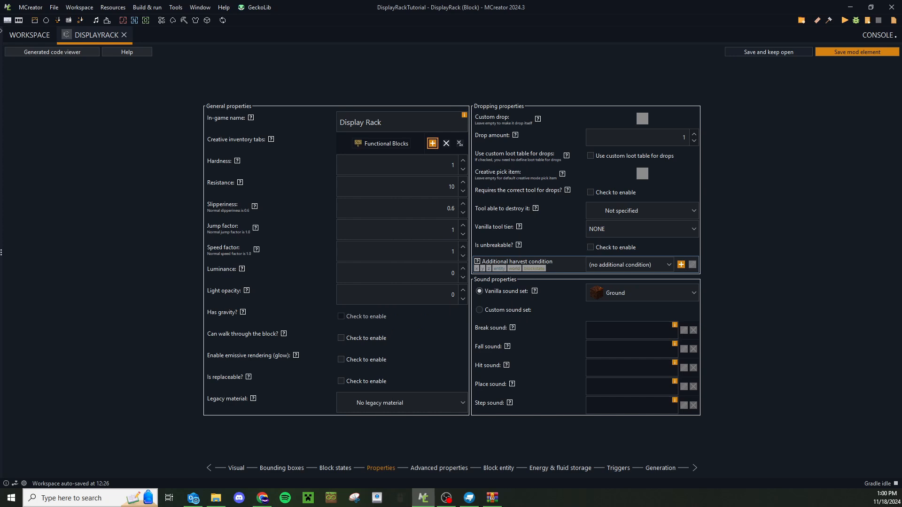
Set the block's hardness to 2 and its resistance to 6
{"action": "left_click", "coordinate": [450, 165]}
{"action": "type", "text": "2"}
{"action": "left_click", "coordinate": [449, 184]}
{"action": "type", "text": "6"}
Set the vanilla sound set to Stone and the tool able to destroy the block to pickaxe
{"action": "left_click", "coordinate": [626, 293]}
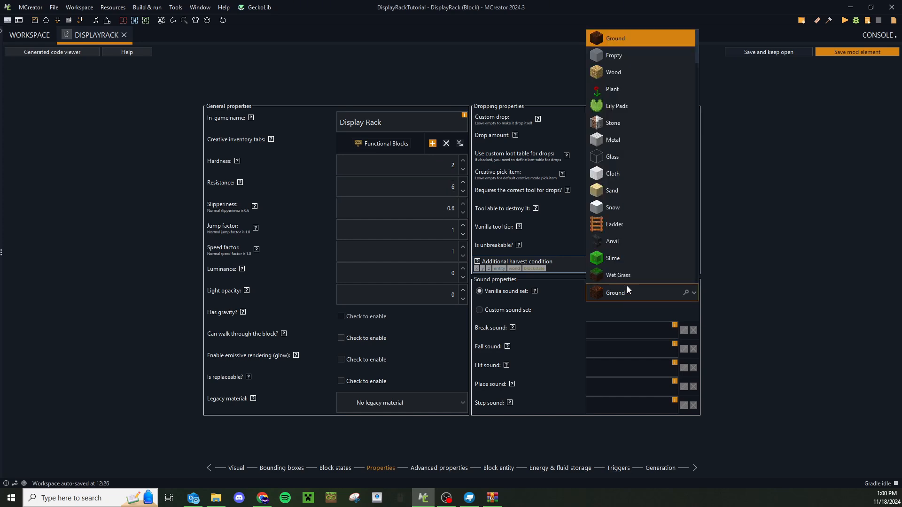
{"action": "type", "text": "st"}
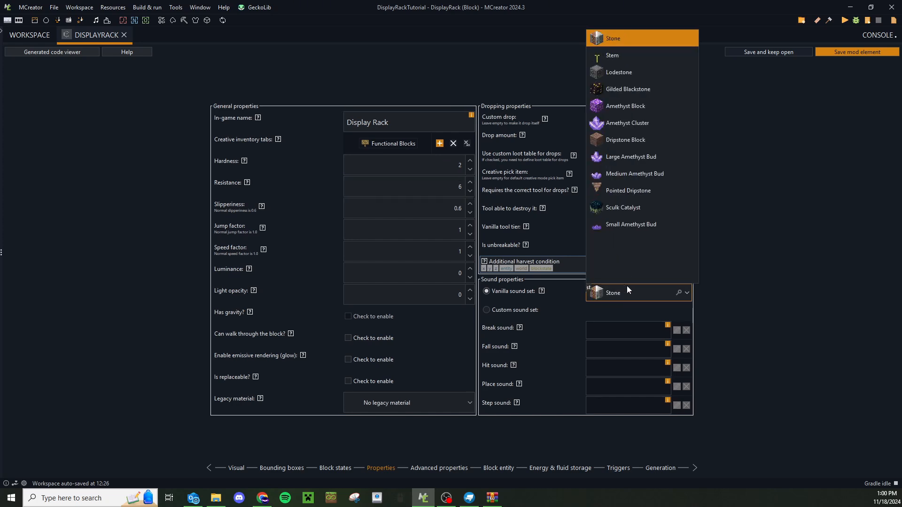
{"action": "left_click", "coordinate": [630, 41]}
{"action": "left_click", "coordinate": [623, 211]}
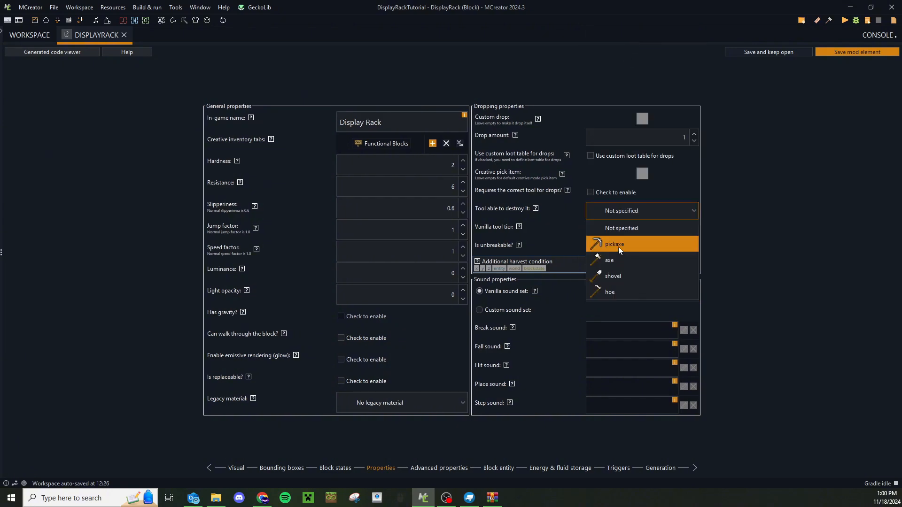
{"action": "left_click", "coordinate": [618, 245]}
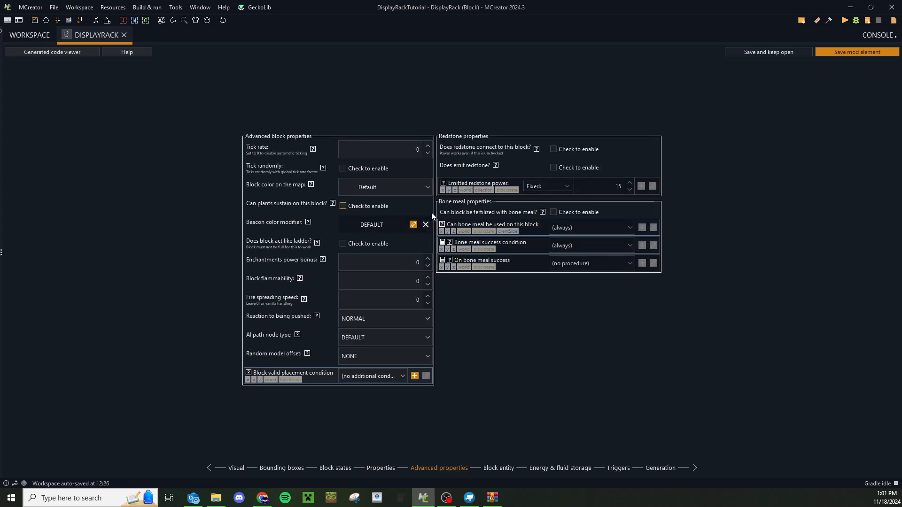
Set the block's map color to Stone and its reaction to being pushed to DESTROY
{"action": "left_click", "coordinate": [398, 186]}
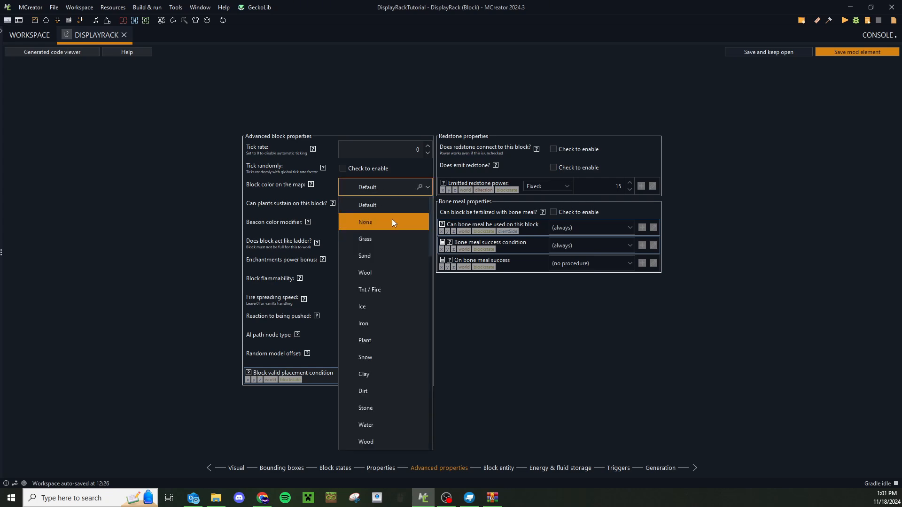
{"action": "type", "text": "stone"}
{"action": "key", "text": "Return"}
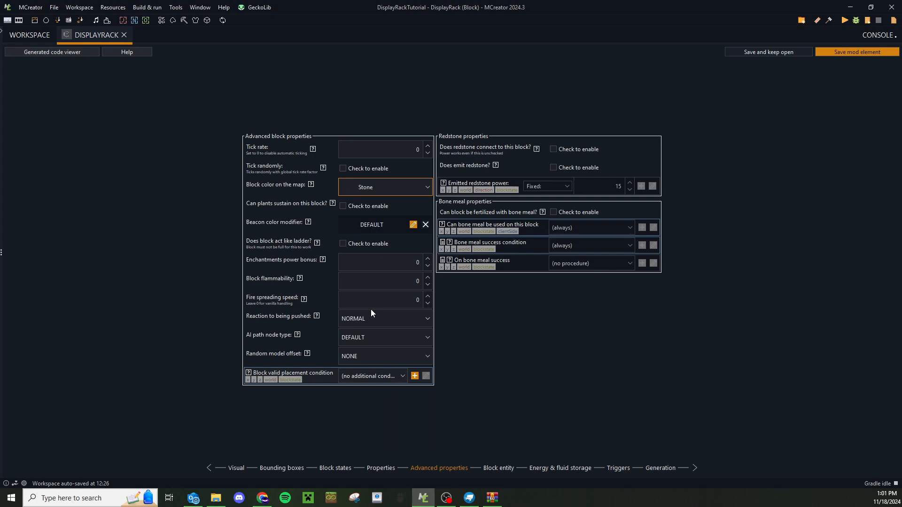
{"action": "left_click", "coordinate": [402, 323]}
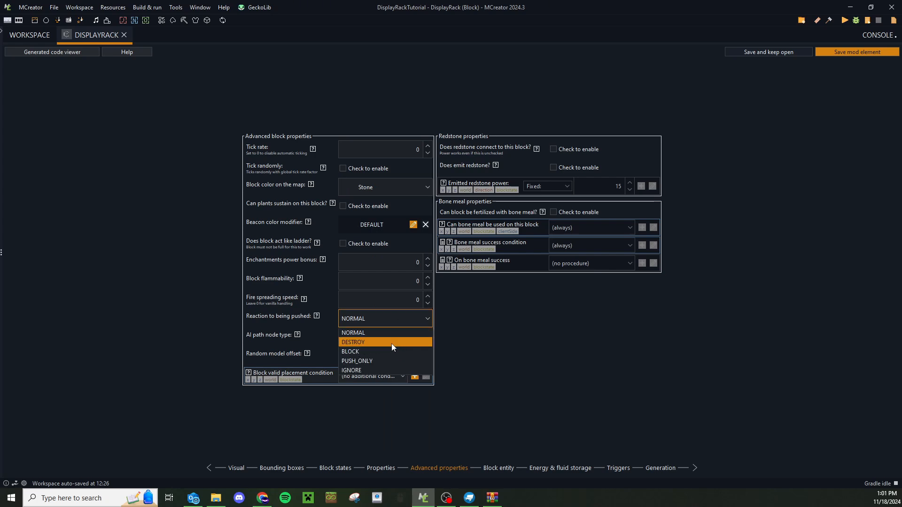
{"action": "left_click", "coordinate": [367, 342]}
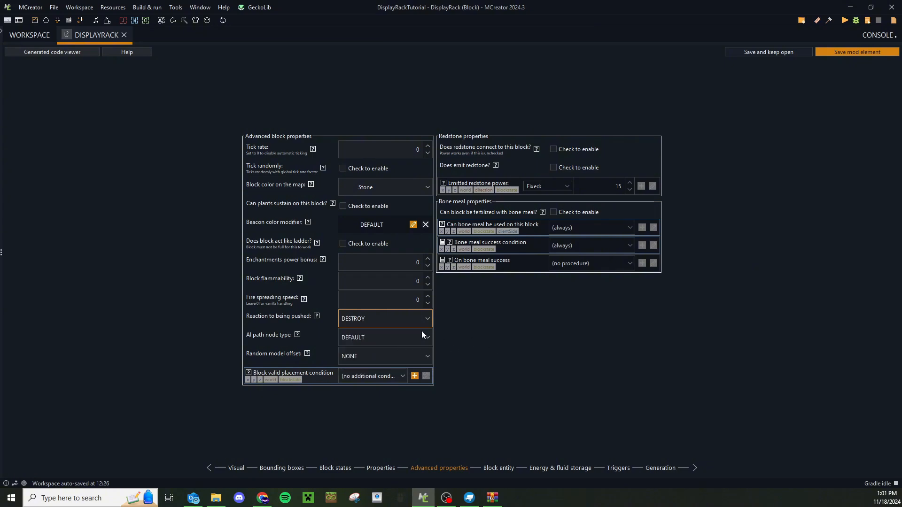
{"action": "left_click", "coordinate": [391, 338]}
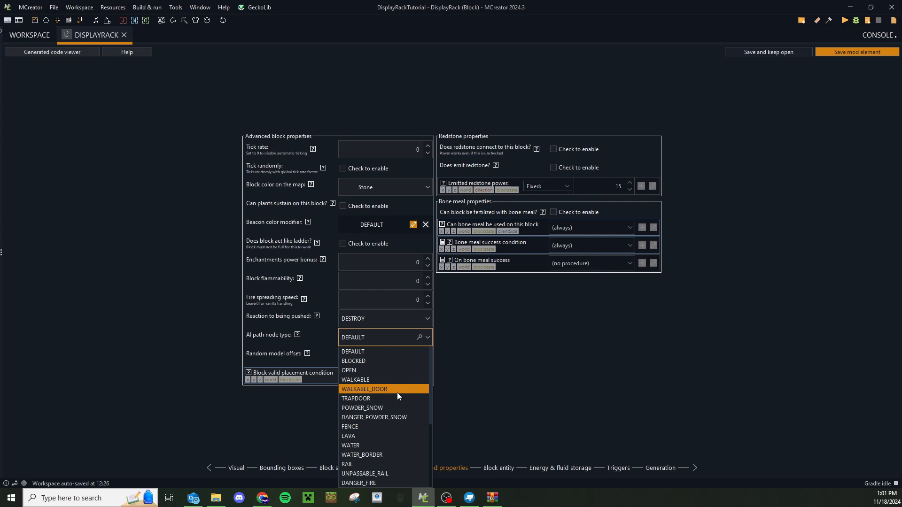
{"action": "scroll", "coordinate": [386, 368], "scroll_direction": "down", "scroll_amount": 1}
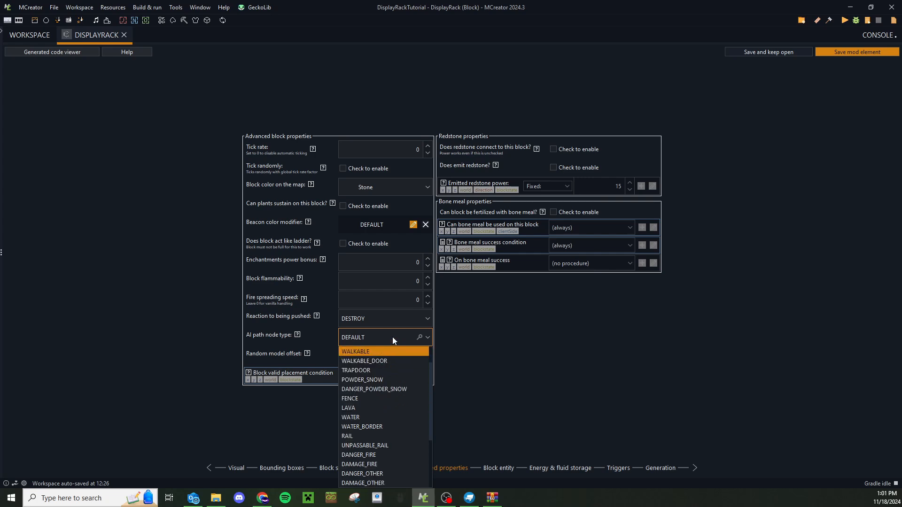
{"action": "left_click", "coordinate": [457, 340]}
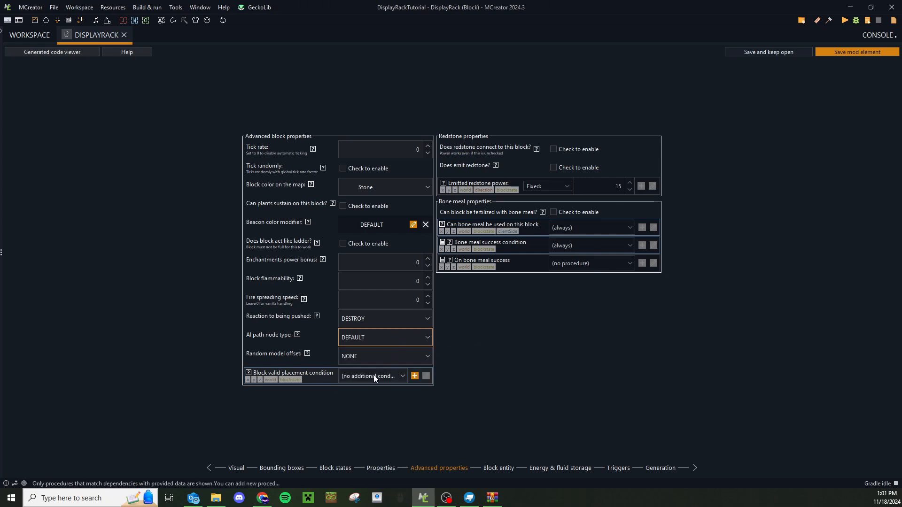
Save the DisplayRack mod element and return to the workspace
{"action": "left_click", "coordinate": [867, 52]}
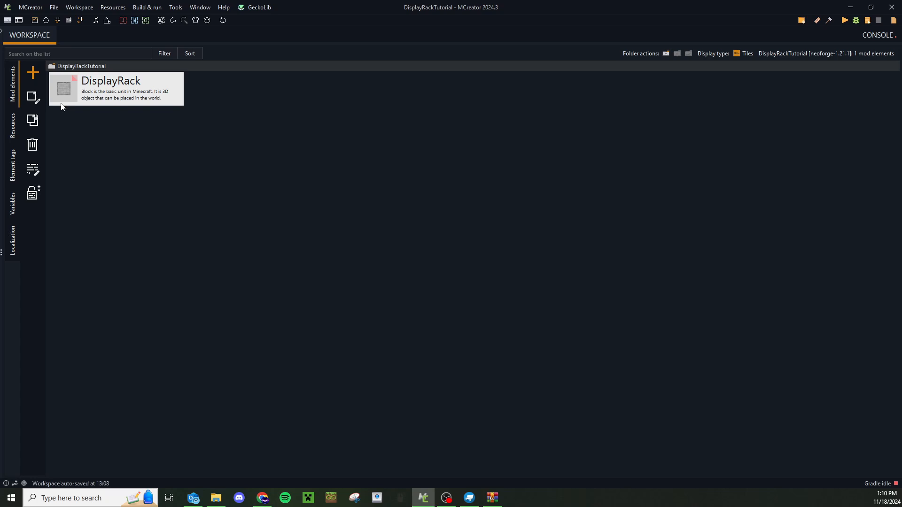
Create a new 16 by 16 texture filled with transparency in the workspace's texture resources
{"action": "left_click", "coordinate": [14, 127]}
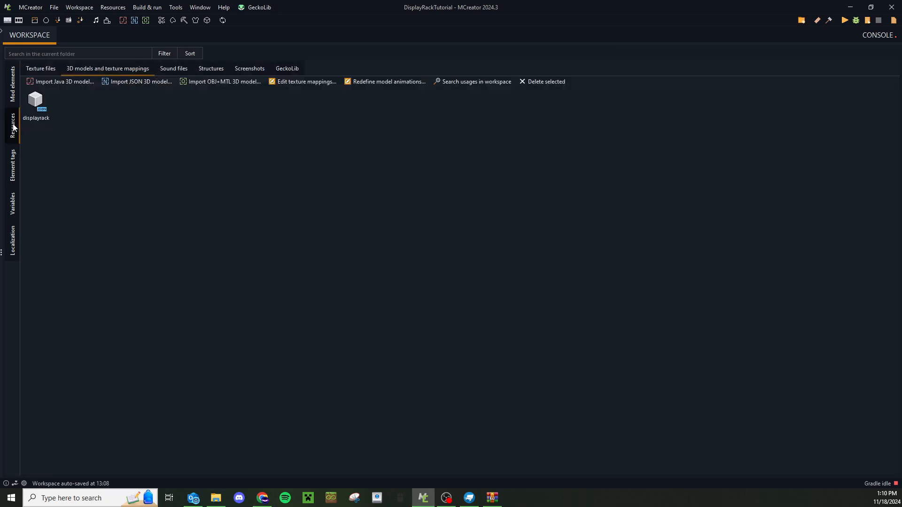
{"action": "left_click", "coordinate": [43, 69]}
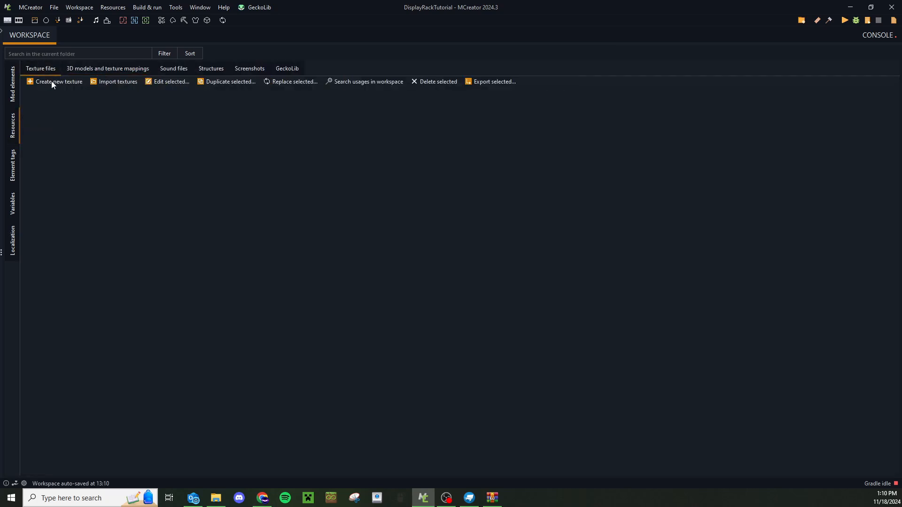
{"action": "left_click", "coordinate": [51, 81]}
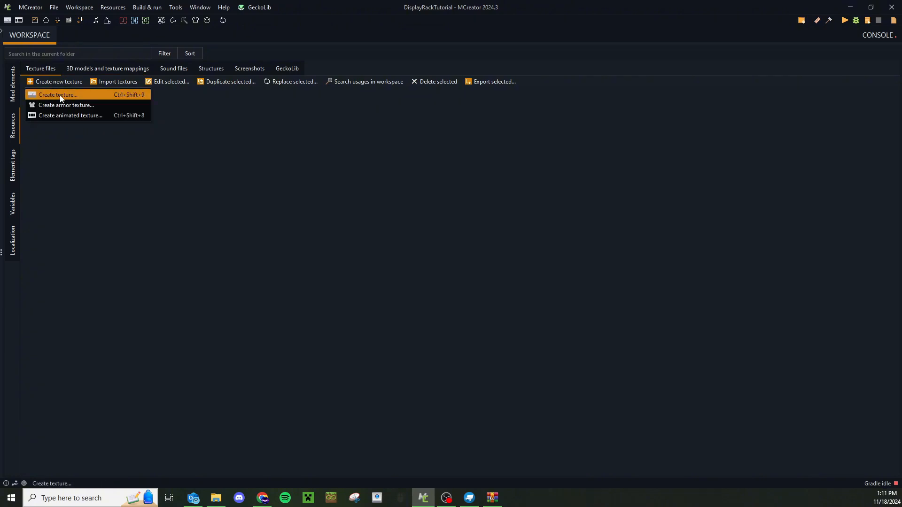
{"action": "left_click", "coordinate": [60, 97]}
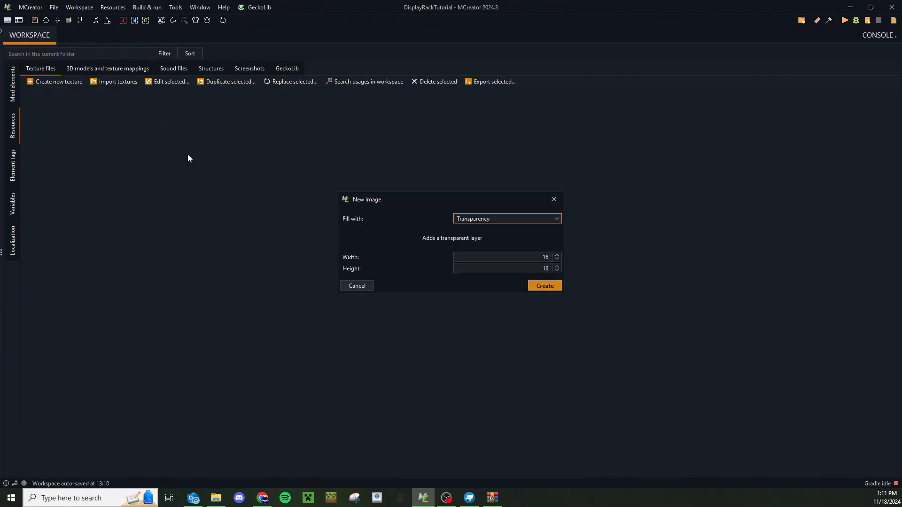
{"action": "left_click", "coordinate": [545, 286]}
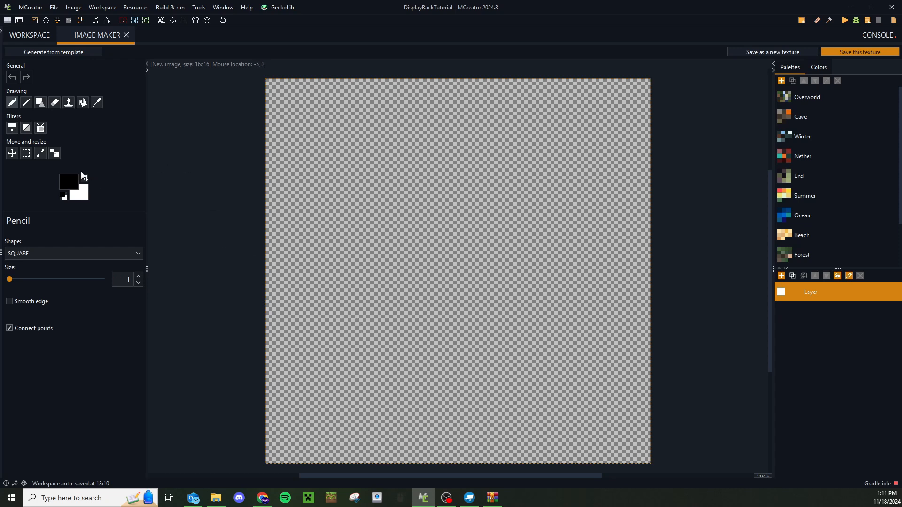
Pick a dark grey foreground color for the pencil using the HSL color model
{"action": "left_click", "coordinate": [68, 181]}
{"action": "left_click", "coordinate": [386, 175]}
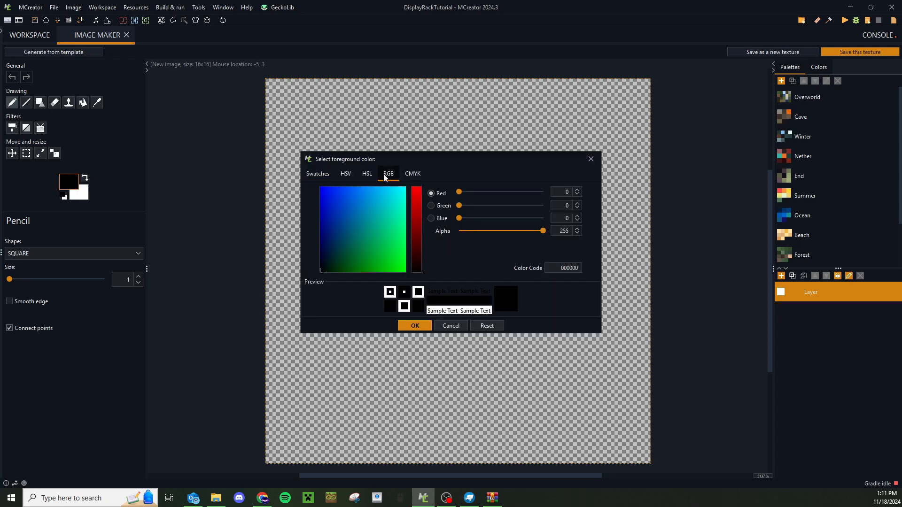
{"action": "left_click", "coordinate": [363, 175]}
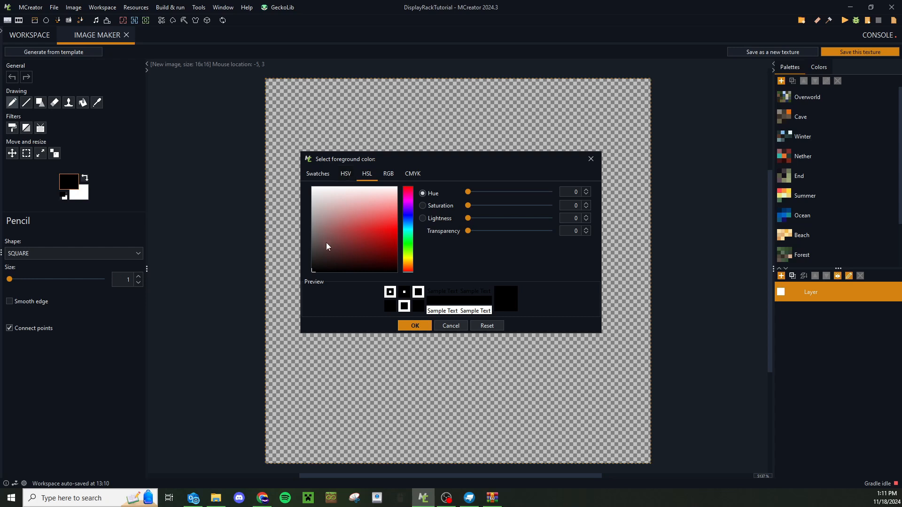
{"action": "mouse_move", "coordinate": [309, 266]}
{"action": "left_mouse_down"}
{"action": "mouse_move", "coordinate": [306, 241]}
{"action": "mouse_move", "coordinate": [308, 249]}
{"action": "left_mouse_up"}
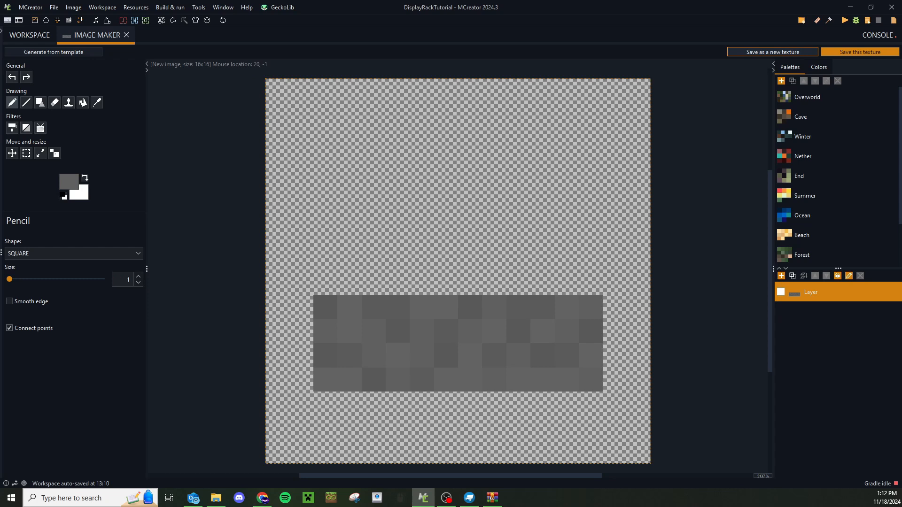
Save the grey pixel rectangle as a new texture with a name beginning with "displa"
{"action": "left_click", "coordinate": [772, 51]}
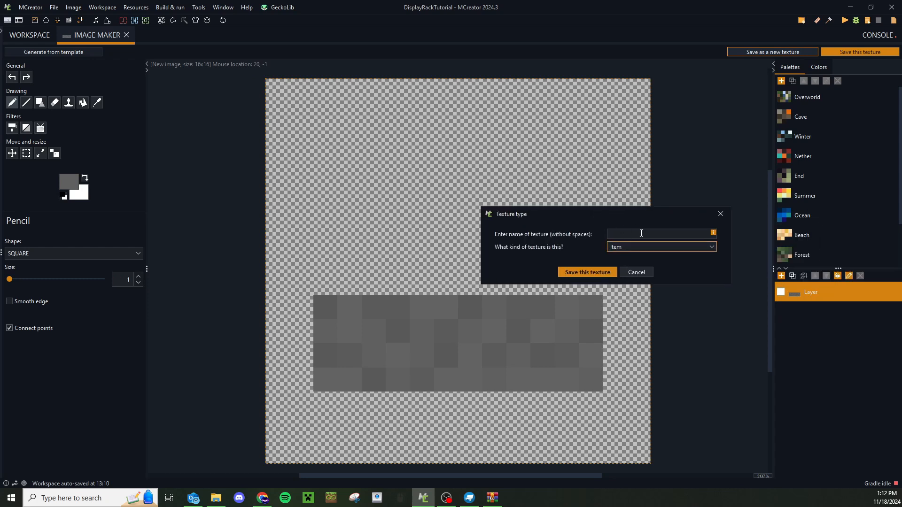
{"action": "left_click", "coordinate": [642, 233]}
{"action": "type", "text": "displa"}
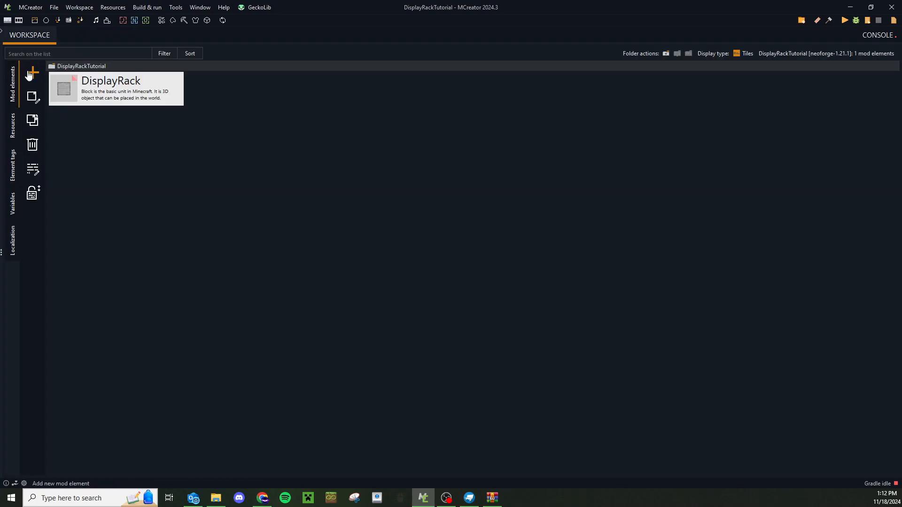
Create an item mod element named DisplayRackItem and assign the custom grey display rack texture to it
{"action": "left_click", "coordinate": [32, 73]}
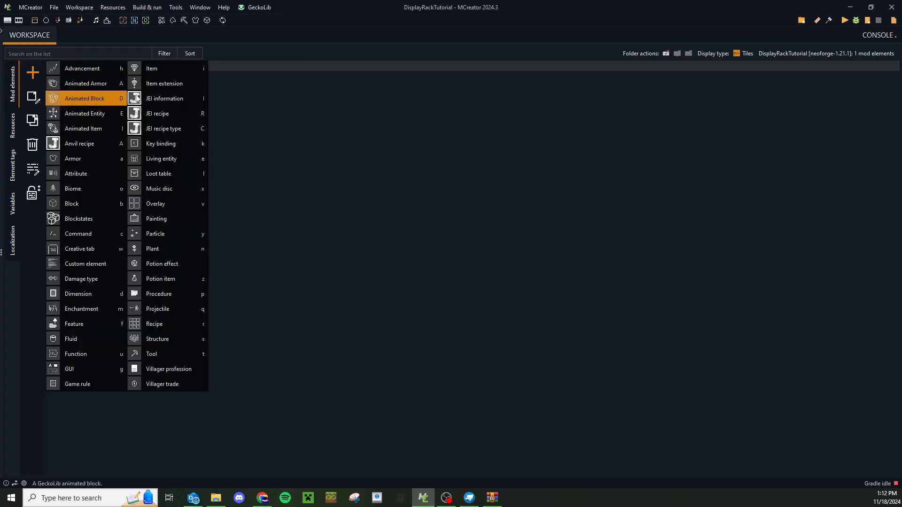
{"action": "left_click", "coordinate": [169, 67]}
{"action": "type", "text": "Di"}
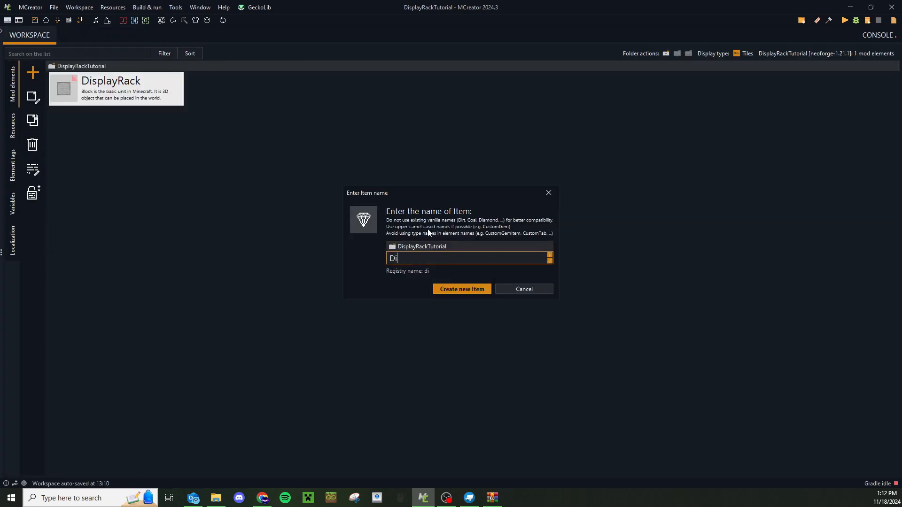
{"action": "type", "text": "splayRackItem"}
{"action": "key", "text": "Return"}
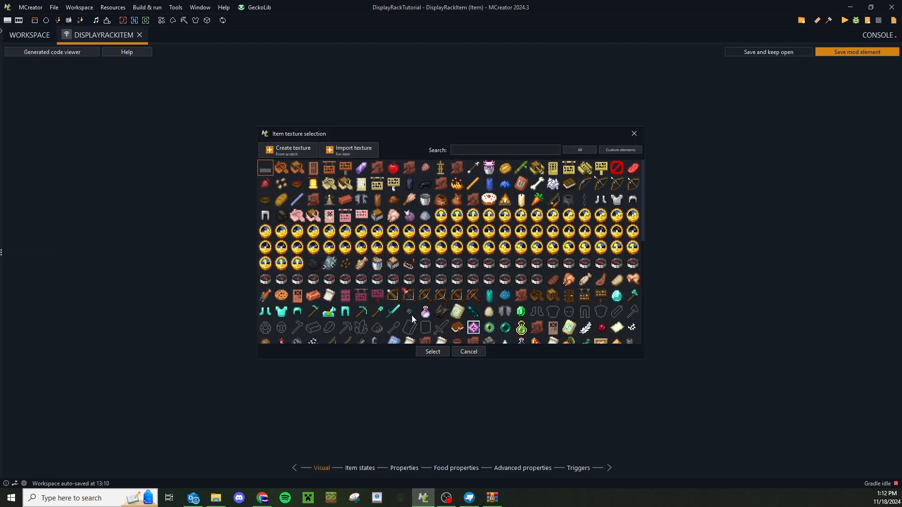
{"action": "left_click", "coordinate": [442, 352]}
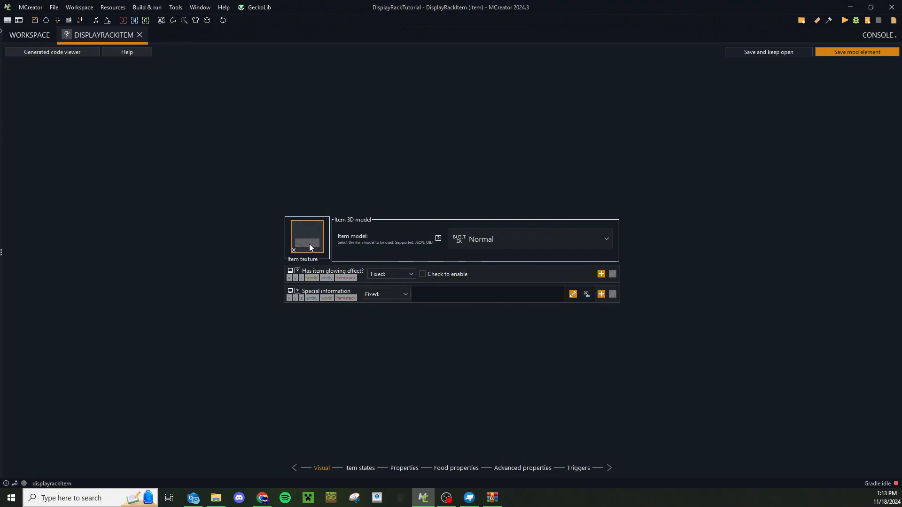
Set the item's in-game name to Display Rack with a creative inventory tab assigned, and save the mod element
{"action": "left_click", "coordinate": [404, 468]}
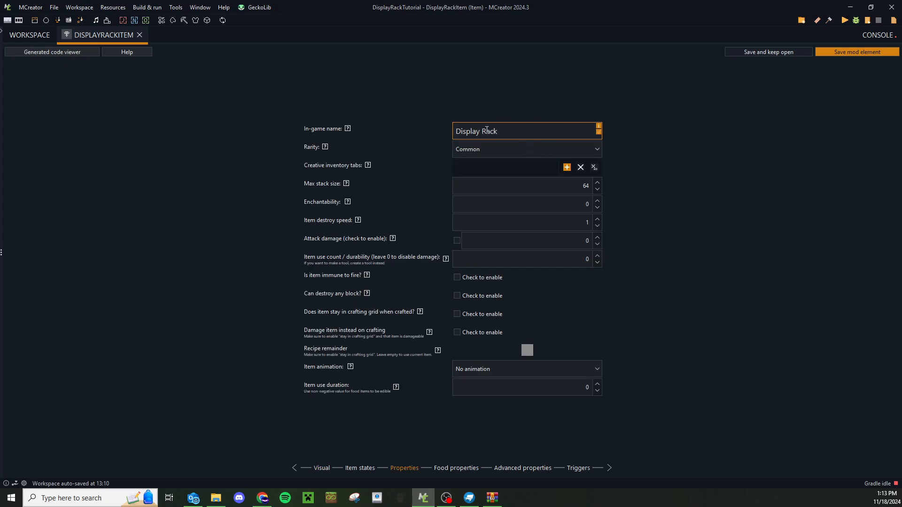
{"action": "left_click", "coordinate": [567, 169]}
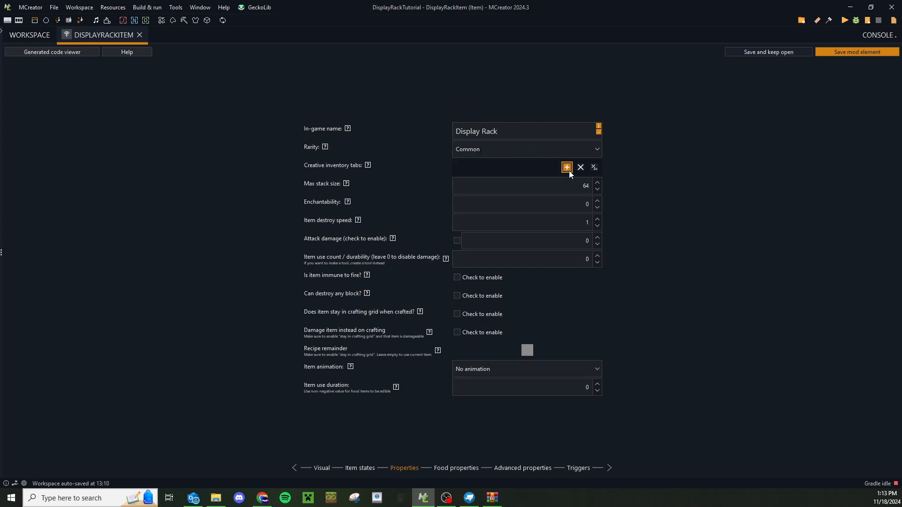
{"action": "left_click", "coordinate": [422, 281]}
{"action": "left_click", "coordinate": [460, 326]}
{"action": "left_click", "coordinate": [841, 52]}
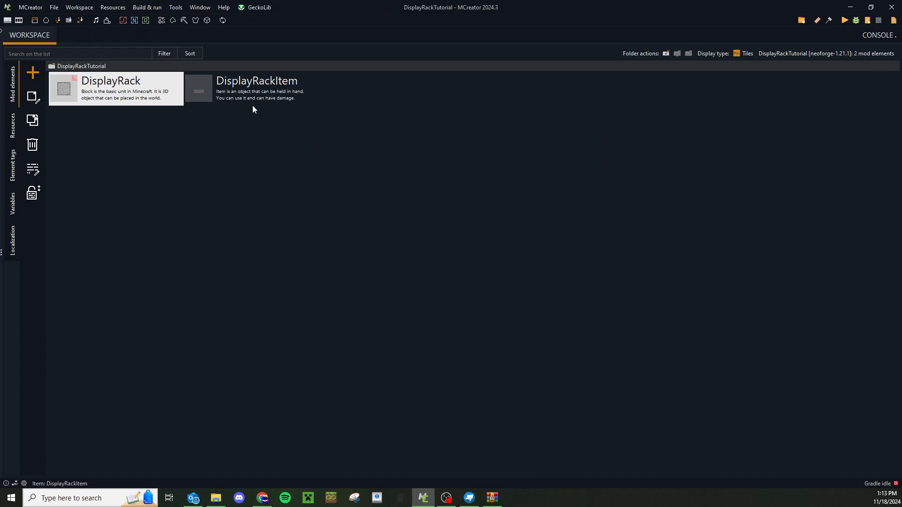
Clear the creative inventory tabs of the DisplayRack block and save the mod element
{"action": "double_click", "coordinate": [122, 89]}
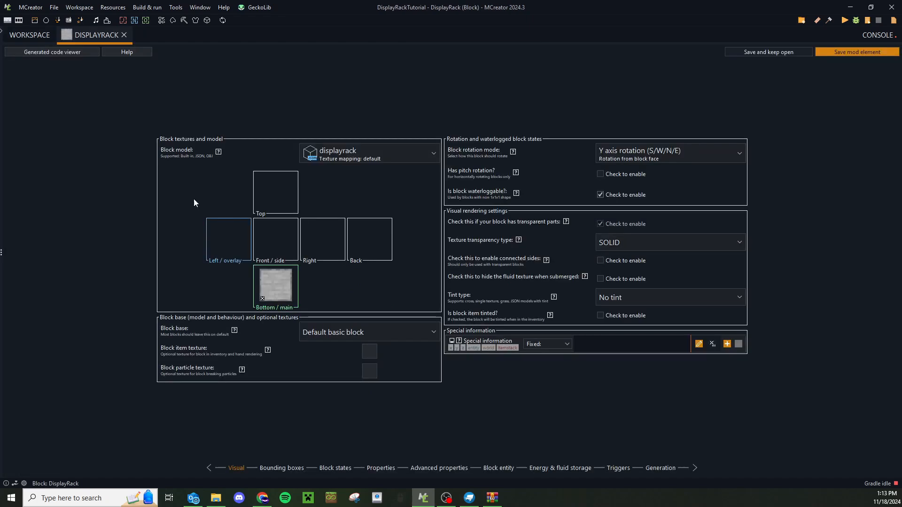
{"action": "left_click", "coordinate": [381, 468]}
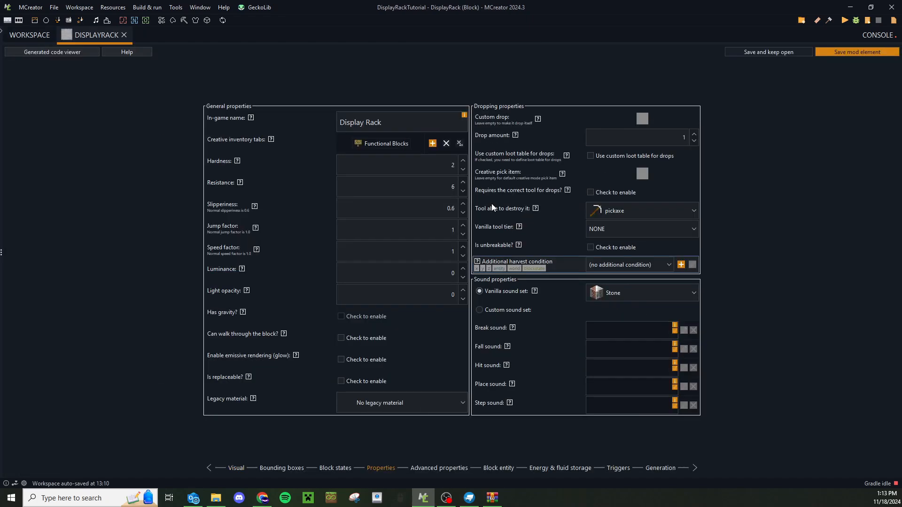
{"action": "left_click", "coordinate": [459, 143]}
{"action": "left_click", "coordinate": [847, 52]}
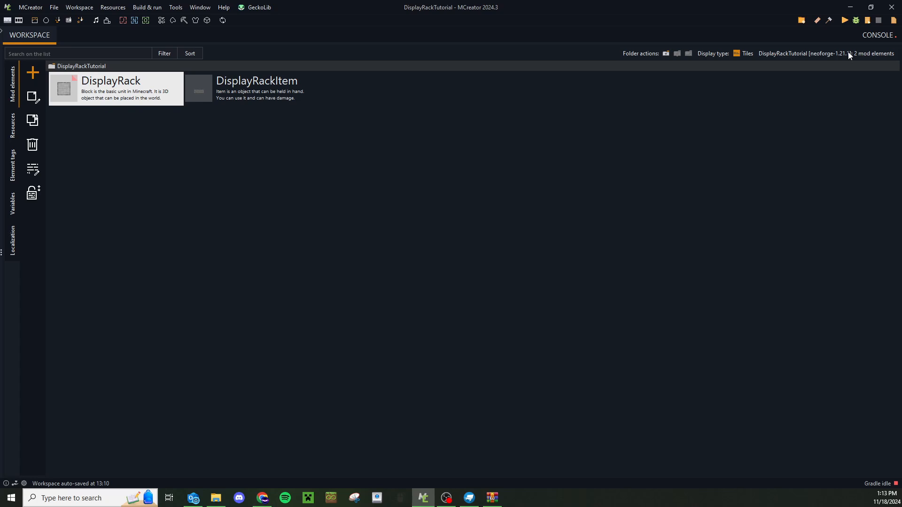
Create the procedure DisplayRackItemRightclickedOnBlock for the DisplayRackItem trigger When right-clicked on block
{"action": "double_click", "coordinate": [252, 97]}
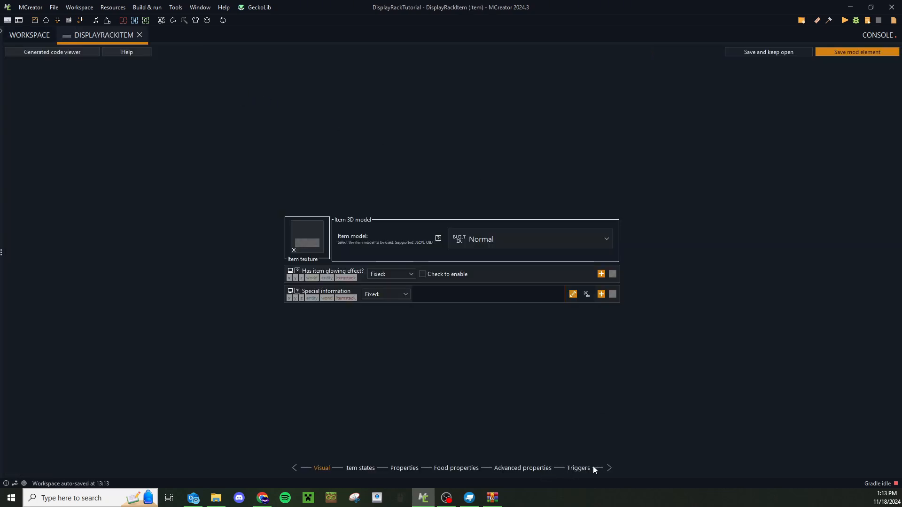
{"action": "left_click", "coordinate": [579, 468]}
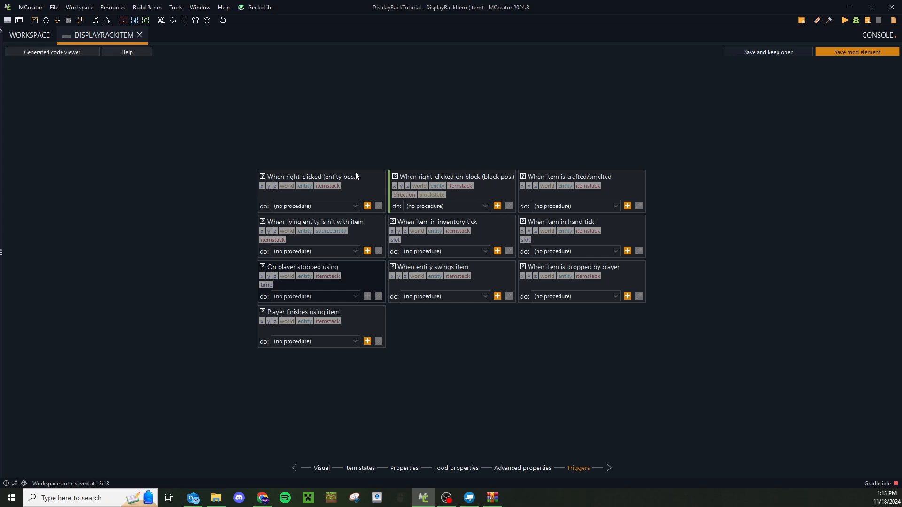
{"action": "left_click", "coordinate": [47, 38]}
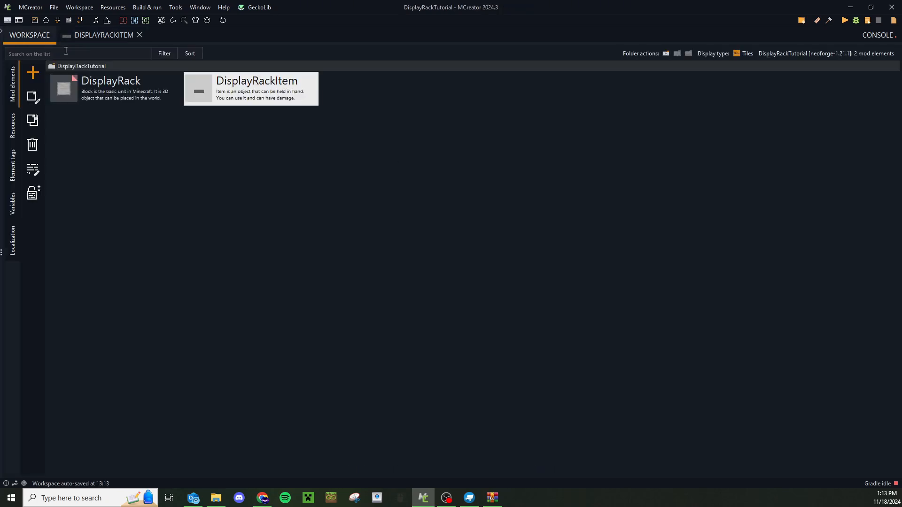
{"action": "double_click", "coordinate": [94, 87]}
{"action": "left_click", "coordinate": [618, 468]}
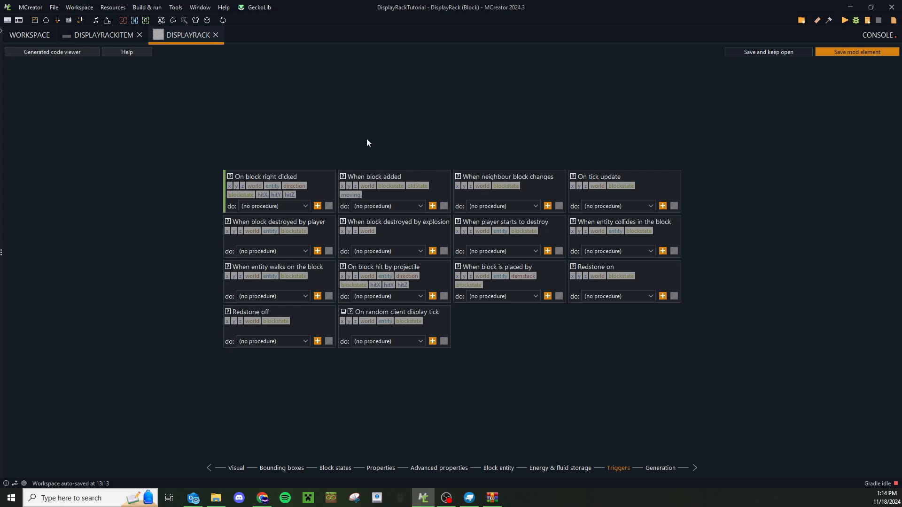
{"action": "left_click", "coordinate": [105, 41]}
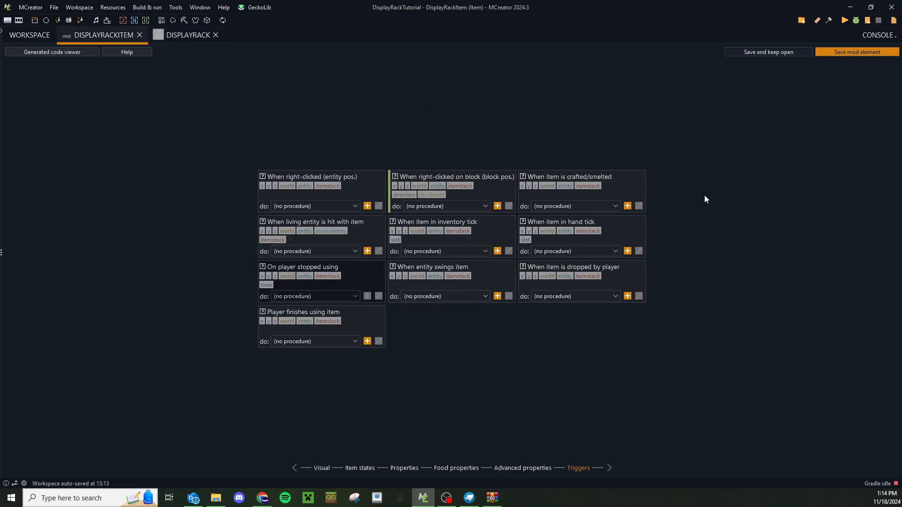
{"action": "left_click", "coordinate": [497, 206]}
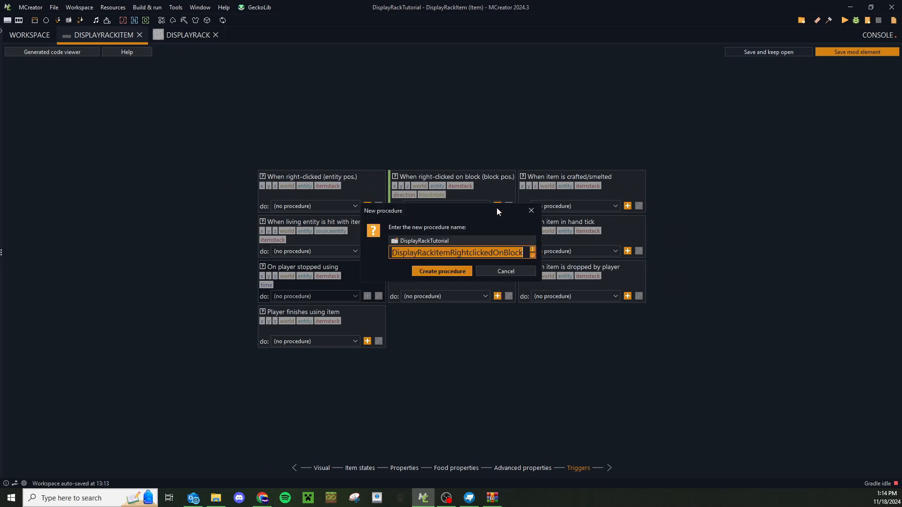
{"action": "left_click", "coordinate": [452, 252]}
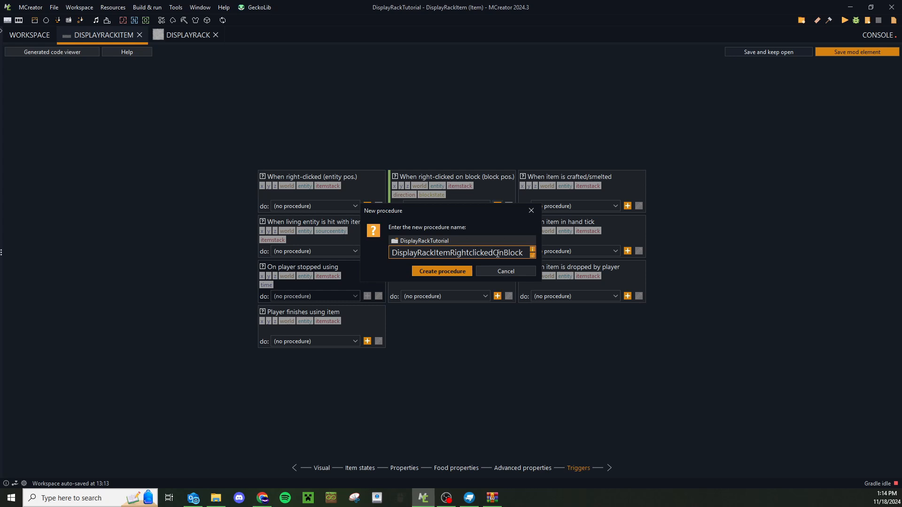
{"action": "left_click", "coordinate": [458, 270]}
Fill the first if condition with a direction equality comparison that has Trigger direction/face as its first operand
{"action": "left_click", "coordinate": [63, 212]}
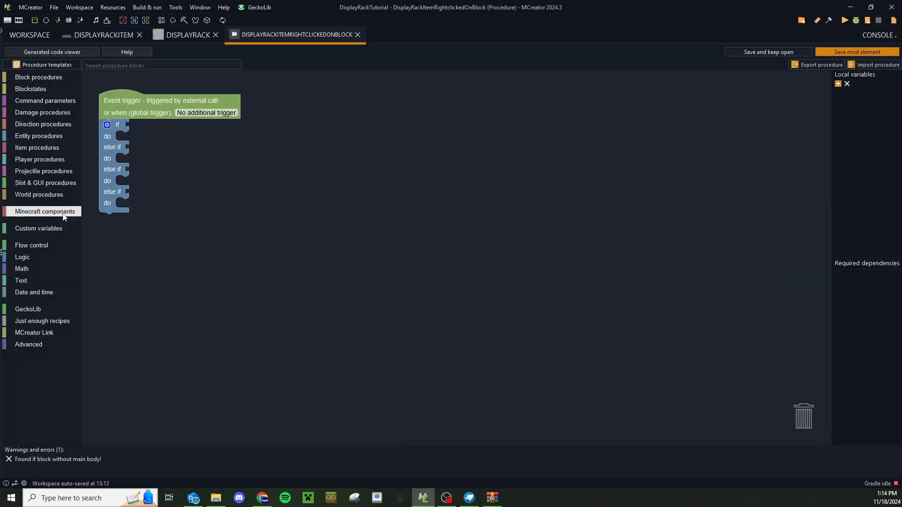
{"action": "scroll", "coordinate": [131, 305], "scroll_direction": "down", "scroll_amount": 3}
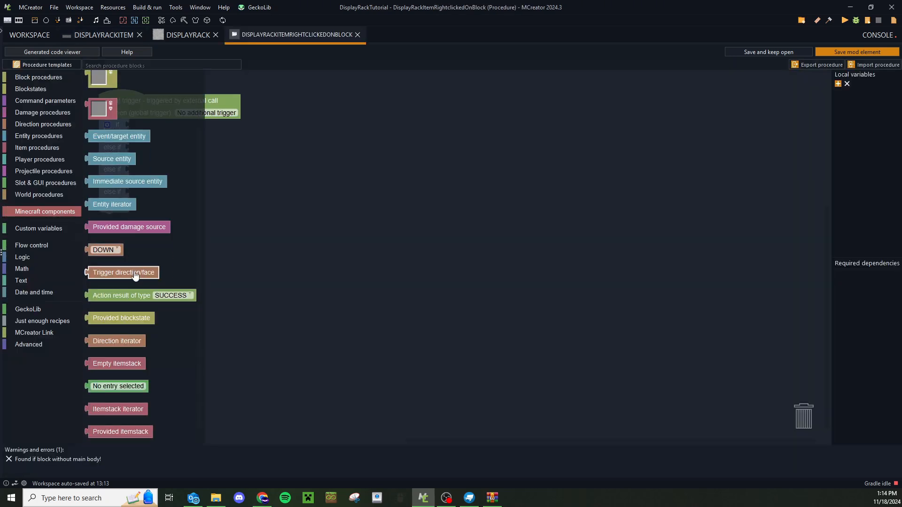
{"action": "left_click_drag", "start_coordinate": [135, 275], "coordinate": [240, 191]}
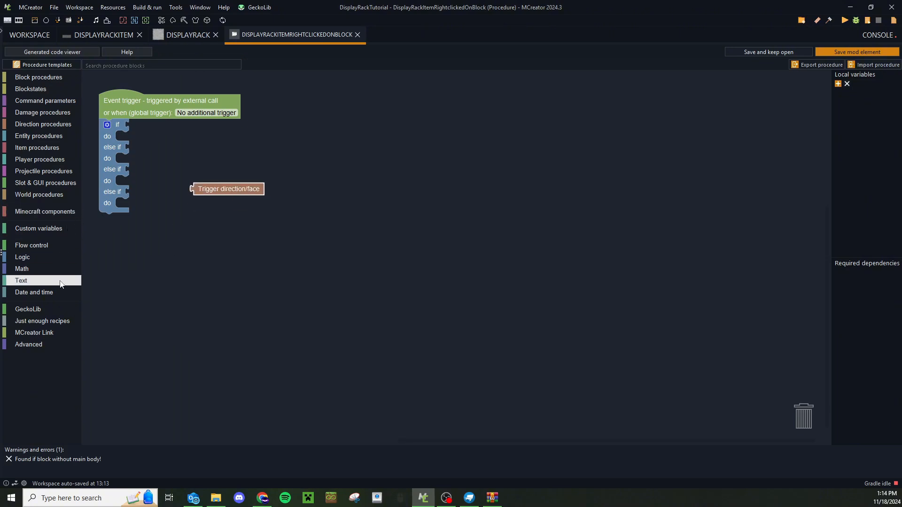
{"action": "left_click", "coordinate": [26, 257]}
{"action": "left_click_drag", "start_coordinate": [133, 231], "coordinate": [162, 128]}
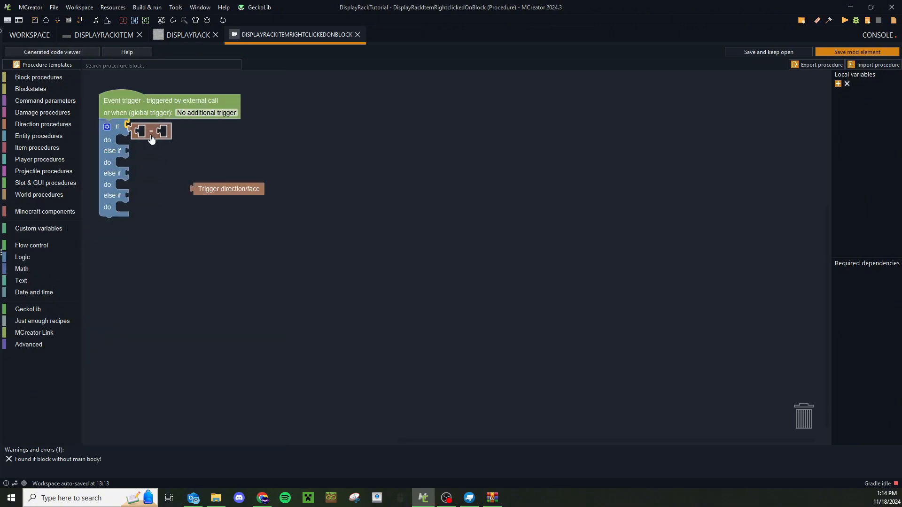
{"action": "left_click_drag", "start_coordinate": [240, 188], "coordinate": [182, 126]}
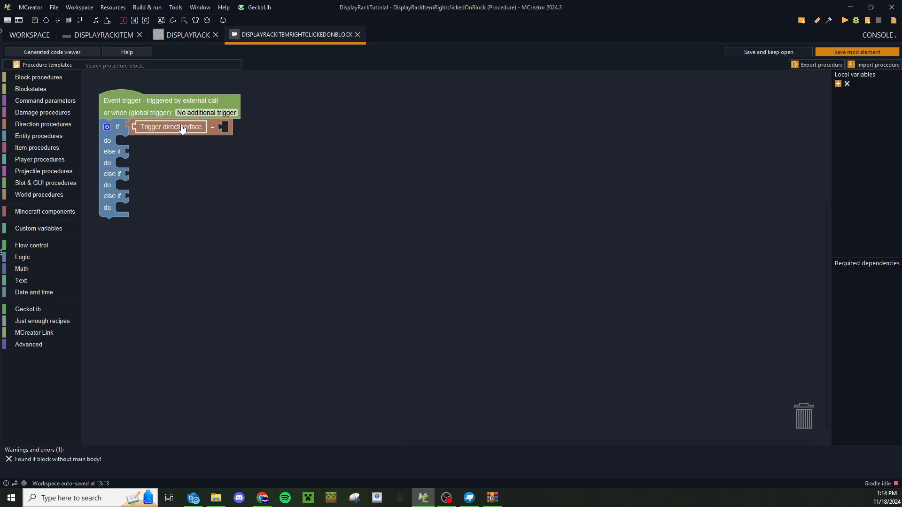
Compare the trigger direction with NORTH, and copy the comparison into the else-if branches for SOUTH, WEST and EAST
{"action": "left_click", "coordinate": [64, 212]}
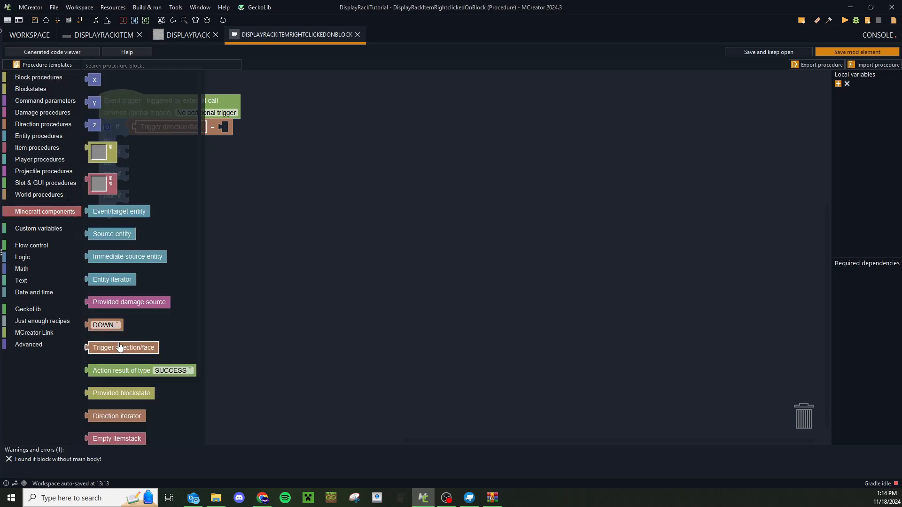
{"action": "left_click_drag", "start_coordinate": [103, 325], "coordinate": [237, 126]}
{"action": "left_click", "coordinate": [246, 127]}
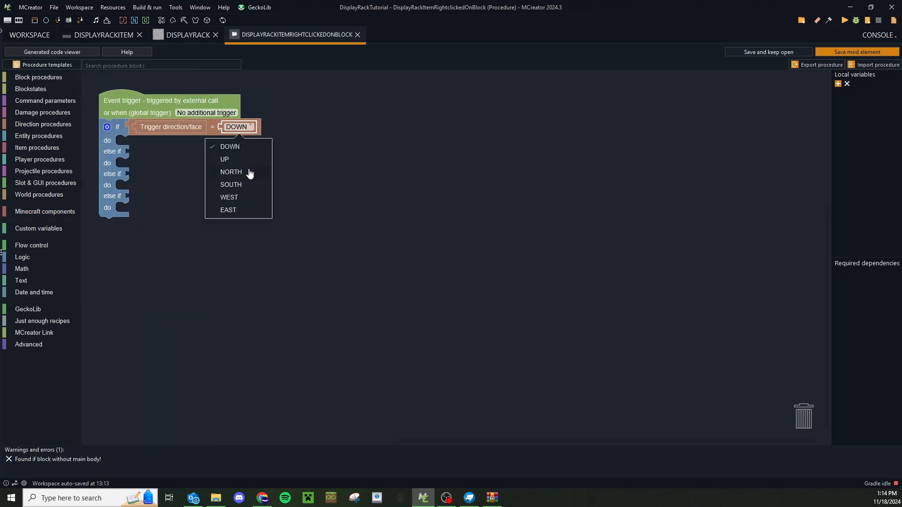
{"action": "left_click", "coordinate": [249, 173]}
{"action": "left_click", "coordinate": [219, 134]}
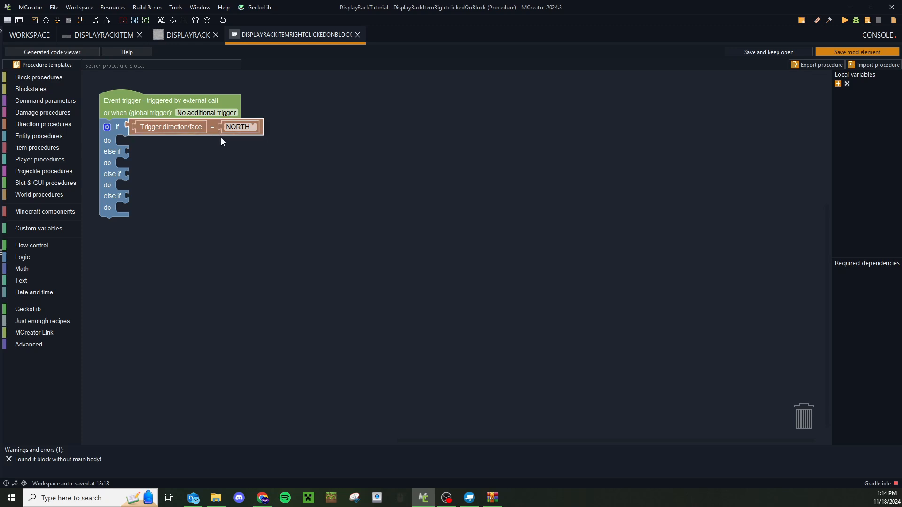
{"action": "key", "text": "ctrl+c"}
{"action": "key", "text": "ctrl+v"}
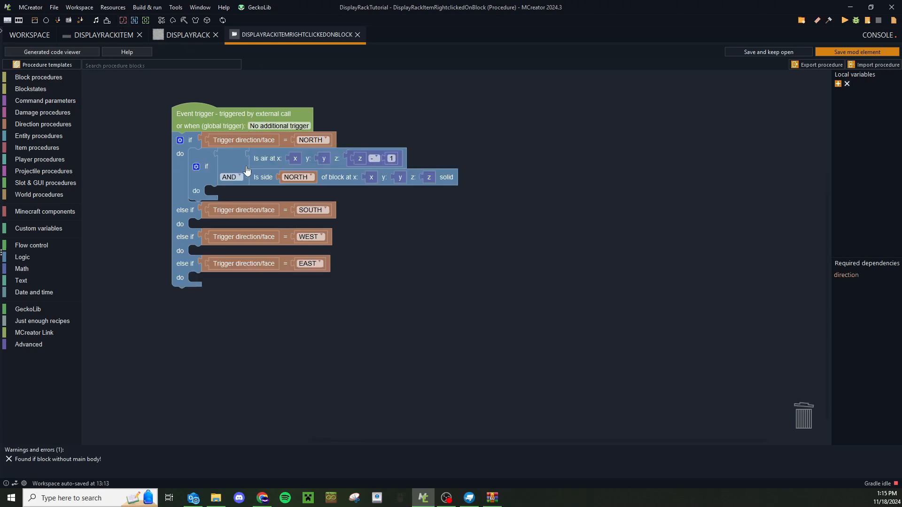
Examine the NORTH branch's nested condition, with its air check at z - 1 and its solid side check
{"action": "left_click_drag", "start_coordinate": [286, 141], "coordinate": [292, 142]}
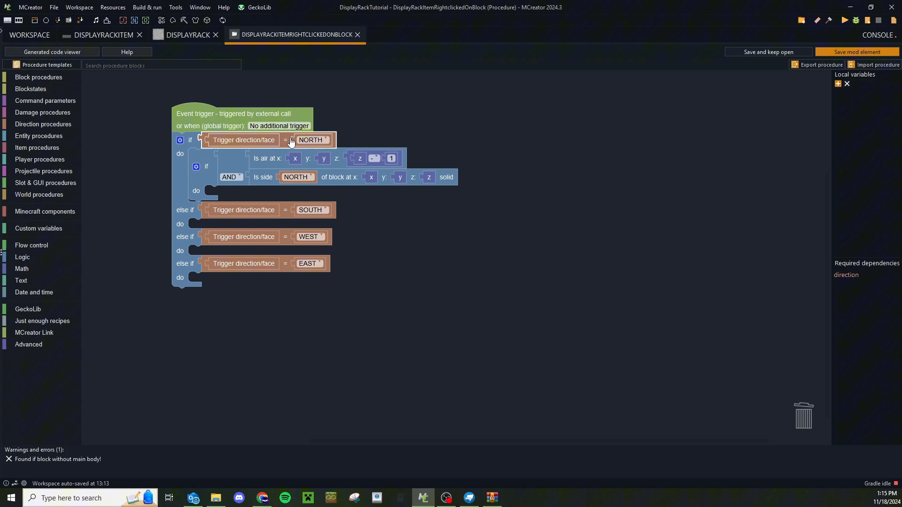
{"action": "left_click", "coordinate": [374, 159]}
{"action": "left_click", "coordinate": [264, 160]}
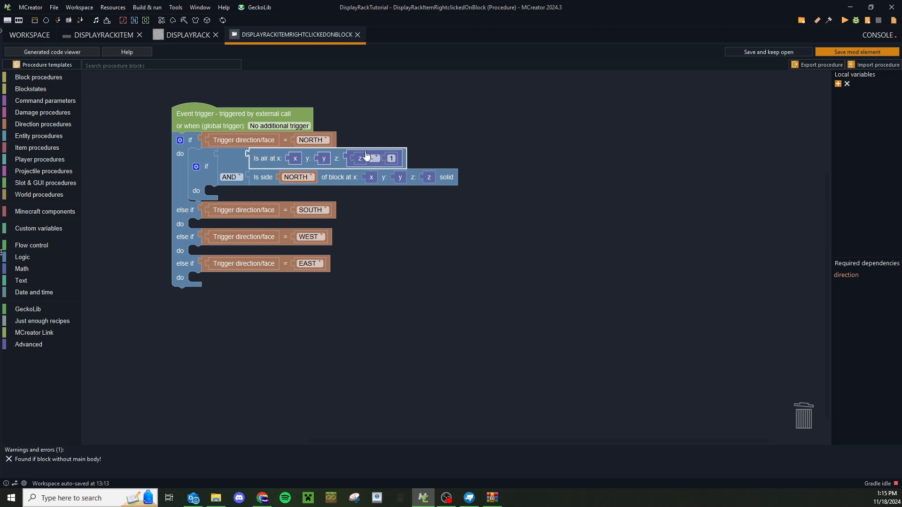
{"action": "mouse_move", "coordinate": [366, 154]}
{"action": "left_mouse_down"}
{"action": "mouse_move", "coordinate": [384, 153]}
{"action": "mouse_move", "coordinate": [368, 162]}
{"action": "left_mouse_up"}
{"action": "left_click", "coordinate": [308, 142]}
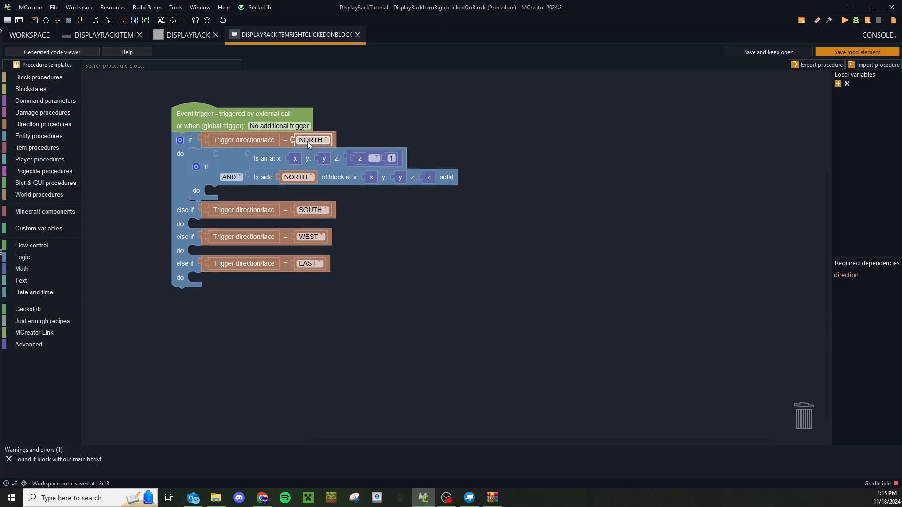
{"action": "left_click", "coordinate": [307, 142]}
{"action": "left_click", "coordinate": [377, 153]}
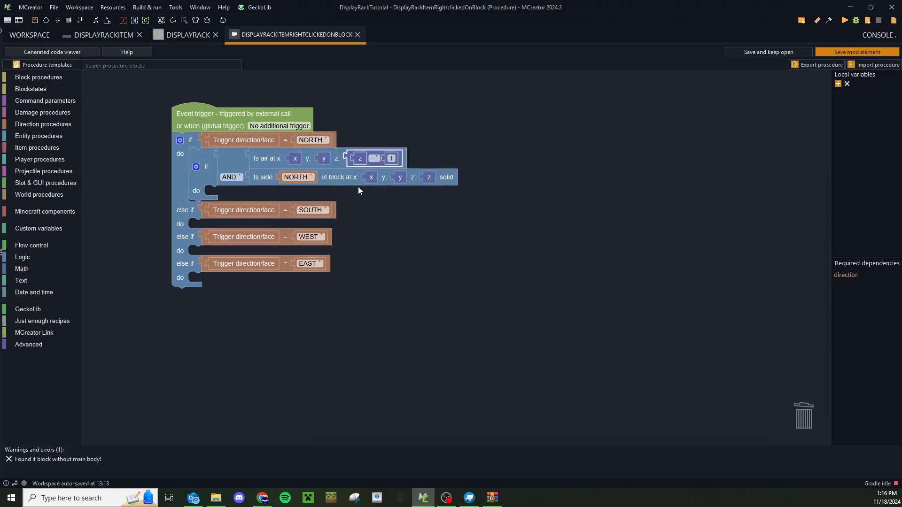
{"action": "left_click", "coordinate": [270, 163]}
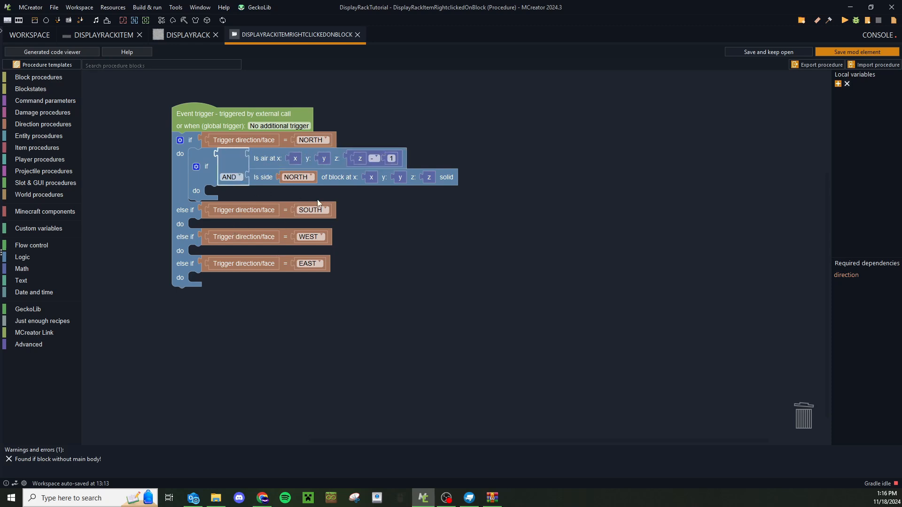
{"action": "left_click", "coordinate": [287, 144]}
{"action": "left_click", "coordinate": [317, 176]}
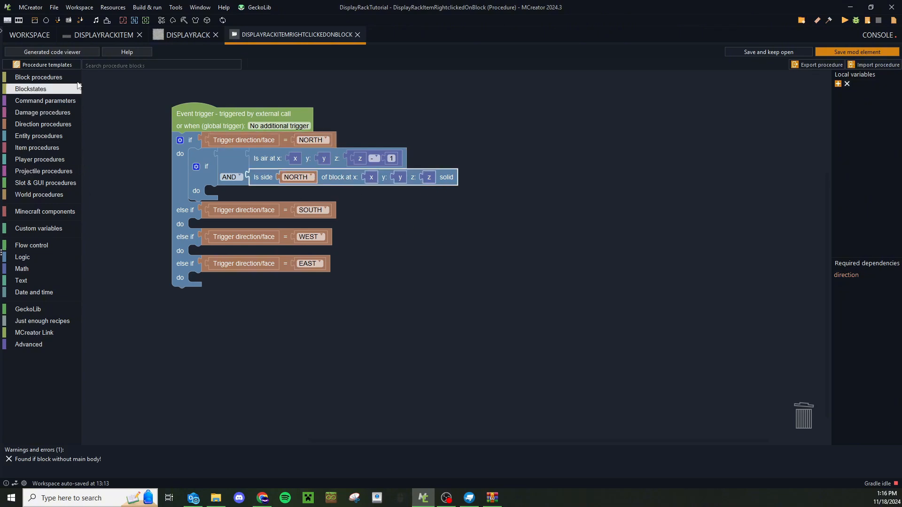
Add a Place block action inside the NORTH branch's nested if, placing the block with direction set to NORTH
{"action": "left_click", "coordinate": [56, 78]}
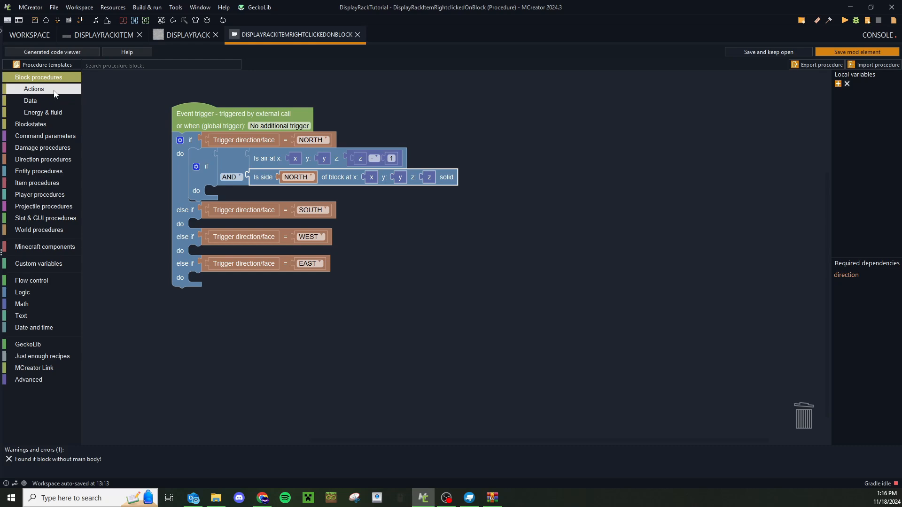
{"action": "left_click", "coordinate": [56, 89]}
{"action": "left_click_drag", "start_coordinate": [108, 94], "coordinate": [217, 210]}
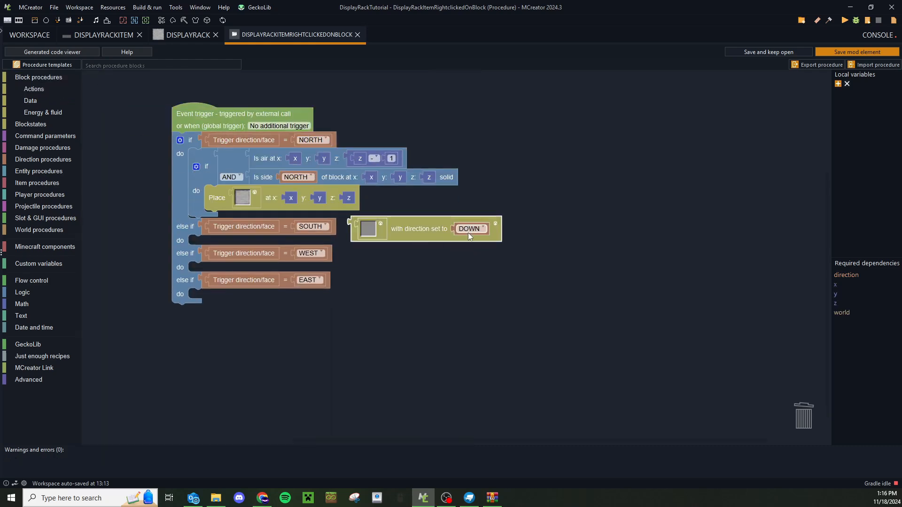
{"action": "left_click", "coordinate": [468, 229]}
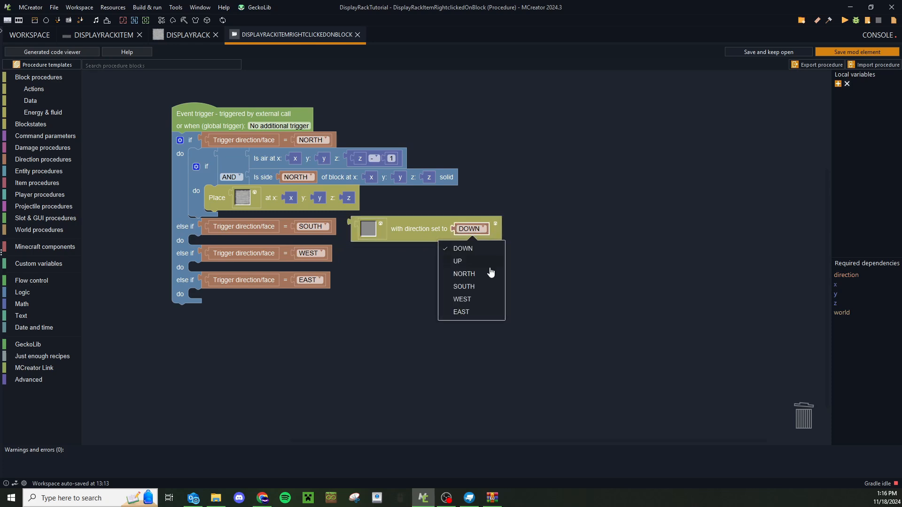
{"action": "left_click", "coordinate": [486, 275]}
{"action": "left_click_drag", "start_coordinate": [374, 230], "coordinate": [259, 203]}
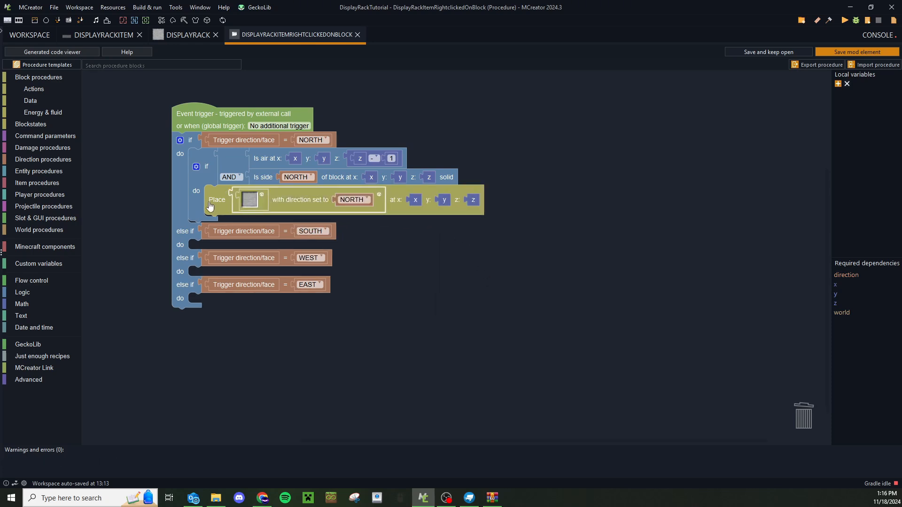
{"action": "left_click", "coordinate": [313, 207]}
{"action": "left_click", "coordinate": [401, 207]}
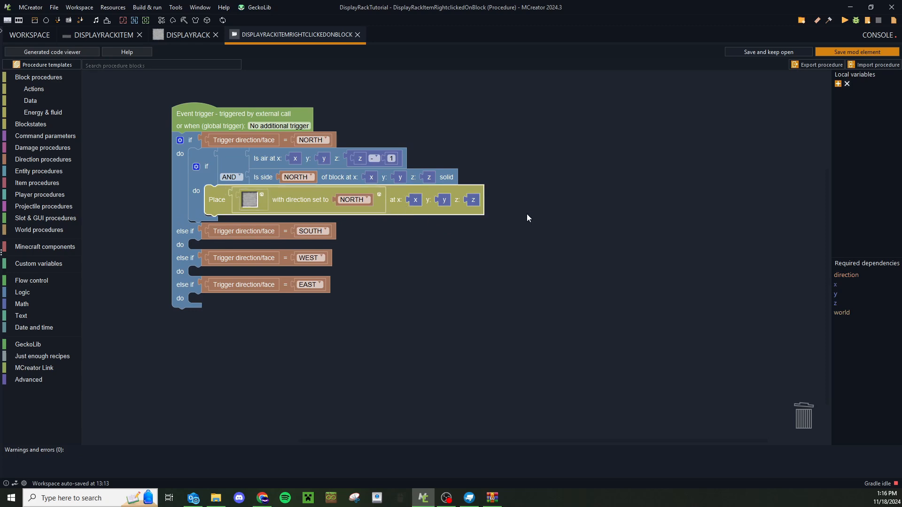
Copy the NORTH branch's nested if, including its Place action, into the SOUTH branch
{"action": "left_click", "coordinate": [211, 181]}
{"action": "key", "text": "ctrl+c"}
{"action": "key", "text": "ctrl+v"}
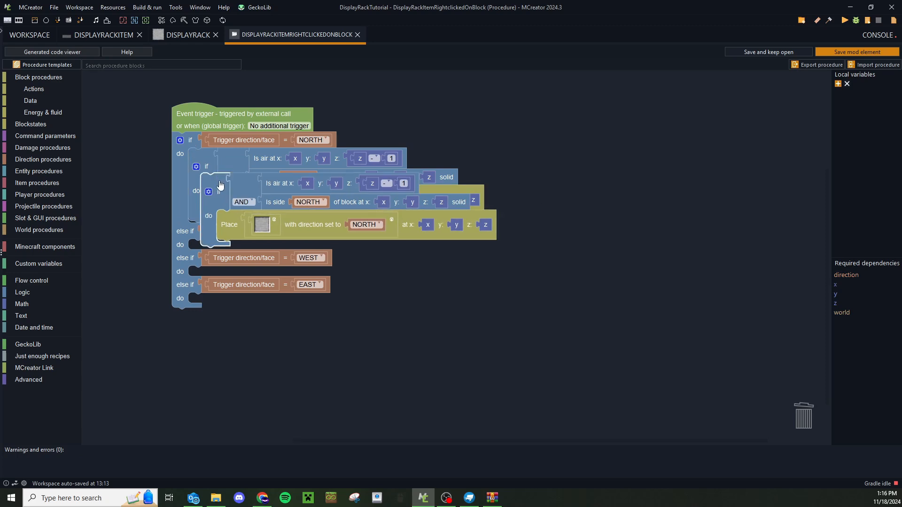
{"action": "left_click_drag", "start_coordinate": [219, 185], "coordinate": [218, 257]}
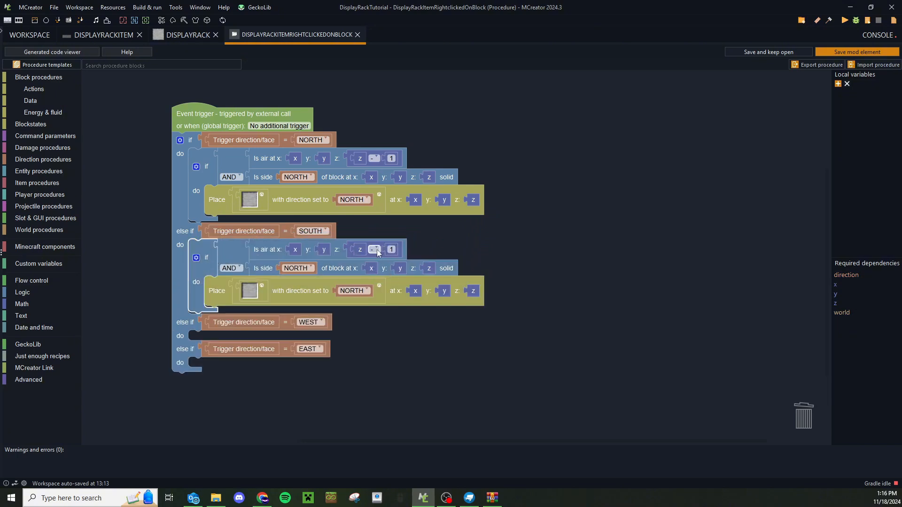
In the SOUTH branch, set the air check to z + 1 and both the solid side and placement direction to SOUTH
{"action": "left_click", "coordinate": [376, 250]}
{"action": "left_click", "coordinate": [367, 269]}
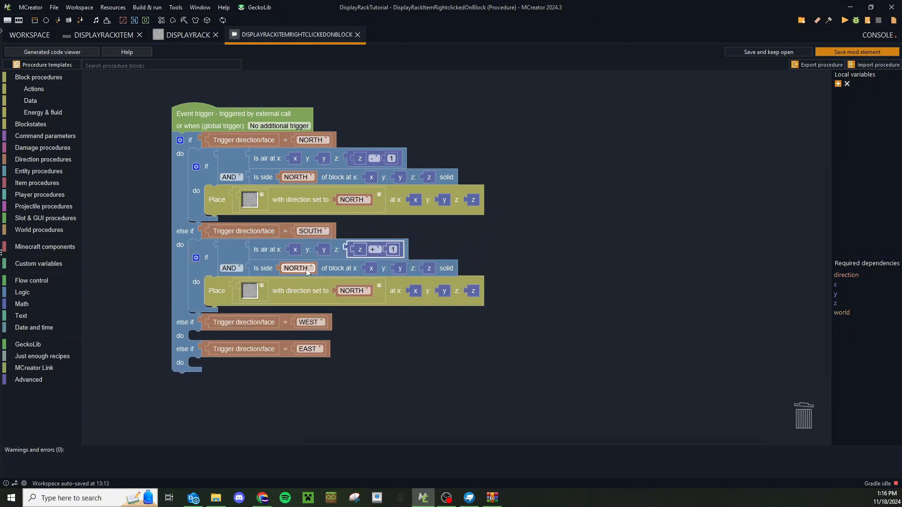
{"action": "left_click", "coordinate": [306, 269]}
{"action": "left_click", "coordinate": [299, 326]}
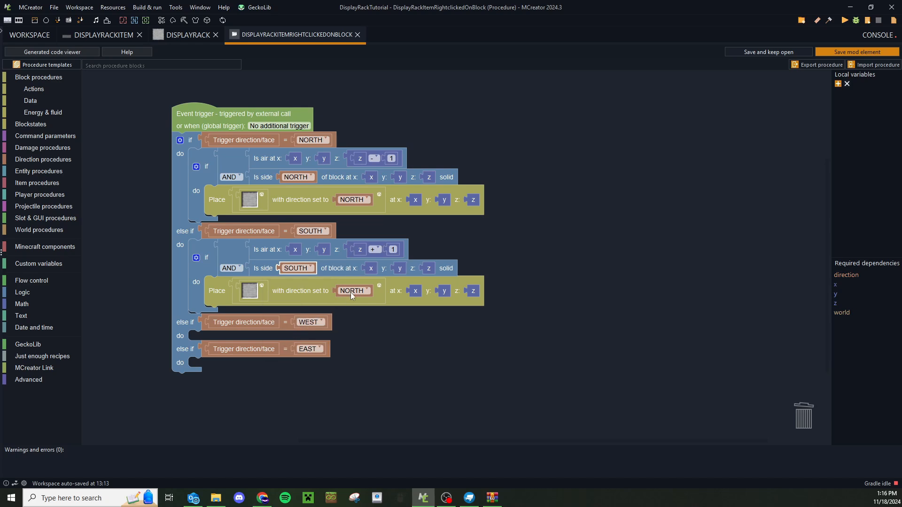
{"action": "left_click", "coordinate": [350, 292]}
{"action": "left_click", "coordinate": [343, 346]}
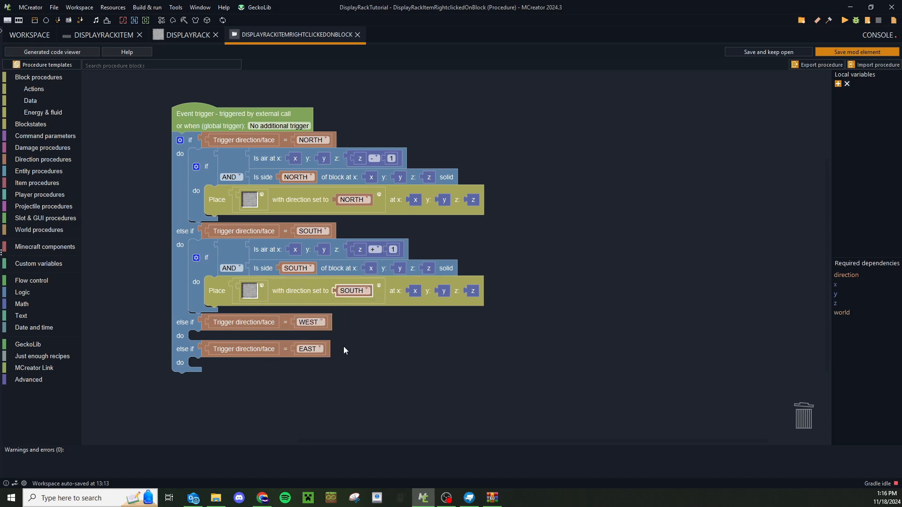
Copy the z - 1 expression from the NORTH air check into the z coordinate of its Place action
{"action": "left_click", "coordinate": [388, 336]}
{"action": "left_click_drag", "start_coordinate": [388, 339], "coordinate": [391, 307]}
{"action": "left_click_drag", "start_coordinate": [392, 184], "coordinate": [512, 207]}
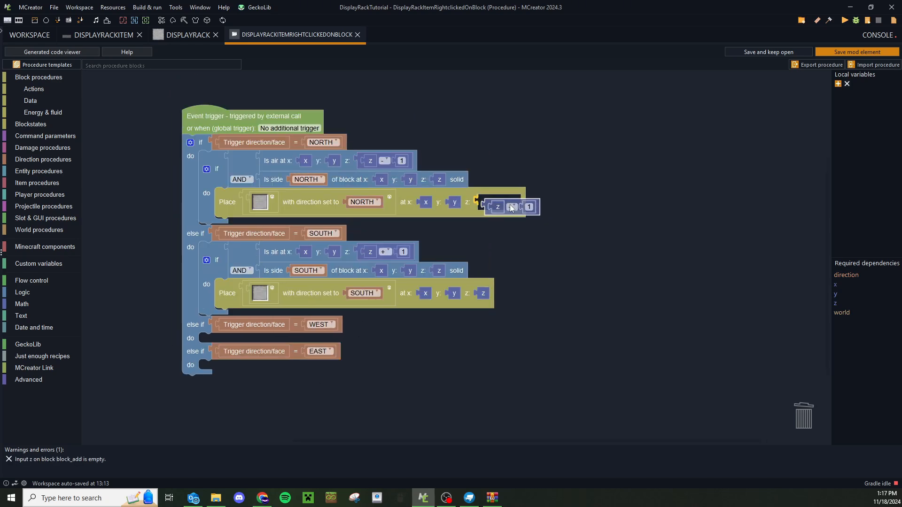
Replace the z coordinate of the SOUTH Place action with a copy of its air check's z + 1 expression
{"action": "left_click", "coordinate": [483, 293]}
{"action": "key", "text": "Delete"}
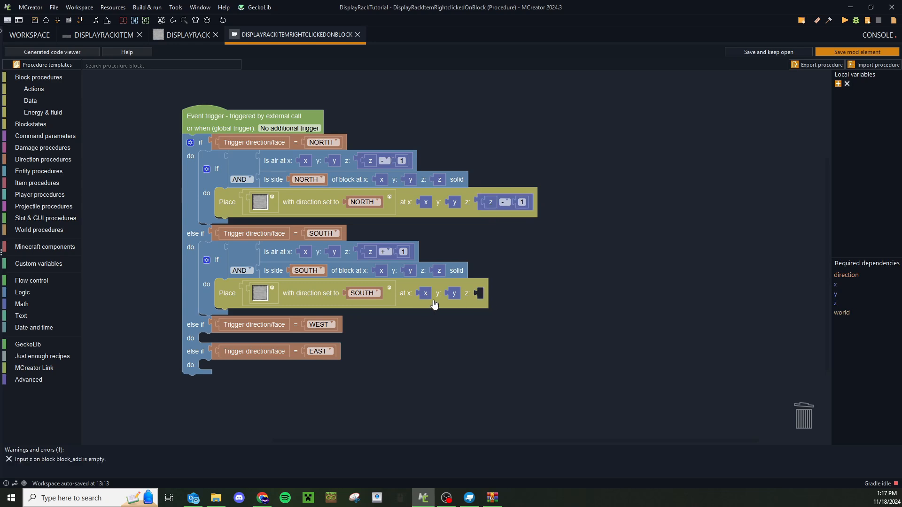
{"action": "left_click", "coordinate": [386, 243]}
{"action": "left_click", "coordinate": [387, 253]}
{"action": "left_click", "coordinate": [391, 255]}
{"action": "key", "text": "ctrl+c"}
{"action": "key", "text": "ctrl+v"}
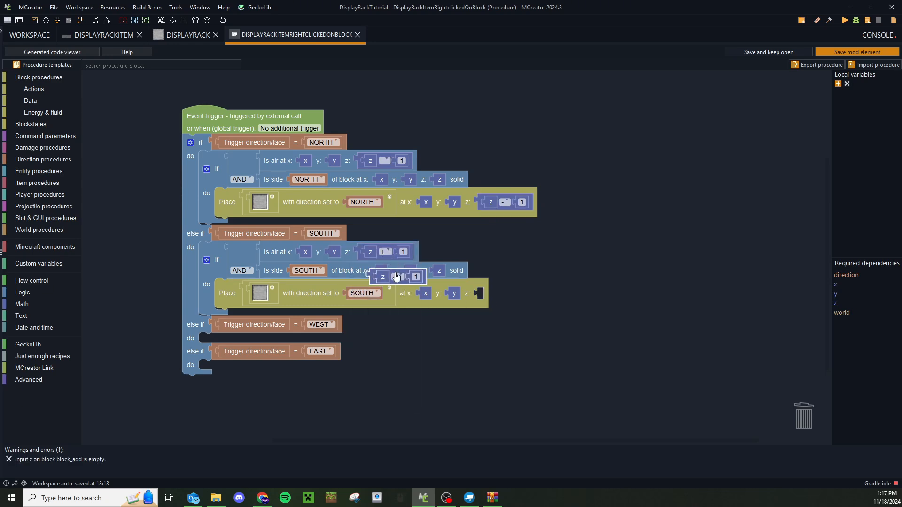
{"action": "left_click_drag", "start_coordinate": [397, 277], "coordinate": [506, 293]}
Copy the SOUTH branch's nested if with its Place action into the EAST branch
{"action": "scroll", "coordinate": [500, 230], "scroll_direction": "down", "scroll_amount": 2}
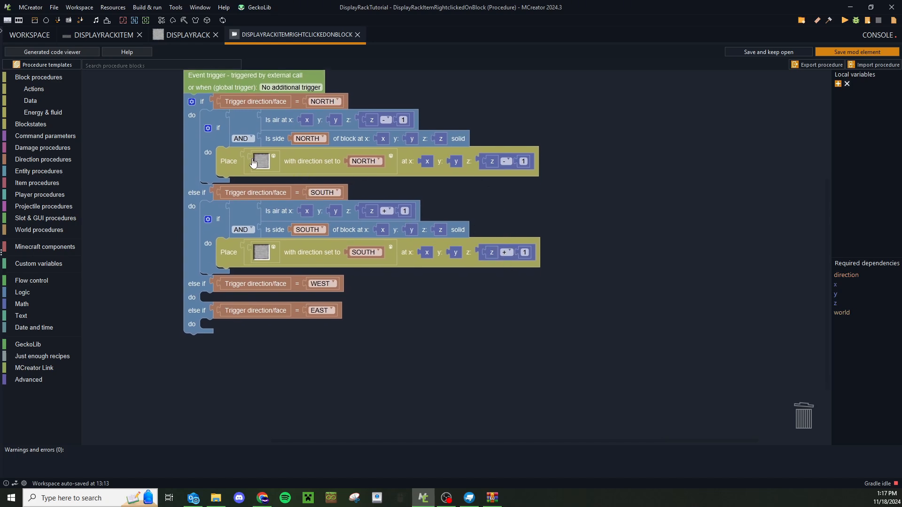
{"action": "left_click", "coordinate": [230, 164]}
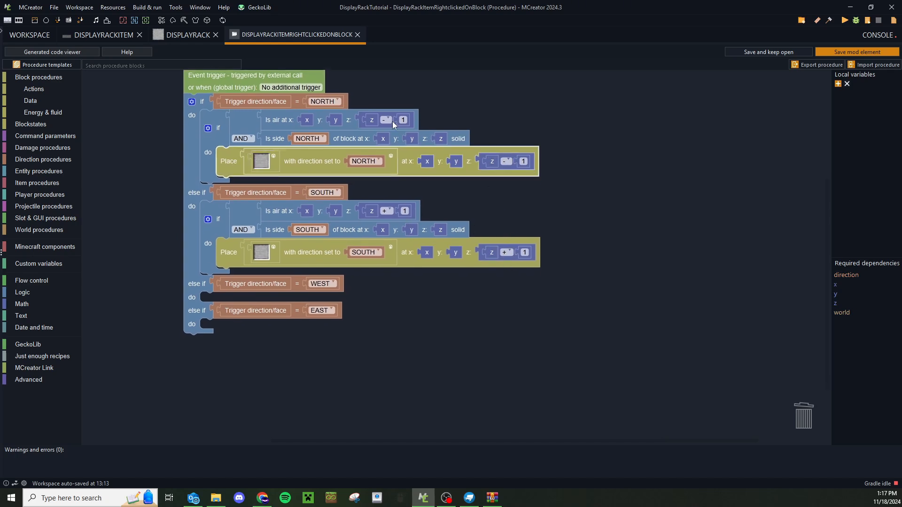
{"action": "left_click", "coordinate": [219, 224]}
{"action": "key", "text": "ctrl+c"}
{"action": "key", "text": "ctrl+v"}
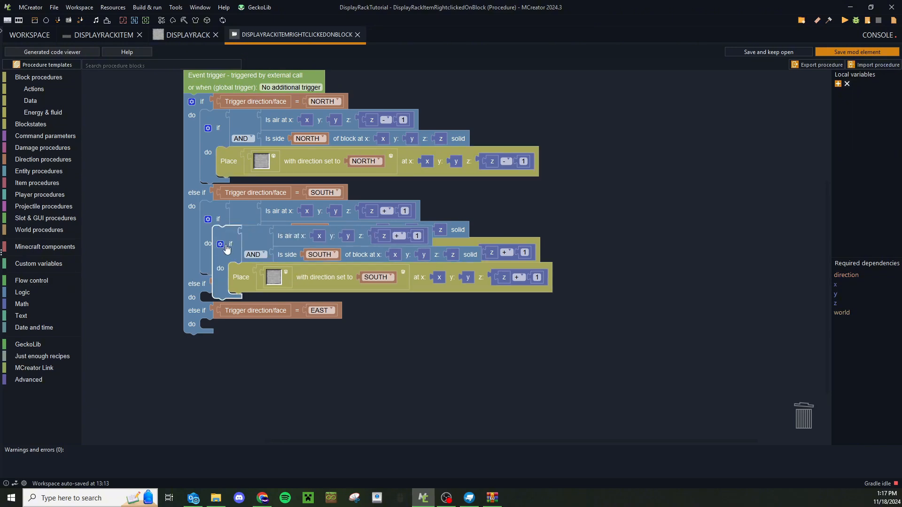
{"action": "left_click_drag", "start_coordinate": [226, 249], "coordinate": [214, 347]}
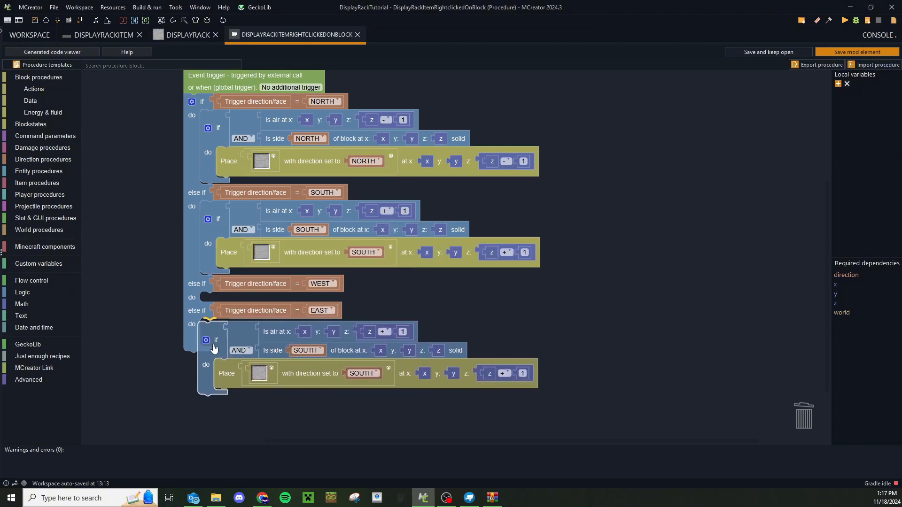
In the EAST branch, change the air check to x + 1 with plain z, and set the solid side and placement direction to EAST
{"action": "scroll", "coordinate": [440, 311], "scroll_direction": "down", "scroll_amount": 3}
{"action": "left_click_drag", "start_coordinate": [365, 270], "coordinate": [335, 267]}
{"action": "left_click", "coordinate": [310, 284]}
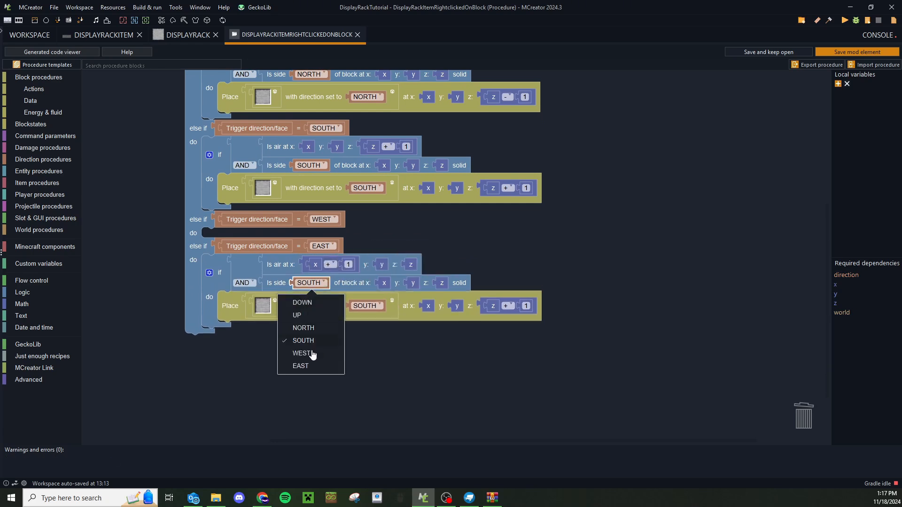
{"action": "left_click", "coordinate": [313, 371]}
{"action": "left_click", "coordinate": [365, 306]}
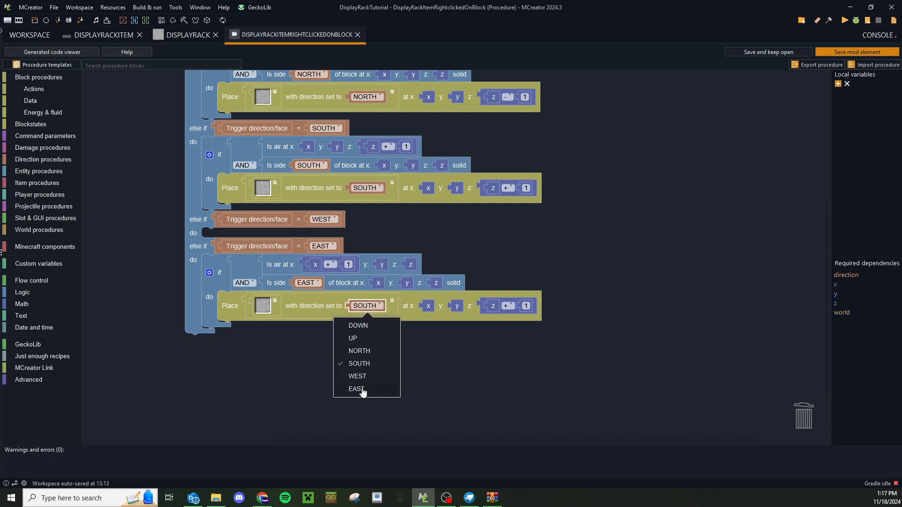
{"action": "left_click", "coordinate": [358, 388]}
Change the EAST Place action's coordinates to x + 1, y and plain z
{"action": "mouse_move", "coordinate": [500, 306]}
{"action": "left_mouse_down"}
{"action": "mouse_move", "coordinate": [477, 346]}
{"action": "mouse_move", "coordinate": [486, 306]}
{"action": "left_mouse_up"}
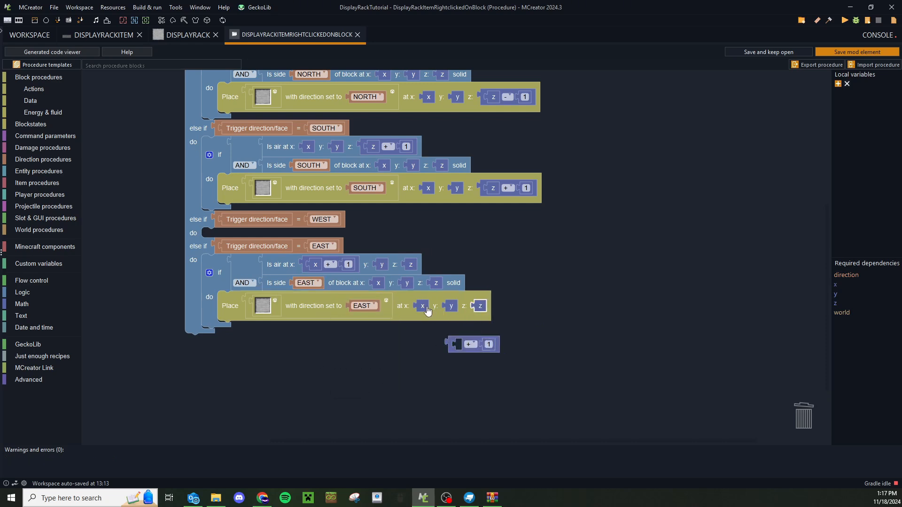
{"action": "left_click_drag", "start_coordinate": [422, 306], "coordinate": [471, 347]}
{"action": "left_click_drag", "start_coordinate": [451, 345], "coordinate": [423, 306]}
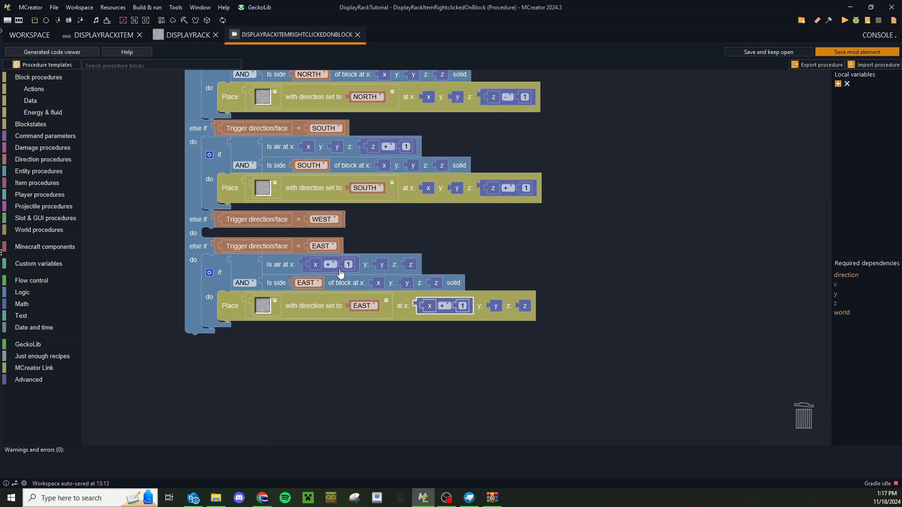
Copy the EAST branch's nested if with its Place action into the WEST branch
{"action": "left_click", "coordinate": [224, 265]}
{"action": "key", "text": "ctrl+c"}
{"action": "key", "text": "ctrl+v"}
{"action": "left_click_drag", "start_coordinate": [232, 295], "coordinate": [234, 243]}
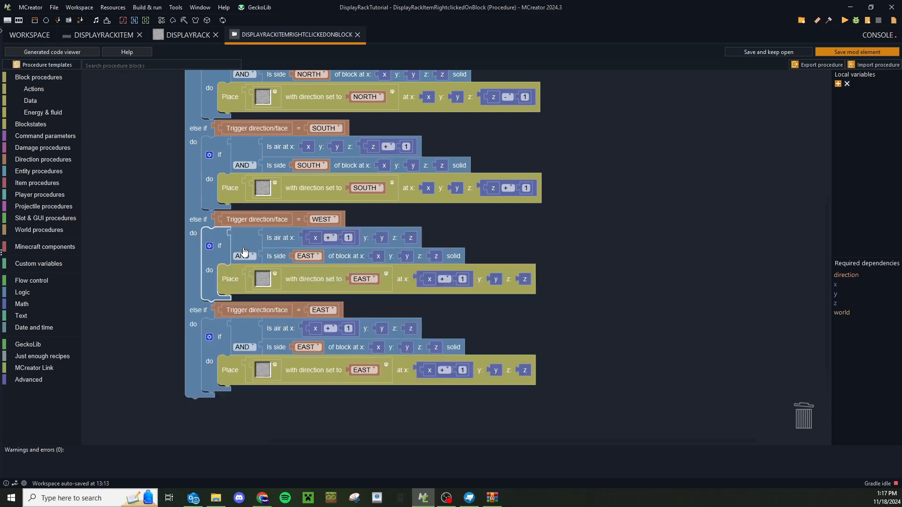
Change the WEST branch's air check and placement x coordinates to x - 1
{"action": "left_click", "coordinate": [329, 240]}
{"action": "left_click", "coordinate": [327, 271]}
{"action": "left_click", "coordinate": [443, 279]}
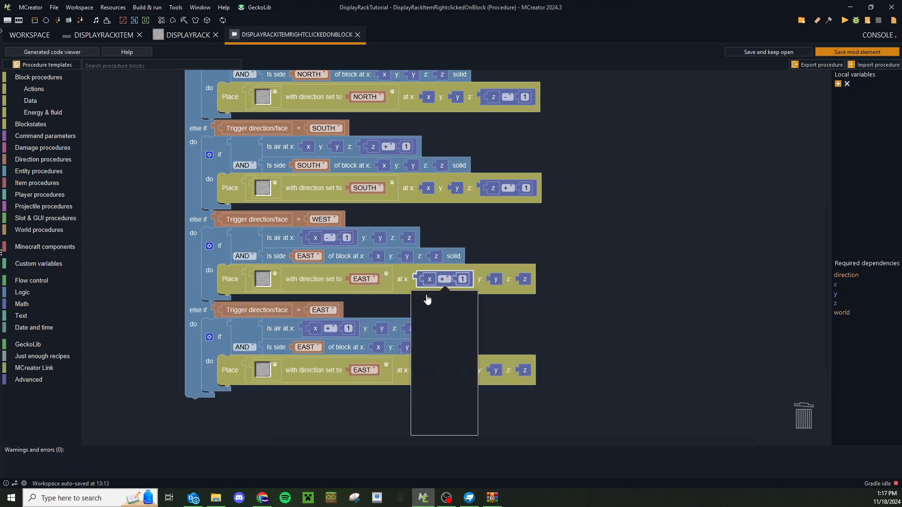
{"action": "left_click", "coordinate": [433, 312]}
Set the WEST branch's placement direction and checked solid side to WEST
{"action": "left_click", "coordinate": [364, 279]}
{"action": "left_click", "coordinate": [354, 349]}
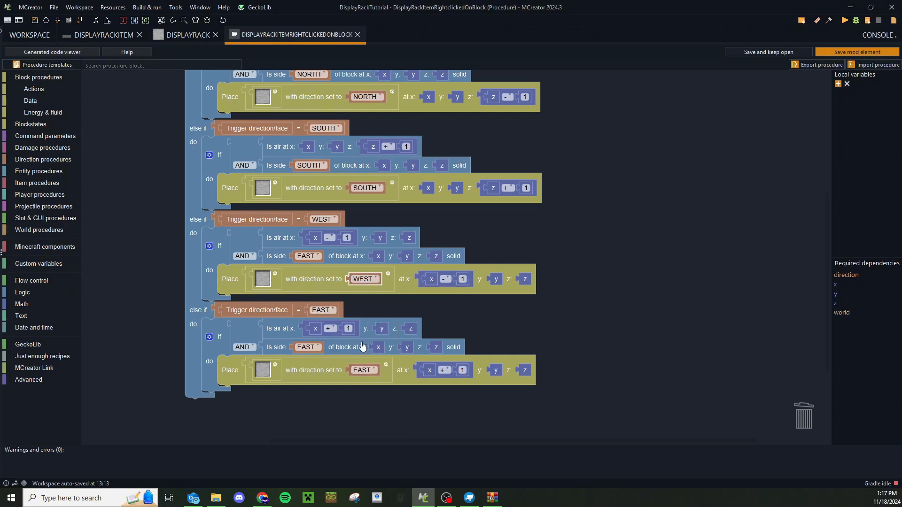
{"action": "left_click", "coordinate": [309, 256]}
{"action": "left_click", "coordinate": [312, 326]}
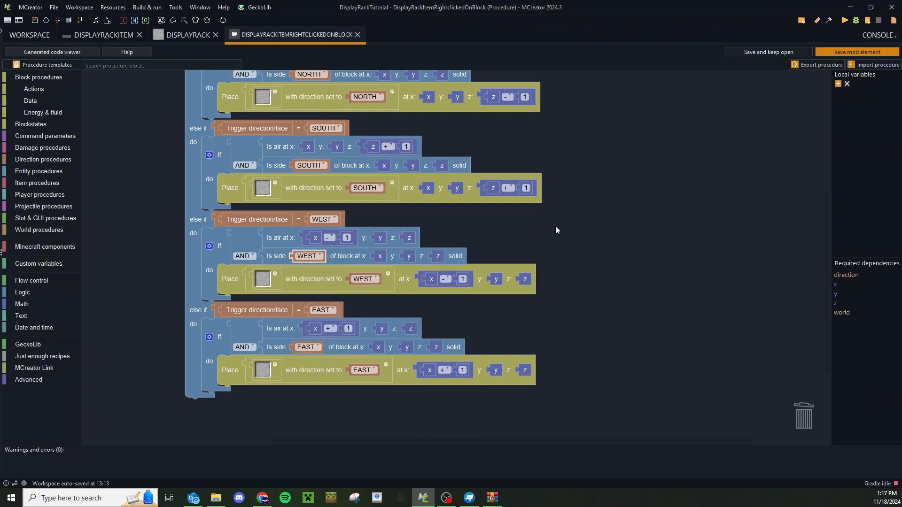
Save the procedure and the DisplayRackItem element, and close the DisplayRack block editor
{"action": "scroll", "coordinate": [555, 230], "scroll_direction": "up", "scroll_amount": 3}
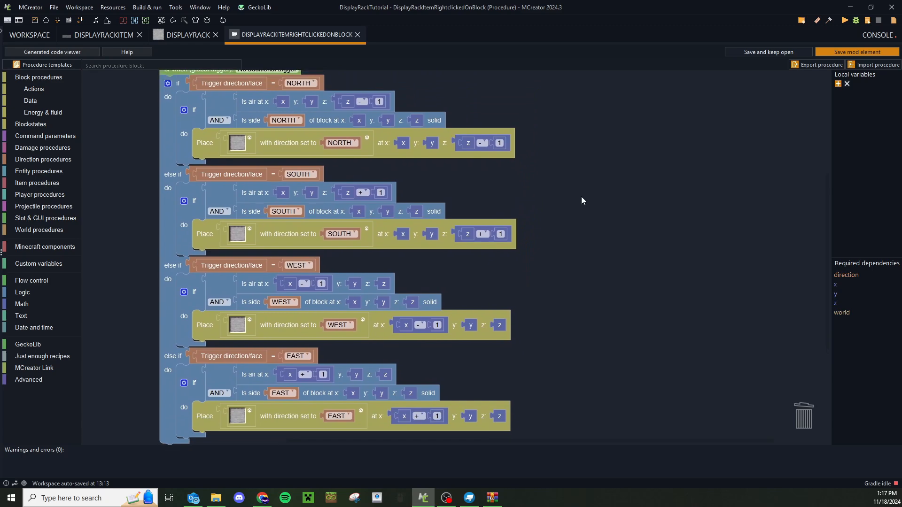
{"action": "left_click", "coordinate": [817, 53]}
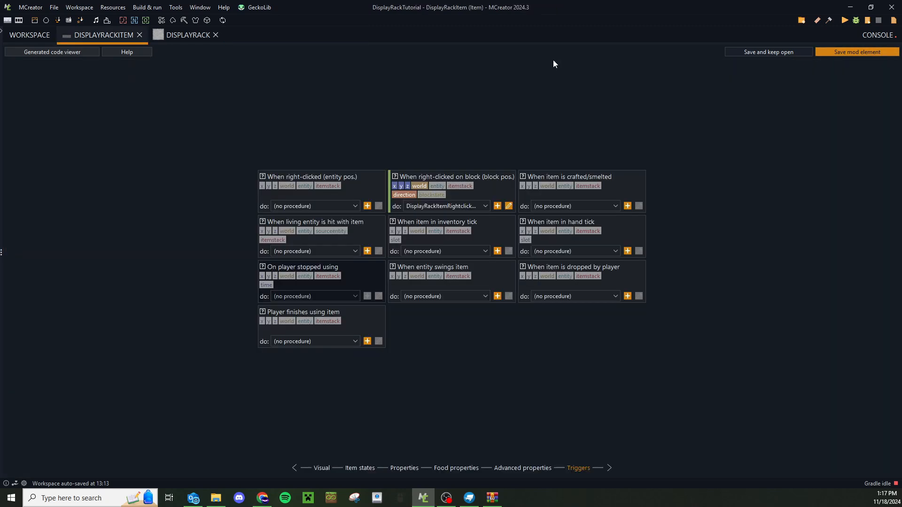
{"action": "left_click", "coordinate": [847, 53]}
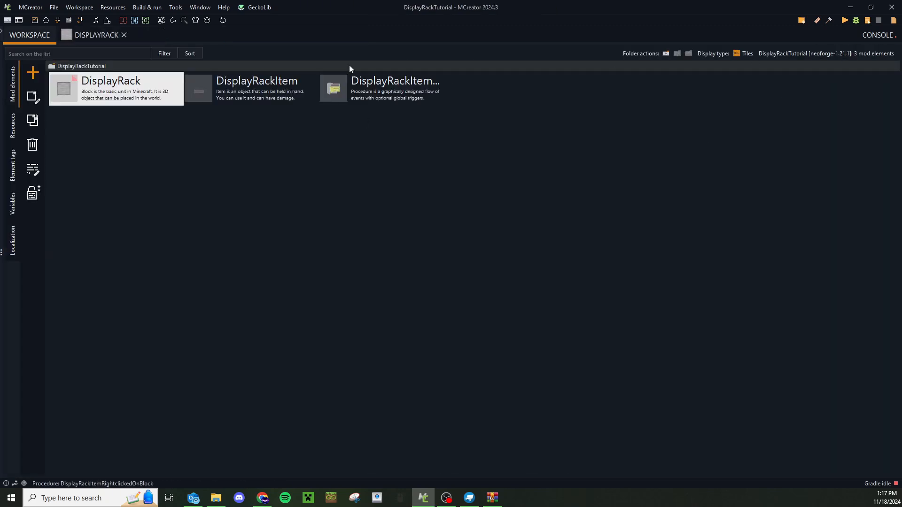
{"action": "left_click", "coordinate": [99, 37]}
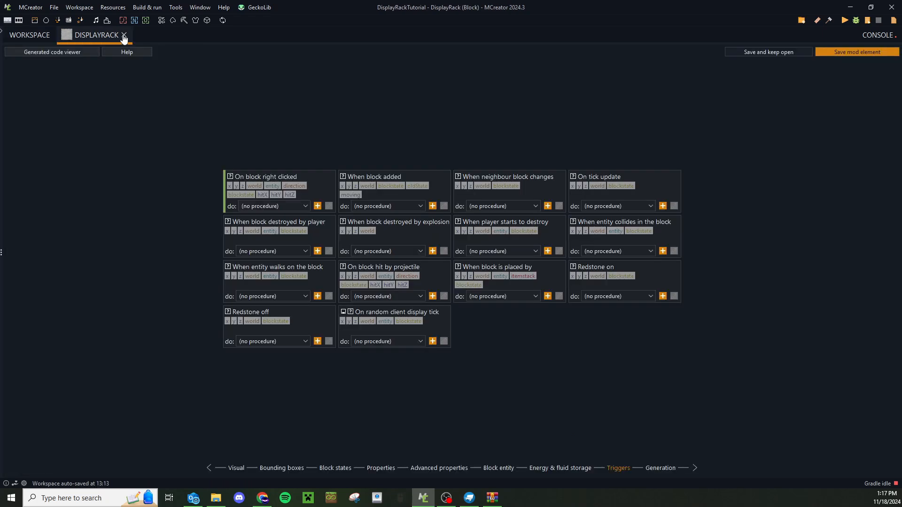
{"action": "left_click", "coordinate": [124, 35]}
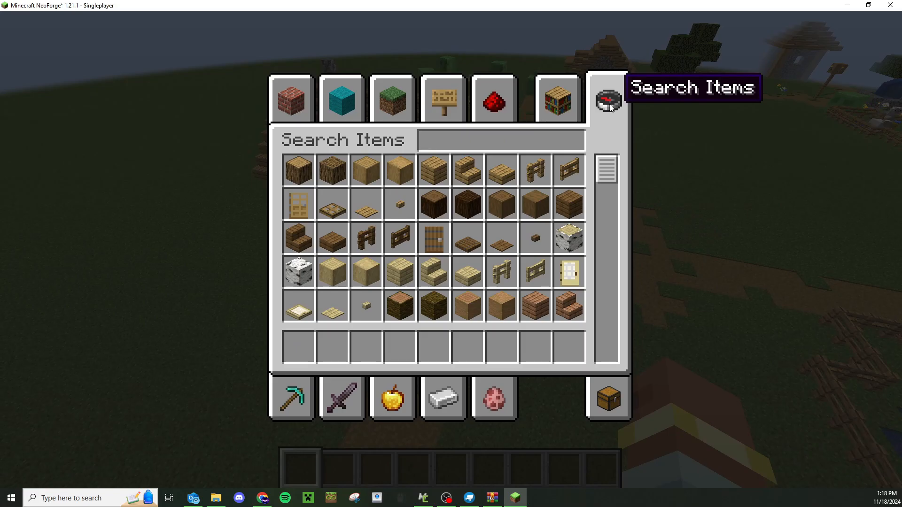
In the Minecraft test world, search the creative inventory for "disp" and put the display rack item in the first hotbar slot
{"action": "type", "text": "disp"}
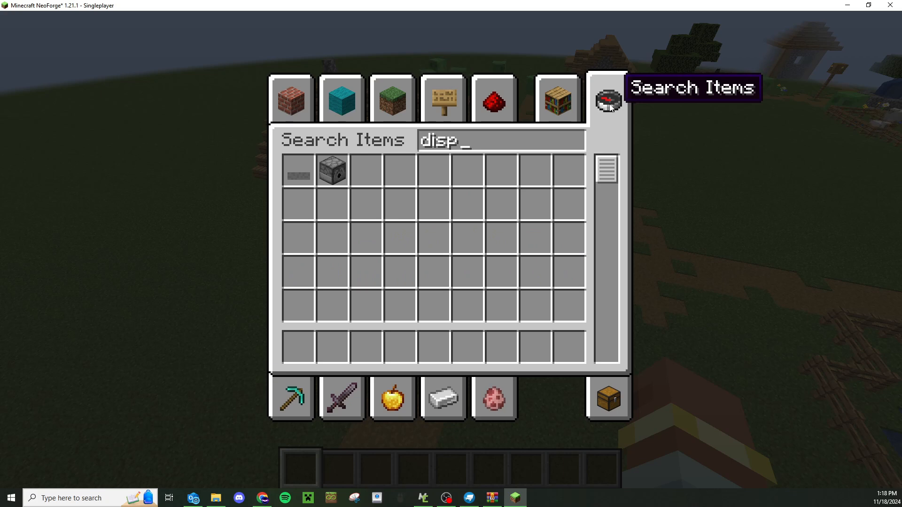
{"action": "left_click", "coordinate": [306, 166]}
{"action": "left_click", "coordinate": [303, 343]}
{"action": "key", "text": "Escape"}
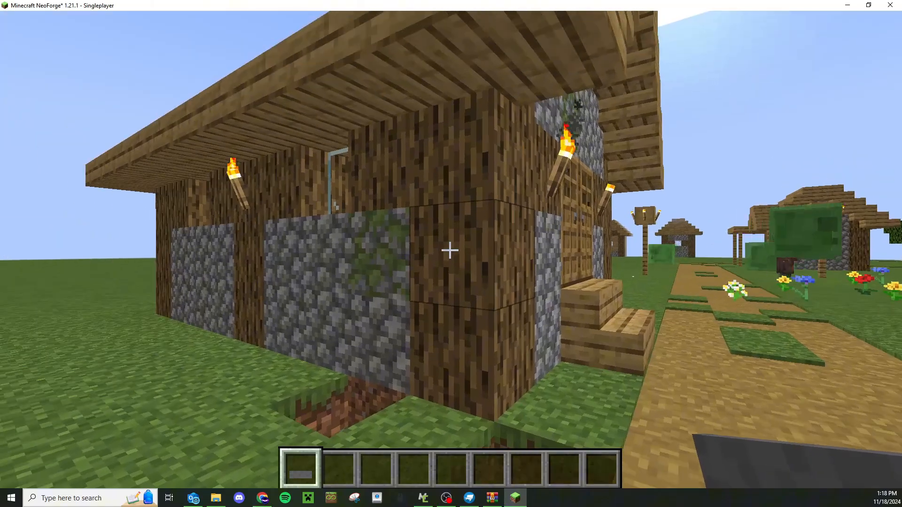
Place display racks on two adjacent sides of the house's log corner and inspect their orientation
{"action": "right_click", "coordinate": [450, 250]}
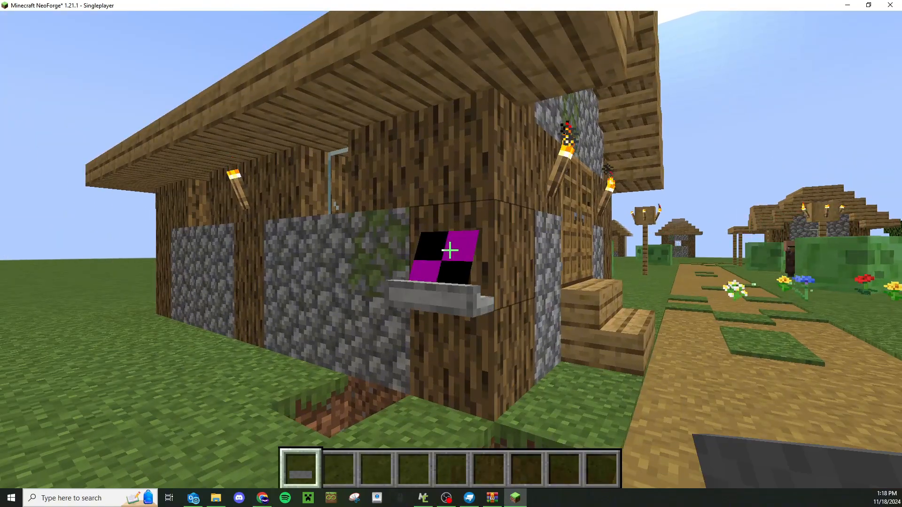
{"action": "key", "text": "w"}
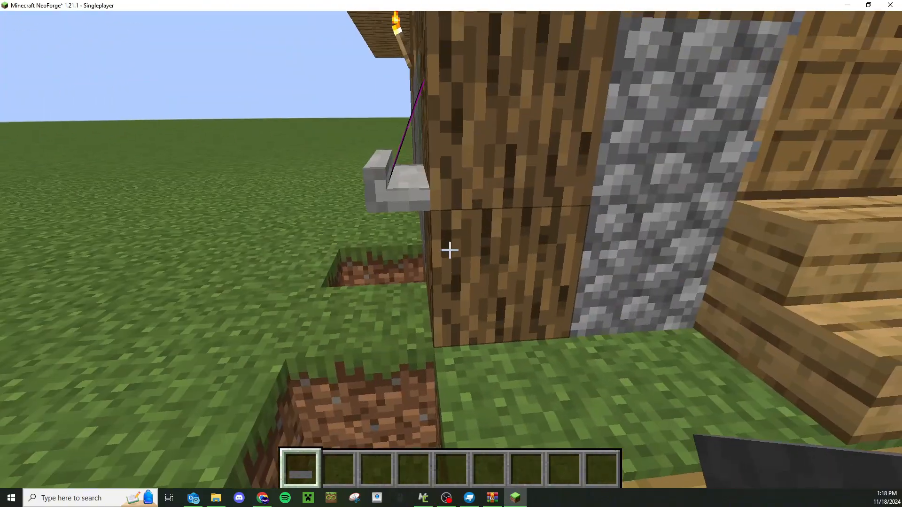
{"action": "right_click", "coordinate": [450, 251]}
{"action": "key", "text": "a"}
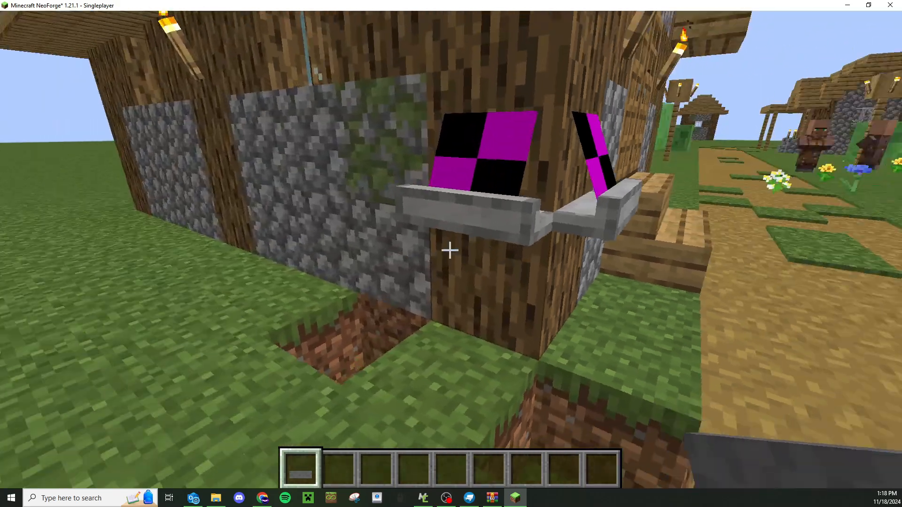
Examine the orientation and fit of the two display racks on the house's log corner from several sides
{"action": "key", "text": "w"}
{"action": "key", "text": "d"}
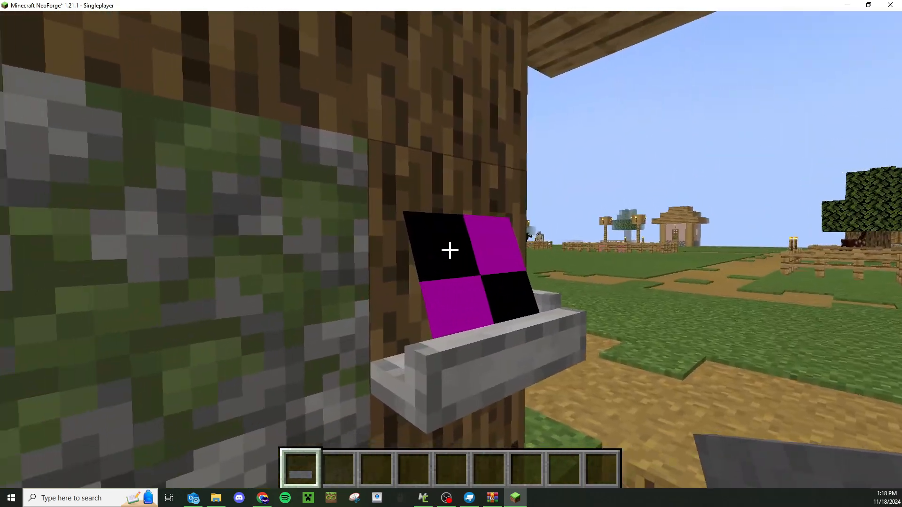
{"action": "key", "text": "w"}
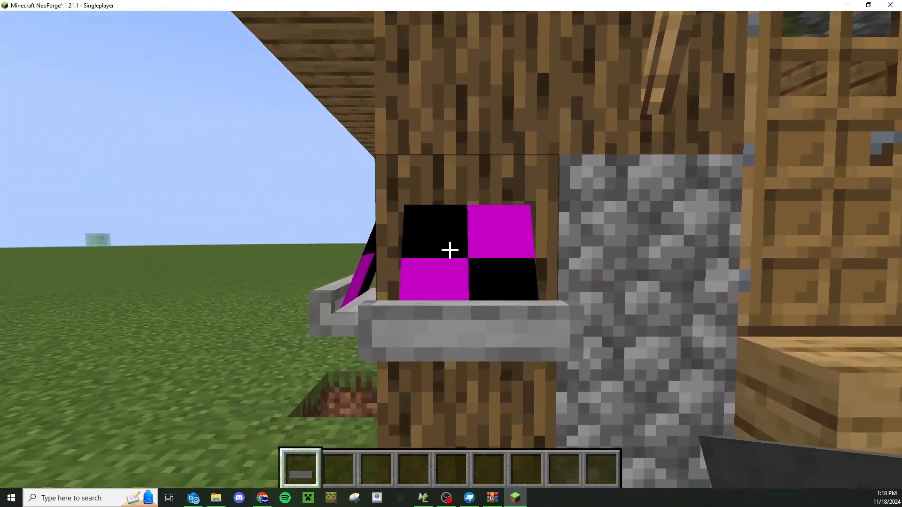
{"action": "key", "text": "a"}
{"action": "key", "text": "d"}
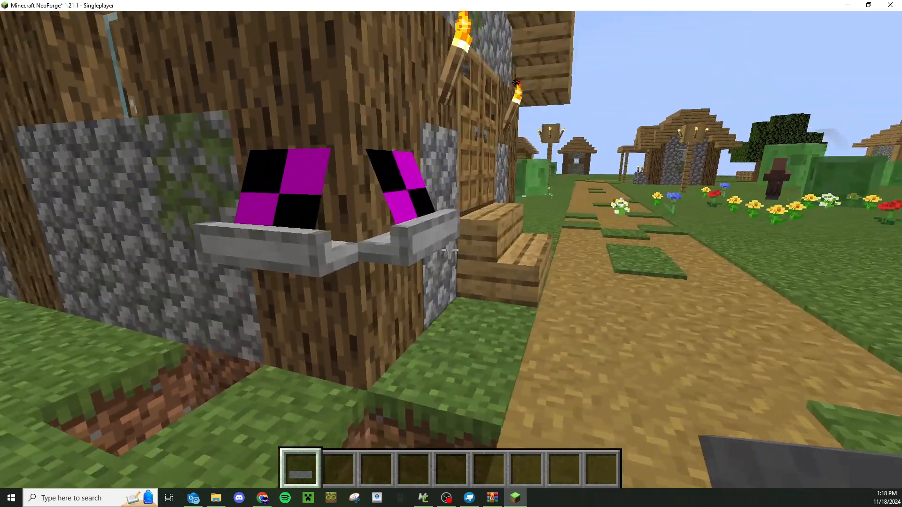
{"action": "key", "text": "w"}
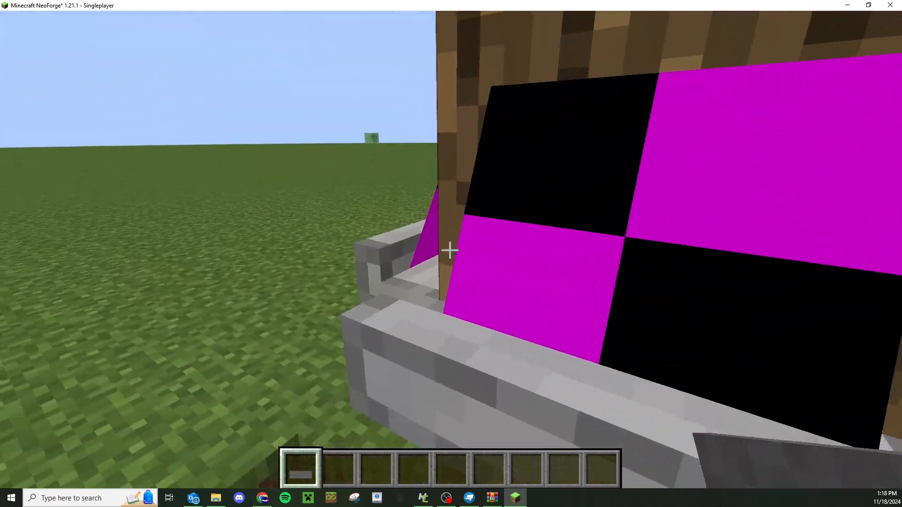
{"action": "key", "text": "a"}
{"action": "key", "text": "s"}
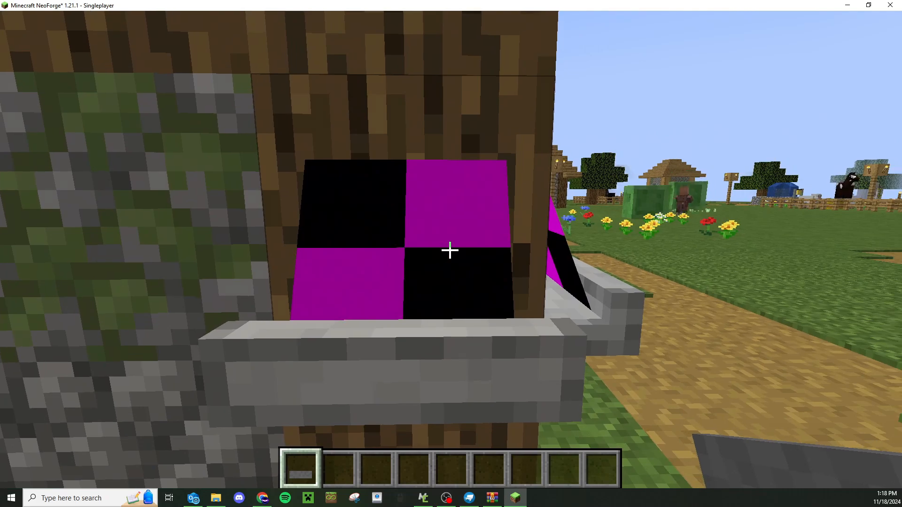
{"action": "key", "text": "s"}
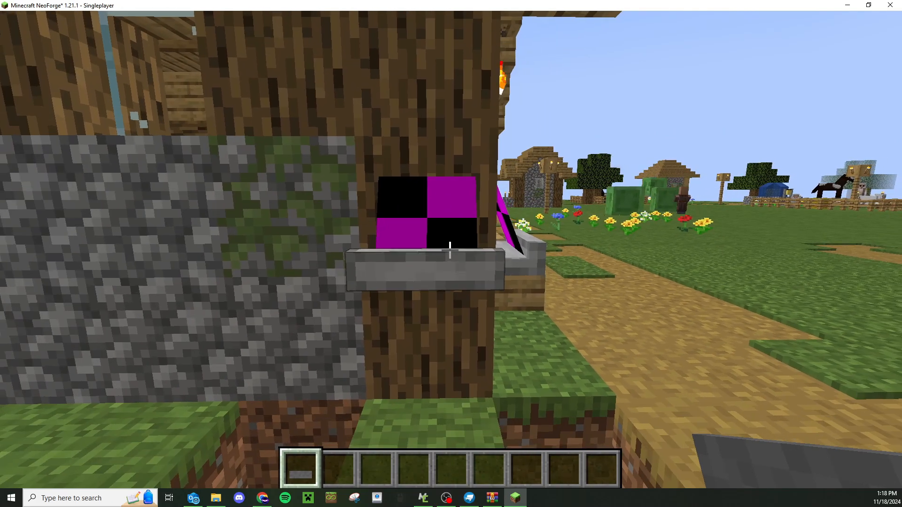
Switch to MCreator, create a transparent 16 x 16 texture, save it as block texture displayrackdefault and close its editor
{"action": "key", "text": "alt+Tab"}
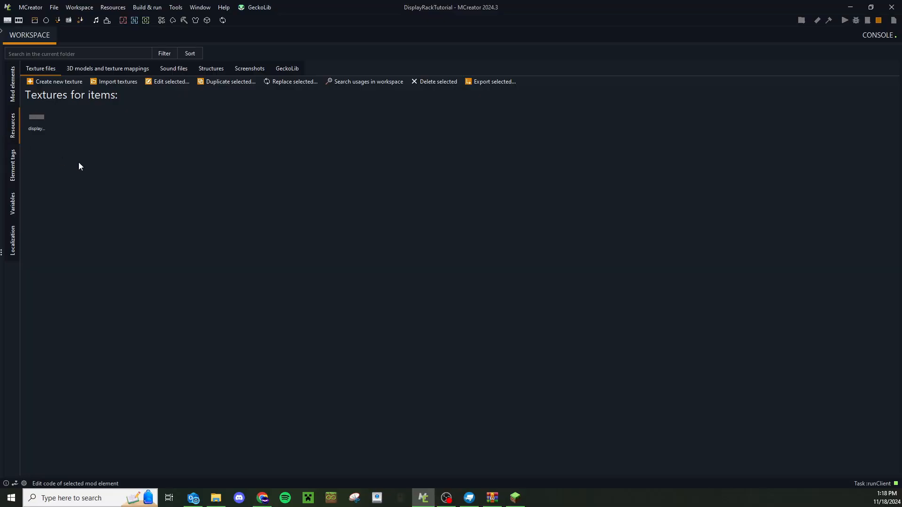
{"action": "left_click", "coordinate": [44, 84]}
{"action": "left_click", "coordinate": [61, 94]}
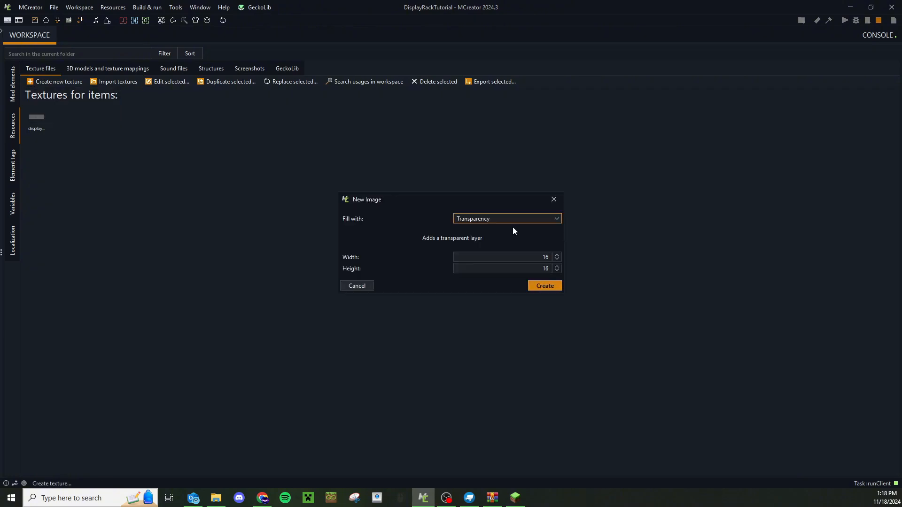
{"action": "left_click", "coordinate": [545, 286]}
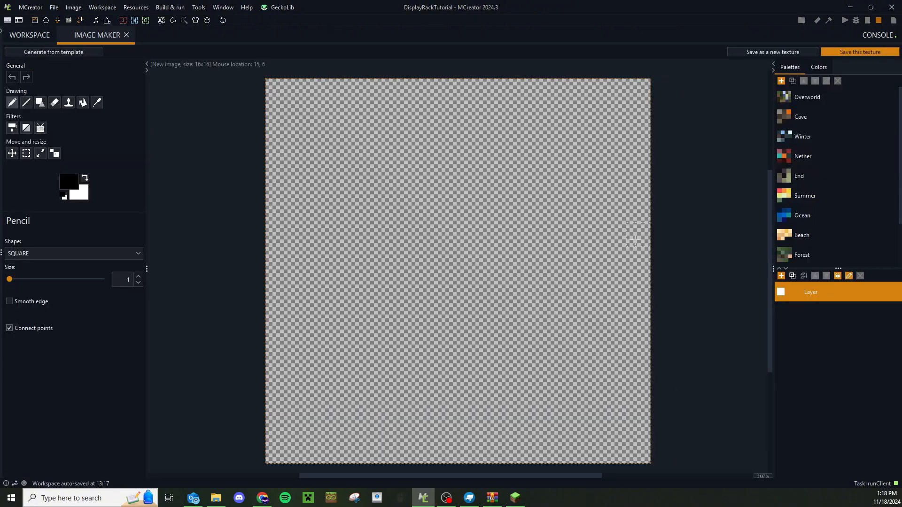
{"action": "left_click", "coordinate": [860, 52]}
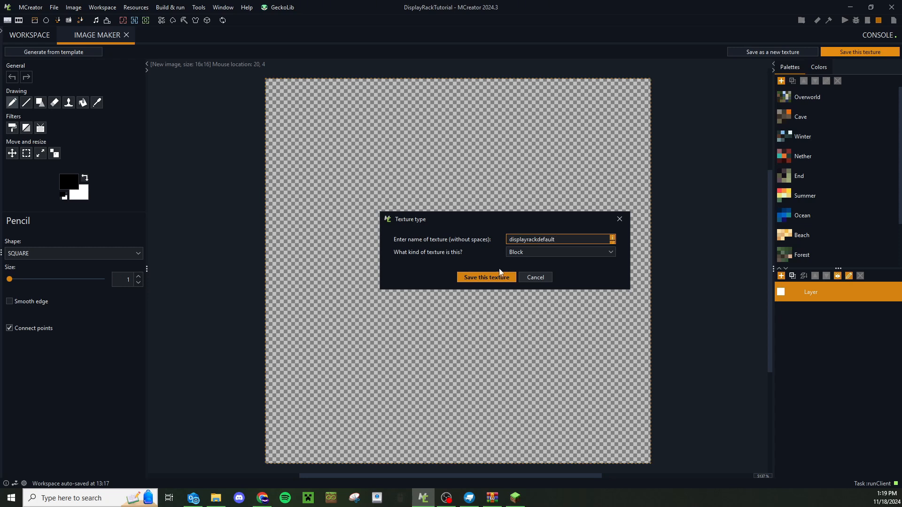
{"action": "left_click", "coordinate": [493, 279]}
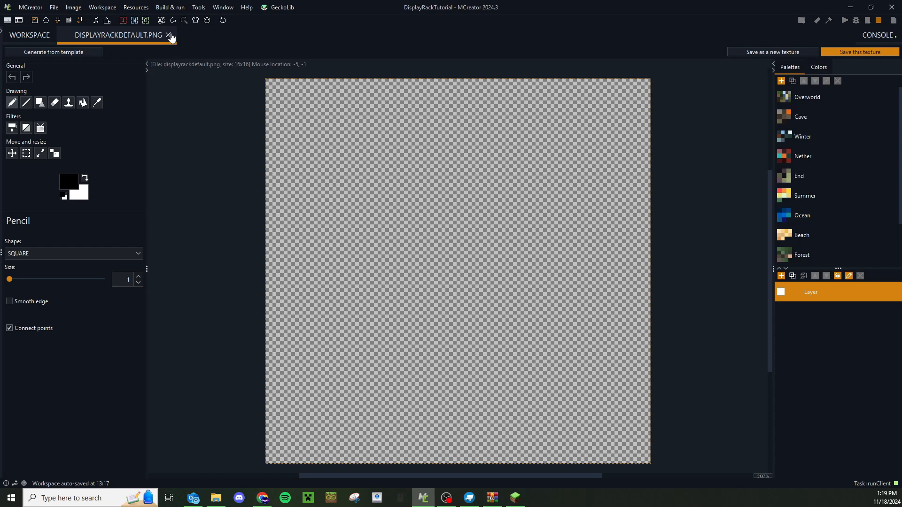
{"action": "left_click", "coordinate": [169, 35]}
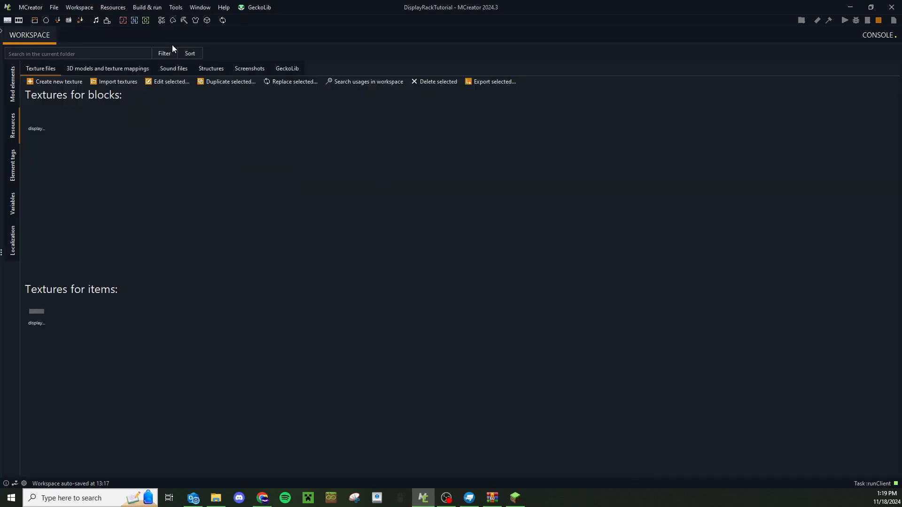
Assign the blank block texture to part 1 of the displayrack model's default mapping, save it and return to the mod elements
{"action": "left_click", "coordinate": [90, 73]}
{"action": "double_click", "coordinate": [36, 101]}
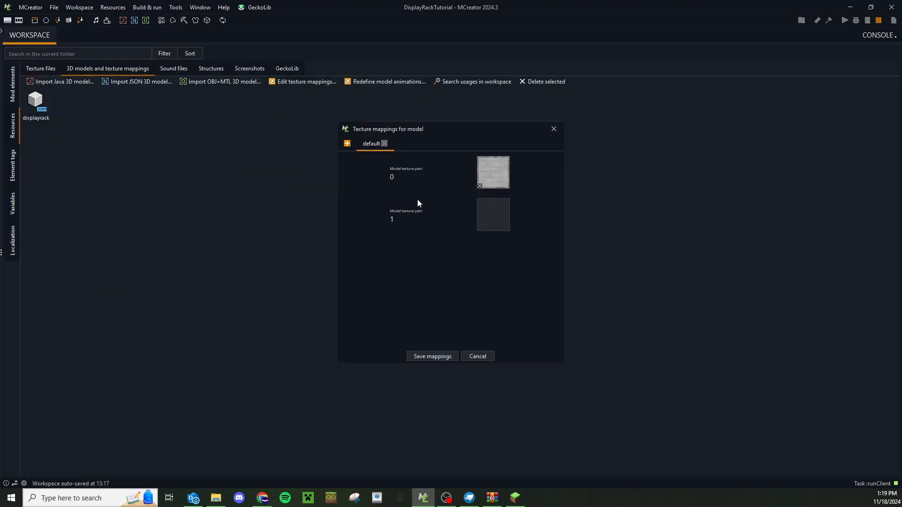
{"action": "left_click", "coordinate": [499, 222]}
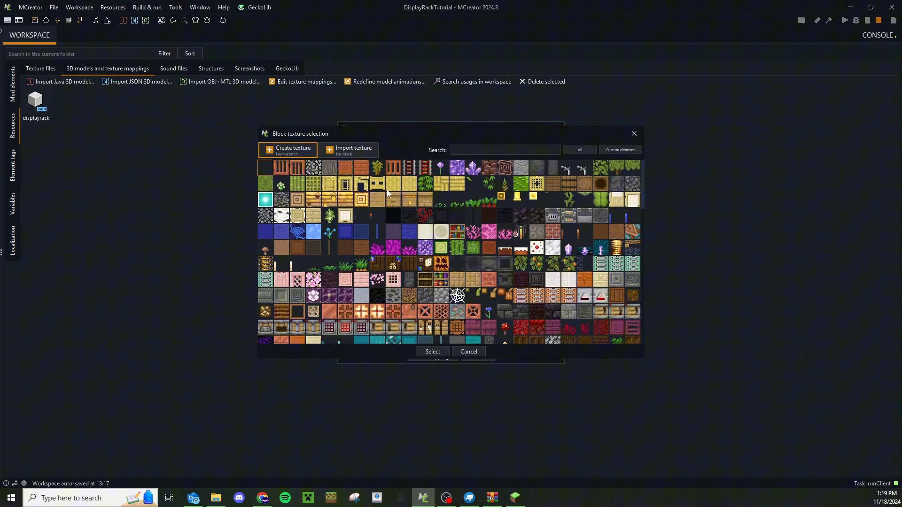
{"action": "left_click", "coordinate": [432, 352]}
{"action": "left_click", "coordinate": [444, 358]}
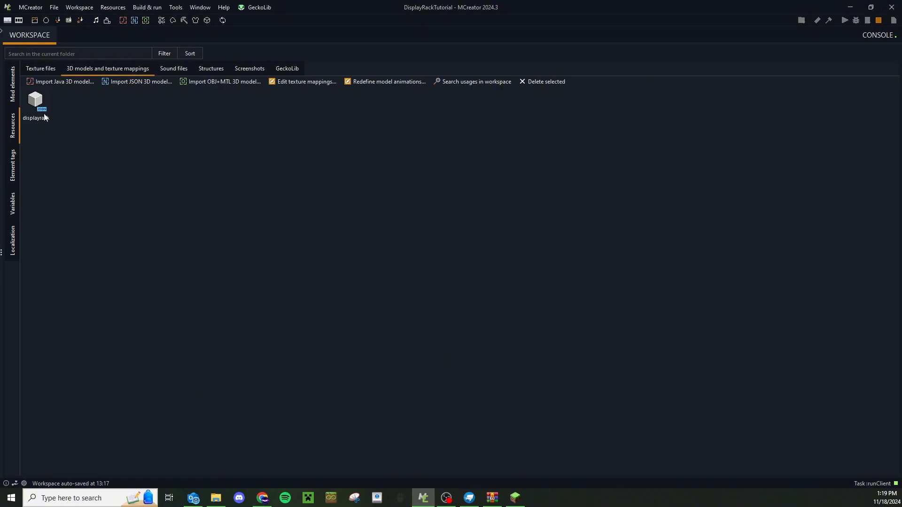
{"action": "left_click", "coordinate": [41, 69]}
{"action": "left_click", "coordinate": [12, 84]}
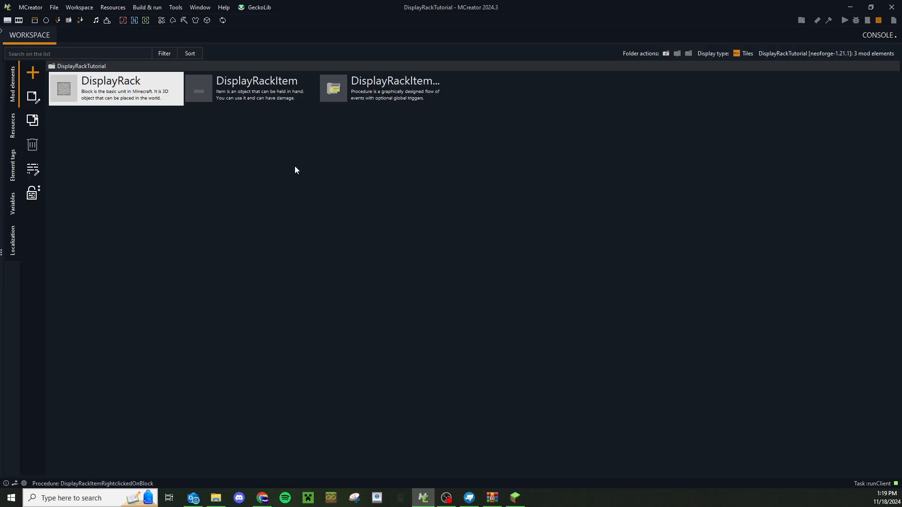
Switch back to Minecraft and place another display rack on the corner log directly above the existing one
{"action": "left_click", "coordinate": [515, 498]}
{"action": "left_click", "coordinate": [451, 152]}
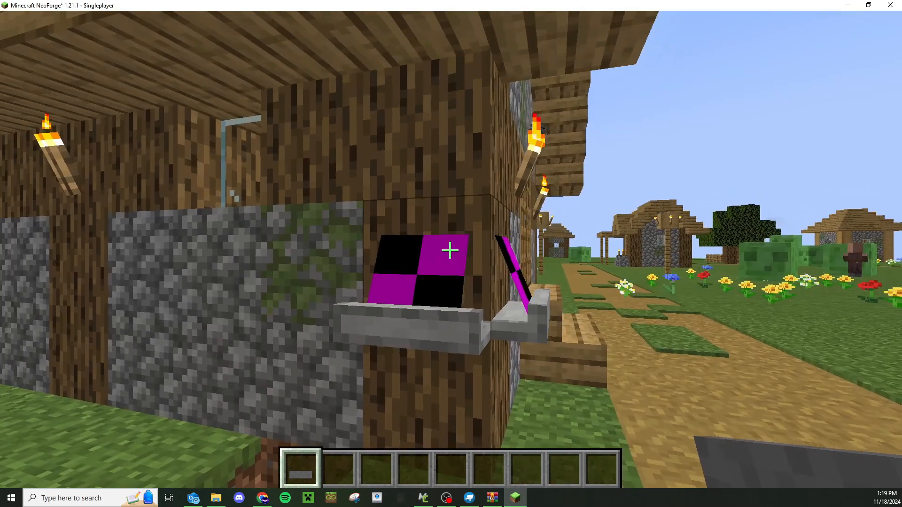
{"action": "key", "text": "d"}
{"action": "key", "text": "w"}
{"action": "key", "text": "a"}
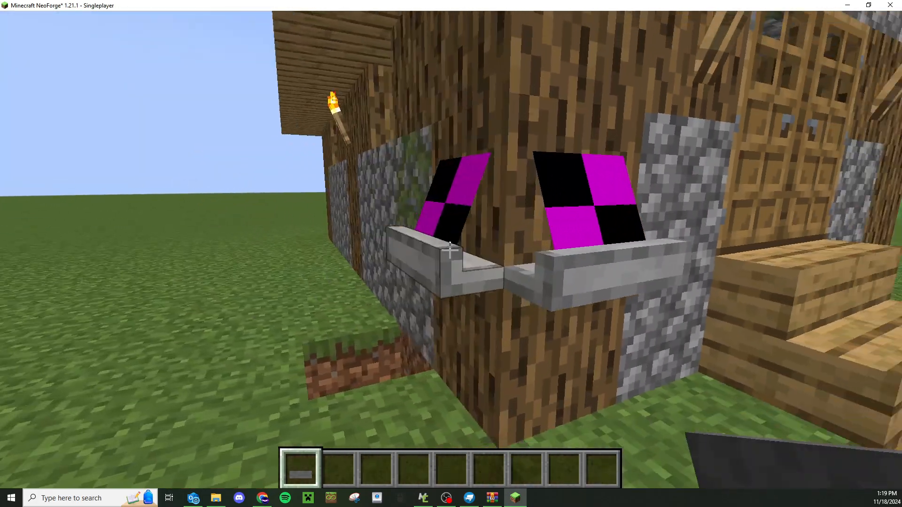
{"action": "key", "text": "a"}
{"action": "key", "text": "w"}
{"action": "key", "text": "s"}
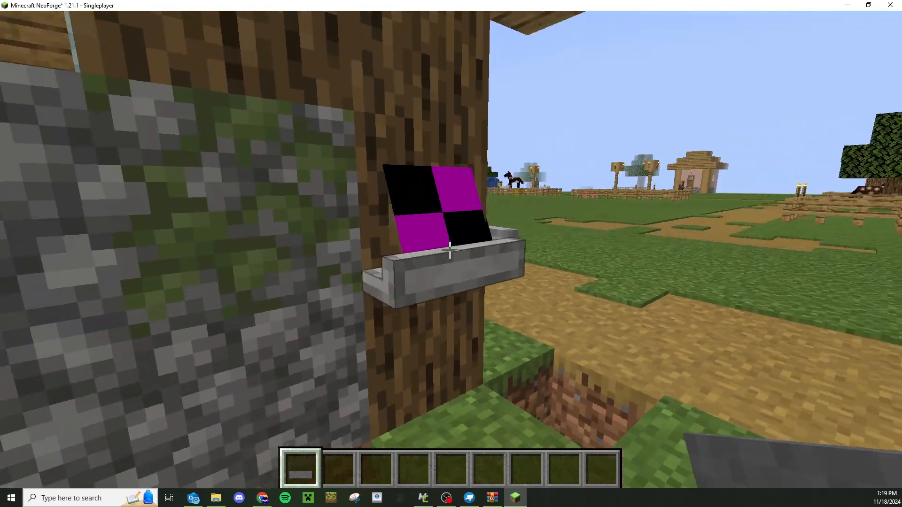
{"action": "key", "text": "a"}
{"action": "key", "text": "d"}
{"action": "right_click", "coordinate": [450, 250]}
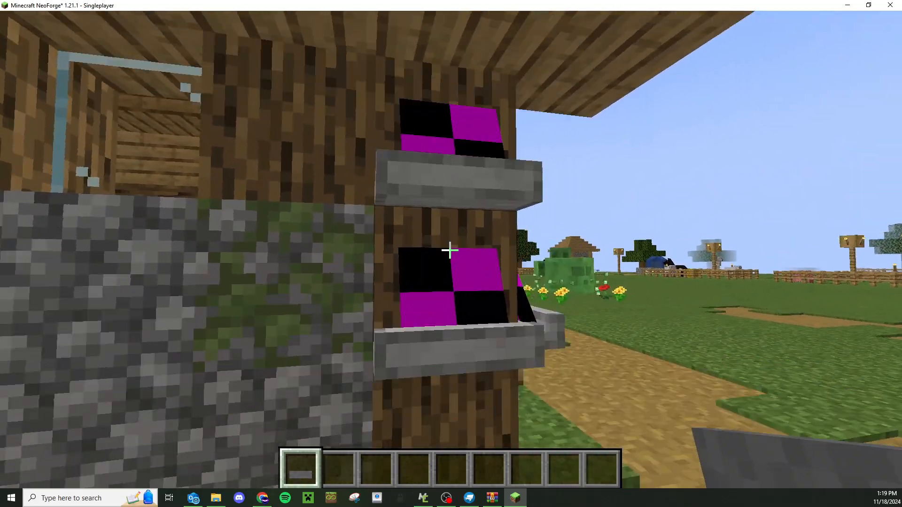
{"action": "key", "text": "d"}
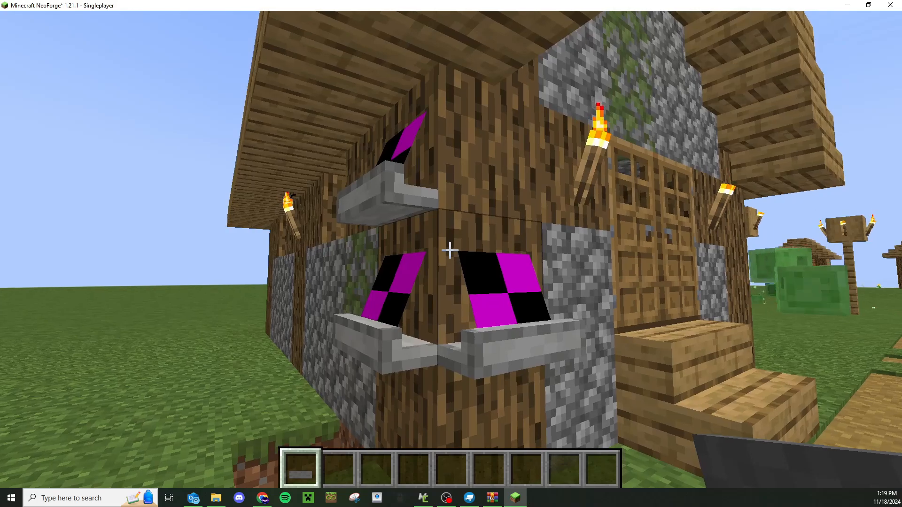
Break the corner log behind the two lower display racks and check how the racks respond
{"action": "left_click", "coordinate": [450, 250]}
{"action": "key", "text": "w"}
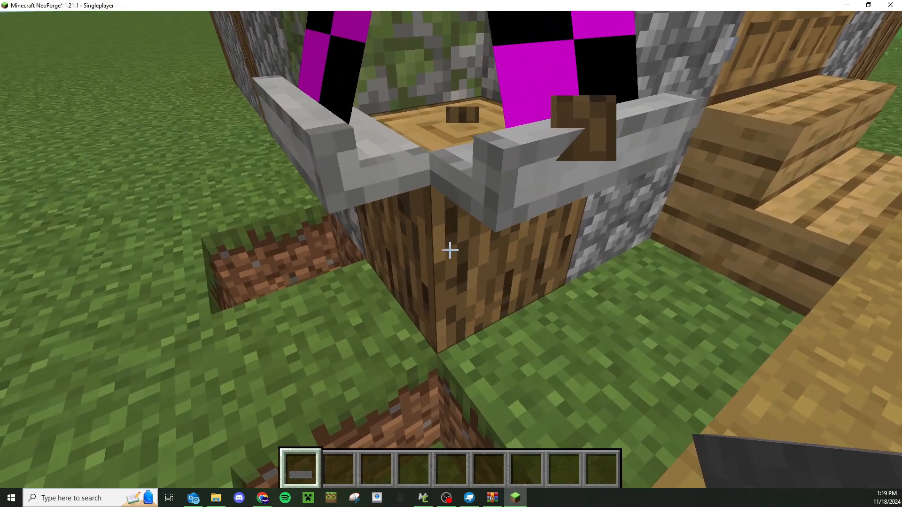
{"action": "key", "text": "d"}
{"action": "key", "text": "a"}
{"action": "key", "text": "s"}
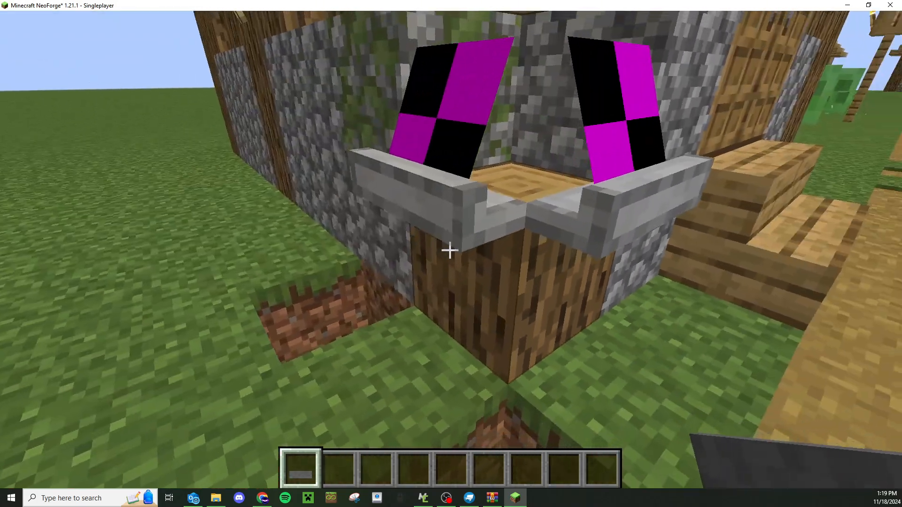
{"action": "key", "text": "d"}
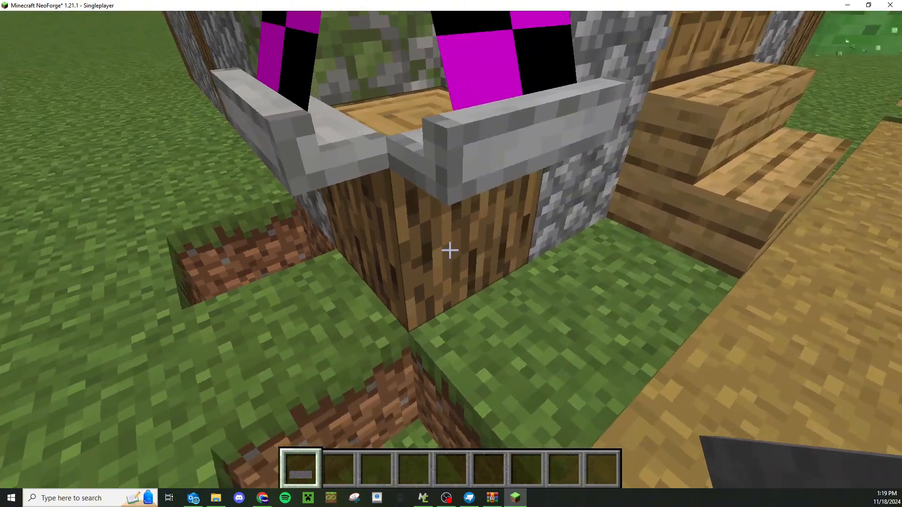
Pick the placed display rack block into the hotbar to test which item it gives
{"action": "key", "text": "w"}
{"action": "middle_click", "coordinate": [450, 250]}
{"action": "key", "text": "s"}
{"action": "key", "text": "a"}
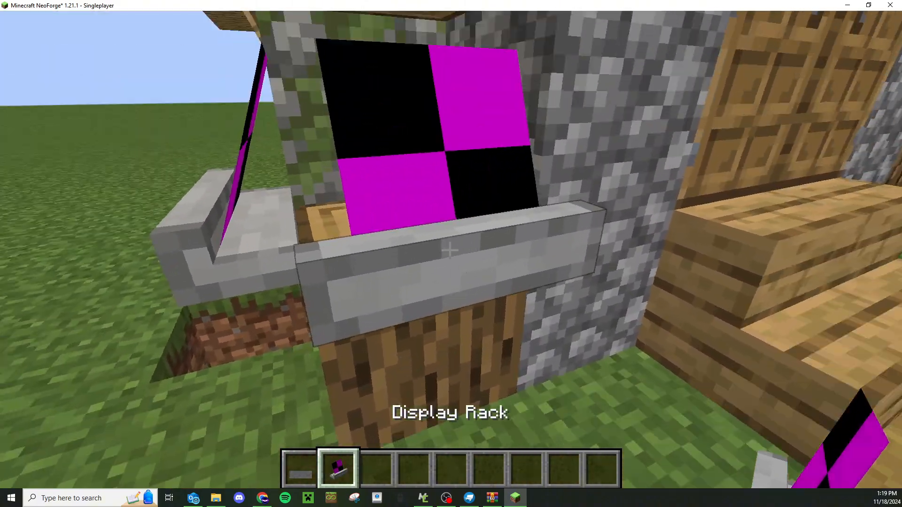
{"action": "key", "text": "w"}
{"action": "key", "text": "d"}
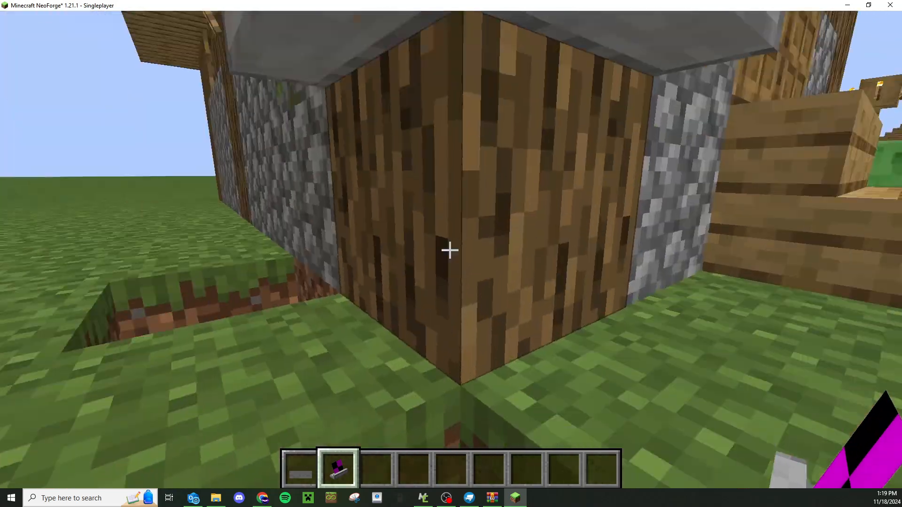
{"action": "key", "text": "space"}
{"action": "key", "text": "space"}
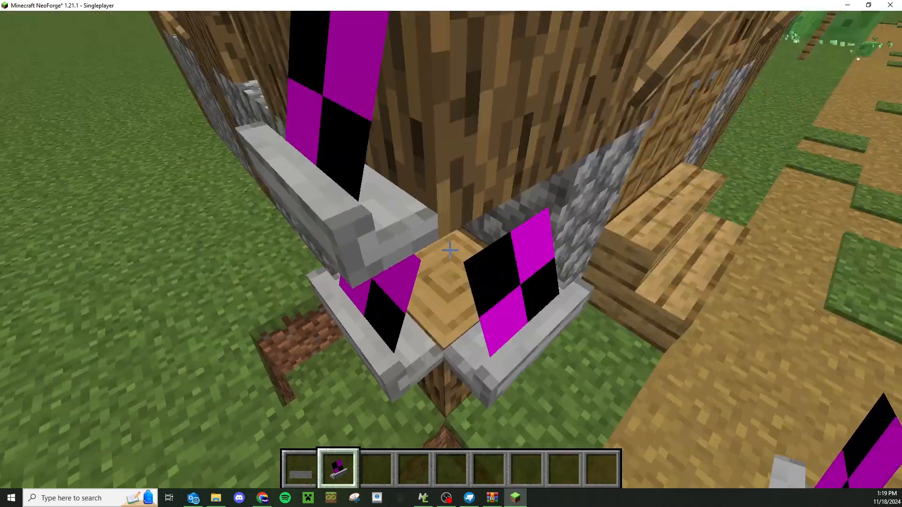
Remove the picked Display Rack block from the second hotbar slot using the creative inventory
{"action": "key", "text": "s"}
{"action": "key", "text": "e"}
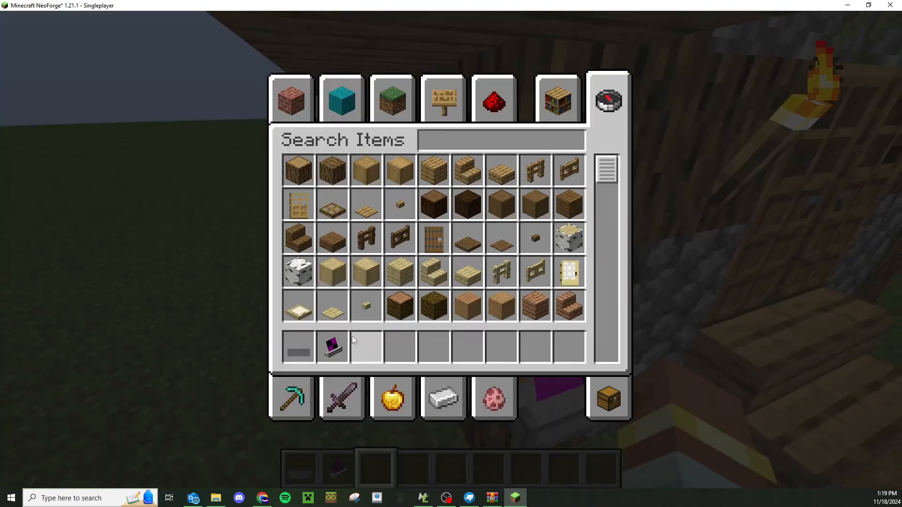
{"action": "left_click", "coordinate": [341, 347]}
{"action": "left_click", "coordinate": [429, 276]}
{"action": "key", "text": "e"}
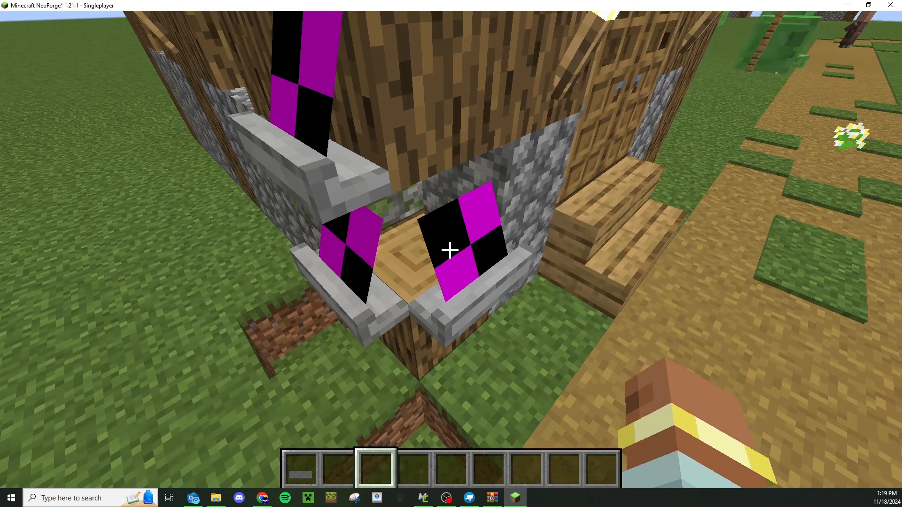
{"action": "key", "text": "a"}
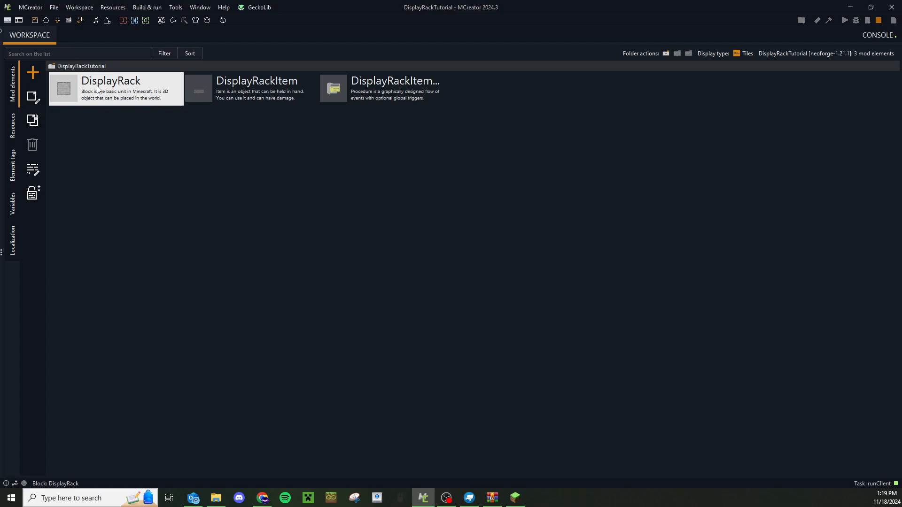
Set DisplayRackItem as both the creative pick item and the custom drop of the DisplayRack block
{"action": "double_click", "coordinate": [98, 89]}
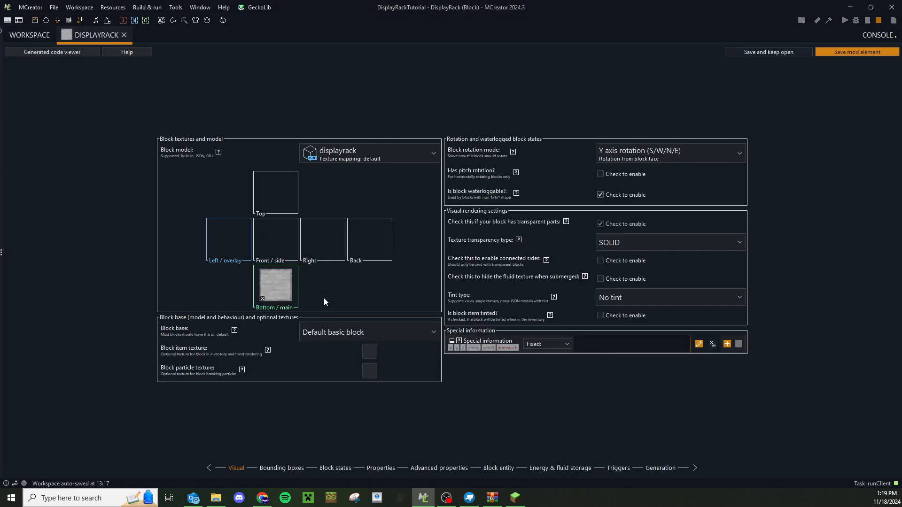
{"action": "left_click", "coordinate": [379, 467]}
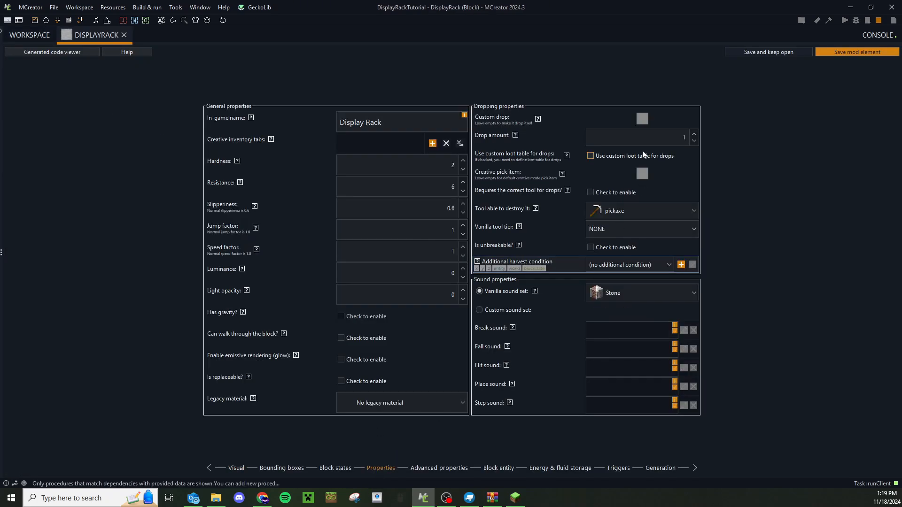
{"action": "left_click", "coordinate": [643, 175]}
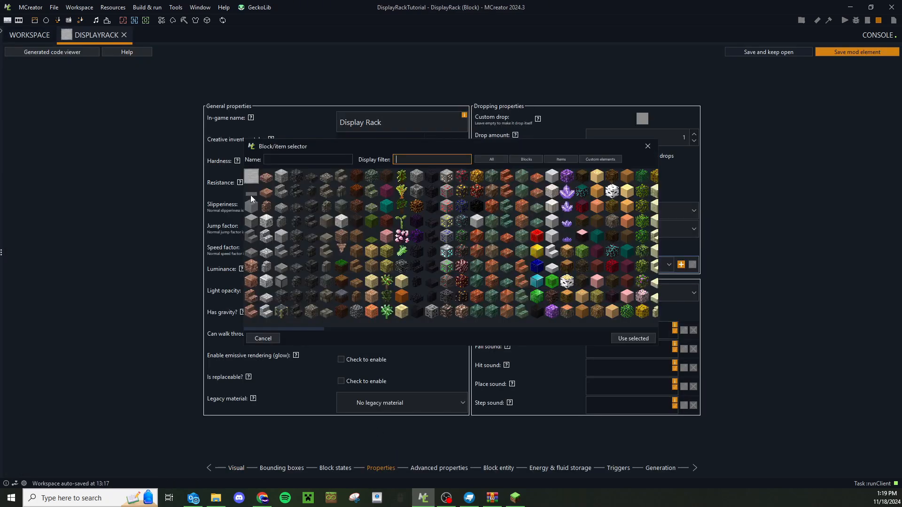
{"action": "left_click", "coordinate": [252, 192]}
{"action": "left_click", "coordinate": [636, 341]}
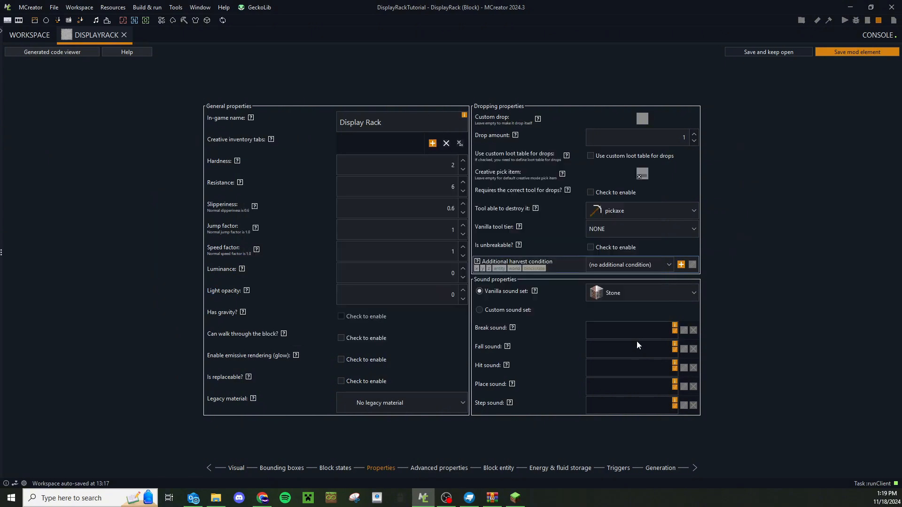
{"action": "left_click", "coordinate": [641, 122]}
{"action": "left_click", "coordinate": [254, 194]}
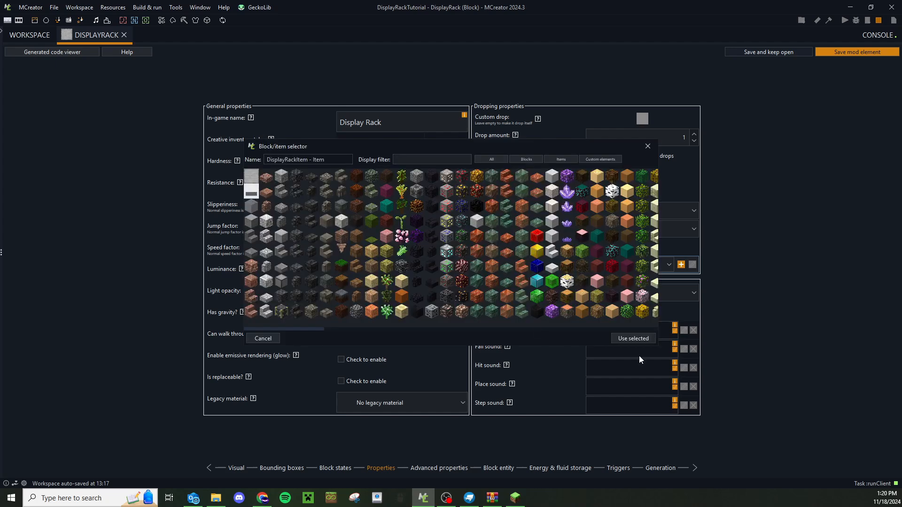
{"action": "left_click", "coordinate": [635, 338]}
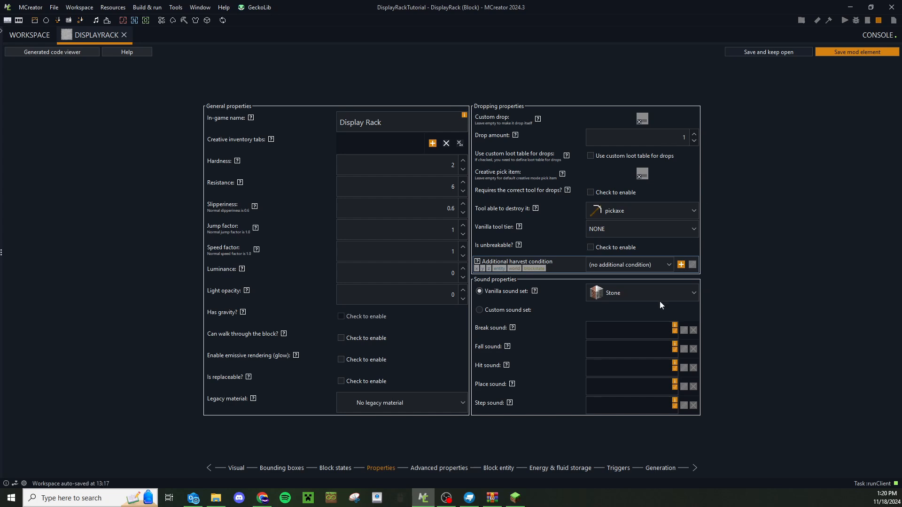
Create the procedure DisplayRackNeighbourBlockChanges for the block's trigger on neighbour block changes
{"action": "left_click", "coordinate": [619, 470]}
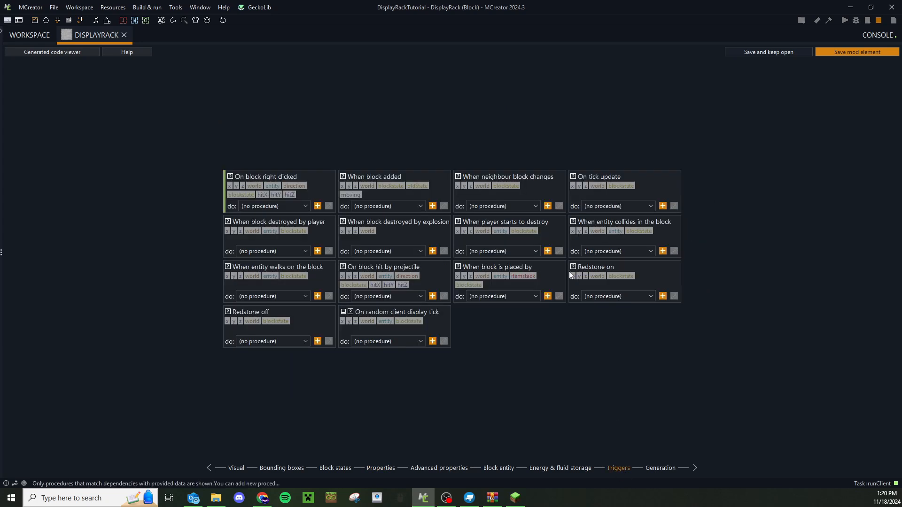
{"action": "left_click", "coordinate": [548, 207]}
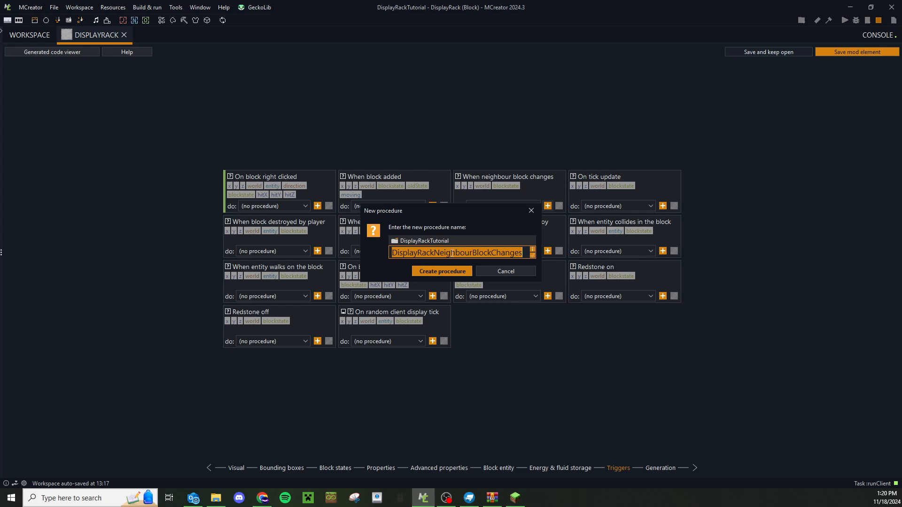
{"action": "left_click", "coordinate": [462, 271]}
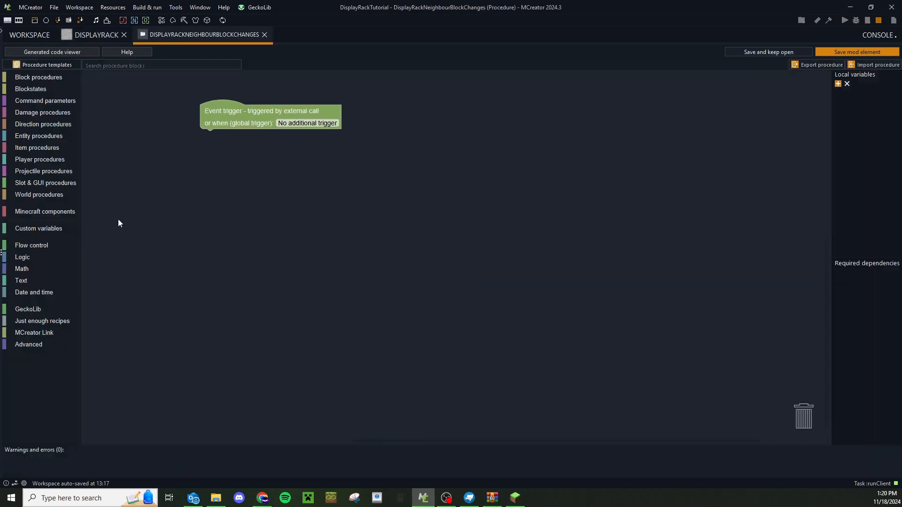
Build an if/else-if chain testing the block's direction for NORTH, SOUTH, WEST and EAST, nesting a NORTH-side solid check at z + 1 in the first branch
{"action": "left_click", "coordinate": [55, 245]}
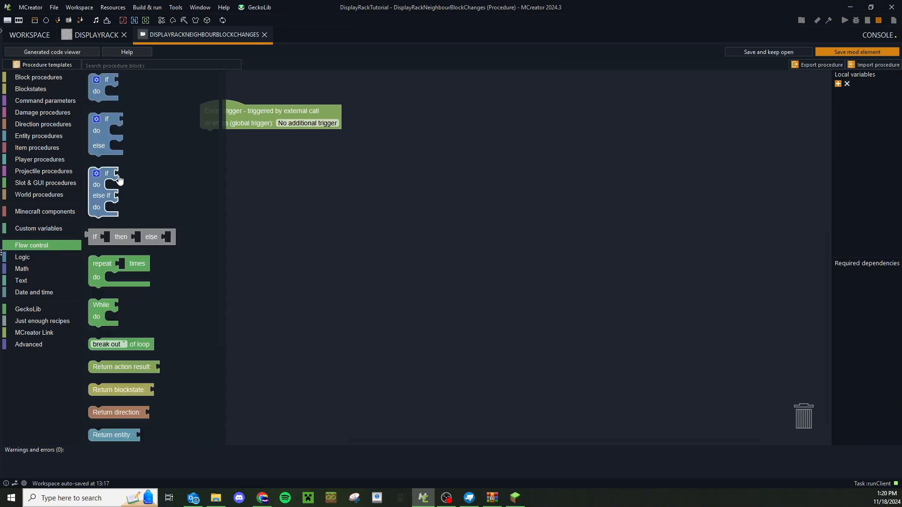
{"action": "left_click_drag", "start_coordinate": [115, 179], "coordinate": [216, 143]}
{"action": "left_click", "coordinate": [39, 77]}
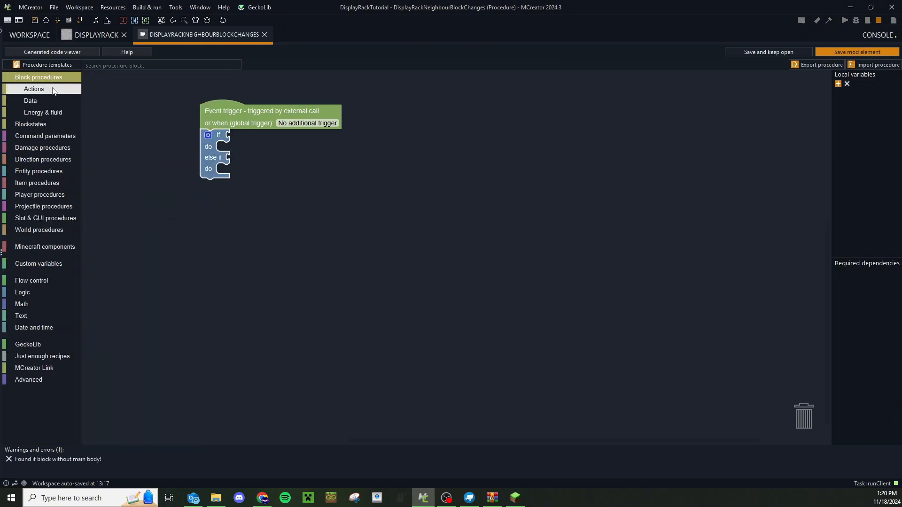
{"action": "left_click", "coordinate": [51, 100]}
{"action": "left_click_drag", "start_coordinate": [141, 205], "coordinate": [284, 216]}
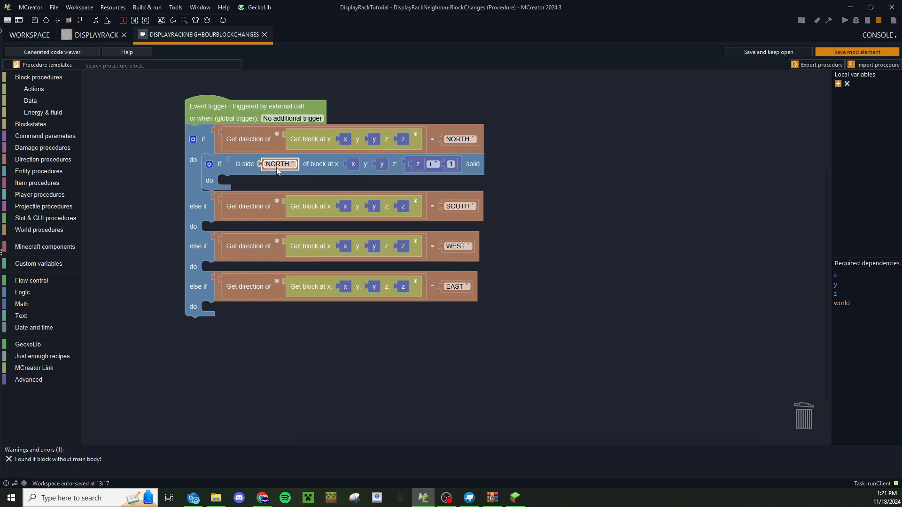
Negate the nested NORTH-side solid check with a not block
{"action": "left_click", "coordinate": [276, 166]}
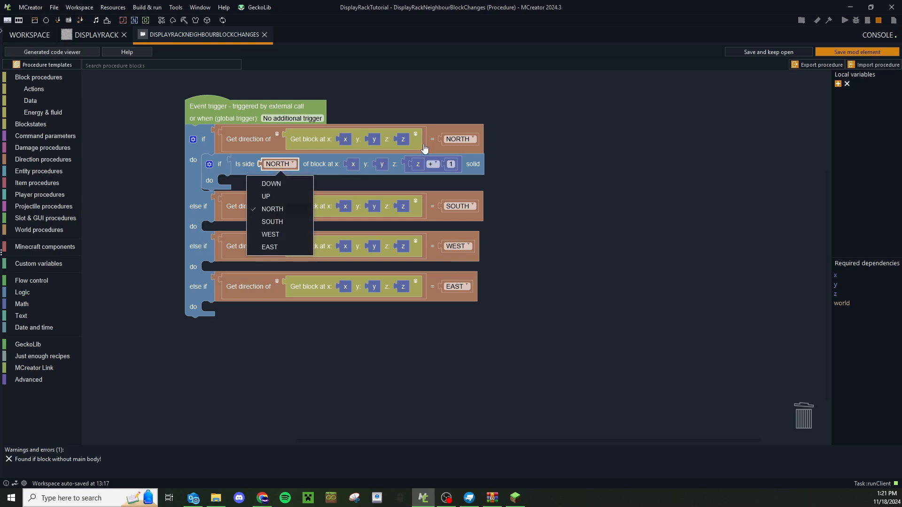
{"action": "left_click", "coordinate": [428, 134]}
{"action": "left_click", "coordinate": [399, 170]}
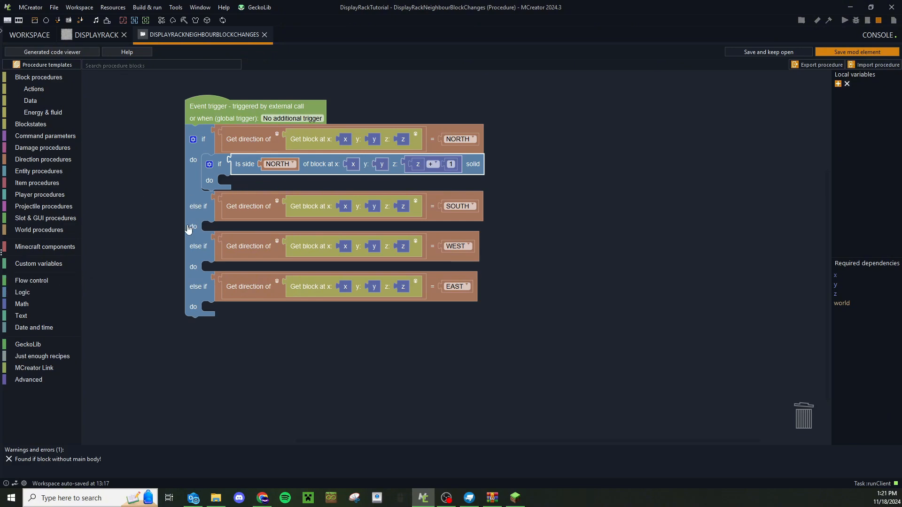
{"action": "left_click", "coordinate": [22, 292]}
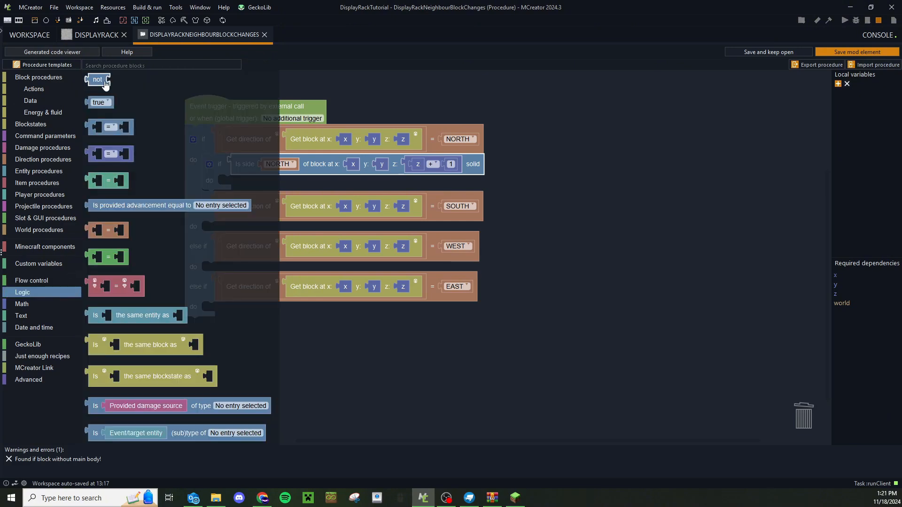
{"action": "left_click_drag", "start_coordinate": [104, 85], "coordinate": [245, 167]}
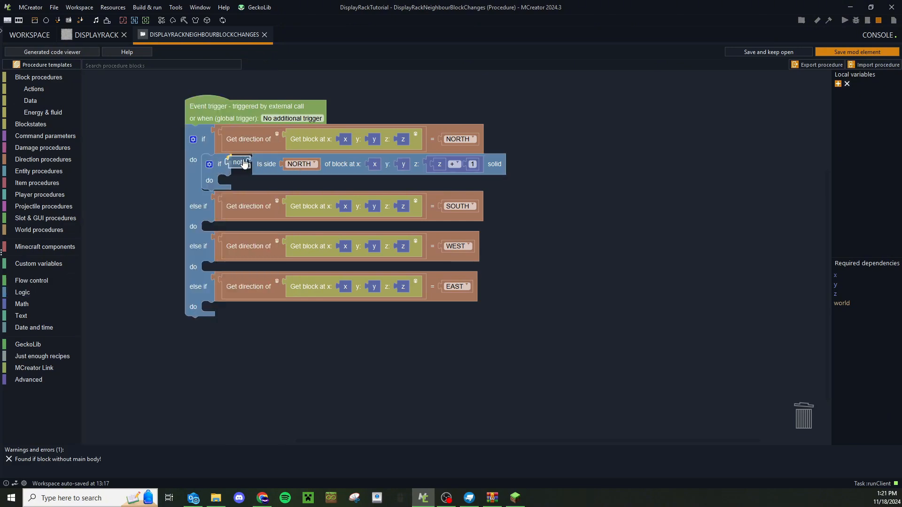
Add a remove-block action with drop at x, y, z inside the nested check of the NORTH branch
{"action": "left_click", "coordinate": [55, 94]}
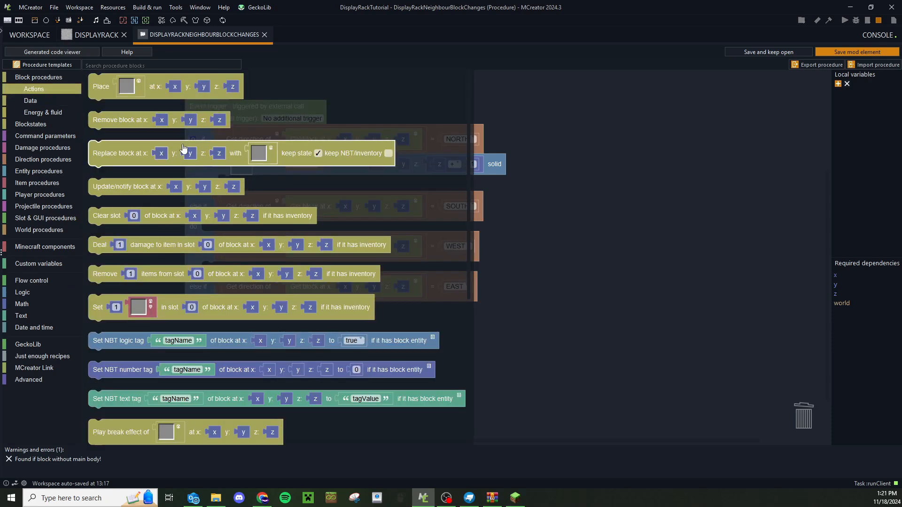
{"action": "scroll", "coordinate": [129, 216], "scroll_direction": "down", "scroll_amount": 5}
{"action": "scroll", "coordinate": [131, 215], "scroll_direction": "down", "scroll_amount": 5}
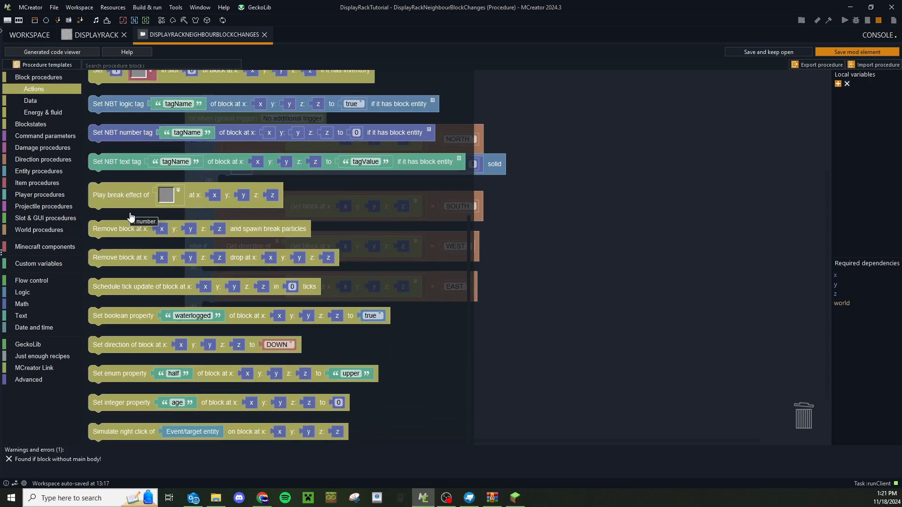
{"action": "left_click_drag", "start_coordinate": [110, 257], "coordinate": [239, 182]}
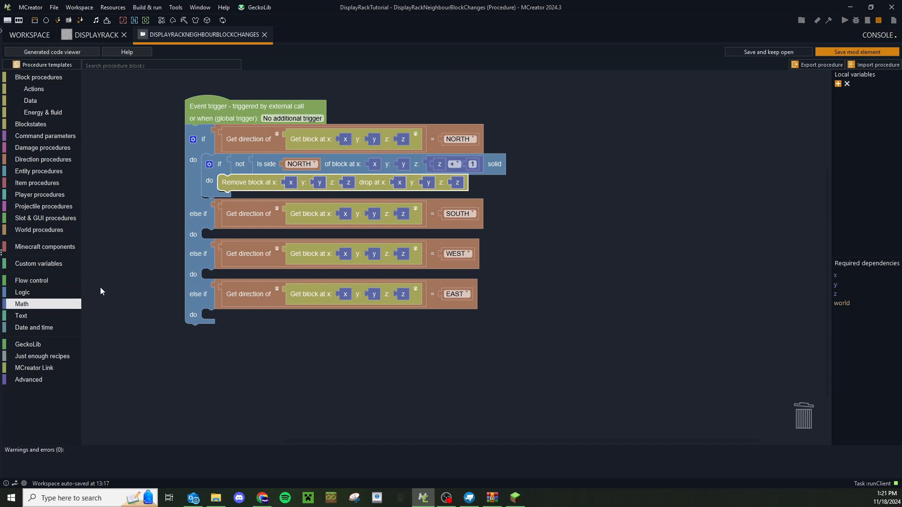
Duplicate the z + 1 expression from the solid check onto the empty canvas and set its added number to 0.5
{"action": "right_click", "coordinate": [453, 164]}
{"action": "left_click", "coordinate": [466, 180]}
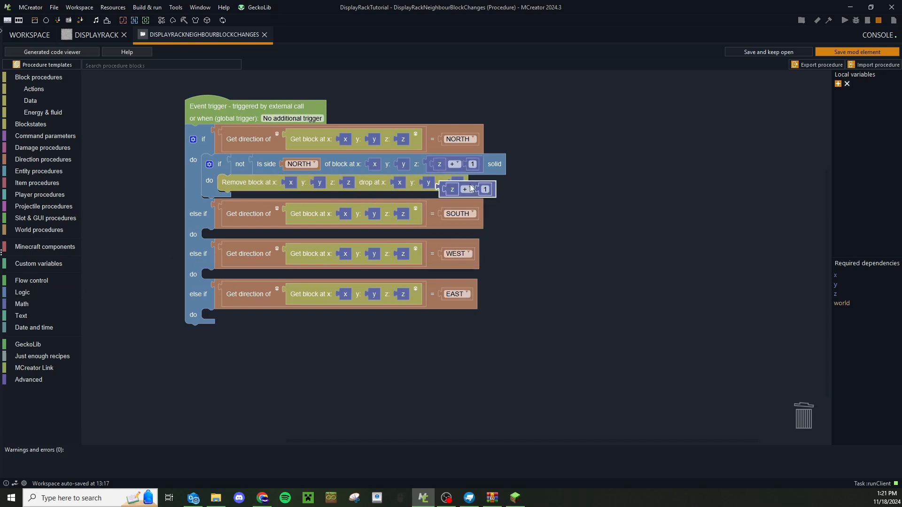
{"action": "left_click_drag", "start_coordinate": [471, 189], "coordinate": [538, 193]}
{"action": "left_click", "coordinate": [551, 194]}
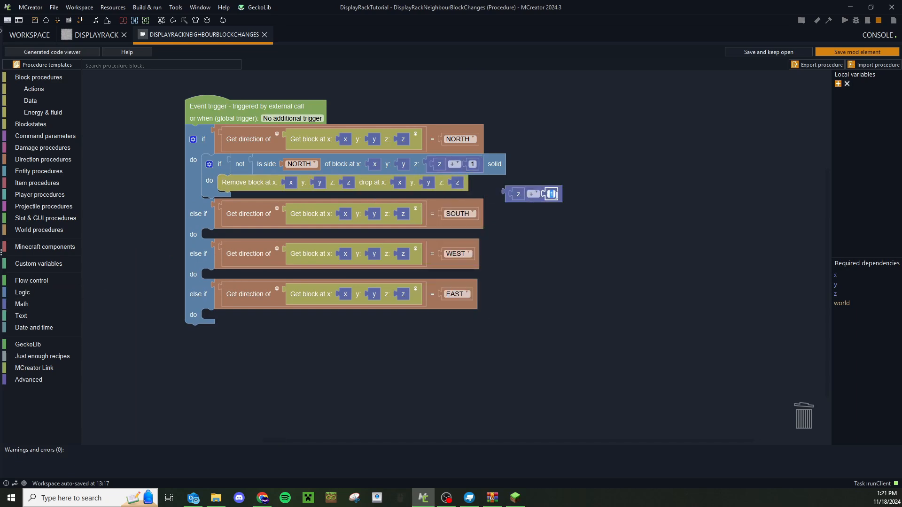
{"action": "type", "text": "0.5"}
{"action": "left_click", "coordinate": [517, 196]}
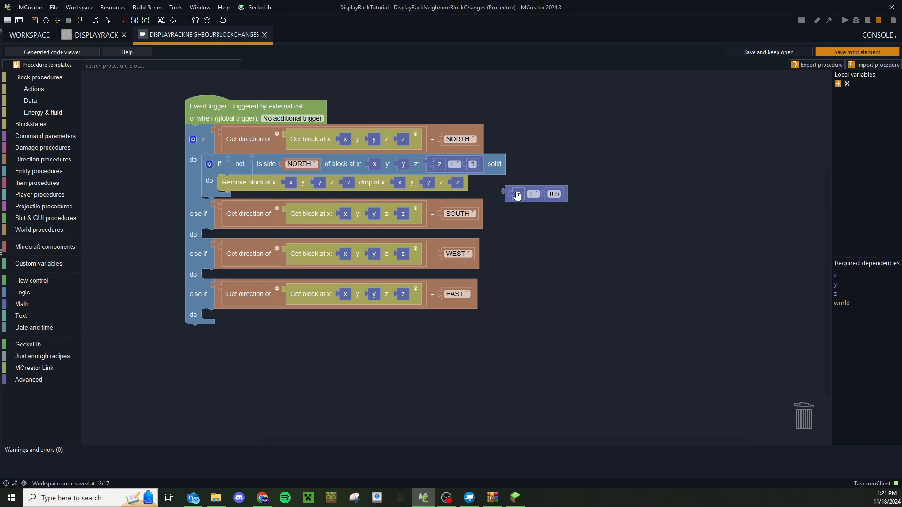
Offset the drop location of the NORTH branch's remove-block action to x + 0.5, y + 0.5 and z + 0.5
{"action": "left_click", "coordinate": [460, 186]}
{"action": "key", "text": "Delete"}
{"action": "left_click_drag", "start_coordinate": [537, 197], "coordinate": [477, 212]}
{"action": "key", "text": "ctrl+c"}
{"action": "key", "text": "ctrl+v"}
{"action": "left_click", "coordinate": [476, 212]}
{"action": "key", "text": "Delete"}
{"action": "left_click_drag", "start_coordinate": [495, 211], "coordinate": [397, 186]}
{"action": "key", "text": "ctrl+c"}
{"action": "key", "text": "ctrl+v"}
{"action": "left_click", "coordinate": [439, 211]}
{"action": "key", "text": "Delete"}
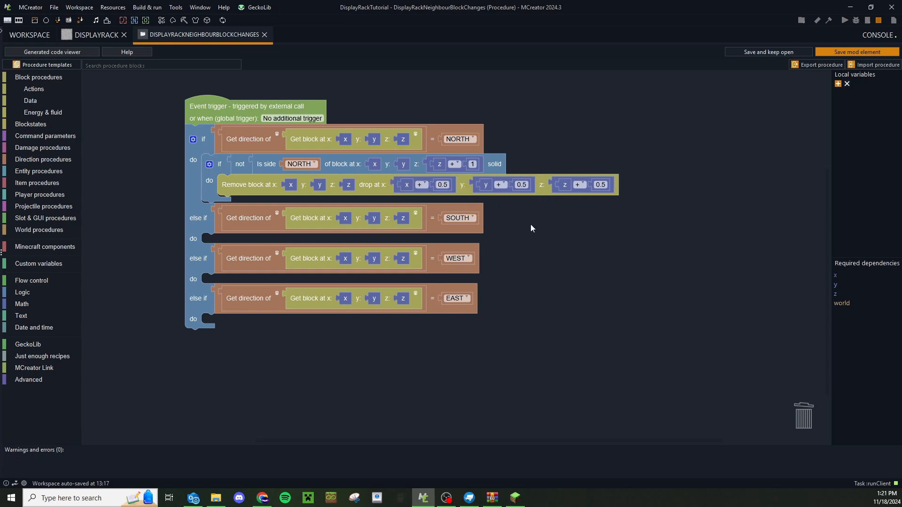
Copy the nested solid check with its remove-block action from the NORTH branch into the SOUTH branch
{"action": "left_click_drag", "start_coordinate": [569, 137], "coordinate": [570, 141]}
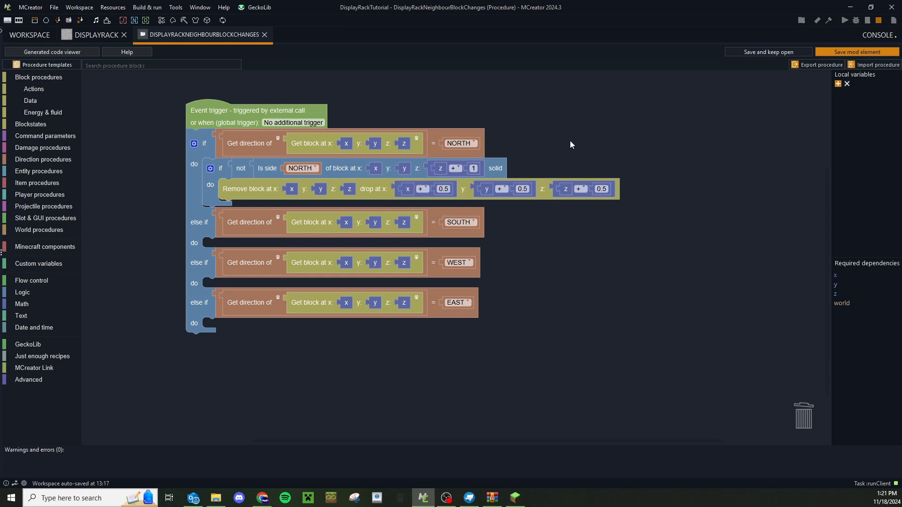
{"action": "left_click", "coordinate": [221, 171]}
{"action": "key", "text": "ctrl+c"}
{"action": "key", "text": "ctrl+v"}
{"action": "left_click_drag", "start_coordinate": [282, 195], "coordinate": [265, 255]}
Set the SOUTH branch's solid check to the SOUTH side of the block at z - 1
{"action": "left_click", "coordinate": [303, 248]}
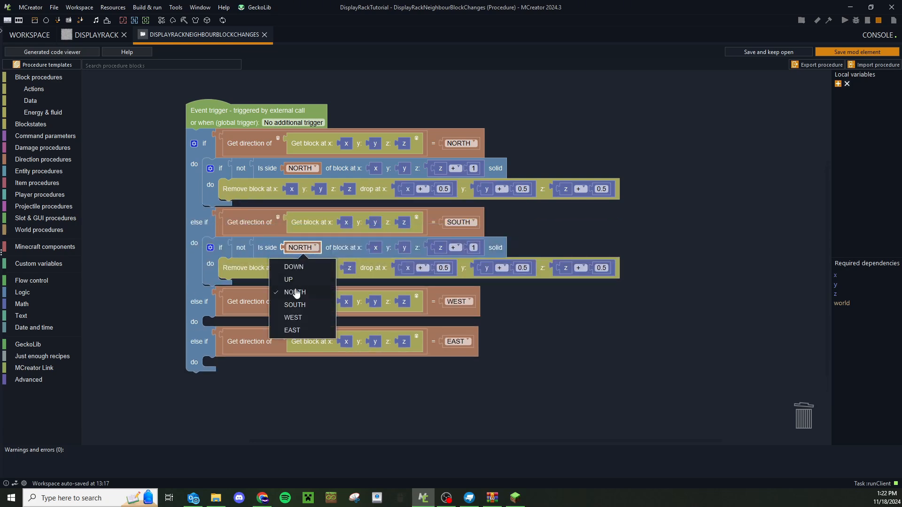
{"action": "left_click", "coordinate": [294, 305]}
{"action": "left_click", "coordinate": [457, 249]}
{"action": "left_click", "coordinate": [452, 279]}
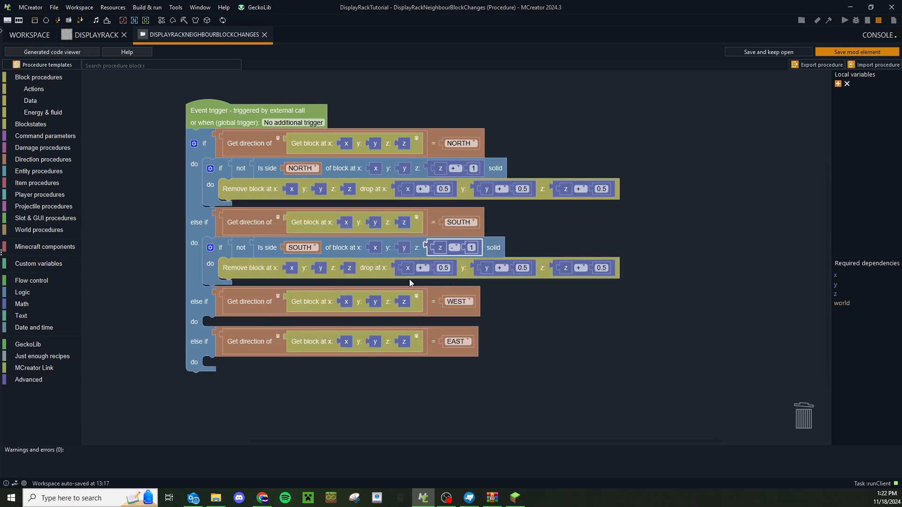
Duplicate the SOUTH solid-side check into the WEST branch, with its side set to WEST and its block x coordinate to x + 1
{"action": "left_click", "coordinate": [235, 257]}
{"action": "key", "text": "ctrl+c"}
{"action": "key", "text": "ctrl+v"}
{"action": "left_click_drag", "start_coordinate": [236, 290], "coordinate": [223, 344]}
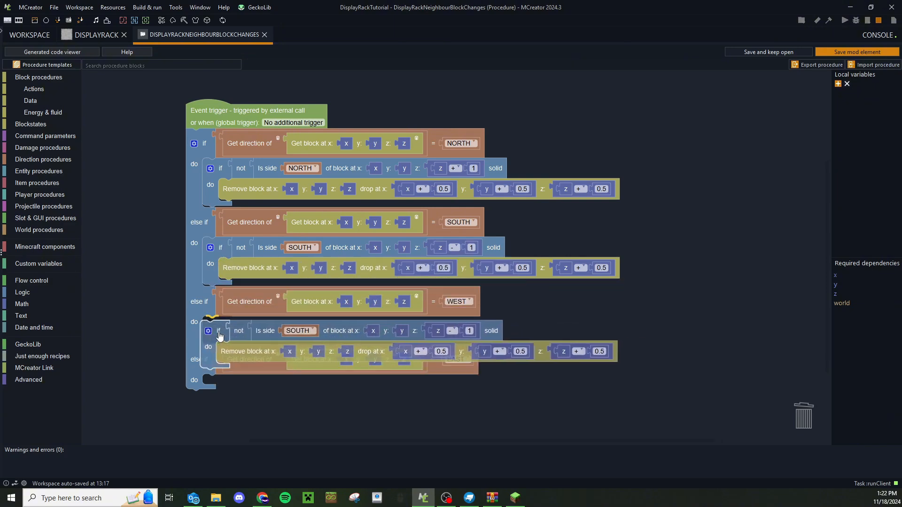
{"action": "left_click", "coordinate": [306, 328]}
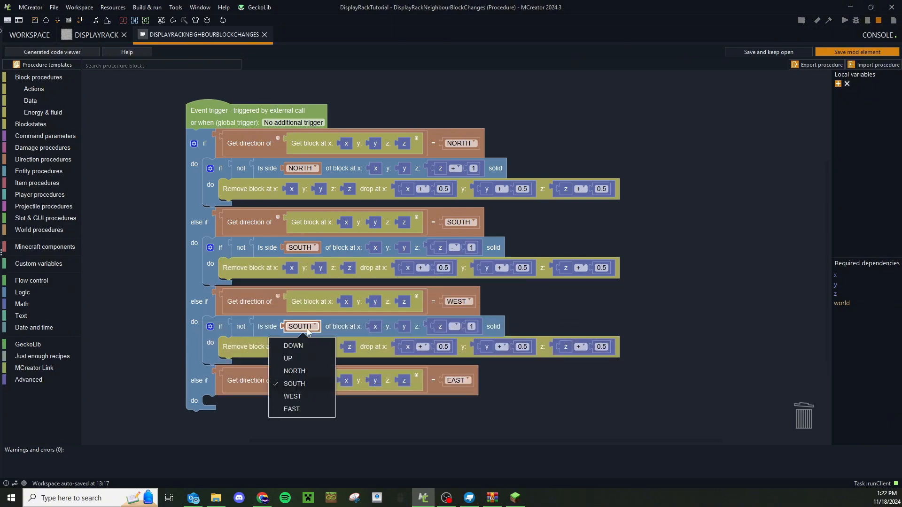
{"action": "left_click", "coordinate": [303, 400]}
{"action": "left_click_drag", "start_coordinate": [448, 328], "coordinate": [404, 326]}
Duplicate the WEST check into the EAST branch with side EAST and block x set to x - 1, and save the procedure and DisplayRack block
{"action": "left_click", "coordinate": [516, 164]}
{"action": "key", "text": "ctrl+c"}
{"action": "key", "text": "ctrl+v"}
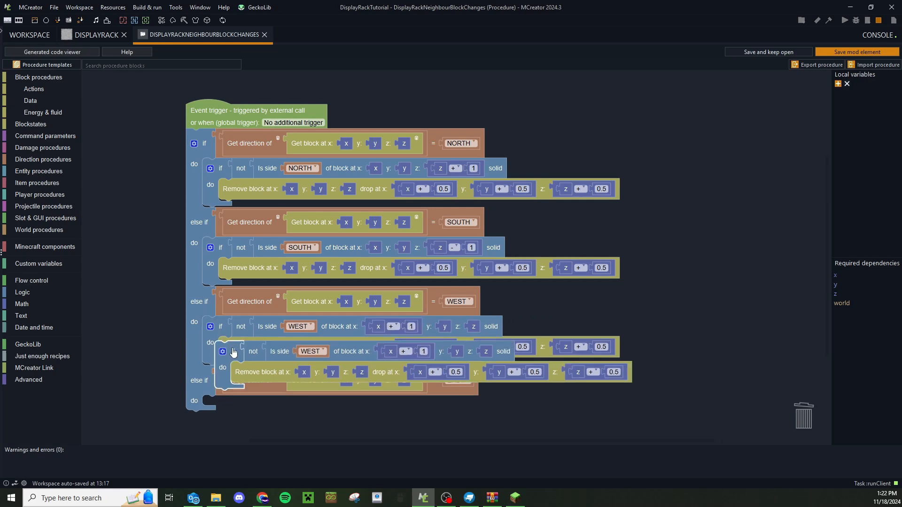
{"action": "left_click_drag", "start_coordinate": [293, 350], "coordinate": [275, 409]}
{"action": "left_click", "coordinate": [299, 407]}
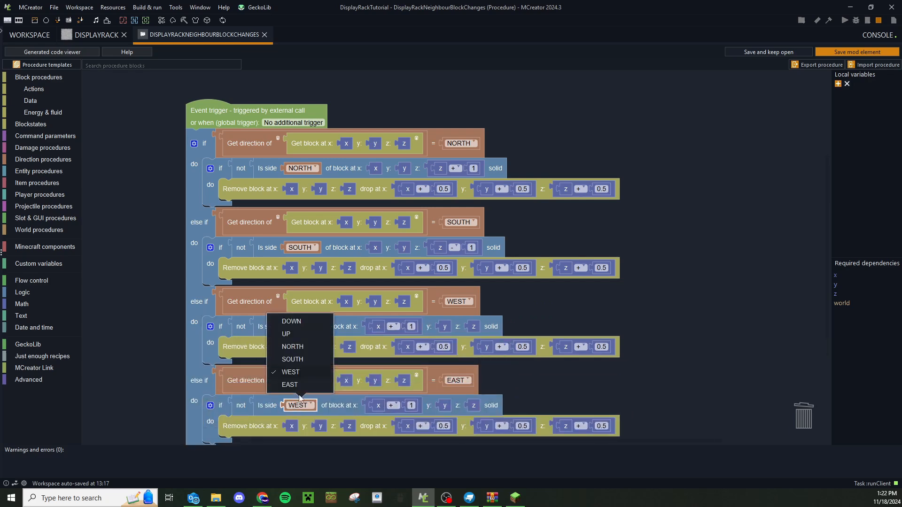
{"action": "left_click", "coordinate": [290, 385]}
{"action": "left_click", "coordinate": [391, 406]}
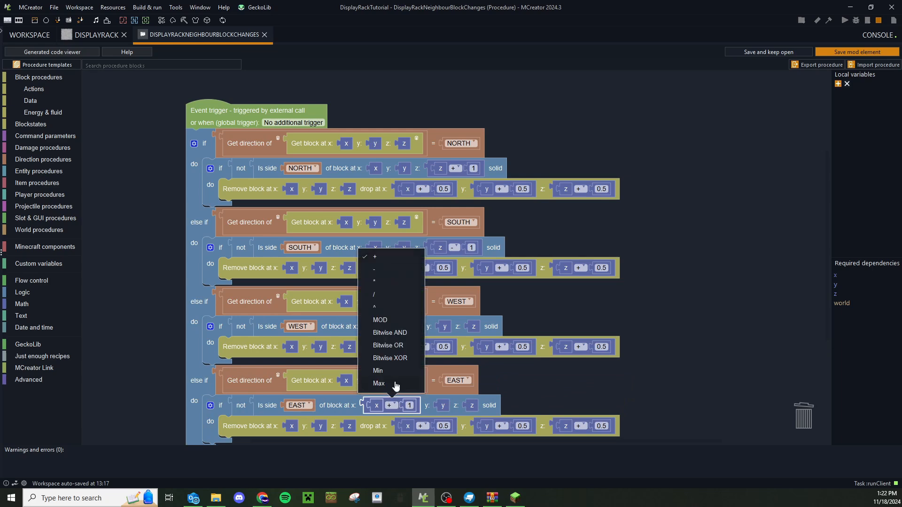
{"action": "left_click", "coordinate": [389, 267]}
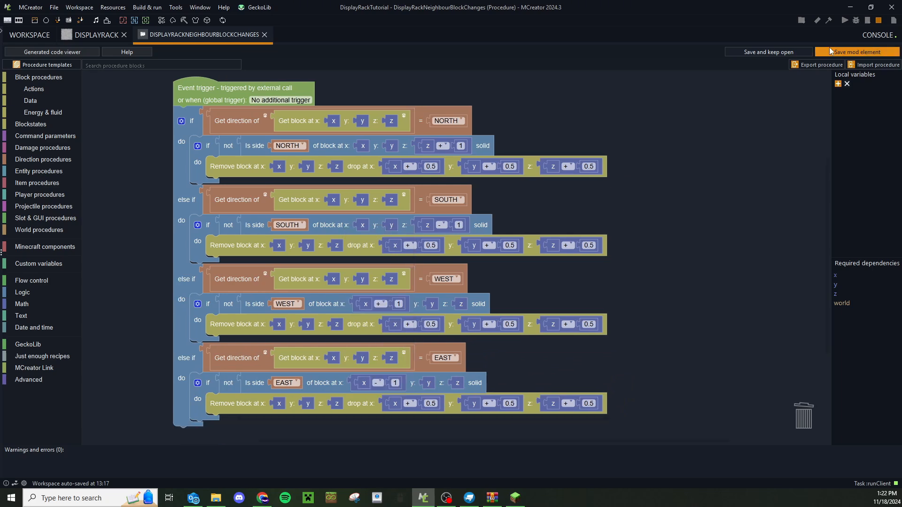
{"action": "left_click", "coordinate": [836, 53]}
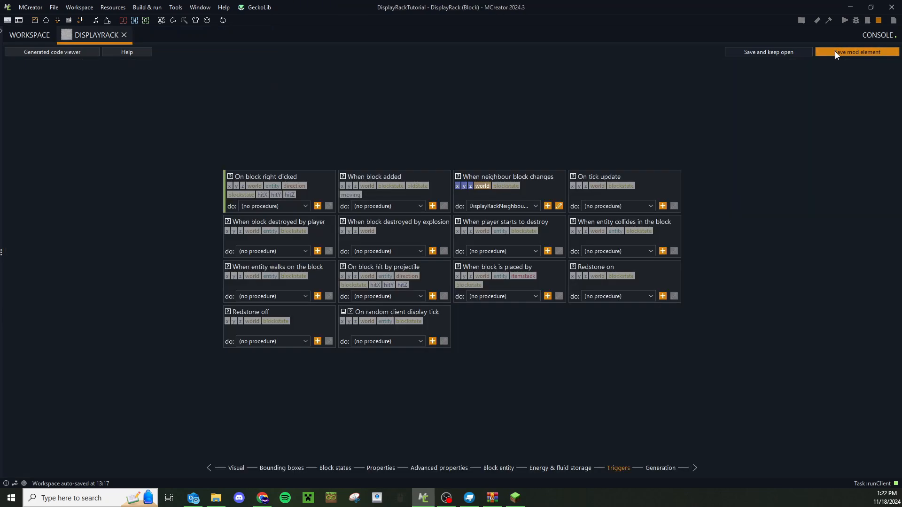
{"action": "left_click", "coordinate": [835, 52]}
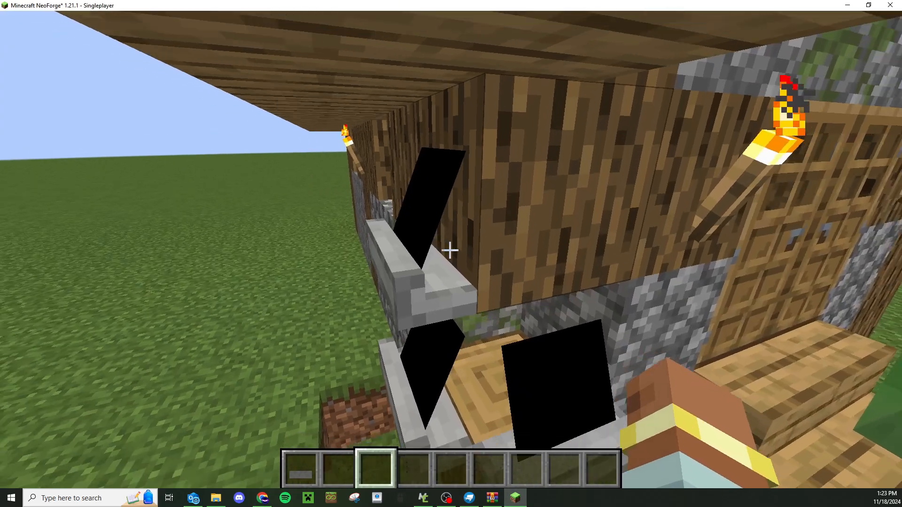
Inspect the item panels of the placed display racks around the house corner in Minecraft
{"action": "key", "text": "s"}
{"action": "key", "text": "shift"}
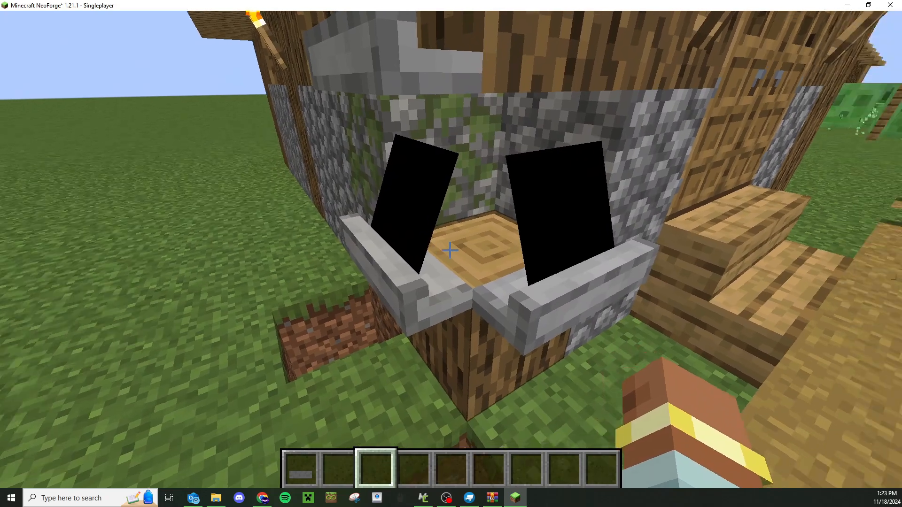
{"action": "key", "text": "space"}
{"action": "key", "text": "a"}
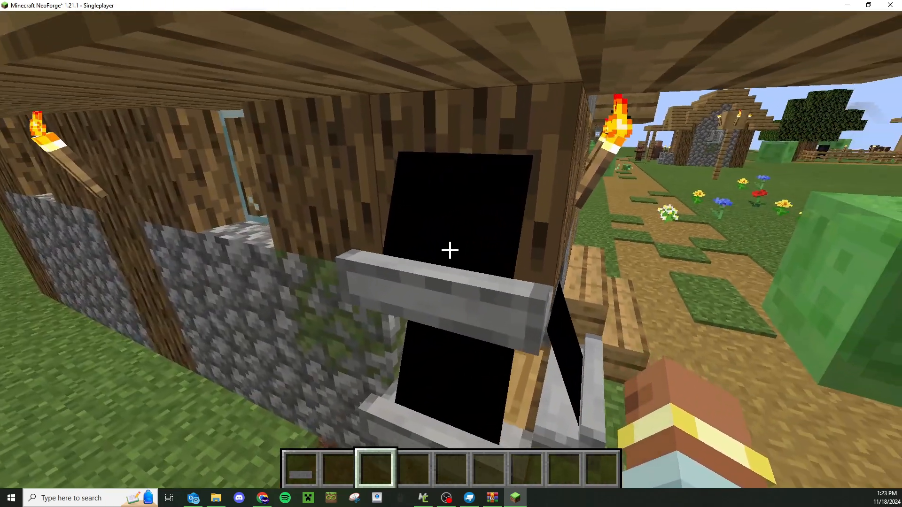
{"action": "key", "text": "d"}
{"action": "key", "text": "a"}
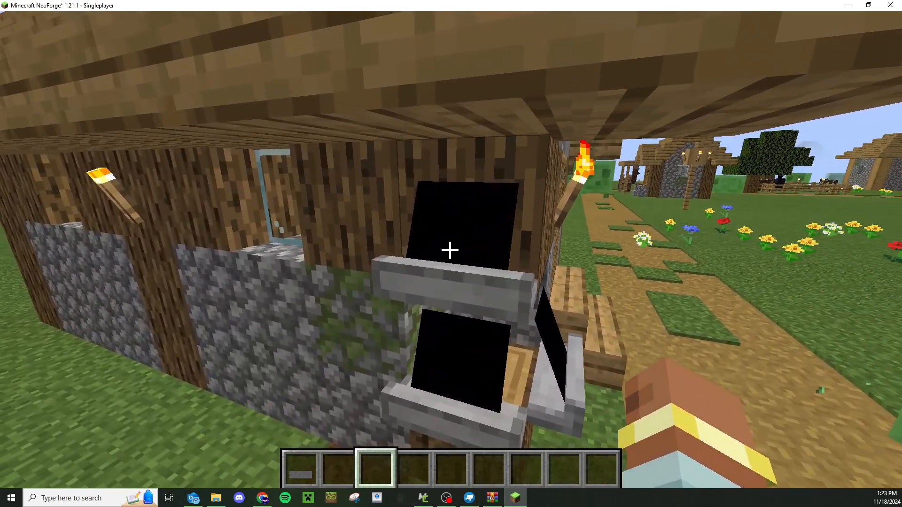
Switch to MCreator, set the DisplayRack block's texture transparency type to CUTOUT and save the block
{"action": "key", "text": "Escape"}
{"action": "key", "text": "alt+Tab"}
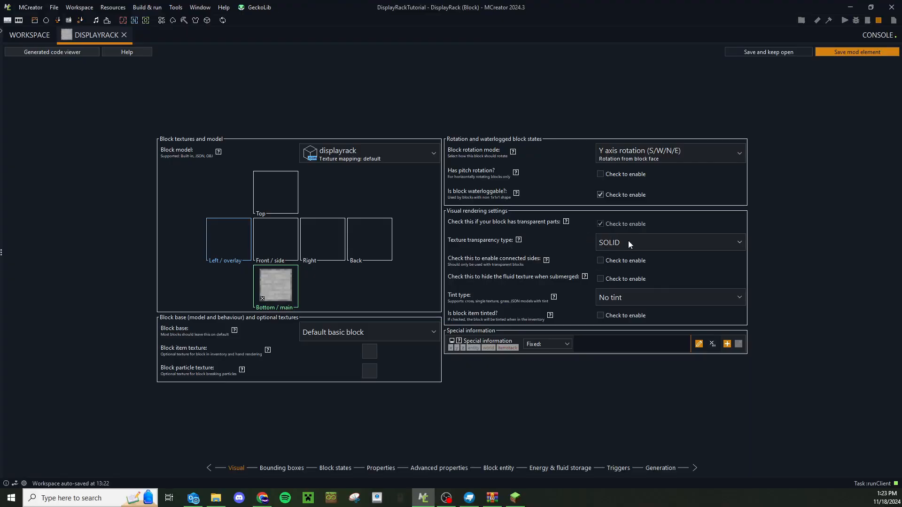
{"action": "left_click", "coordinate": [628, 244]}
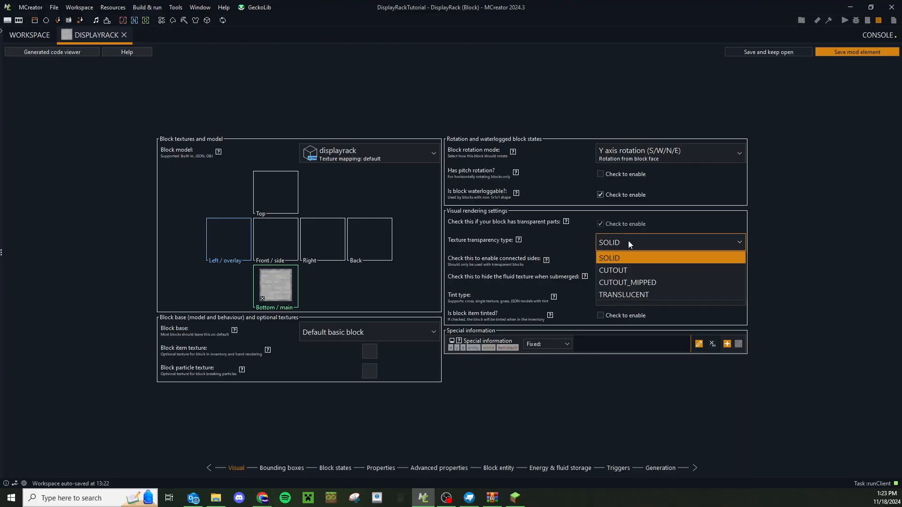
{"action": "left_click", "coordinate": [632, 274]}
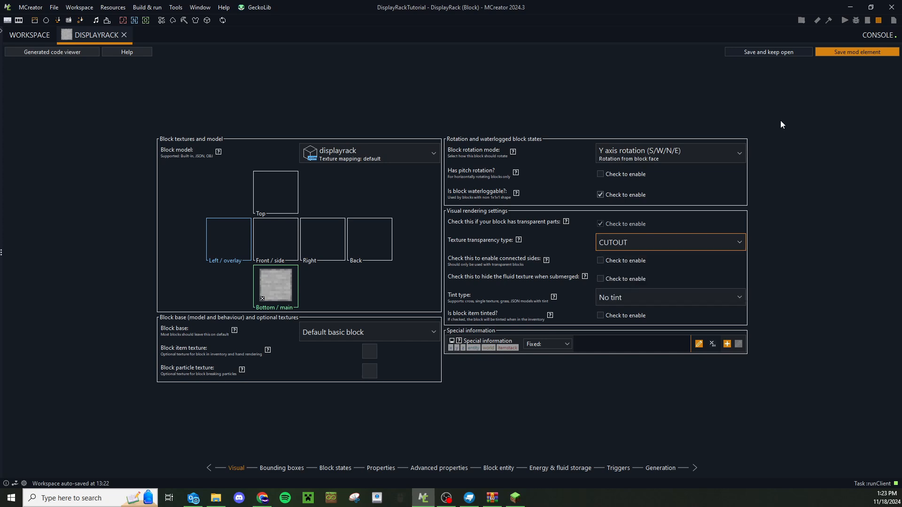
{"action": "left_click", "coordinate": [853, 53]}
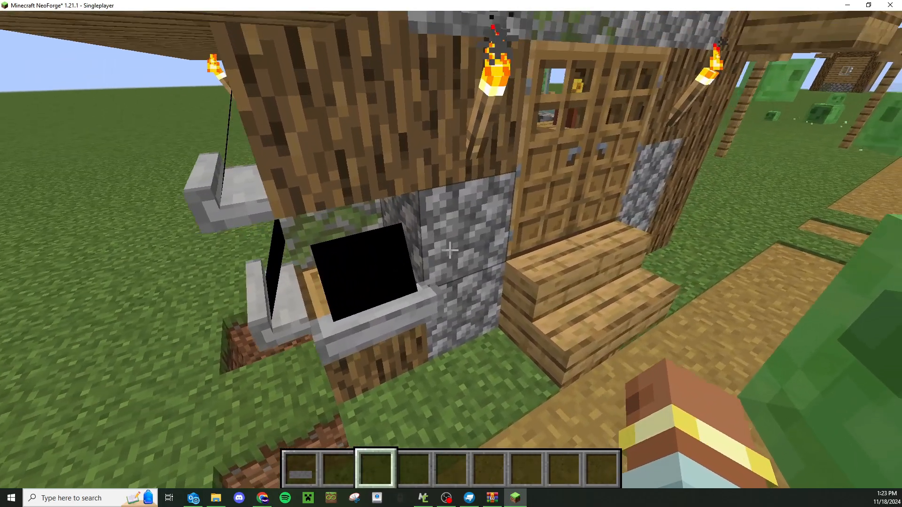
In Minecraft, copy a cobblestone block from the house wall and place it beside the front display rack to test the neighbour update
{"action": "middle_click", "coordinate": [449, 251]}
{"action": "key", "text": "a"}
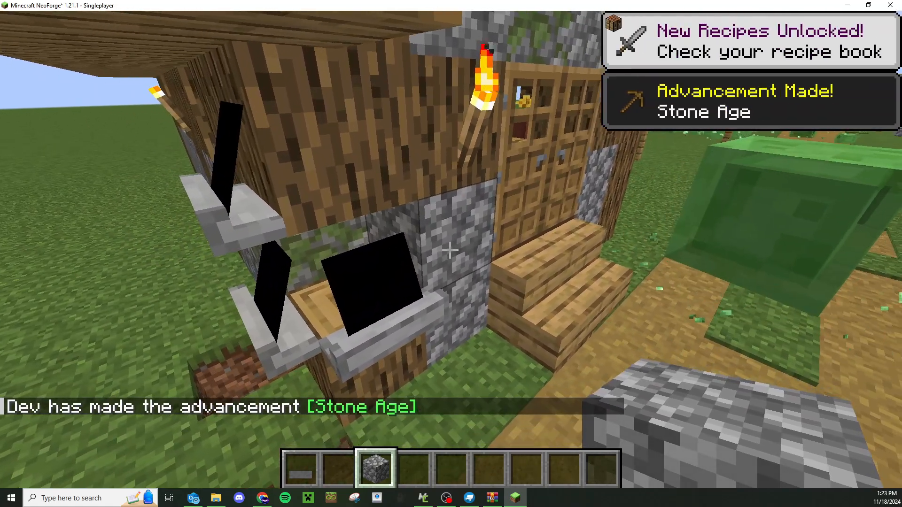
{"action": "right_click", "coordinate": [449, 251]}
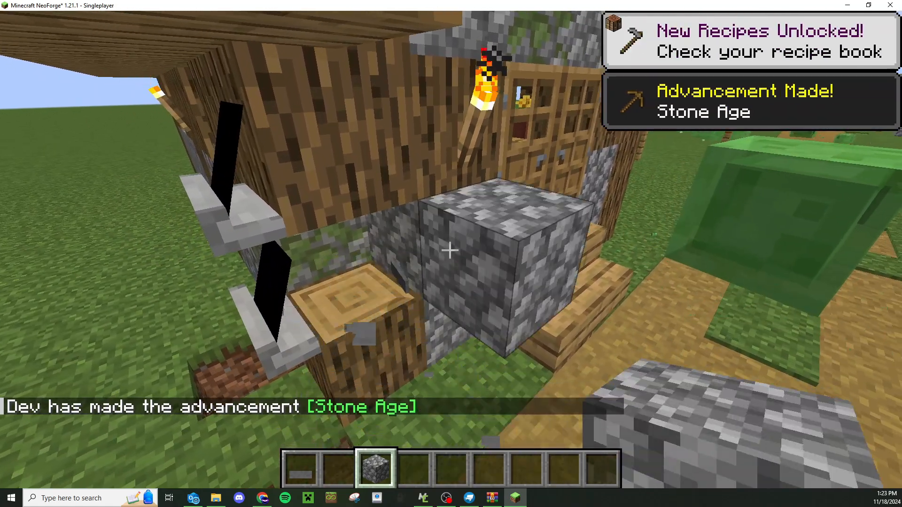
{"action": "key", "text": "w"}
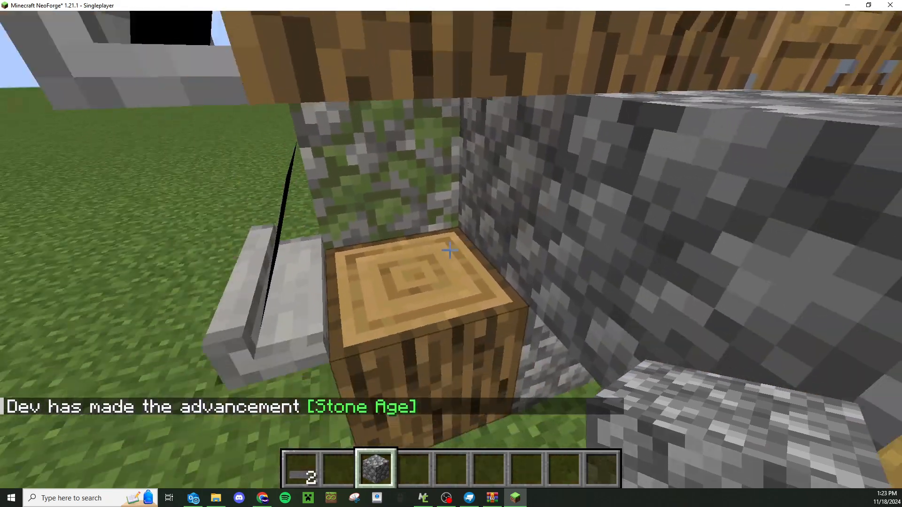
Fill the open corner above the log with cobblestone, and break that block and the protruding cobblestone beside it
{"action": "right_click", "coordinate": [450, 251]}
{"action": "key", "text": "s"}
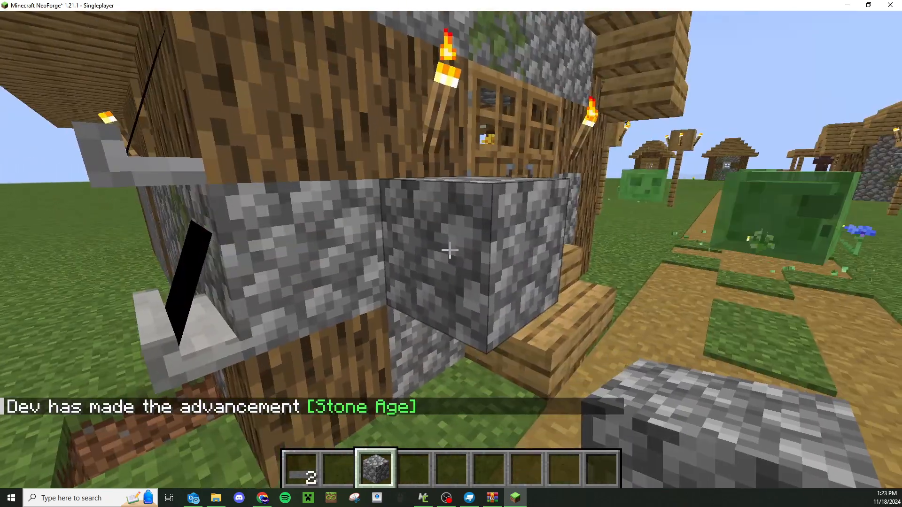
{"action": "left_click", "coordinate": [450, 250]}
{"action": "left_click", "coordinate": [450, 251]}
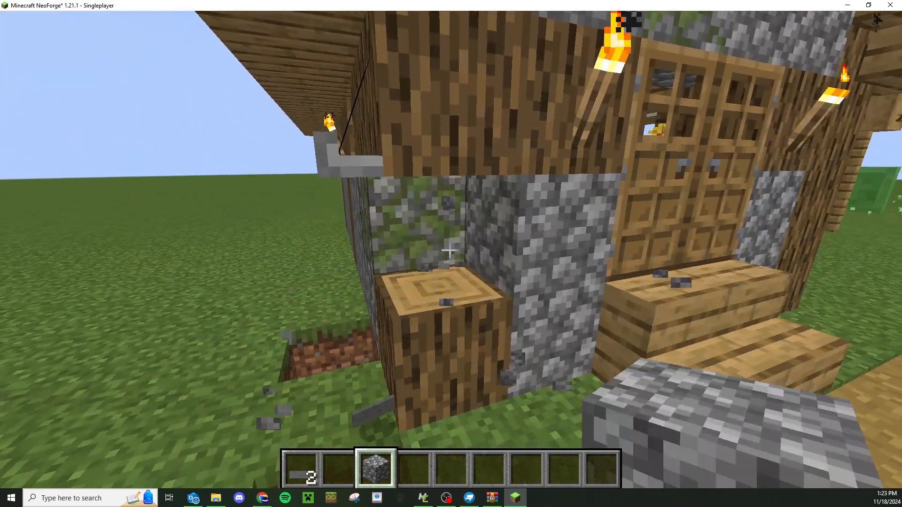
Place a display rack on each of the two outer faces of the corner cobblestone block
{"action": "key", "text": "w"}
{"action": "key", "text": "1"}
{"action": "key", "text": "s"}
{"action": "right_click", "coordinate": [450, 251]}
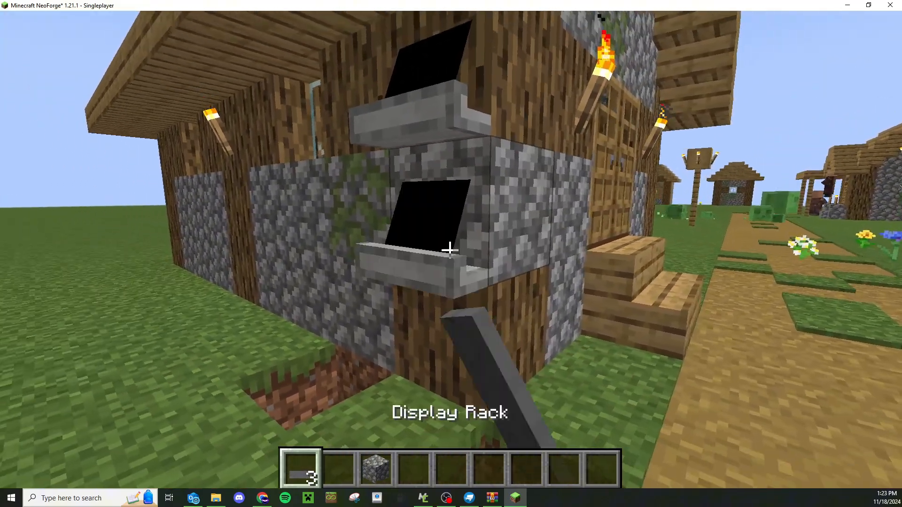
{"action": "right_click", "coordinate": [449, 250]}
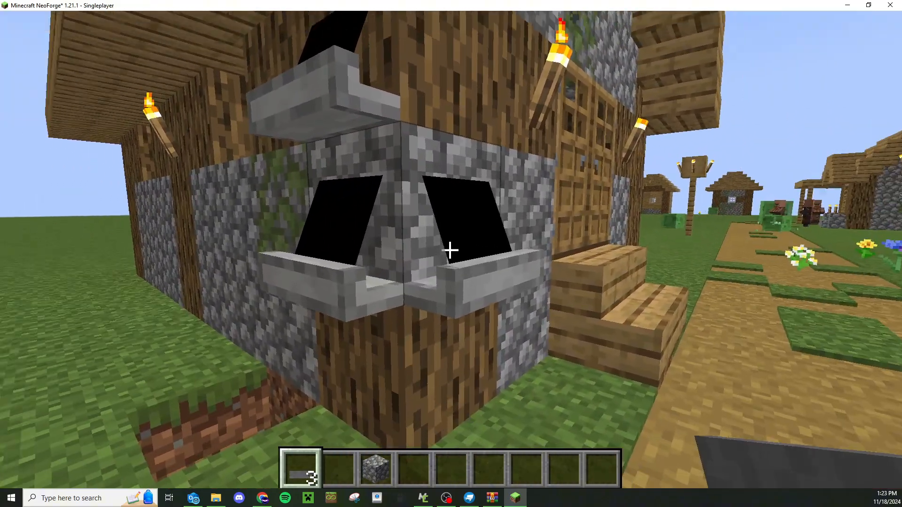
Break the corner cobblestone holding the two lower display racks and remove the rack above them
{"action": "left_click", "coordinate": [449, 250]}
{"action": "key", "text": "w"}
{"action": "key", "text": "s"}
{"action": "left_click", "coordinate": [449, 250]}
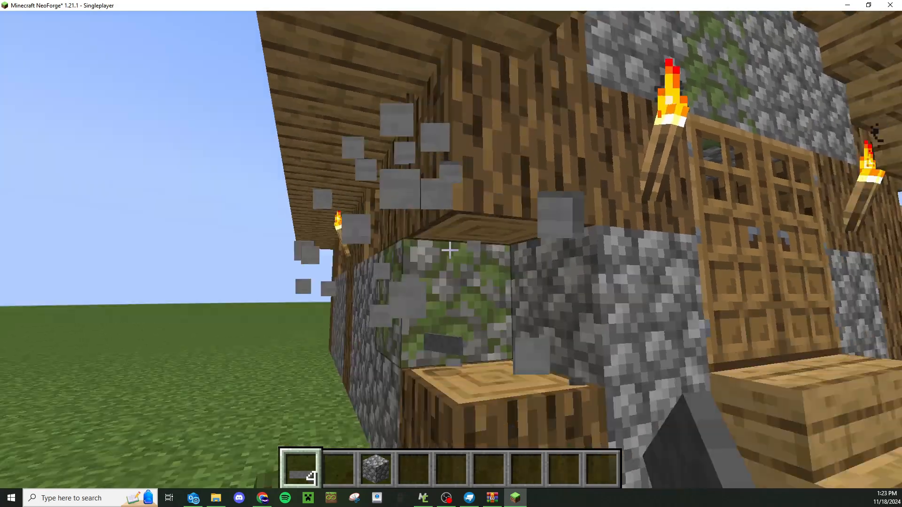
Place two display racks next to each other on the cobblestone side wall of the house to test the placement
{"action": "key", "text": "w"}
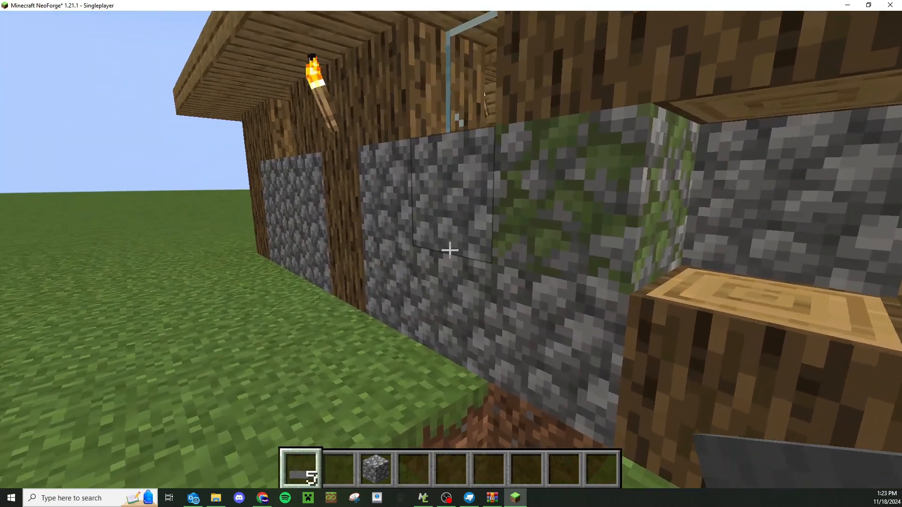
{"action": "right_click", "coordinate": [450, 251]}
{"action": "key", "text": "w"}
{"action": "right_click", "coordinate": [450, 251]}
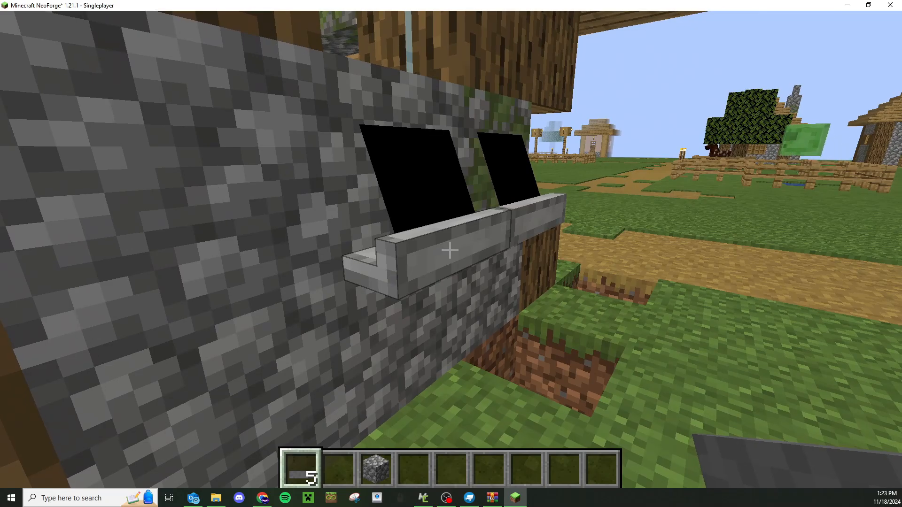
{"action": "left_click", "coordinate": [450, 250]}
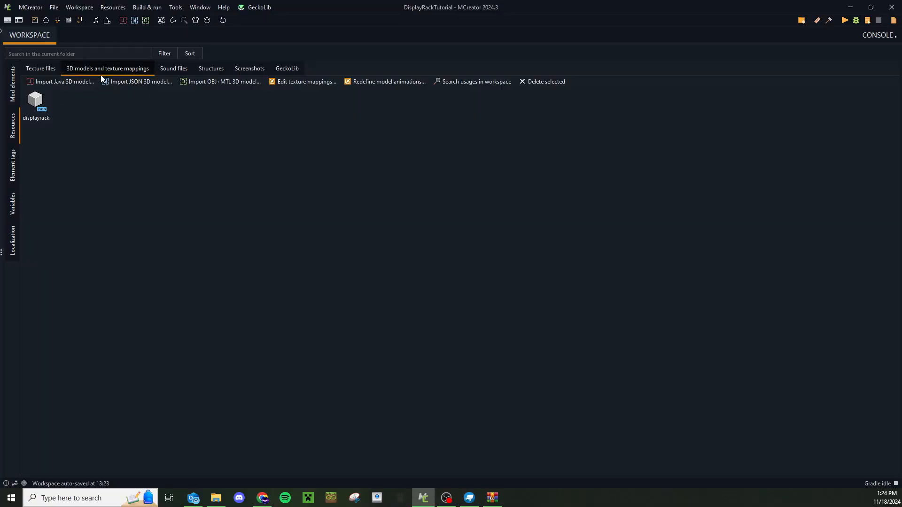
Open the displayrack model's texture mappings and add a new mapping named ironpick
{"action": "left_click", "coordinate": [12, 80]}
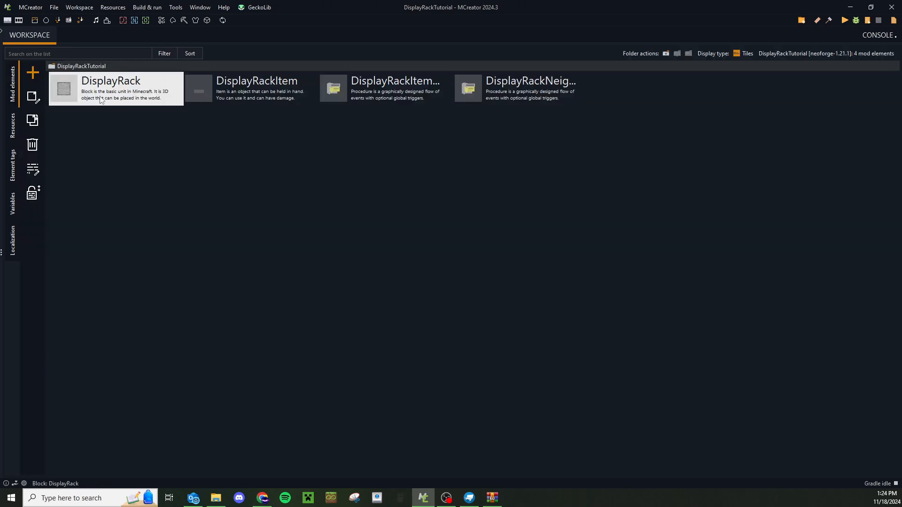
{"action": "left_click", "coordinate": [12, 131]}
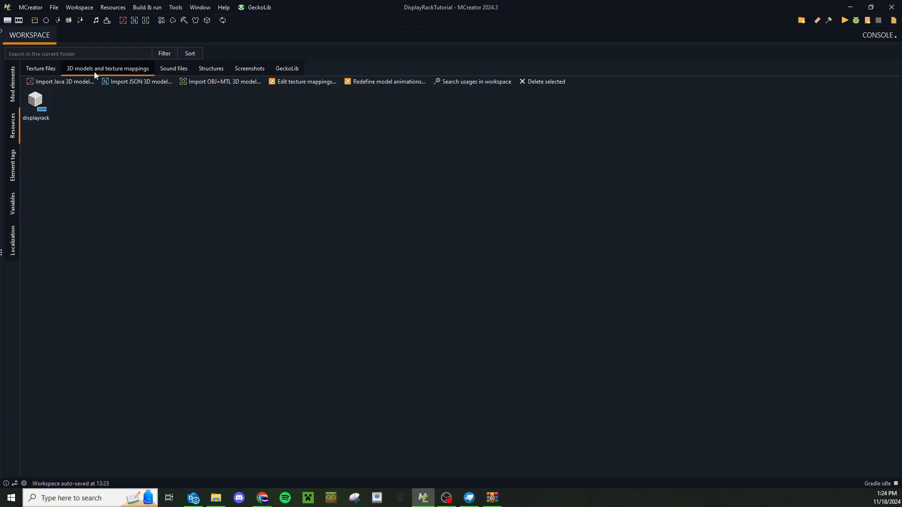
{"action": "double_click", "coordinate": [42, 111]}
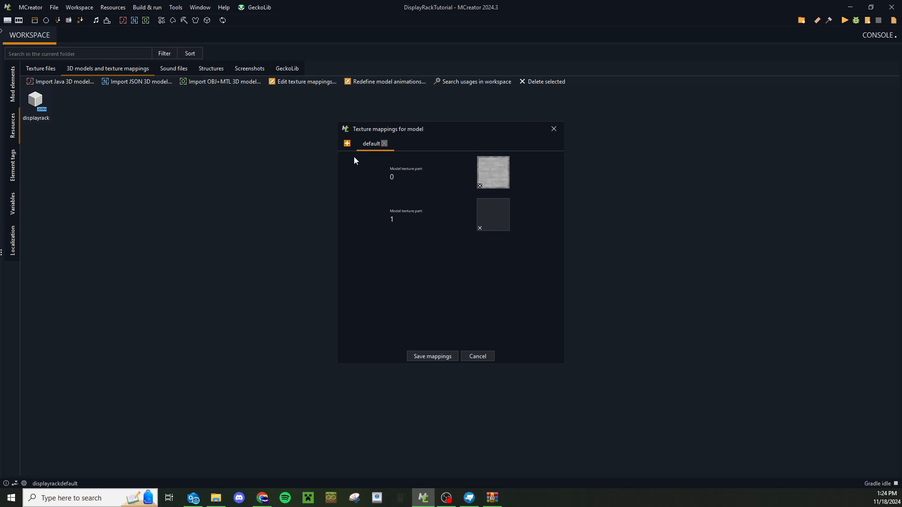
{"action": "left_click", "coordinate": [347, 143]}
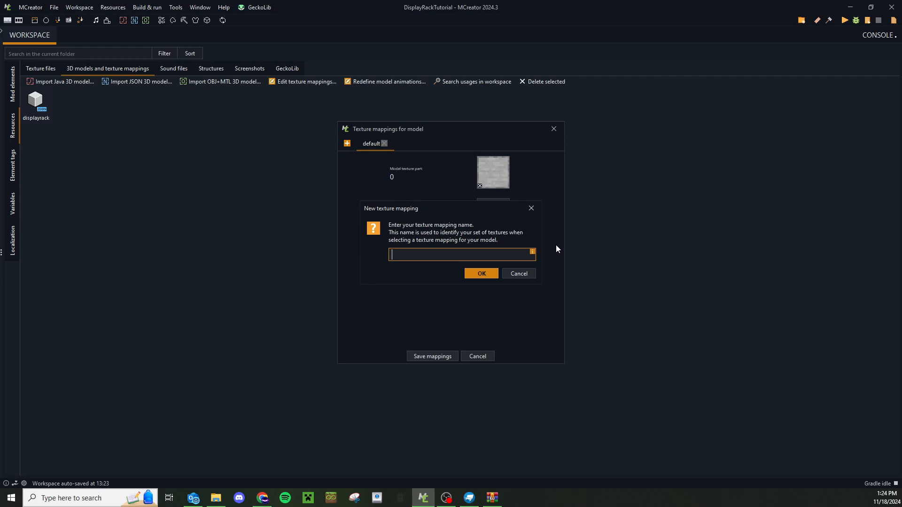
{"action": "type", "text": "ironpick"}
{"action": "left_click", "coordinate": [486, 276]}
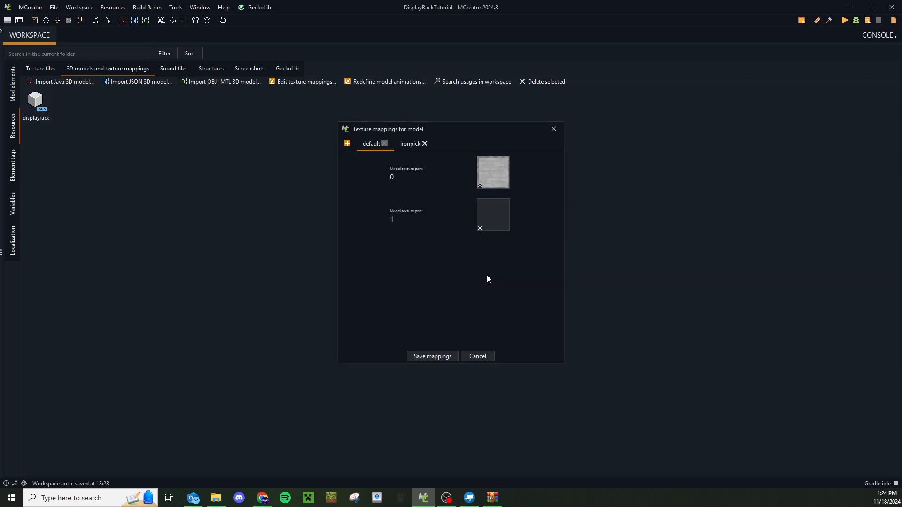
Set texture part 0 of the ironpick mapping to the smooth_stone block texture
{"action": "left_click", "coordinate": [409, 146]}
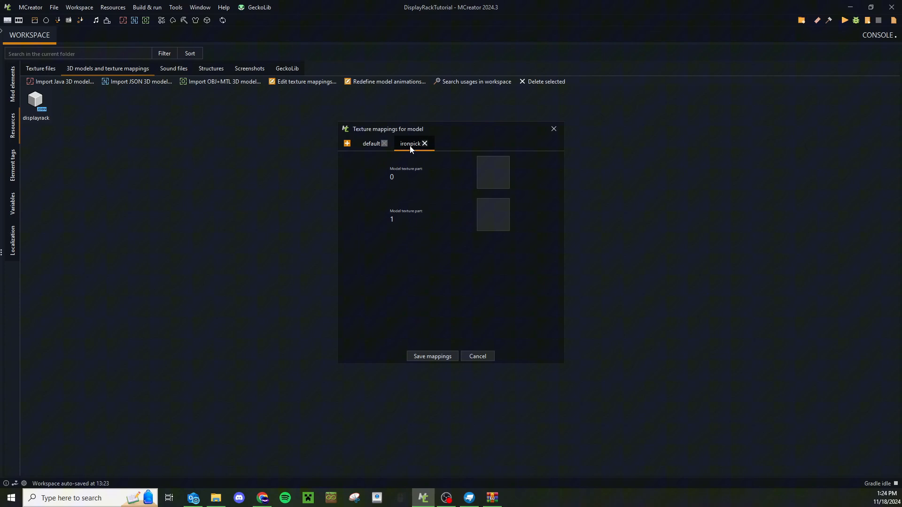
{"action": "left_click", "coordinate": [487, 172]}
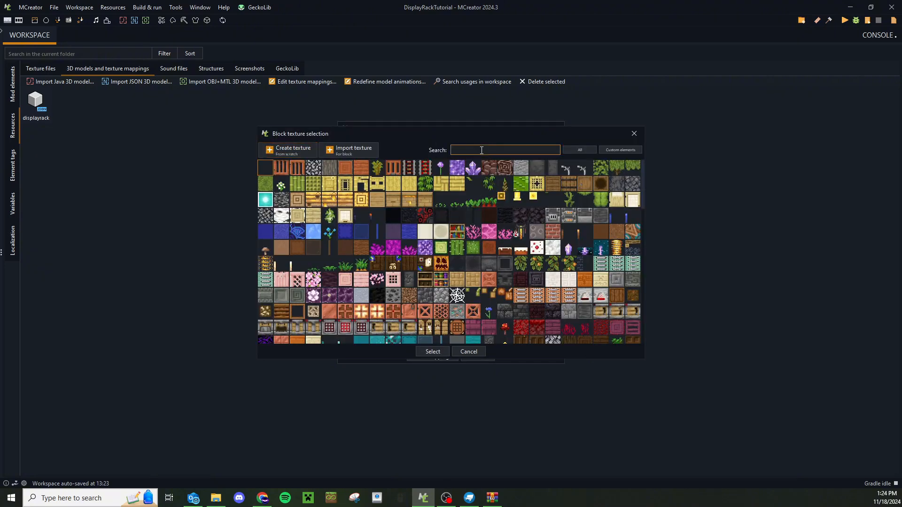
{"action": "type", "text": "smooth"}
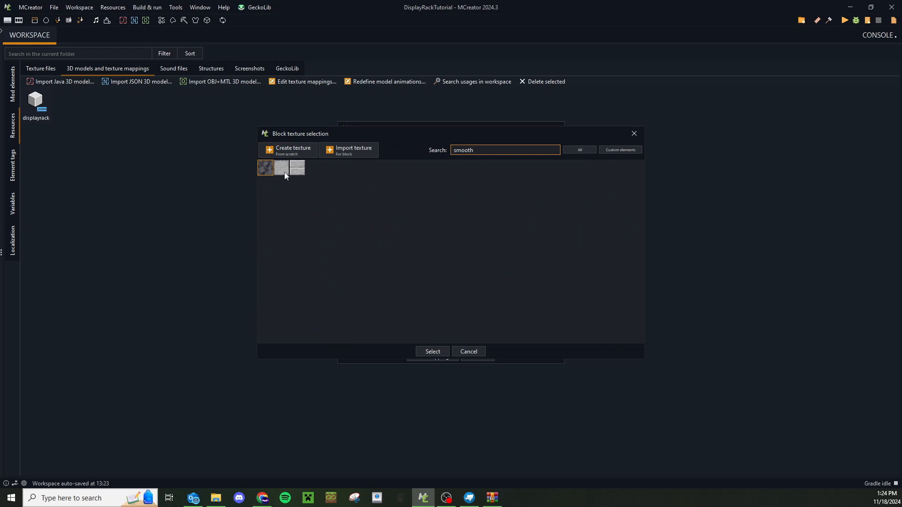
{"action": "left_click", "coordinate": [285, 171]}
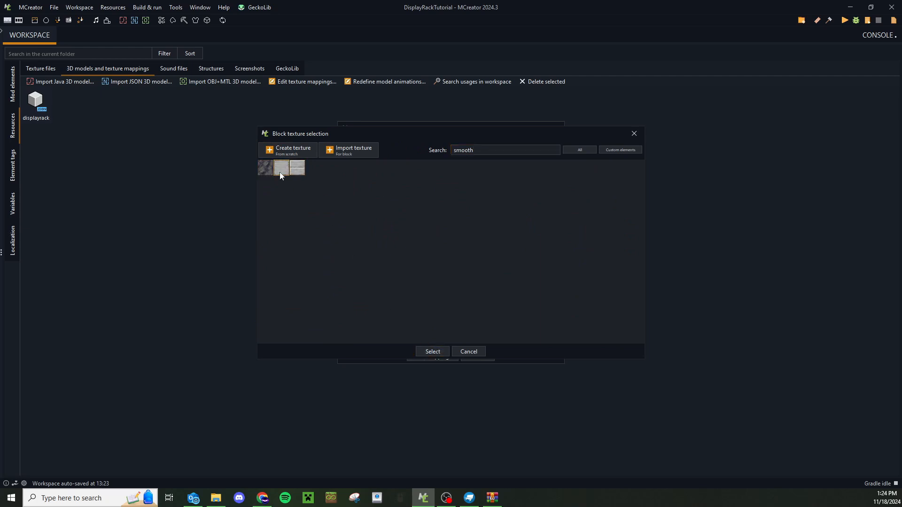
{"action": "left_click", "coordinate": [433, 351]}
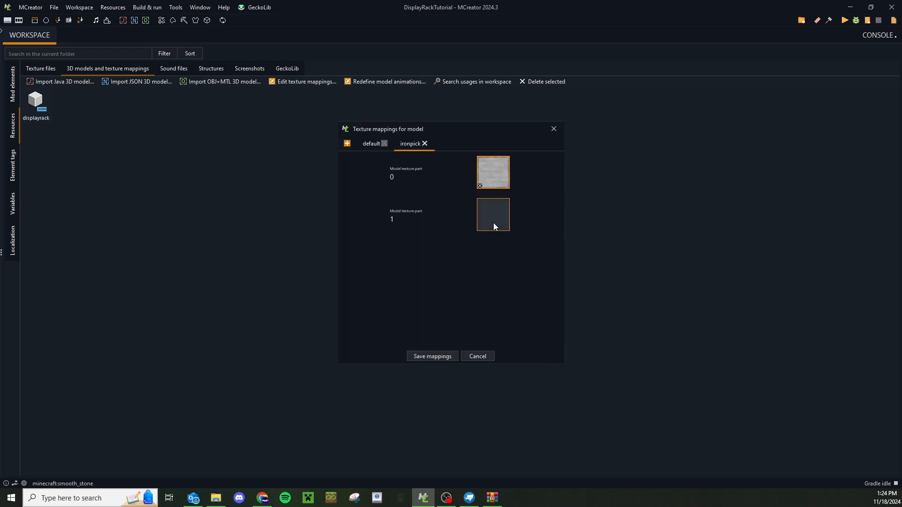
{"action": "left_click", "coordinate": [494, 226]}
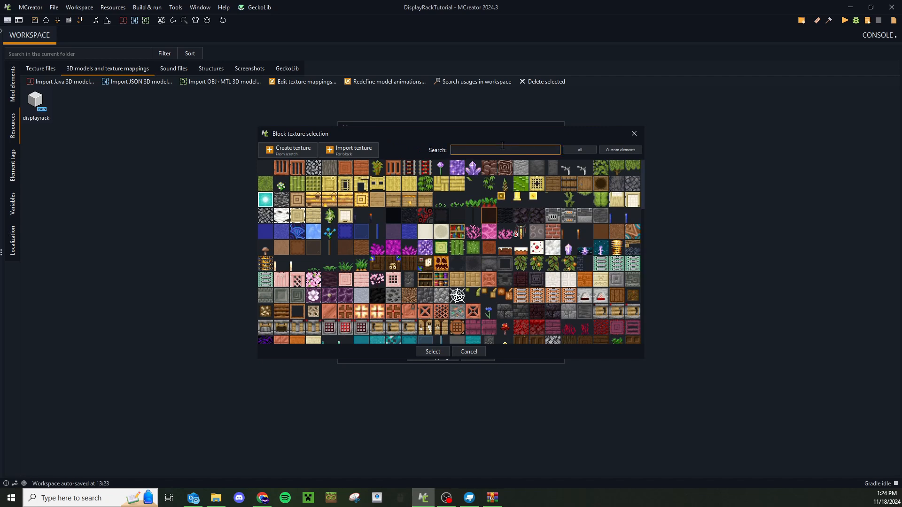
{"action": "type", "text": "iron"}
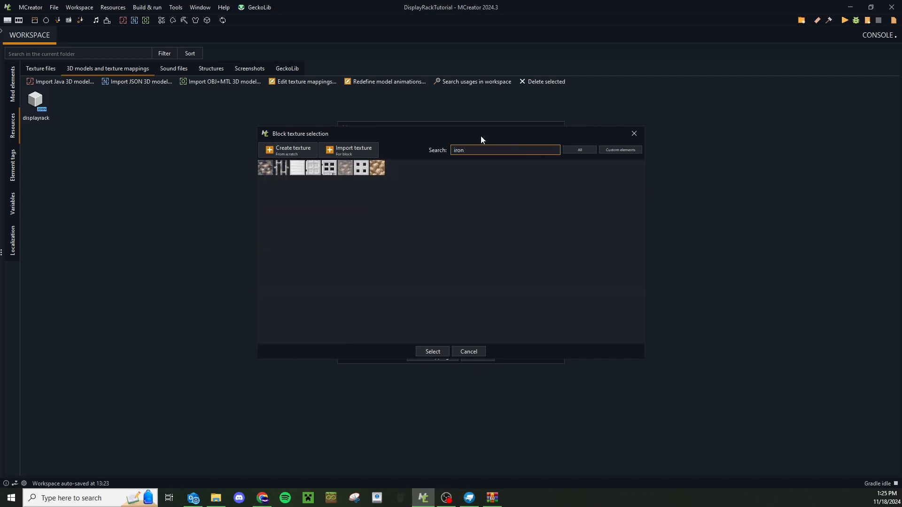
{"action": "left_click_drag", "start_coordinate": [481, 140], "coordinate": [584, 160]}
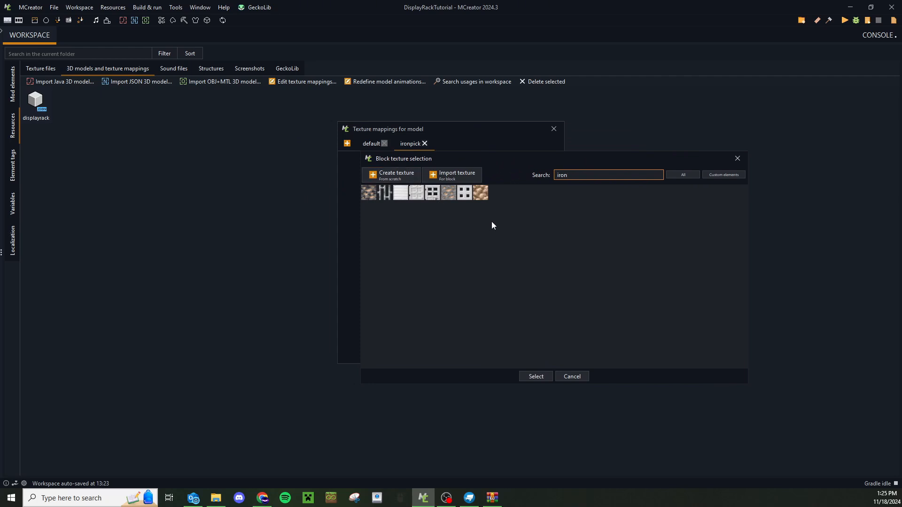
{"action": "left_click", "coordinate": [738, 159]}
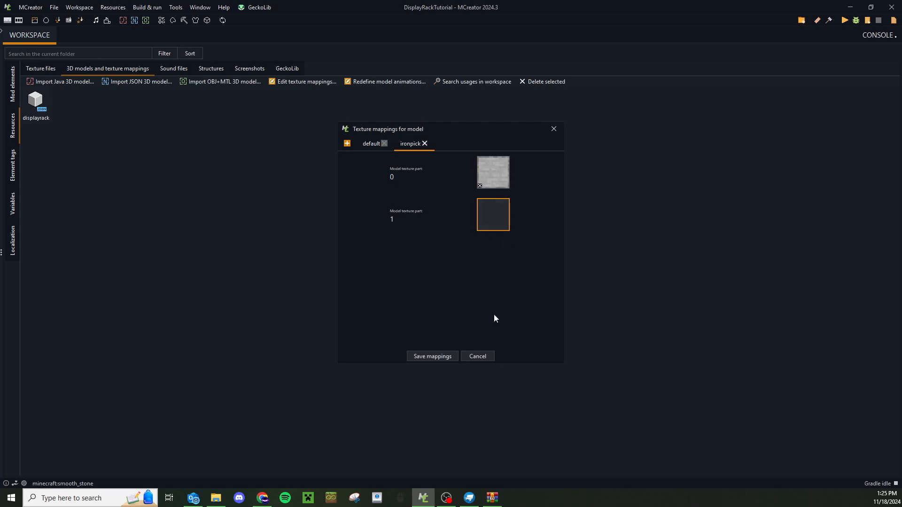
Save the texture mappings, show the workspace's texture files, and open the textures\item folder in the 1.21.3.jar archive window
{"action": "left_click", "coordinate": [446, 360]}
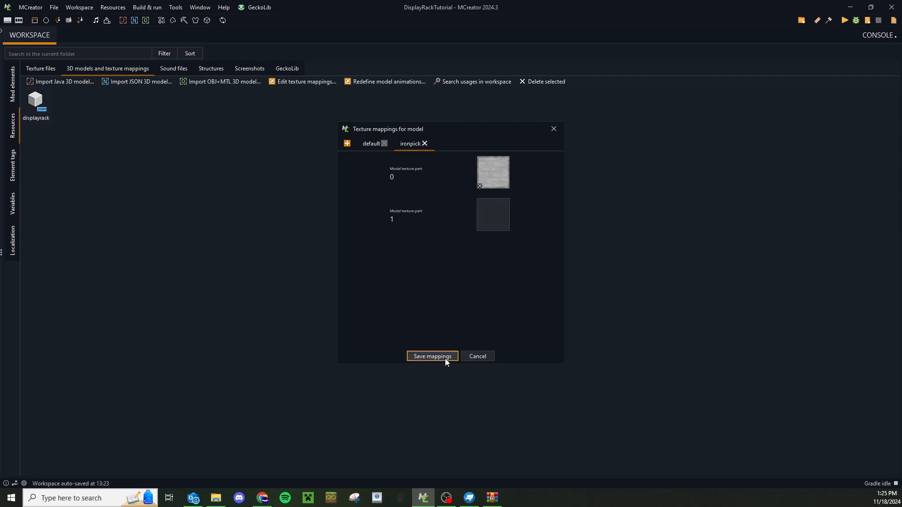
{"action": "left_click", "coordinate": [38, 72]}
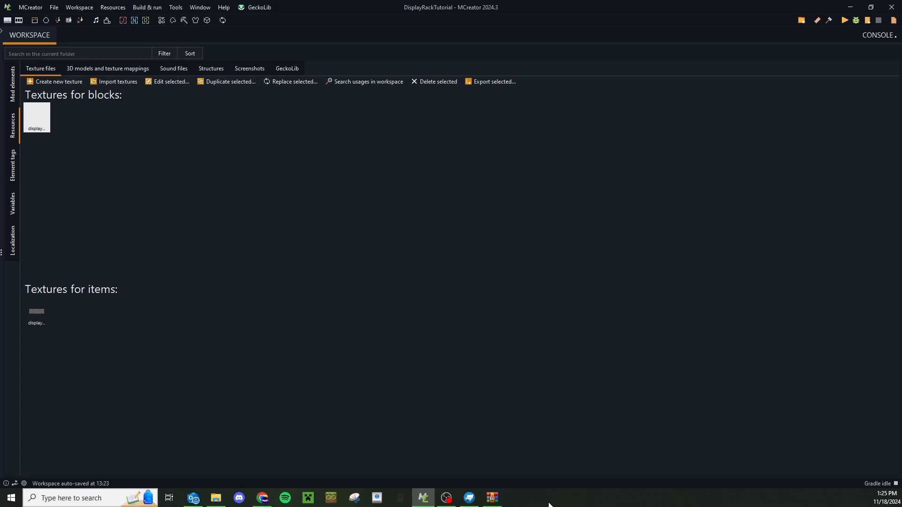
{"action": "left_click", "coordinate": [493, 498]}
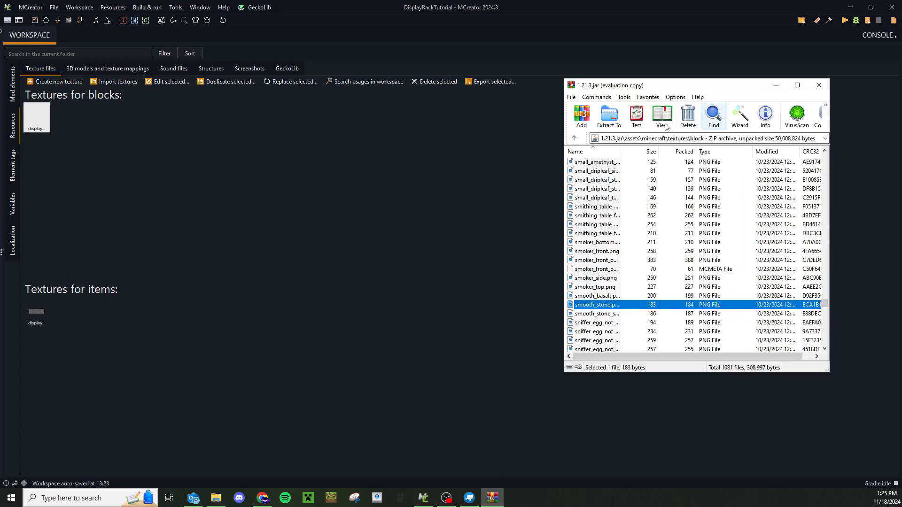
{"action": "scroll", "coordinate": [729, 255], "scroll_direction": "up", "scroll_amount": 7}
{"action": "scroll", "coordinate": [729, 255], "scroll_direction": "up", "scroll_amount": 7}
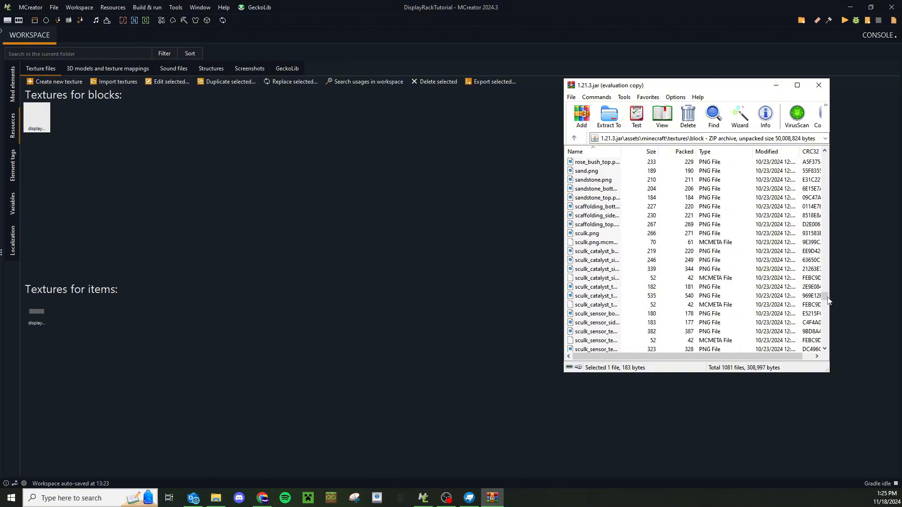
{"action": "left_click_drag", "start_coordinate": [826, 297], "coordinate": [825, 151]}
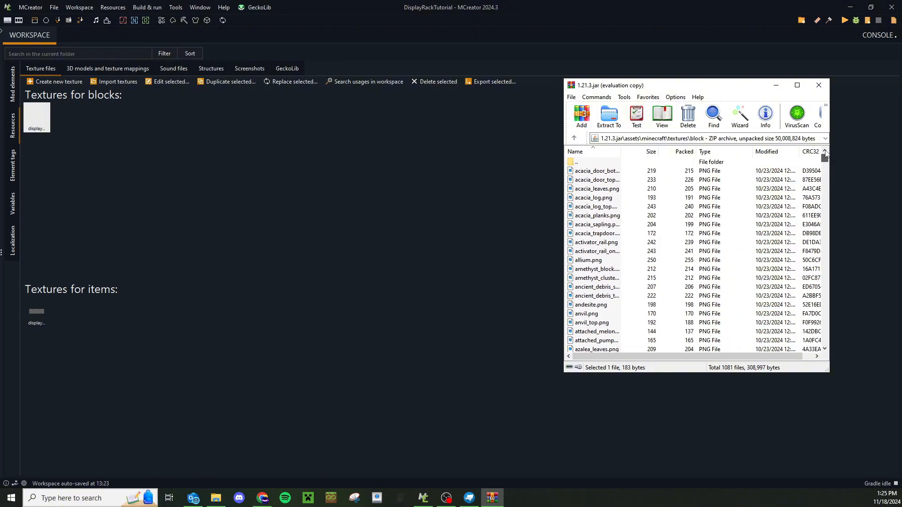
{"action": "double_click", "coordinate": [590, 163]}
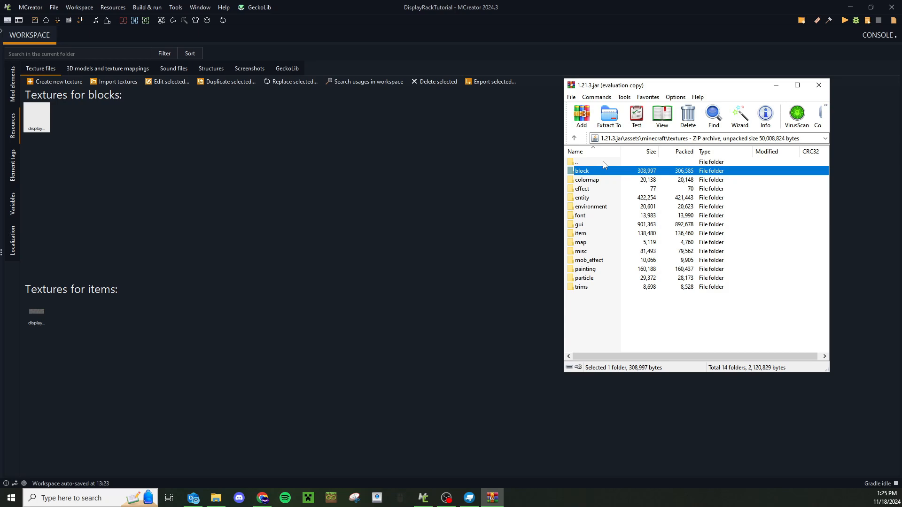
{"action": "left_click", "coordinate": [590, 235]}
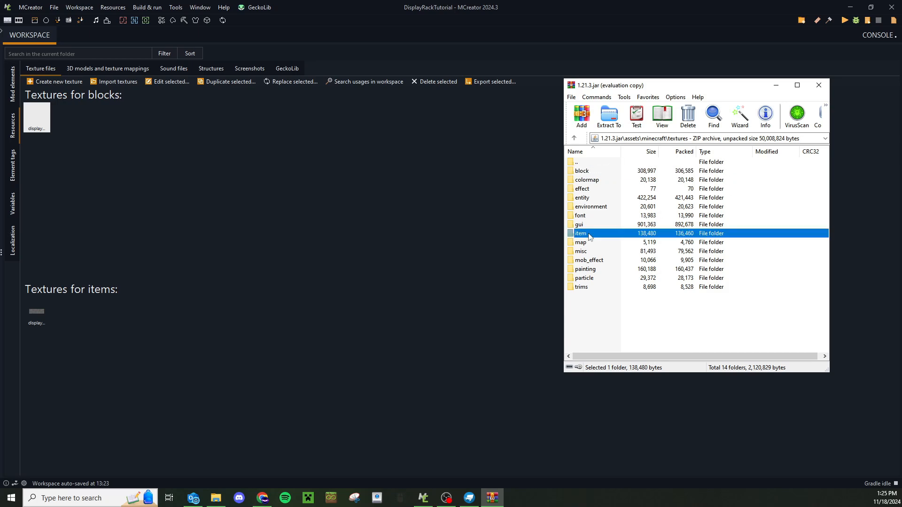
{"action": "double_click", "coordinate": [590, 235]}
Bring iron_pickaxe.png from the archive's item folder into the MCreator workspace as a block texture
{"action": "scroll", "coordinate": [602, 228], "scroll_direction": "down", "scroll_amount": 19}
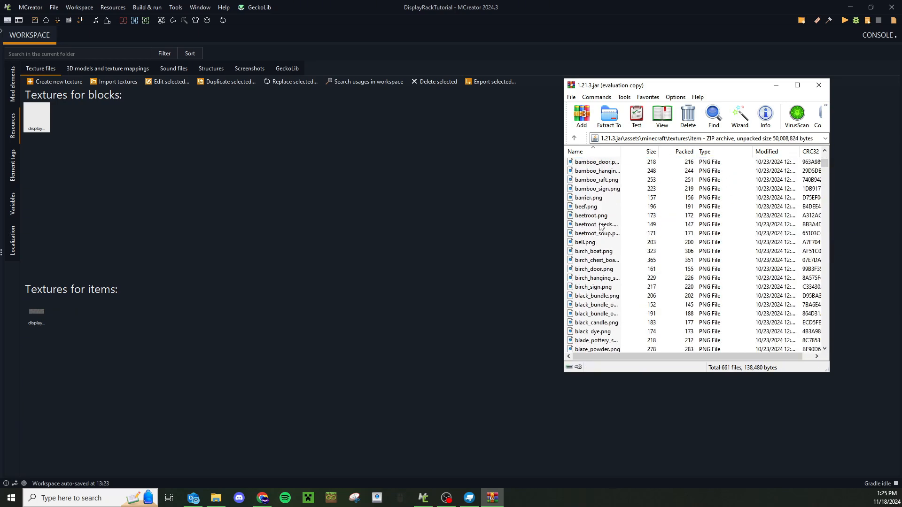
{"action": "scroll", "coordinate": [601, 227], "scroll_direction": "down", "scroll_amount": 20}
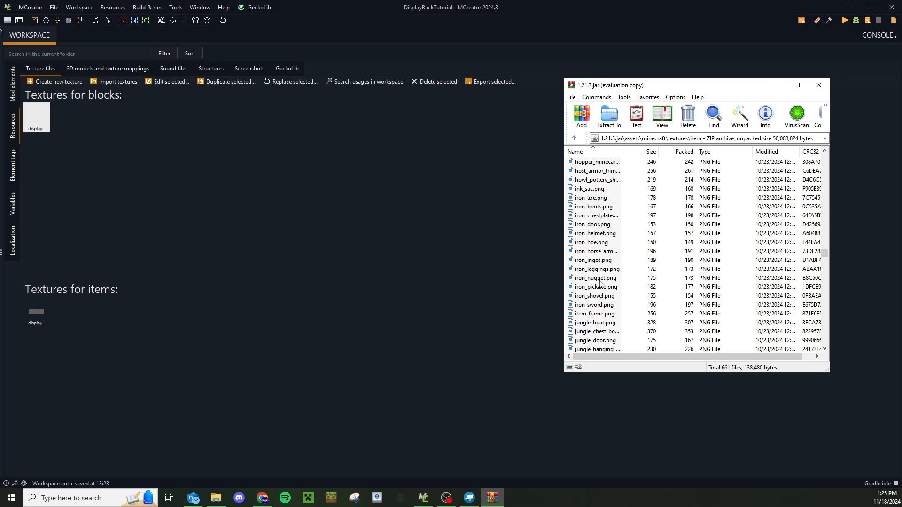
{"action": "left_click_drag", "start_coordinate": [601, 287], "coordinate": [290, 213]}
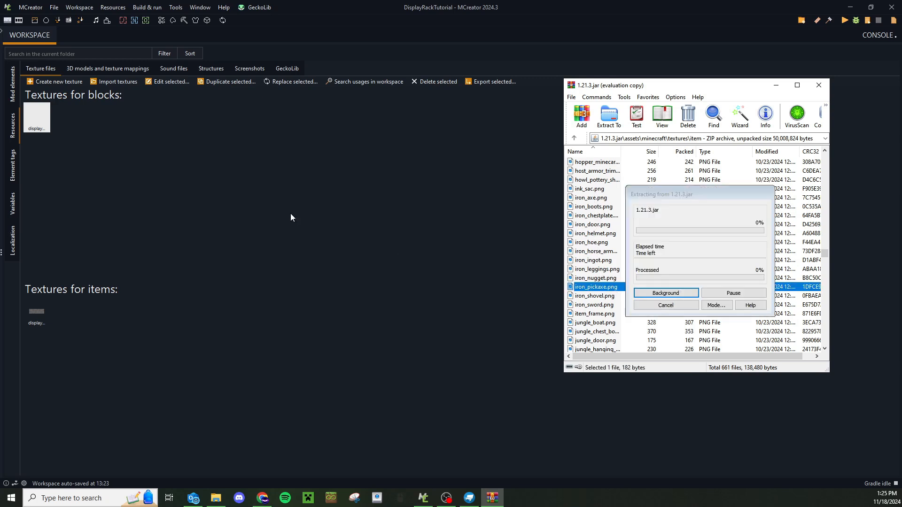
{"action": "left_click", "coordinate": [346, 262]}
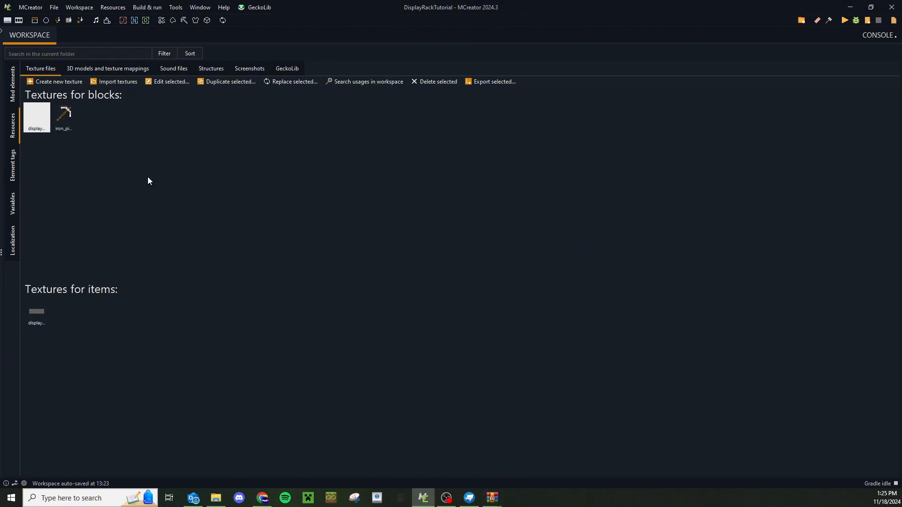
{"action": "left_click", "coordinate": [53, 115]}
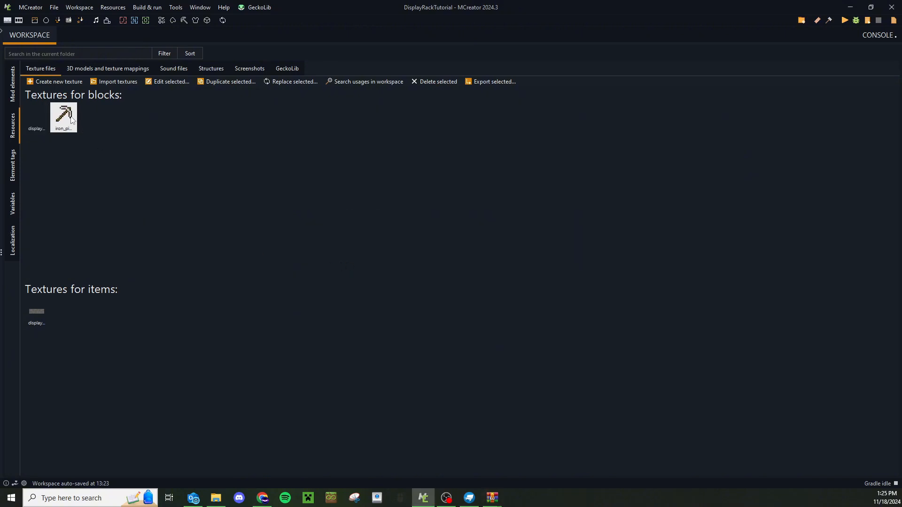
Set texture part 1 of displayrack's ironpick mapping to the iron_pickaxe texture and save the mappings
{"action": "left_click", "coordinate": [93, 68]}
{"action": "double_click", "coordinate": [40, 101]}
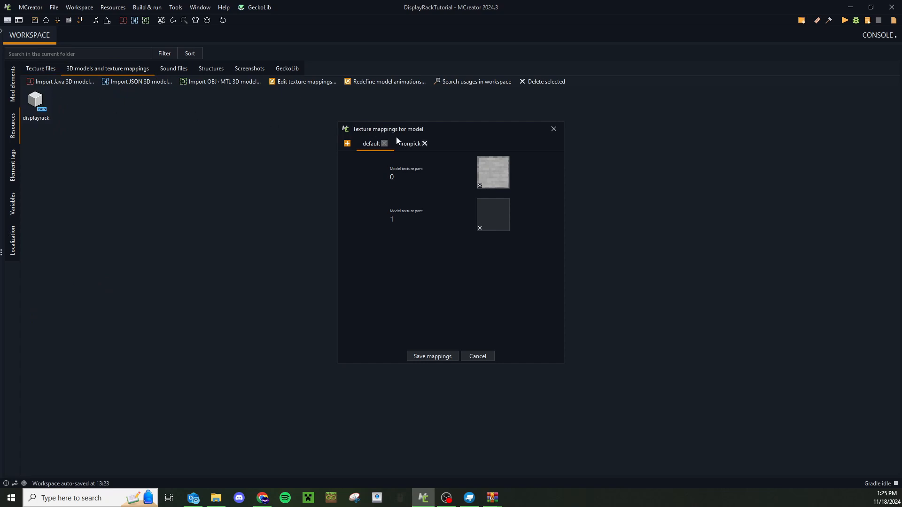
{"action": "left_click", "coordinate": [410, 143]}
{"action": "left_click", "coordinate": [495, 219]}
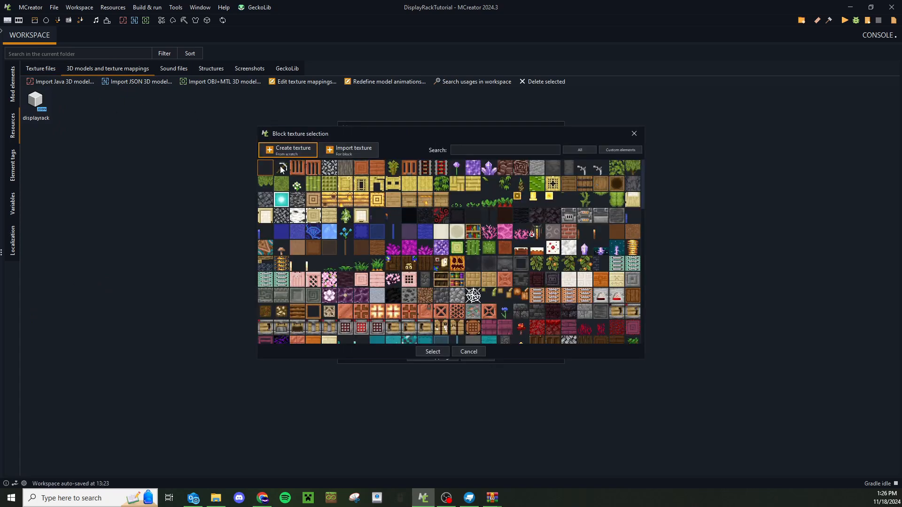
{"action": "left_click", "coordinate": [433, 352]}
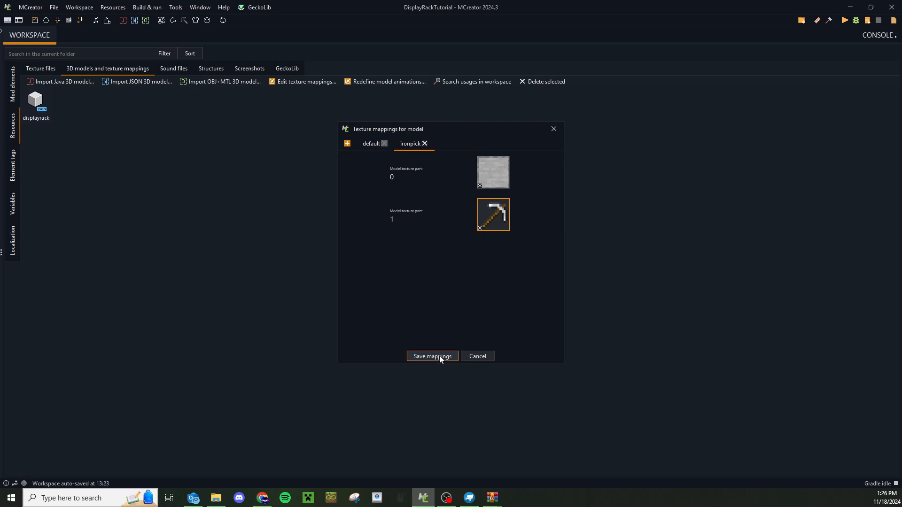
{"action": "left_click", "coordinate": [439, 356]}
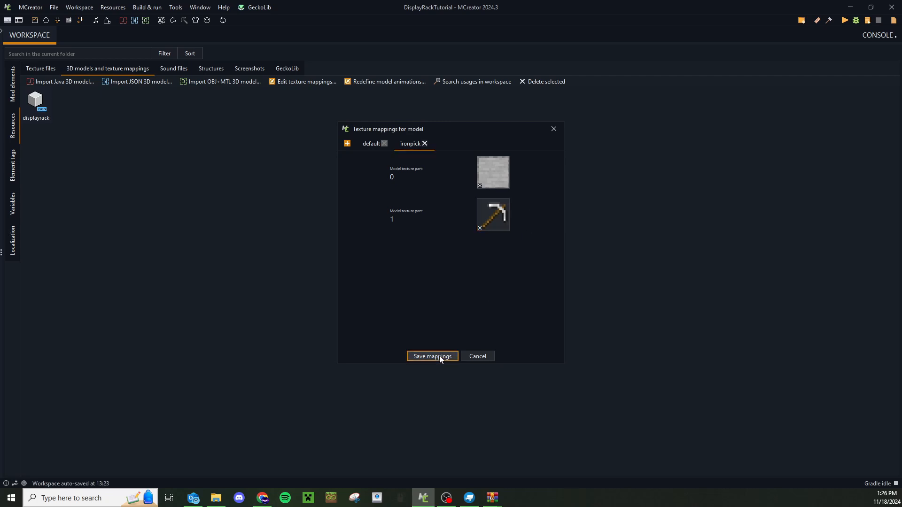
Duplicate the DisplayRack block mod element under the name DRIronPick
{"action": "left_click", "coordinate": [14, 75]}
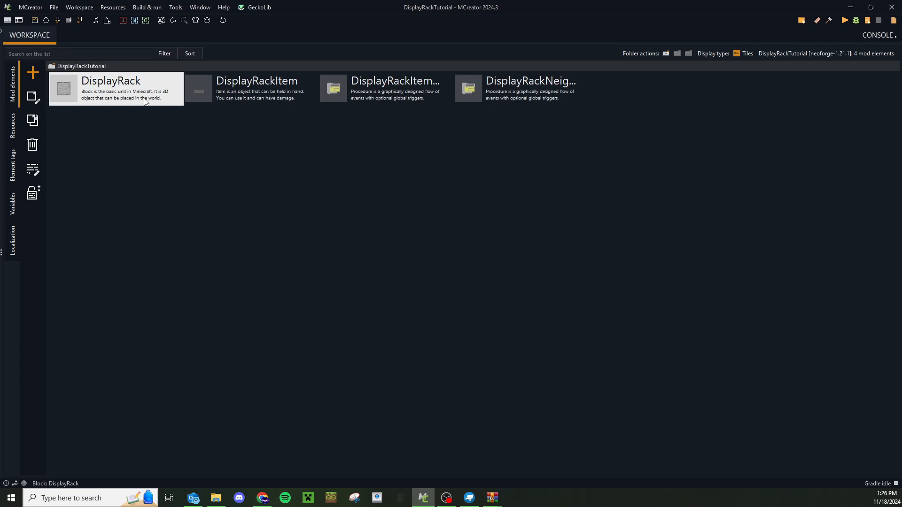
{"action": "right_click", "coordinate": [129, 84]}
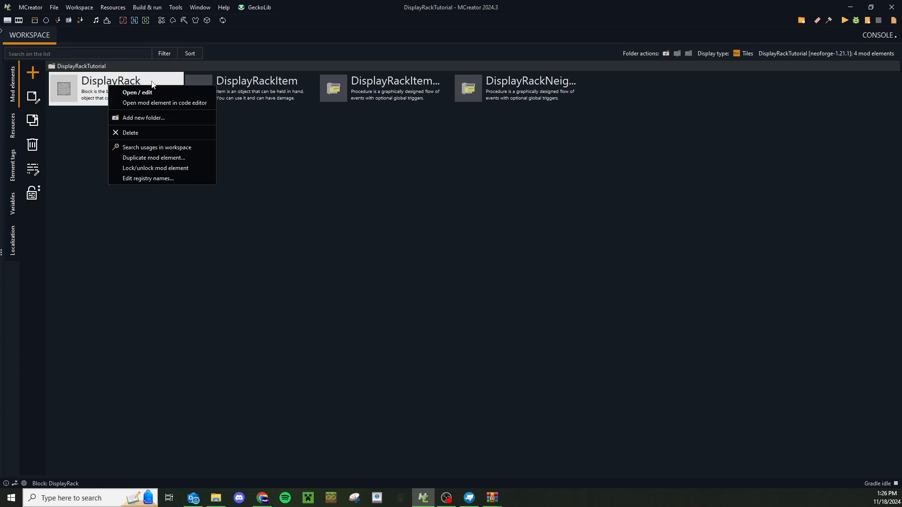
{"action": "left_click", "coordinate": [172, 159]}
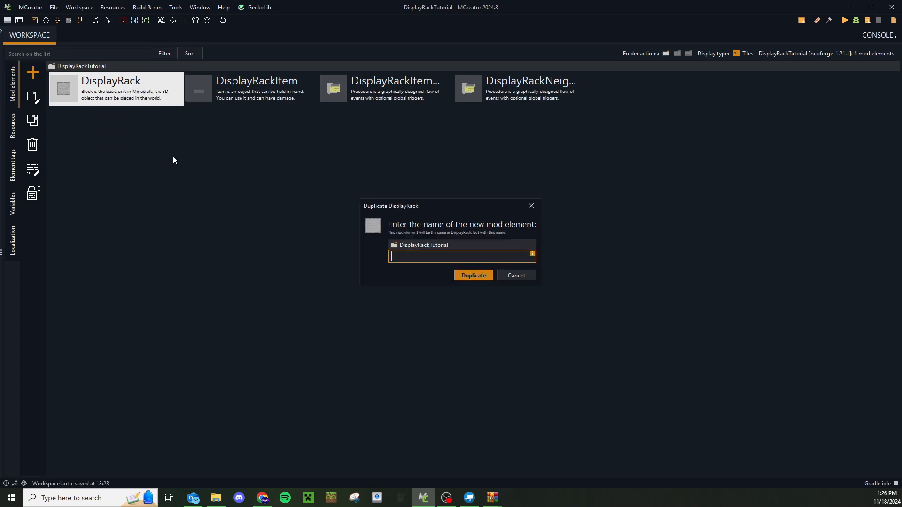
{"action": "type", "text": "DRIronPick"}
{"action": "left_click", "coordinate": [466, 279]}
Set the DRIronPick block's model to displayrack with the ironpick texture mapping
{"action": "double_click", "coordinate": [165, 92]}
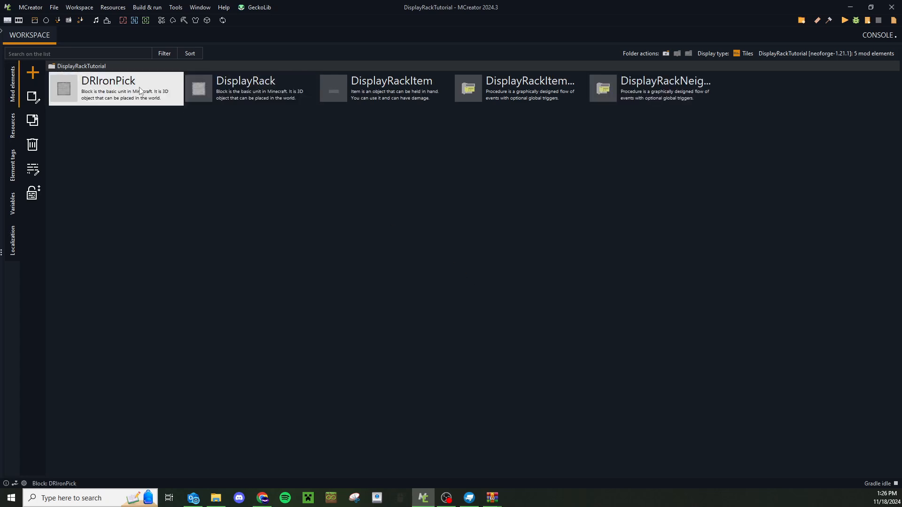
{"action": "left_click", "coordinate": [384, 155]}
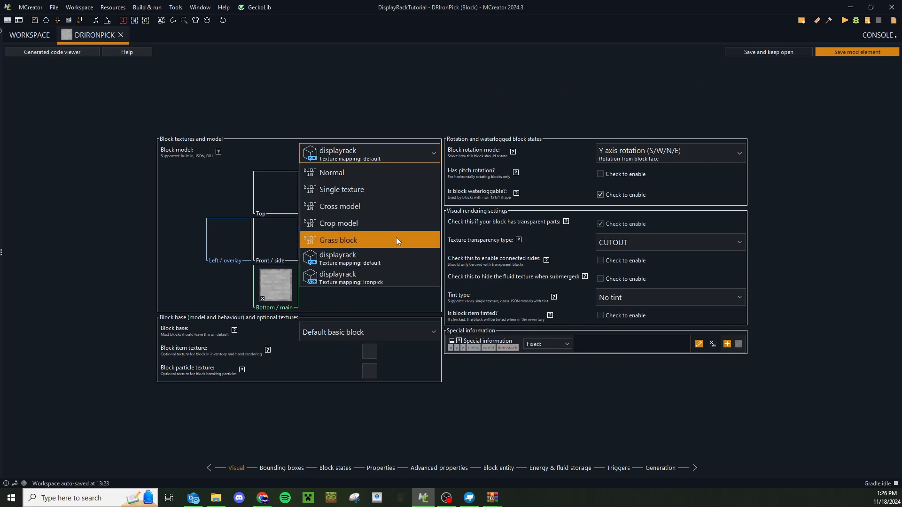
{"action": "left_click", "coordinate": [385, 281]}
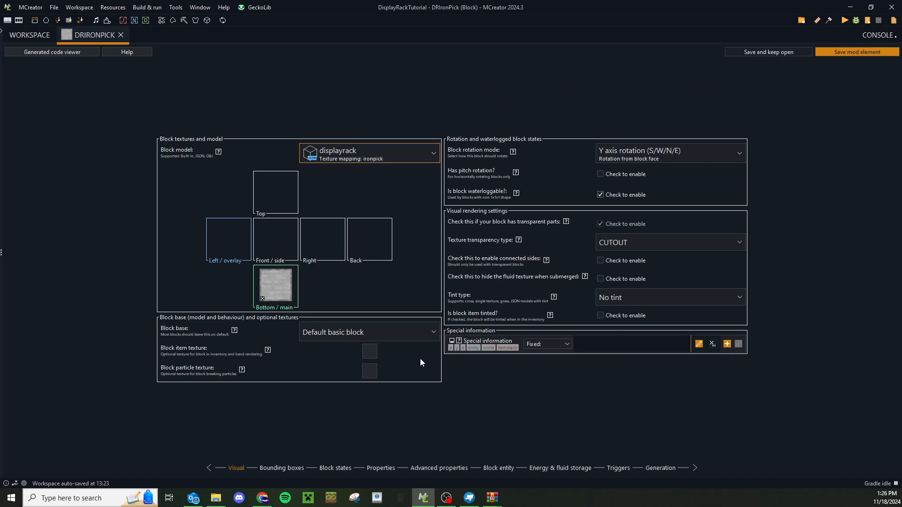
Try the in-game name "Display Rack: Iron Pick", trim the added text, and save the DRIronPick block
{"action": "left_click", "coordinate": [384, 467]}
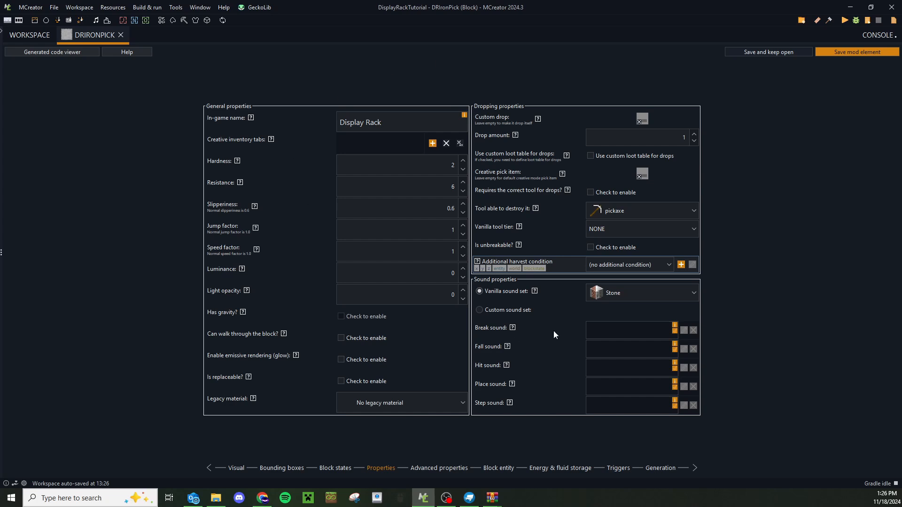
{"action": "left_click", "coordinate": [407, 121]}
{"action": "type", "text": ": "}
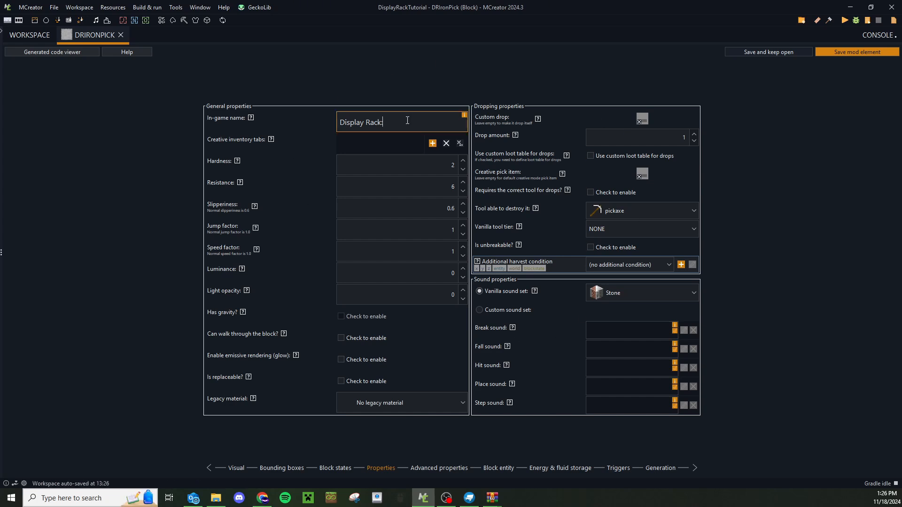
{"action": "type", "text": "Iron Pick"}
{"action": "key", "text": "BackSpace"}
{"action": "key", "text": "BackSpace"}
{"action": "key", "text": "BackSpace"}
{"action": "key", "text": "BackSpace"}
{"action": "key", "text": "BackSpace"}
{"action": "key", "text": "BackSpace"}
{"action": "key", "text": "BackSpace"}
{"action": "key", "text": "BackSpace"}
{"action": "left_click", "coordinate": [838, 56]}
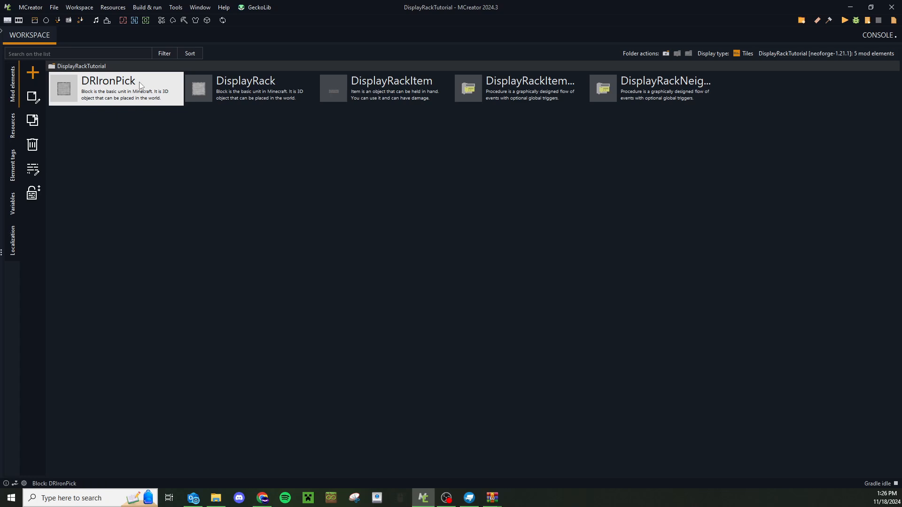
Create a procedure named DisplayRackBlockRightClicked for the DisplayRack block's On block right clicked trigger
{"action": "double_click", "coordinate": [248, 89]}
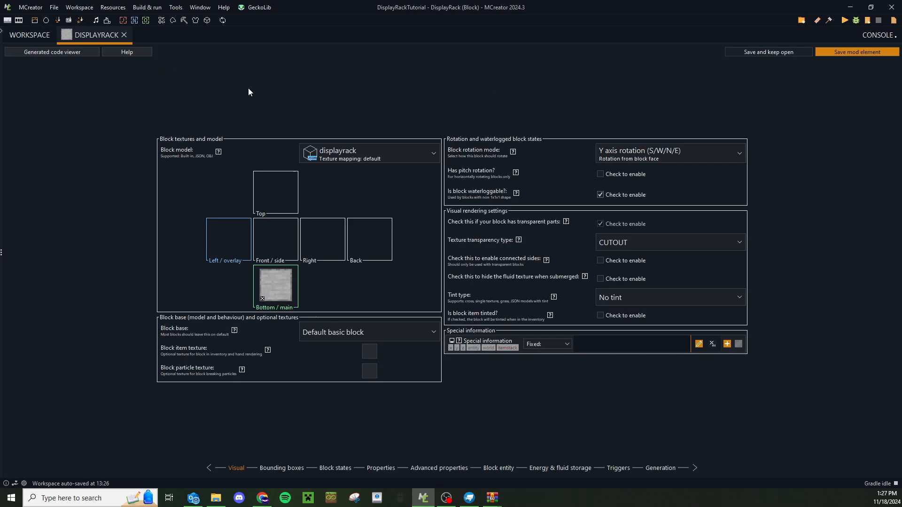
{"action": "left_click", "coordinate": [618, 468]}
{"action": "left_click", "coordinate": [317, 206]}
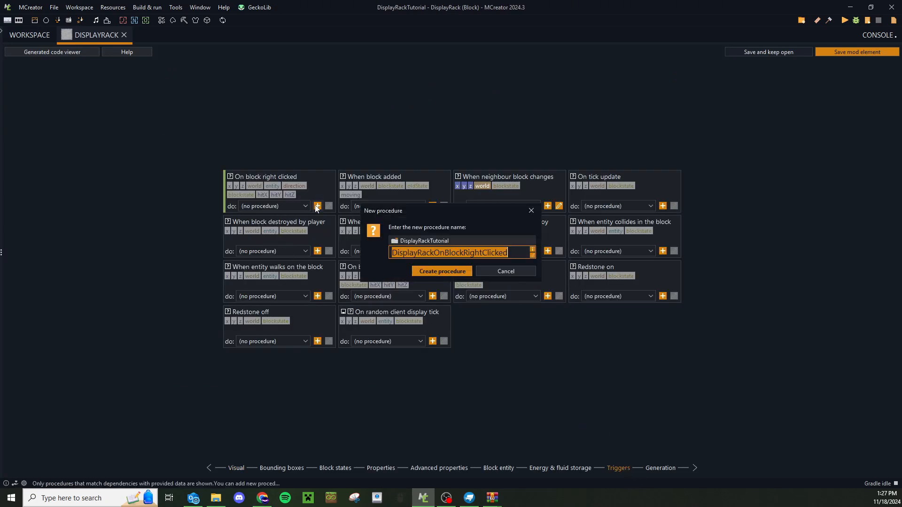
{"action": "left_click", "coordinate": [449, 253]}
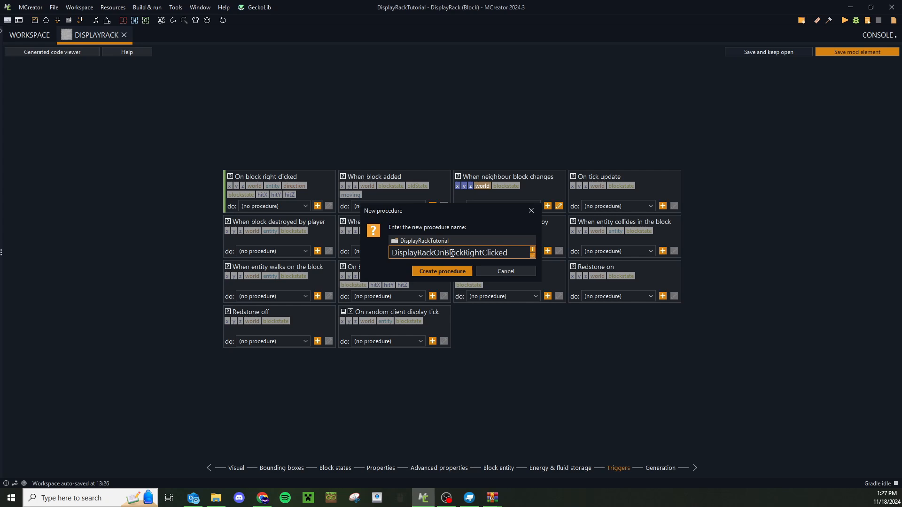
{"action": "key", "text": "BackSpace"}
{"action": "key", "text": "BackSpace"}
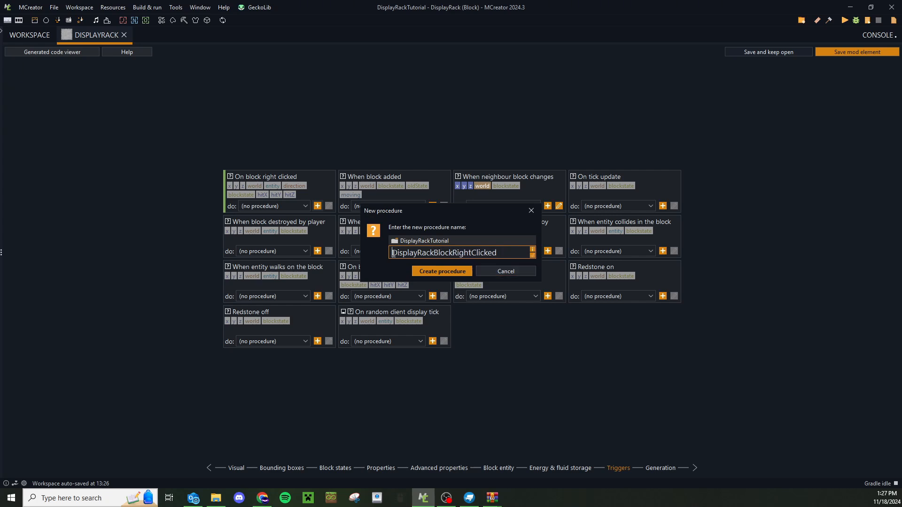
{"action": "left_click_drag", "start_coordinate": [393, 254], "coordinate": [499, 254]}
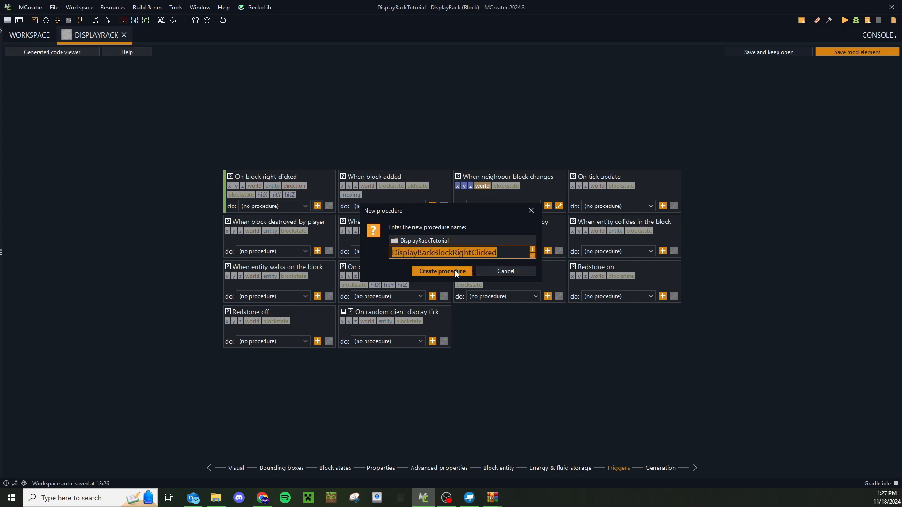
{"action": "left_click", "coordinate": [455, 269]}
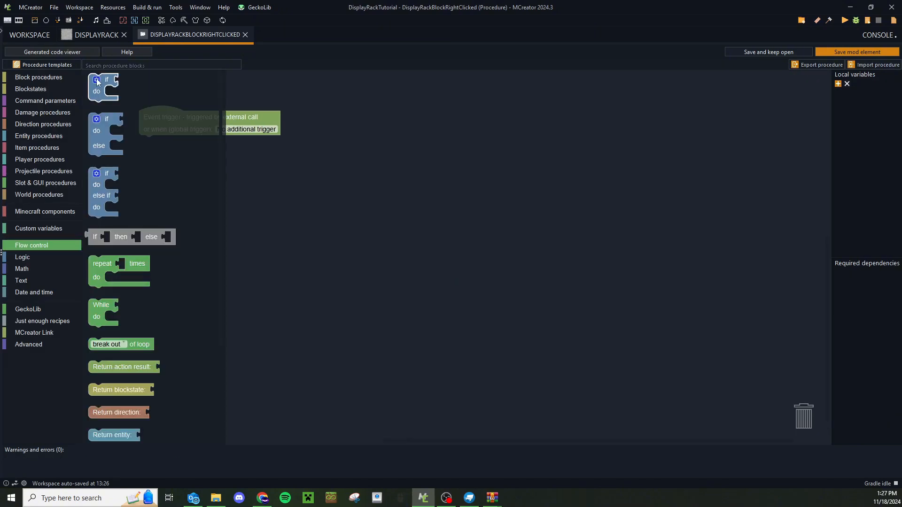
Add an if matching the block at x, y, z to the display rack, nesting an iron pickaxe check: main hand, or off hand with main hand empty
{"action": "left_click_drag", "start_coordinate": [98, 82], "coordinate": [148, 143]}
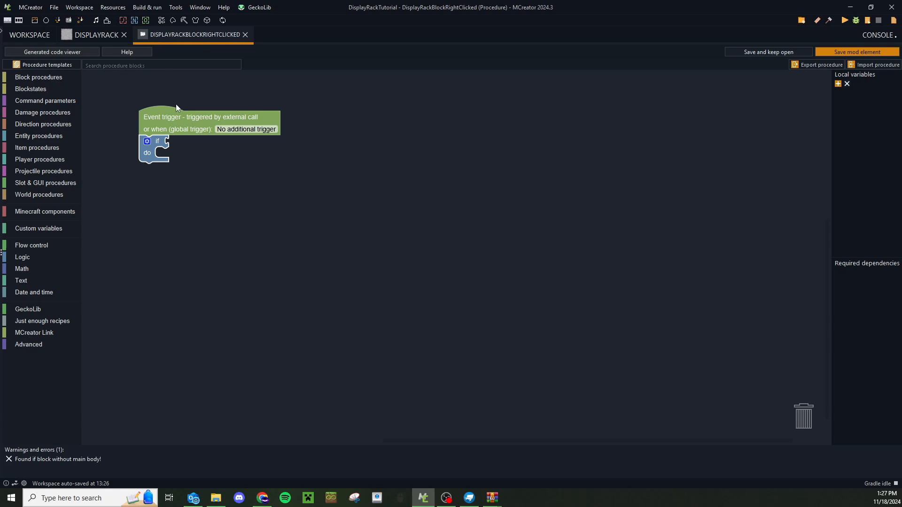
{"action": "left_click", "coordinate": [41, 78]}
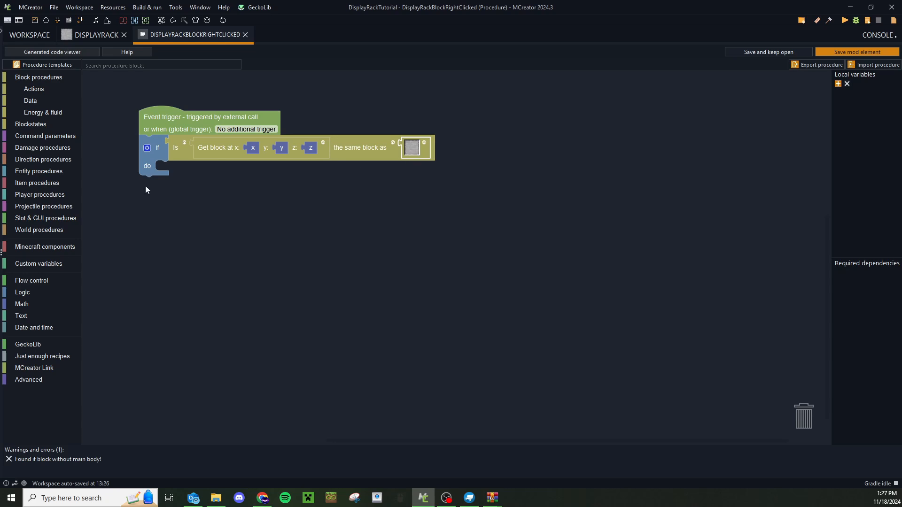
{"action": "left_click", "coordinate": [108, 66]}
{"action": "type", "text": "main"}
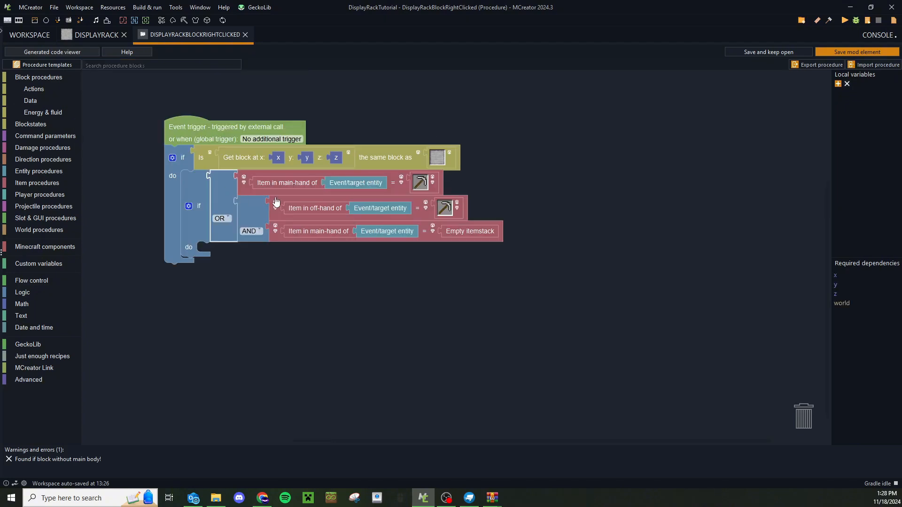
Try an else-if branch on the nested pickaxe check, and remove it again
{"action": "left_click", "coordinate": [189, 206]}
{"action": "left_click_drag", "start_coordinate": [110, 207], "coordinate": [169, 224]}
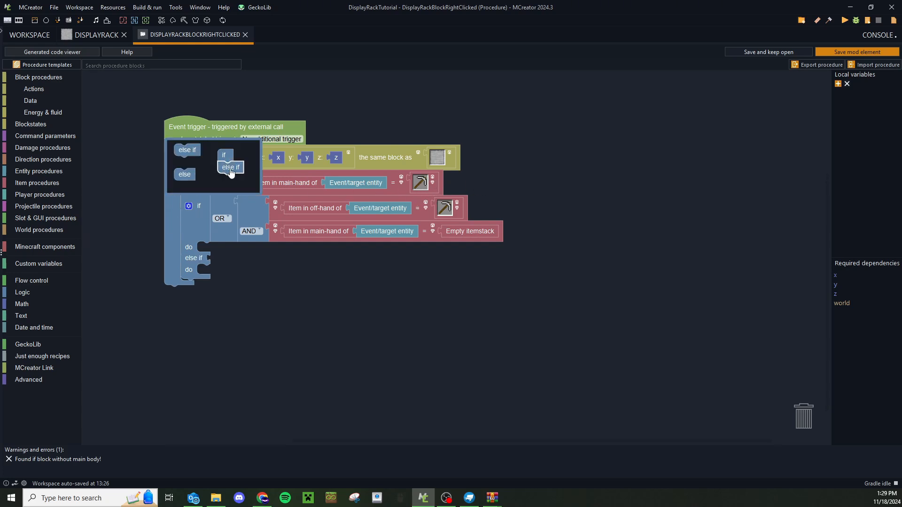
{"action": "left_click_drag", "start_coordinate": [230, 168], "coordinate": [187, 173]}
{"action": "left_click", "coordinate": [190, 207]}
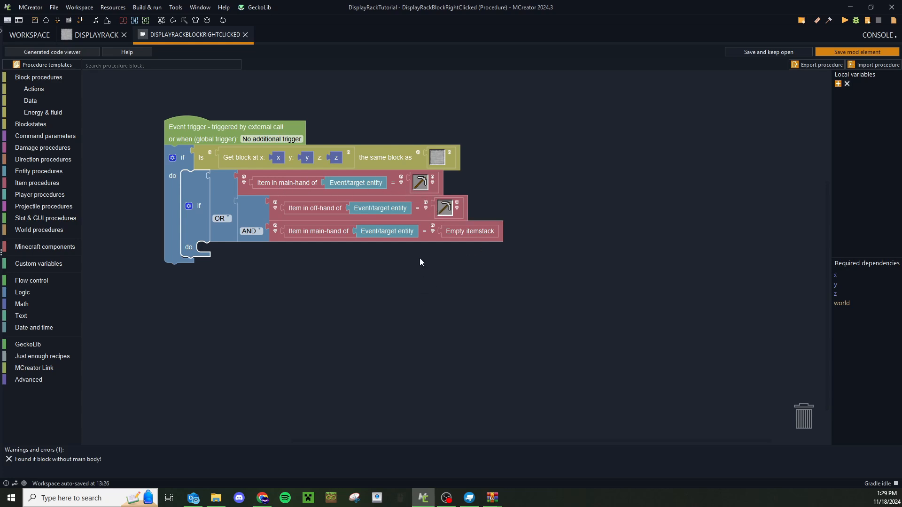
Try wrapping the pickaxe check in another empty if, and take the check back out
{"action": "left_click", "coordinate": [62, 281]}
{"action": "left_click_drag", "start_coordinate": [101, 85], "coordinate": [209, 177]}
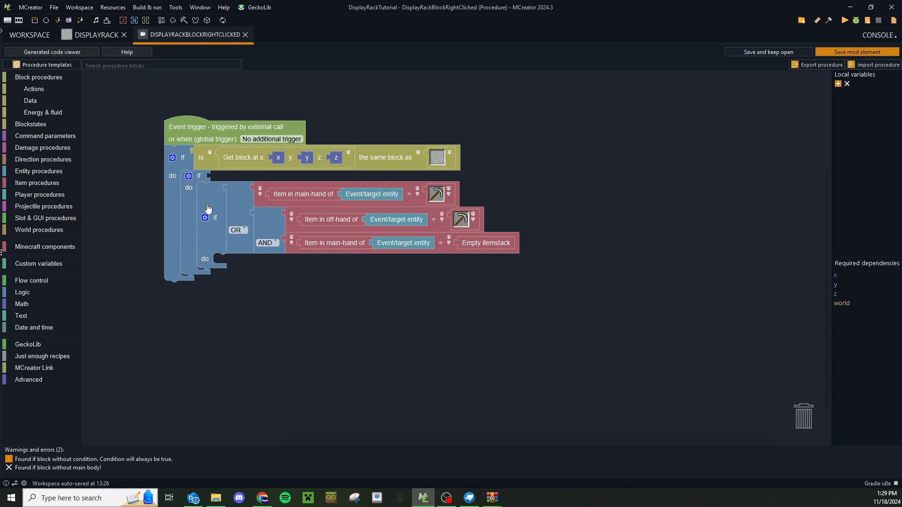
{"action": "left_click_drag", "start_coordinate": [207, 207], "coordinate": [234, 225]}
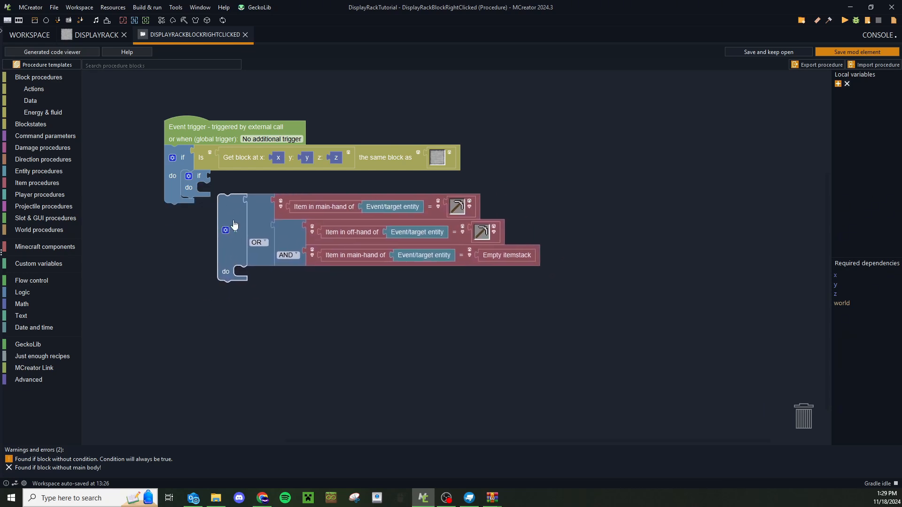
{"action": "mouse_move", "coordinate": [235, 226]}
{"action": "left_mouse_down"}
{"action": "mouse_move", "coordinate": [274, 230]}
{"action": "mouse_move", "coordinate": [221, 218]}
{"action": "left_mouse_up"}
{"action": "left_click_drag", "start_coordinate": [203, 201], "coordinate": [313, 281]}
{"action": "left_click", "coordinate": [198, 273]}
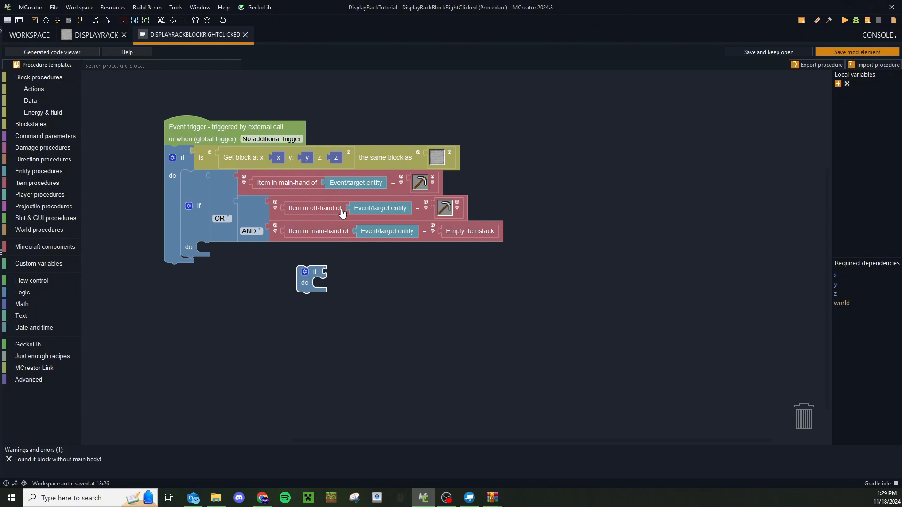
Try an empty if ahead of the pickaxe check, look over the workspace's element tags, and discard the empty if
{"action": "left_click_drag", "start_coordinate": [316, 274], "coordinate": [206, 180]}
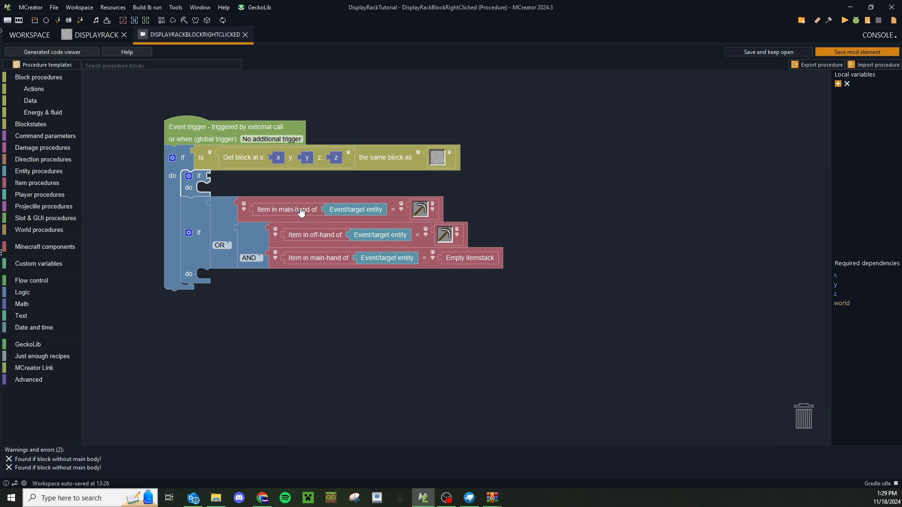
{"action": "left_click", "coordinate": [254, 234]}
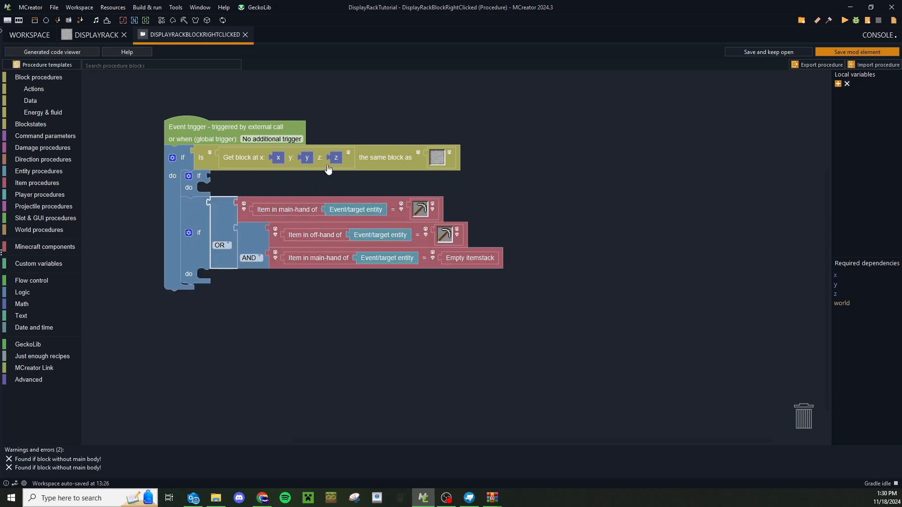
{"action": "left_click", "coordinate": [29, 35]}
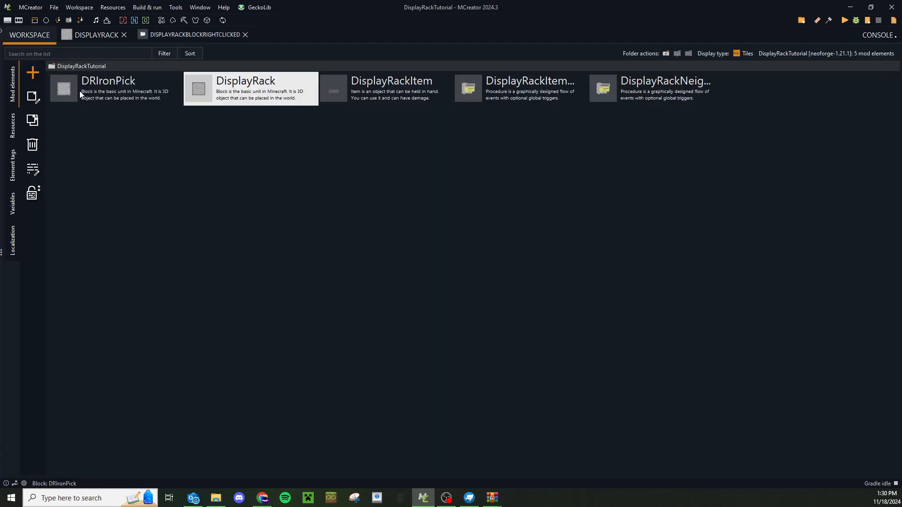
{"action": "left_click", "coordinate": [12, 166]}
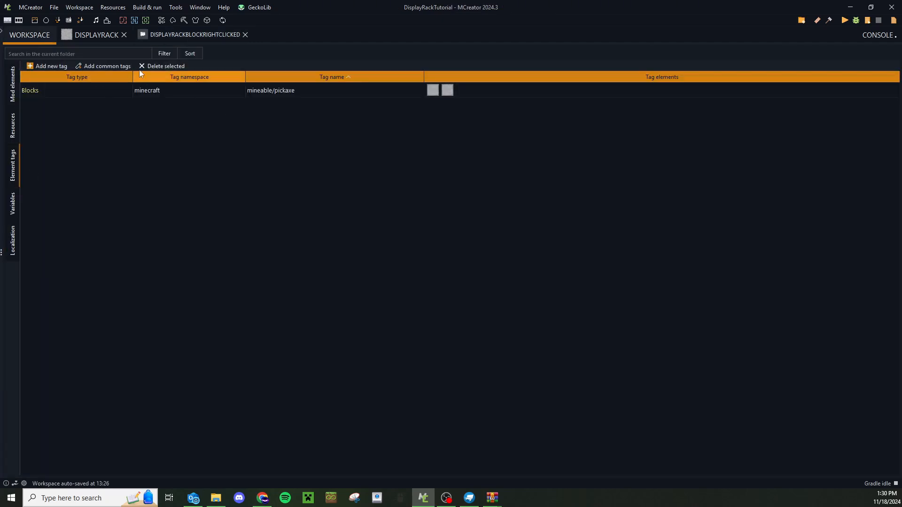
{"action": "left_click", "coordinate": [197, 36]}
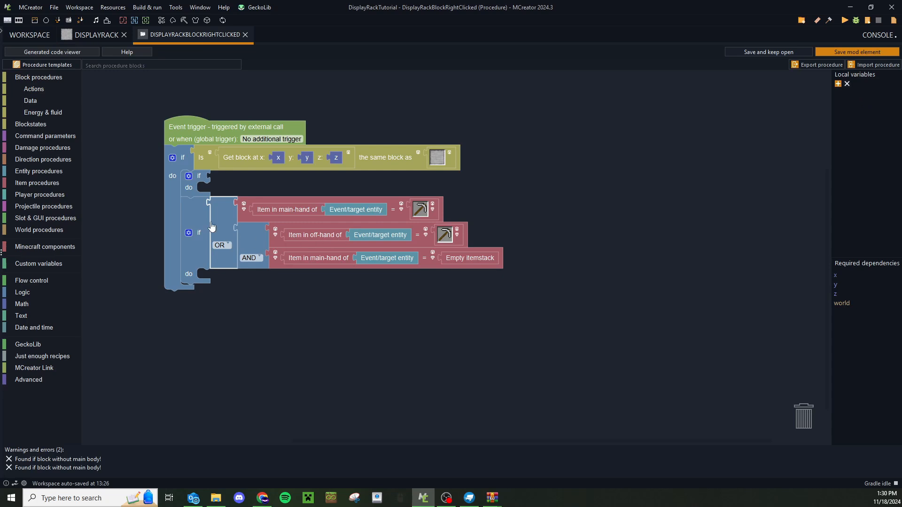
{"action": "left_click_drag", "start_coordinate": [212, 227], "coordinate": [212, 227]}
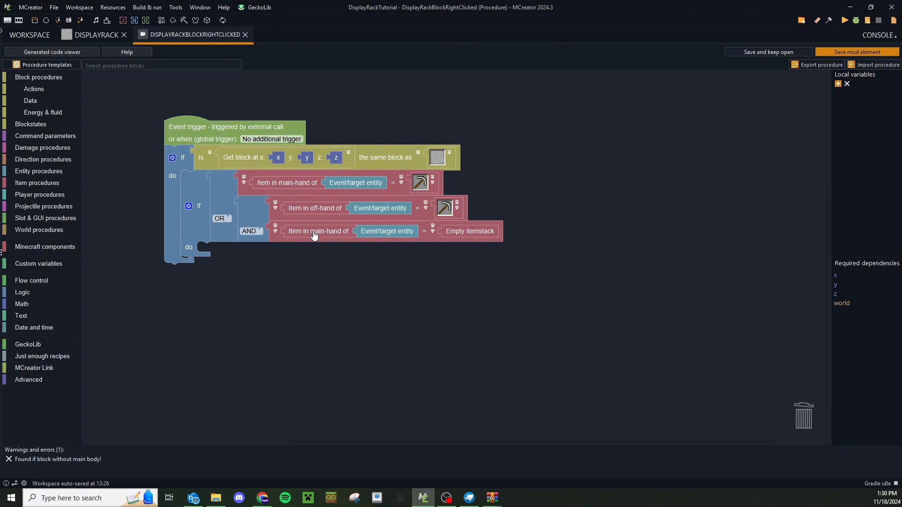
Add a Replace block at x, y, z action under the pickaxe check, using a blockstate with its direction set as the replacement
{"action": "left_click", "coordinate": [53, 93]}
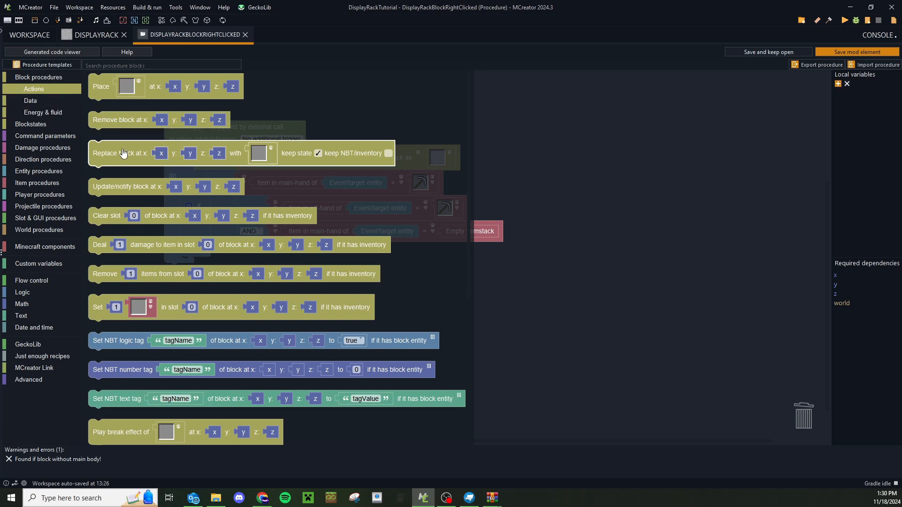
{"action": "left_click_drag", "start_coordinate": [121, 155], "coordinate": [313, 256]}
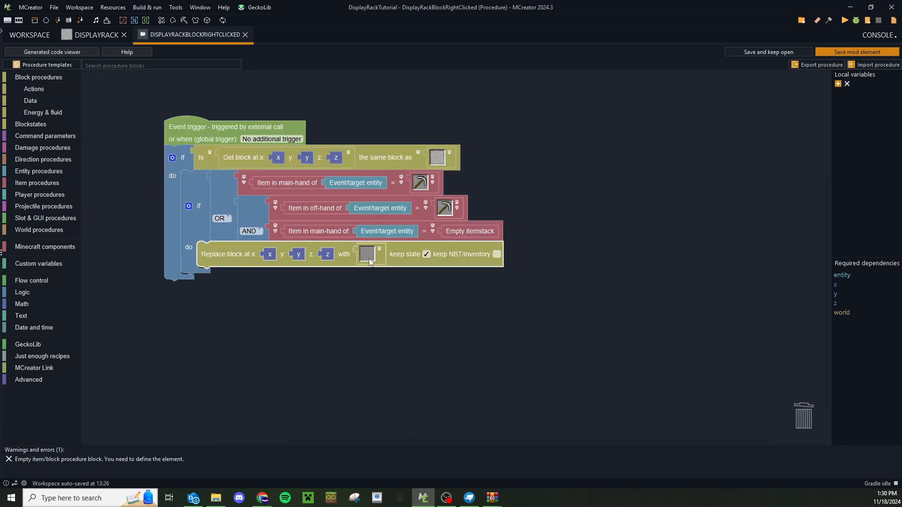
{"action": "left_click", "coordinate": [383, 260]}
{"action": "key", "text": "Delete"}
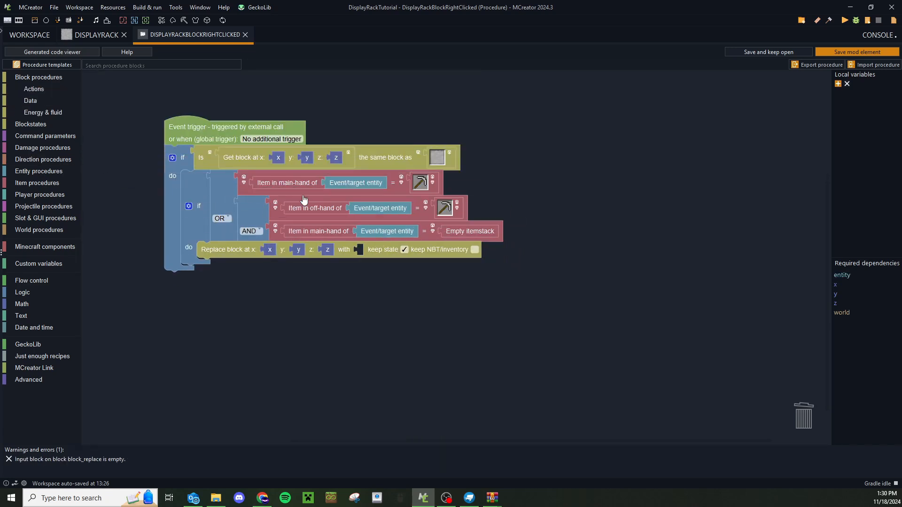
{"action": "left_click", "coordinate": [49, 102]}
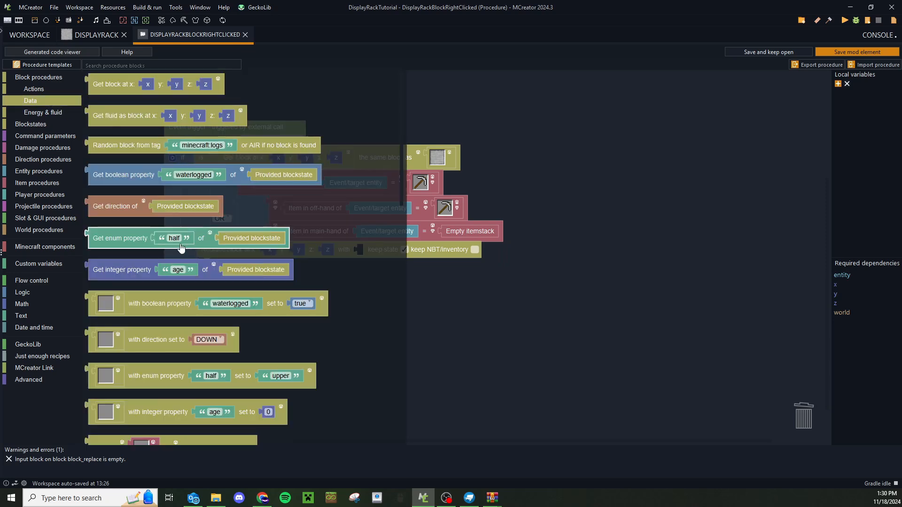
{"action": "scroll", "coordinate": [203, 306], "scroll_direction": "down", "scroll_amount": 2}
{"action": "scroll", "coordinate": [204, 306], "scroll_direction": "down", "scroll_amount": 1}
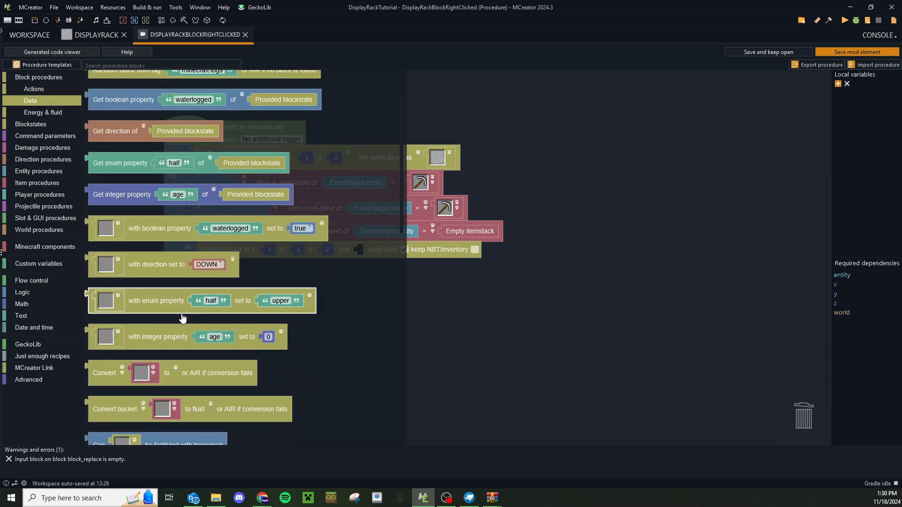
{"action": "scroll", "coordinate": [181, 315], "scroll_direction": "down", "scroll_amount": 1}
{"action": "left_click_drag", "start_coordinate": [210, 232], "coordinate": [478, 276]}
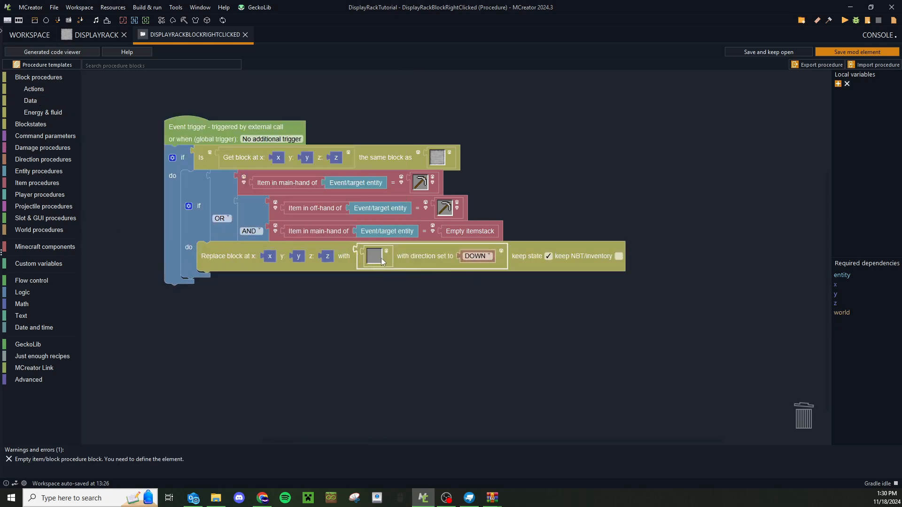
Make the replacement's direction the Get direction of the block at x, y, z instead of DOWN
{"action": "left_click", "coordinate": [480, 258]}
{"action": "key", "text": "Delete"}
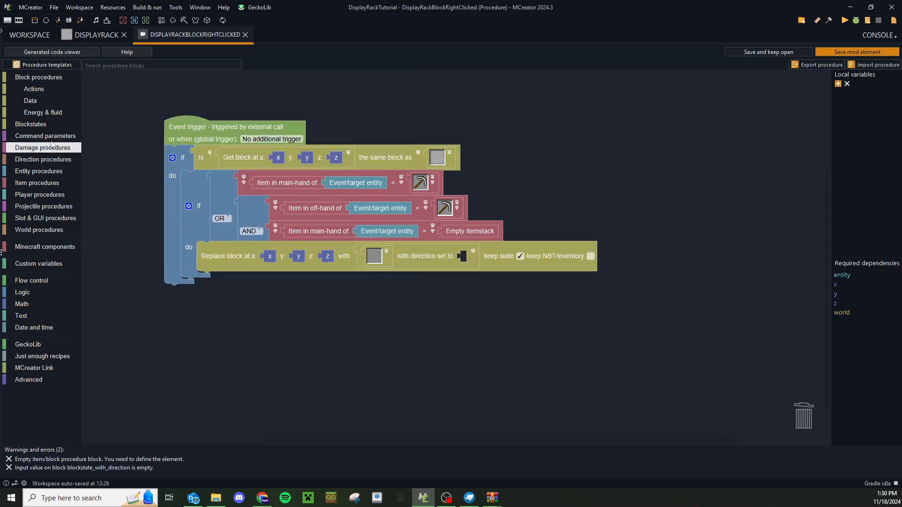
{"action": "left_click", "coordinate": [51, 90]}
{"action": "left_click", "coordinate": [30, 100]}
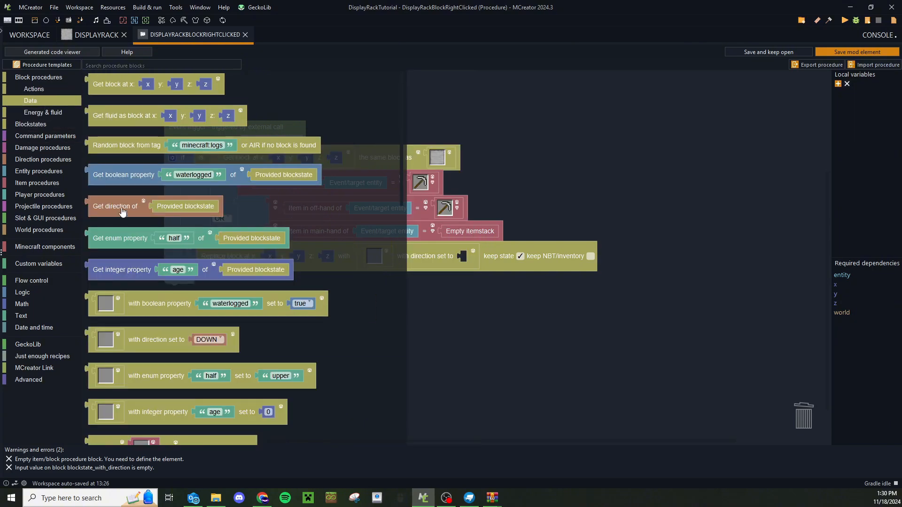
{"action": "left_click_drag", "start_coordinate": [173, 207], "coordinate": [501, 264]}
{"action": "left_click", "coordinate": [540, 265]}
{"action": "key", "text": "Delete"}
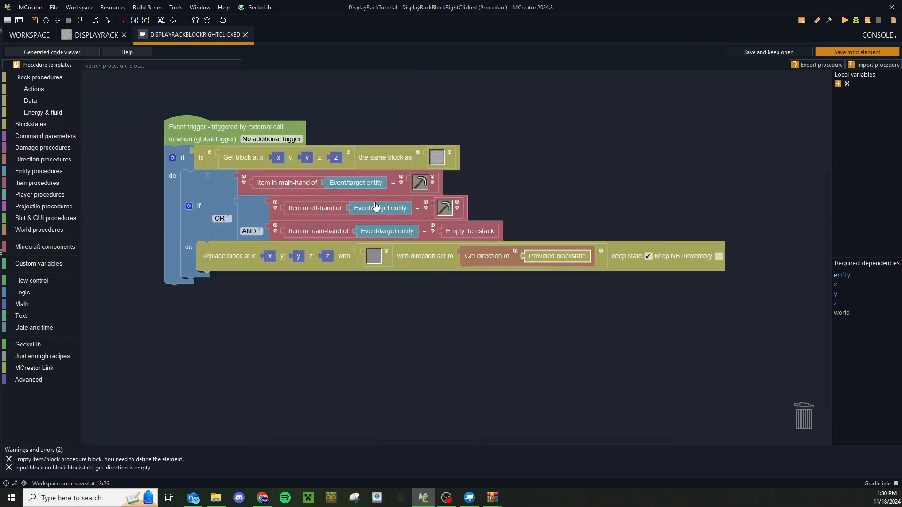
{"action": "left_click", "coordinate": [273, 165]}
{"action": "key", "text": "ctrl+c"}
{"action": "key", "text": "ctrl+v"}
{"action": "left_click_drag", "start_coordinate": [270, 189], "coordinate": [564, 265]}
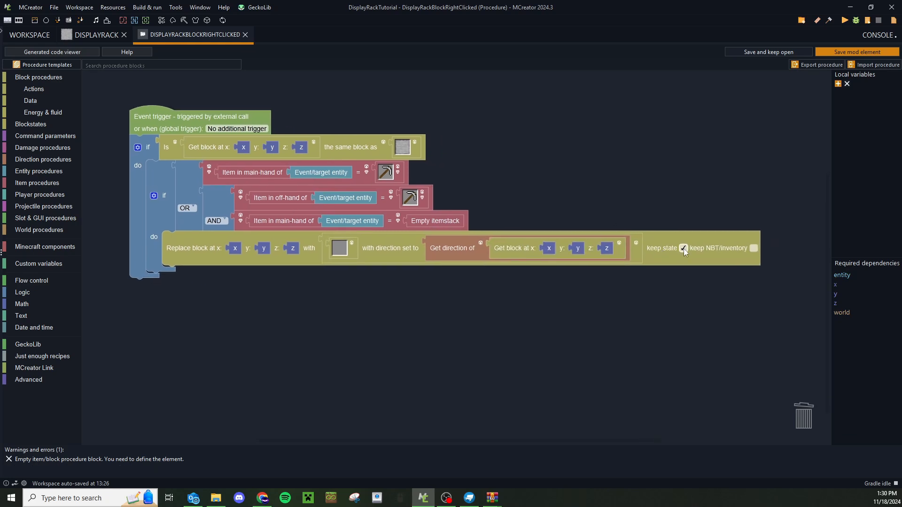
Disable keep state on the replace action and choose DRIronPick as the replacement block
{"action": "left_click", "coordinate": [683, 248]}
{"action": "left_click", "coordinate": [340, 248]}
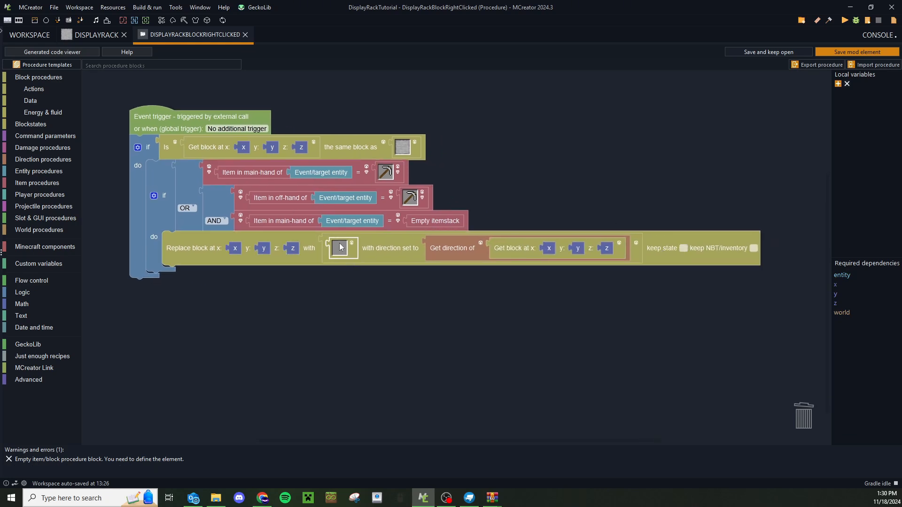
{"action": "left_click", "coordinate": [250, 191]}
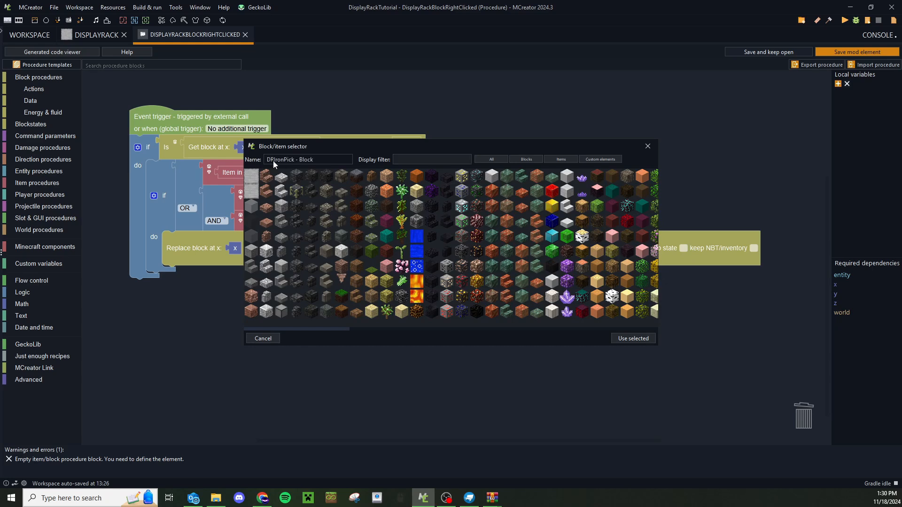
{"action": "left_click", "coordinate": [631, 340]}
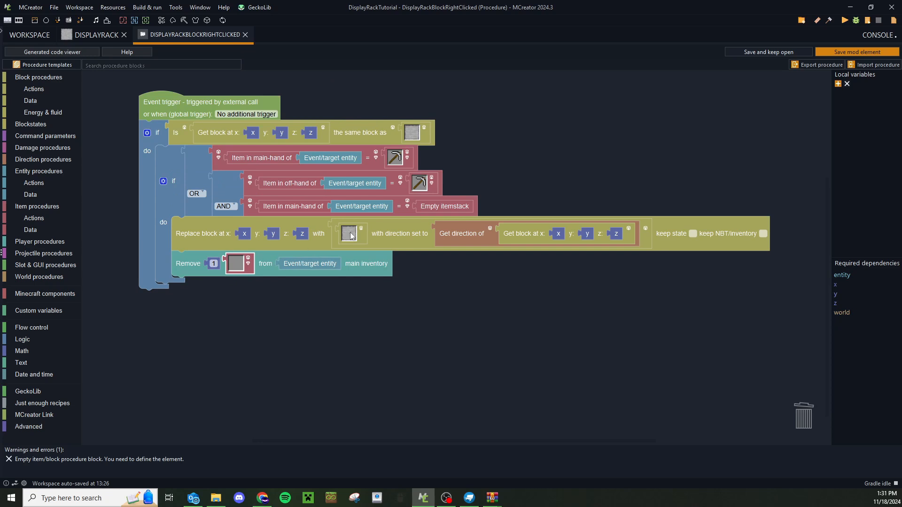
Set the item in the main inventory Remove action to an iron pickaxe, taking 1 from the event/target entity
{"action": "mouse_move", "coordinate": [236, 264]}
{"action": "left_mouse_down"}
{"action": "mouse_move", "coordinate": [416, 162]}
{"action": "mouse_move", "coordinate": [424, 184]}
{"action": "mouse_move", "coordinate": [308, 251]}
{"action": "mouse_move", "coordinate": [253, 264]}
{"action": "left_mouse_up"}
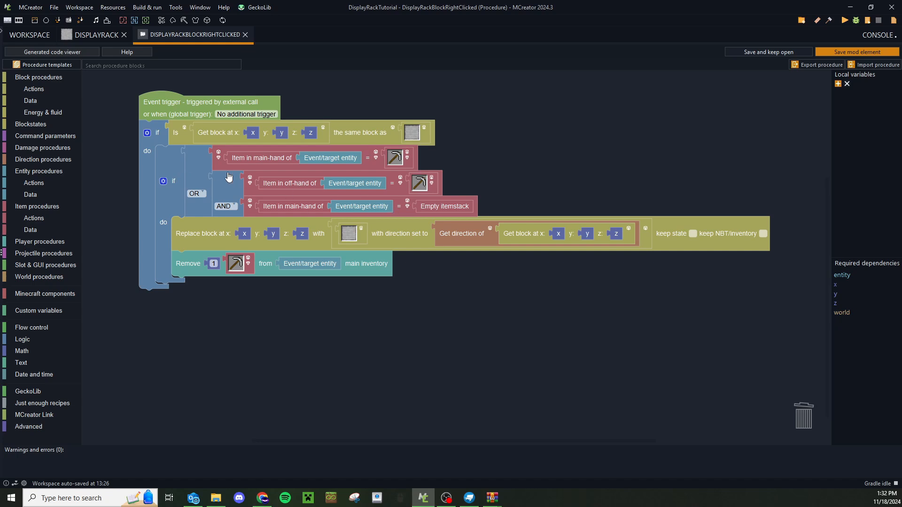
{"action": "mouse_move", "coordinate": [175, 178]}
{"action": "left_mouse_down"}
{"action": "mouse_move", "coordinate": [183, 175]}
{"action": "mouse_move", "coordinate": [175, 181]}
{"action": "left_mouse_up"}
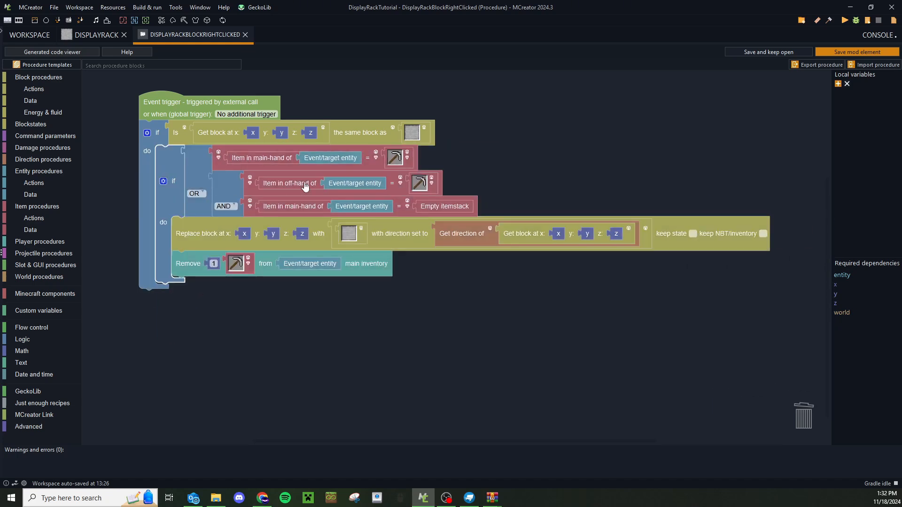
{"action": "left_click", "coordinate": [163, 181]}
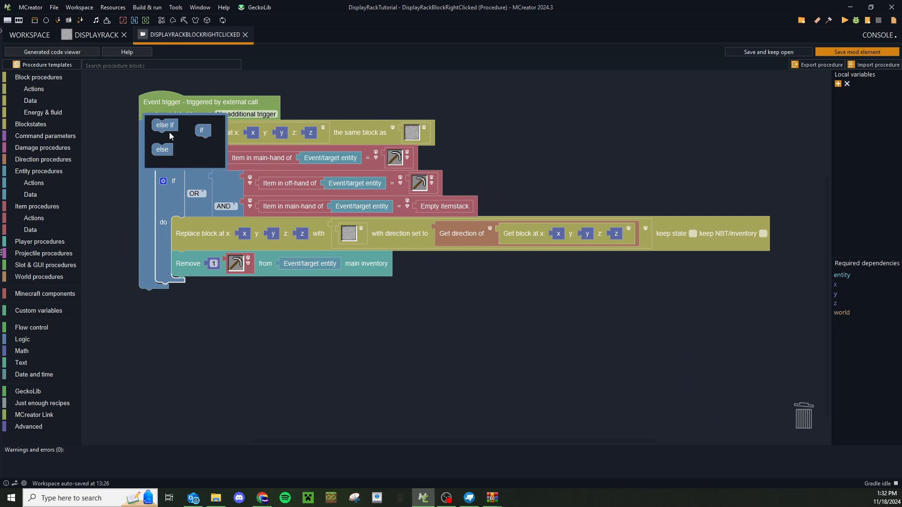
{"action": "mouse_move", "coordinate": [162, 124]}
{"action": "left_mouse_down"}
{"action": "mouse_move", "coordinate": [210, 151]}
{"action": "mouse_move", "coordinate": [162, 136]}
{"action": "left_mouse_up"}
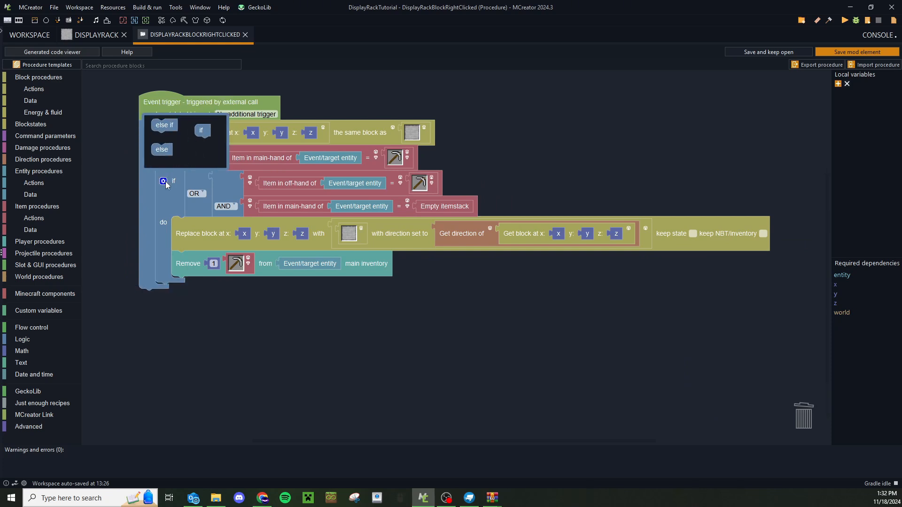
{"action": "left_click", "coordinate": [163, 182]}
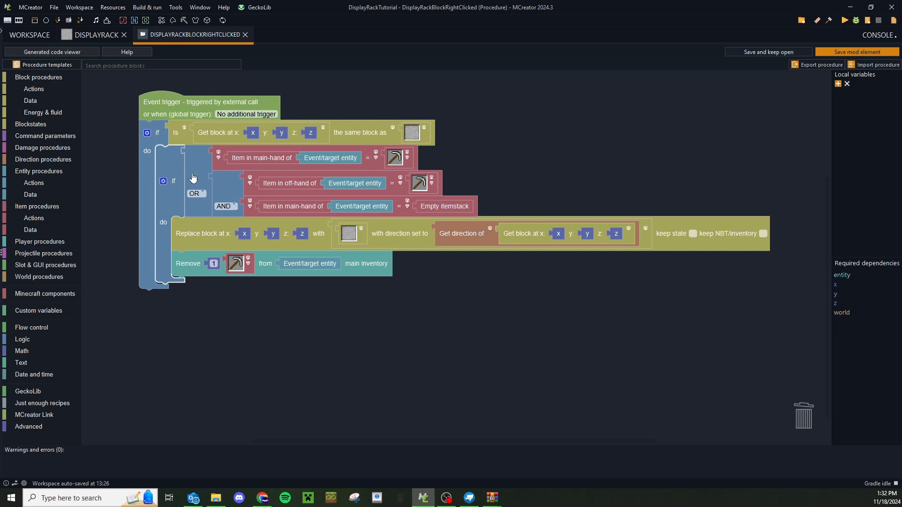
Review the iron pickaxe hand conditions and the Replace block and Remove item actions in the first branch
{"action": "left_click_drag", "start_coordinate": [193, 177], "coordinate": [228, 180]}
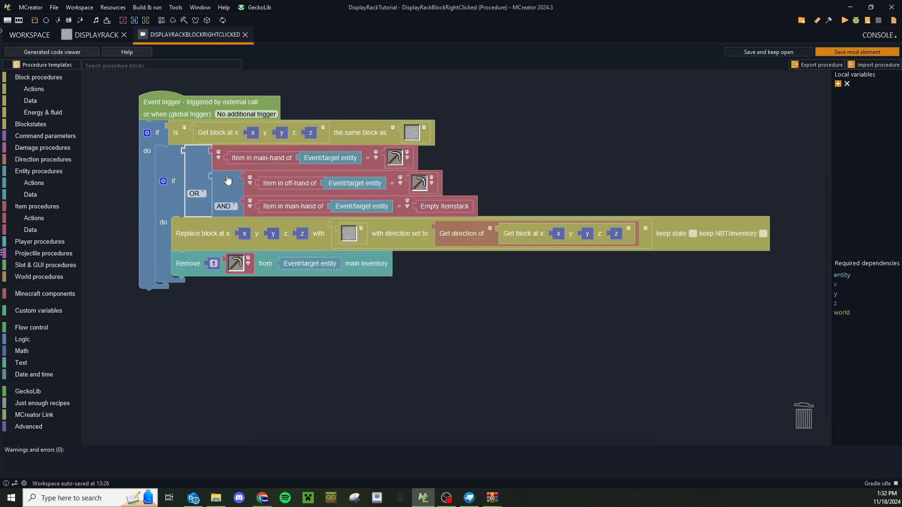
{"action": "left_click", "coordinate": [397, 163]}
{"action": "left_click", "coordinate": [427, 182]}
{"action": "left_click", "coordinate": [406, 162]}
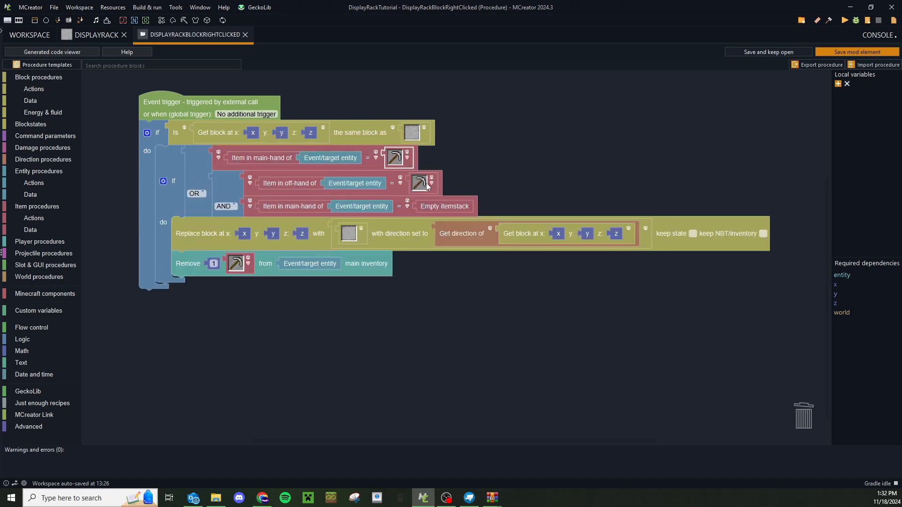
{"action": "left_click", "coordinate": [427, 182]}
{"action": "left_click", "coordinate": [228, 238]}
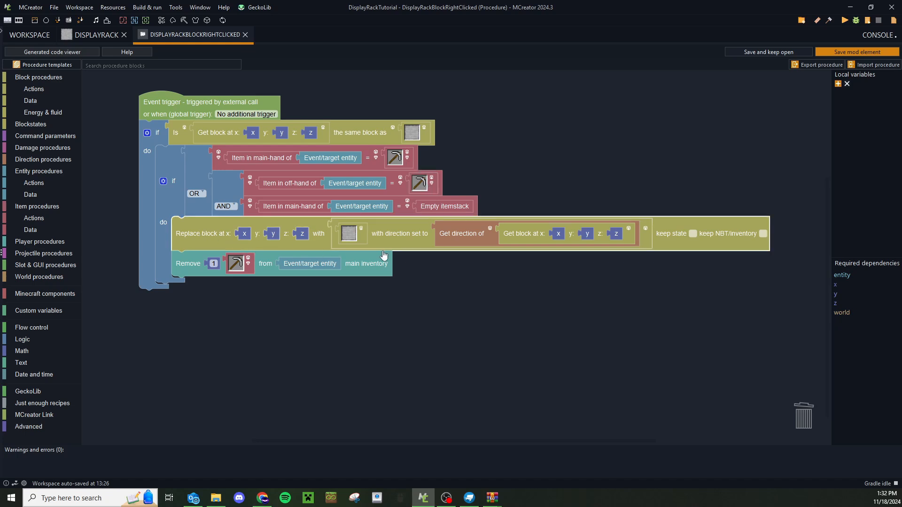
{"action": "left_click", "coordinate": [354, 235]}
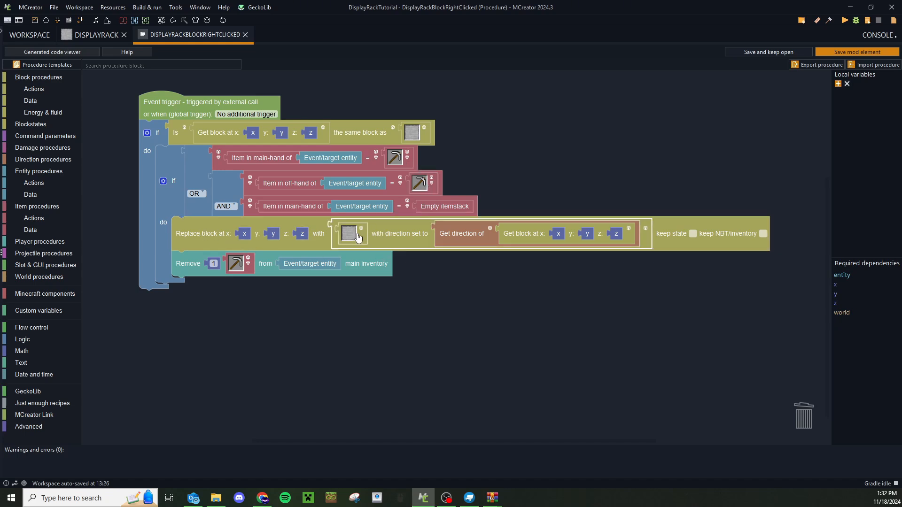
{"action": "left_click", "coordinate": [469, 234]}
{"action": "left_click", "coordinate": [503, 234]}
{"action": "left_click", "coordinate": [222, 138]}
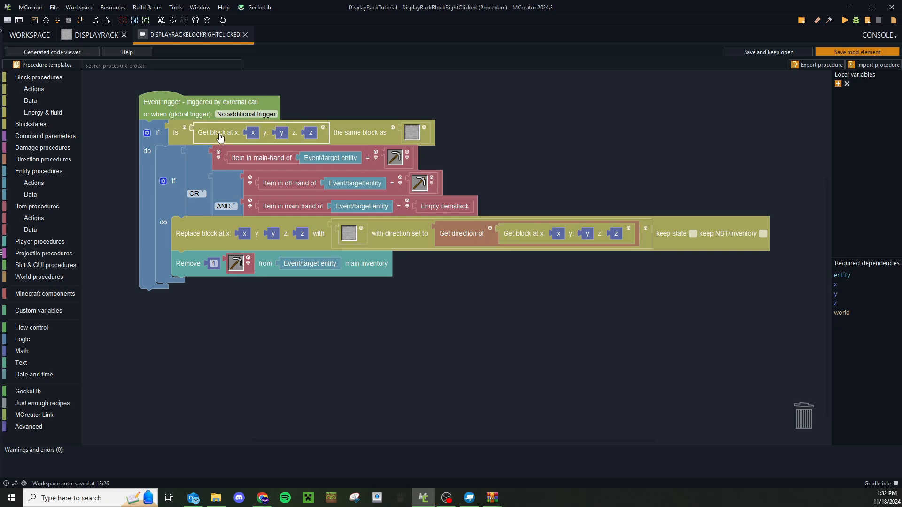
{"action": "left_click", "coordinate": [668, 241]}
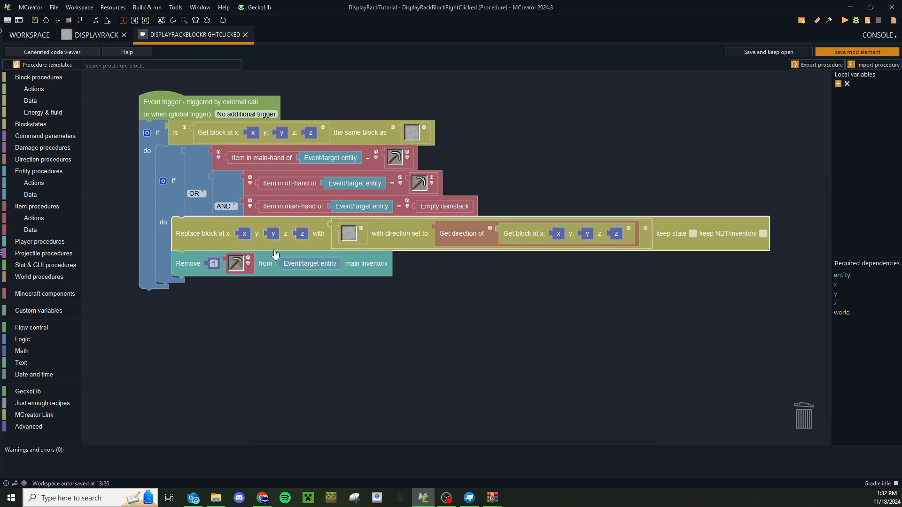
{"action": "left_click", "coordinate": [258, 267]}
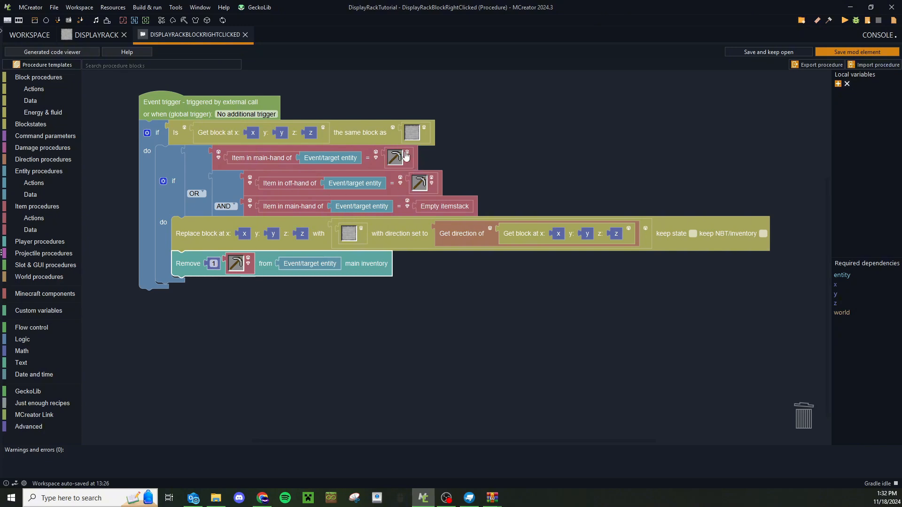
{"action": "left_click_drag", "start_coordinate": [274, 281], "coordinate": [283, 249]}
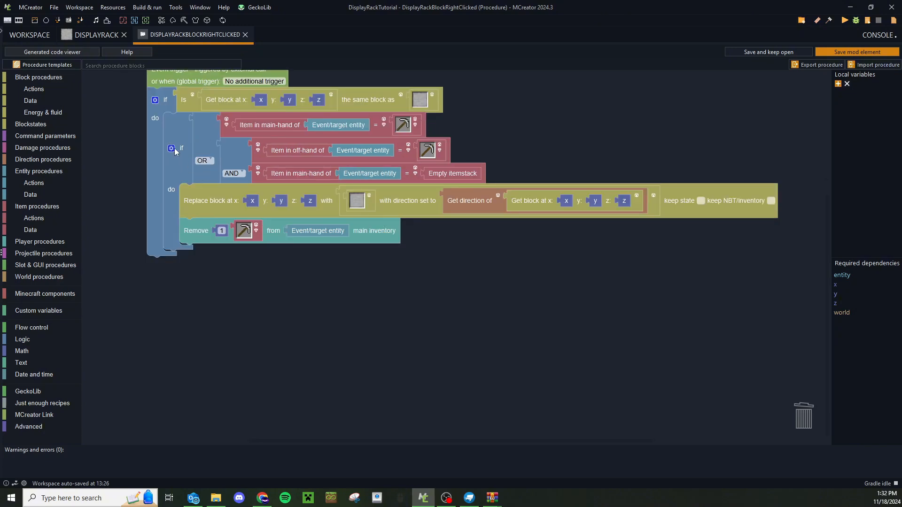
{"action": "left_click", "coordinate": [171, 148]}
{"action": "left_click_drag", "start_coordinate": [173, 94], "coordinate": [212, 116]}
{"action": "left_click_drag", "start_coordinate": [172, 96], "coordinate": [211, 123]}
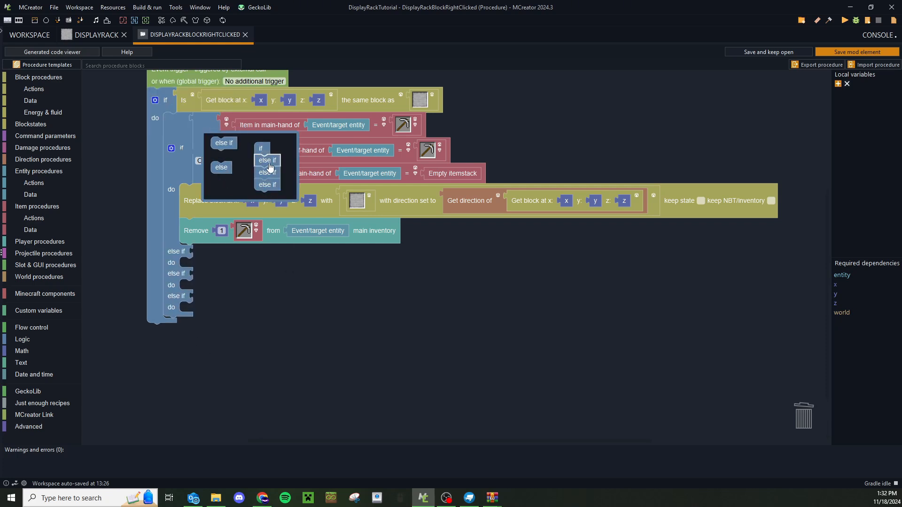
{"action": "left_click_drag", "start_coordinate": [270, 167], "coordinate": [222, 155]}
{"action": "left_click", "coordinate": [171, 148]}
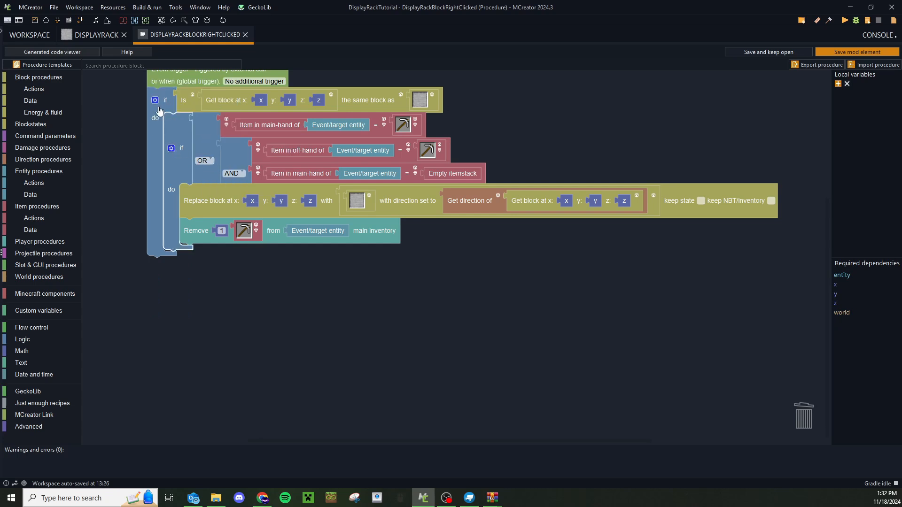
Add an else-if branch to the outer if block and give it a copy of the "Is block at x, y, z the same block as" condition
{"action": "left_click", "coordinate": [155, 100]}
{"action": "left_click_drag", "start_coordinate": [156, 284], "coordinate": [207, 311]}
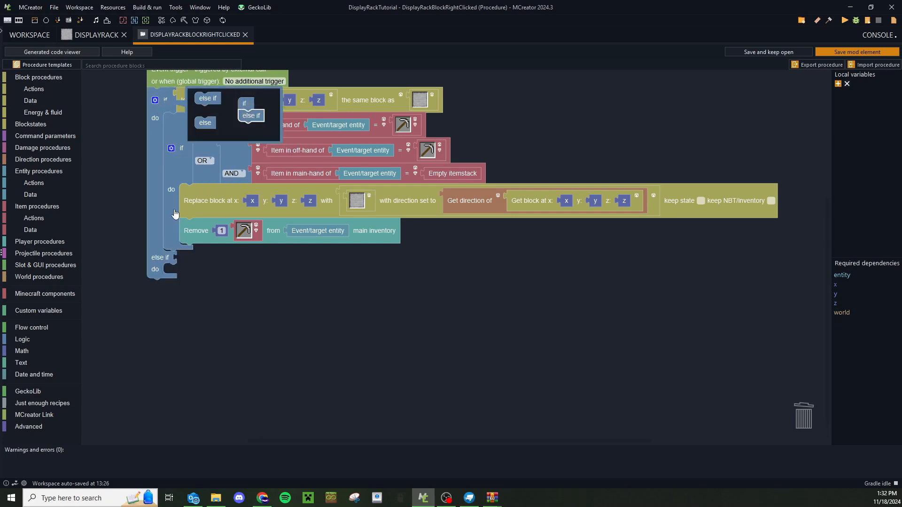
{"action": "left_click", "coordinate": [156, 102]}
{"action": "left_click", "coordinate": [182, 101]}
{"action": "key", "text": "ctrl+c"}
{"action": "key", "text": "ctrl+v"}
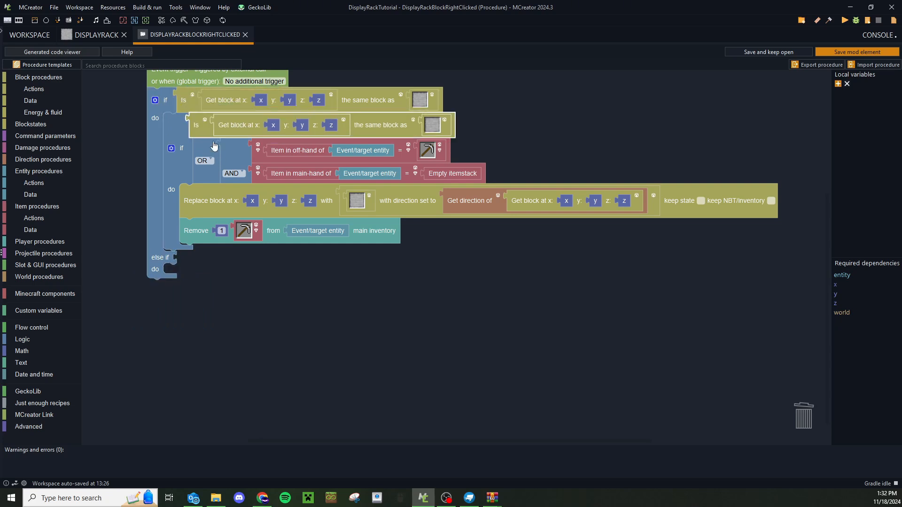
{"action": "left_click_drag", "start_coordinate": [209, 130], "coordinate": [227, 269]}
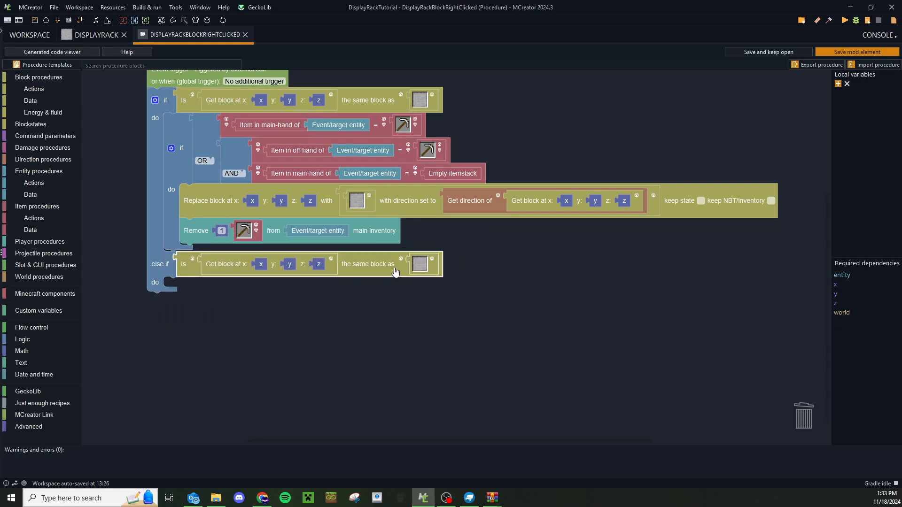
Place a loose "Is block tagged in block tags" condition below the else-if branch and check the workspace's element tags
{"action": "left_click", "coordinate": [43, 93]}
{"action": "left_click", "coordinate": [41, 97]}
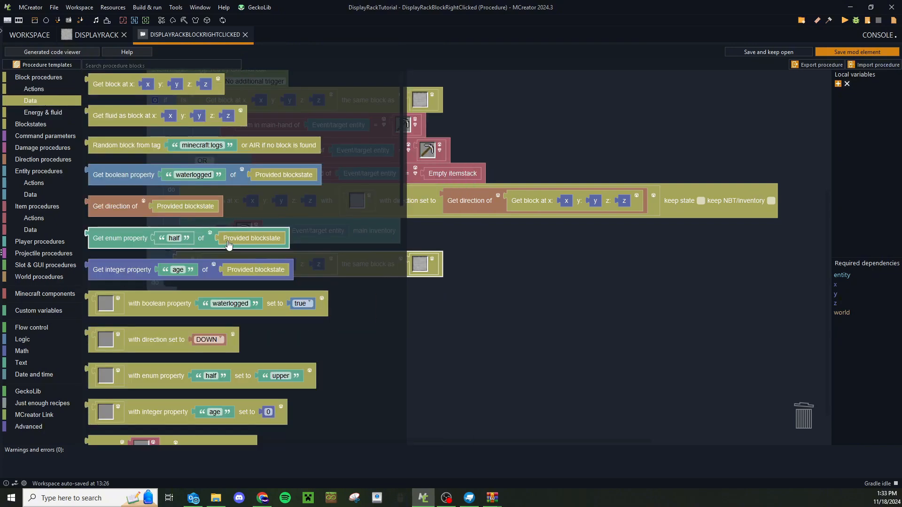
{"action": "scroll", "coordinate": [214, 233], "scroll_direction": "down", "scroll_amount": 15}
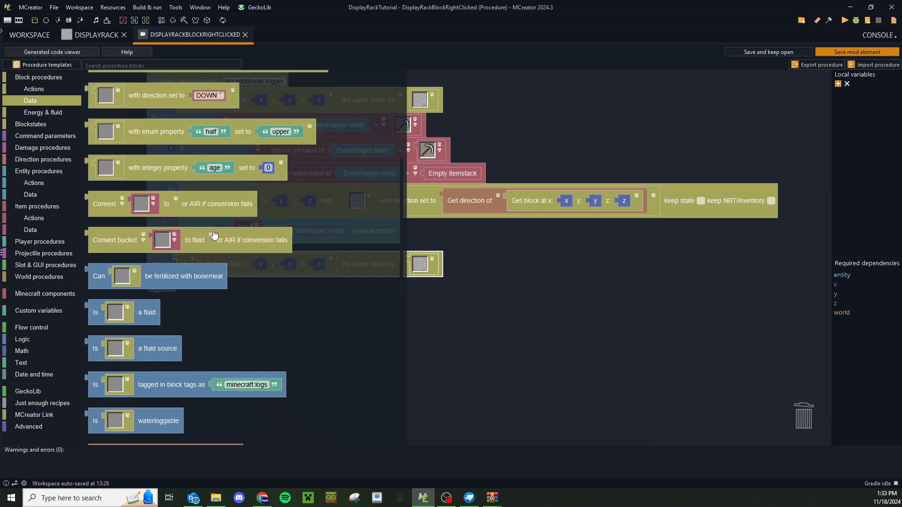
{"action": "left_click_drag", "start_coordinate": [165, 261], "coordinate": [300, 311]}
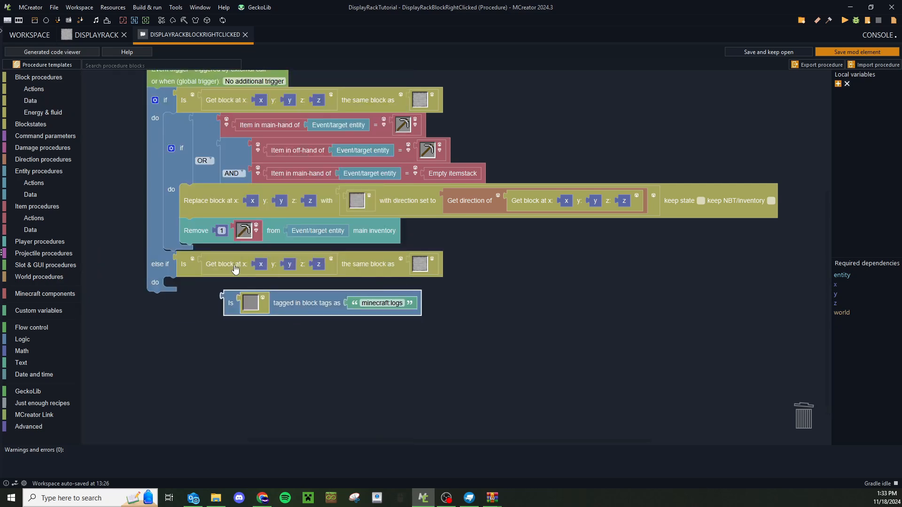
{"action": "left_click_drag", "start_coordinate": [231, 267], "coordinate": [245, 275]}
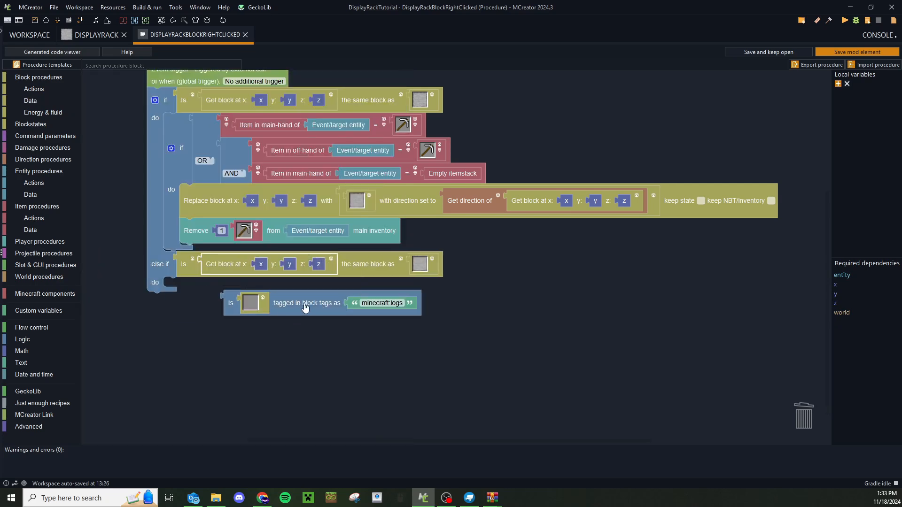
{"action": "left_click", "coordinate": [306, 308]}
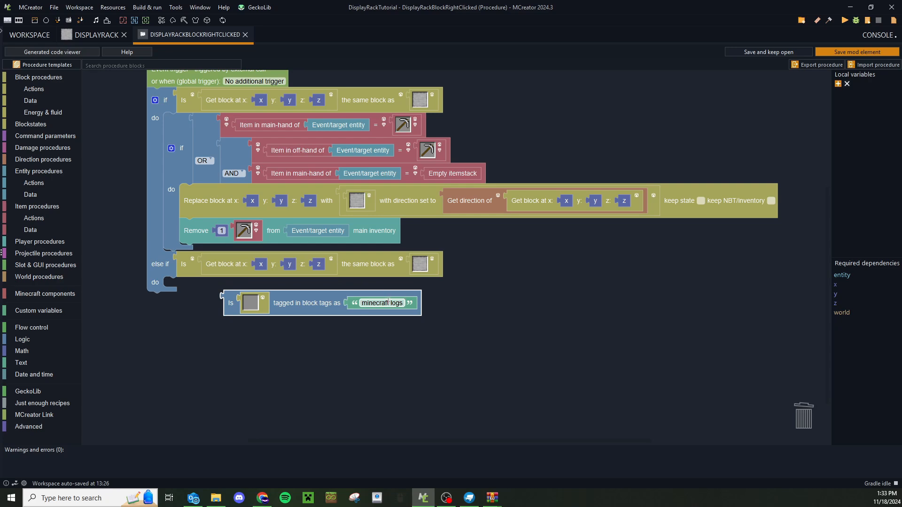
{"action": "left_click", "coordinate": [20, 38]}
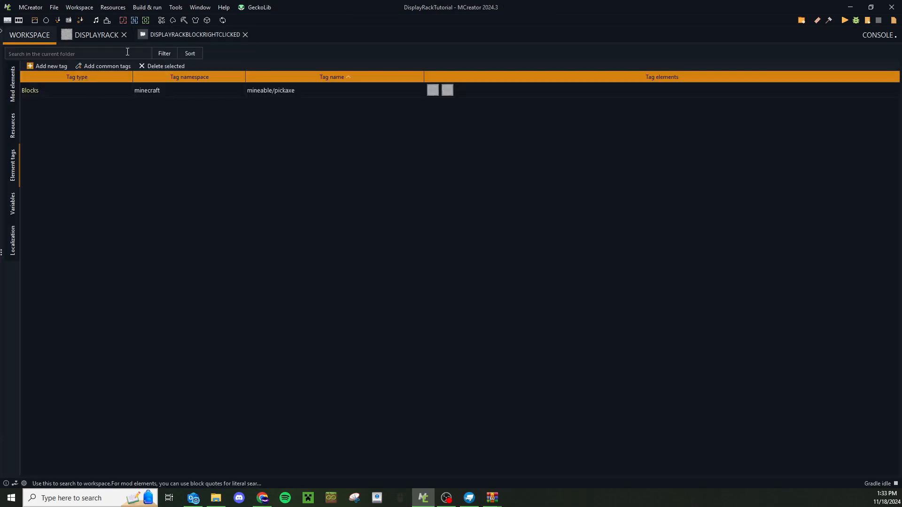
{"action": "left_click", "coordinate": [194, 35]}
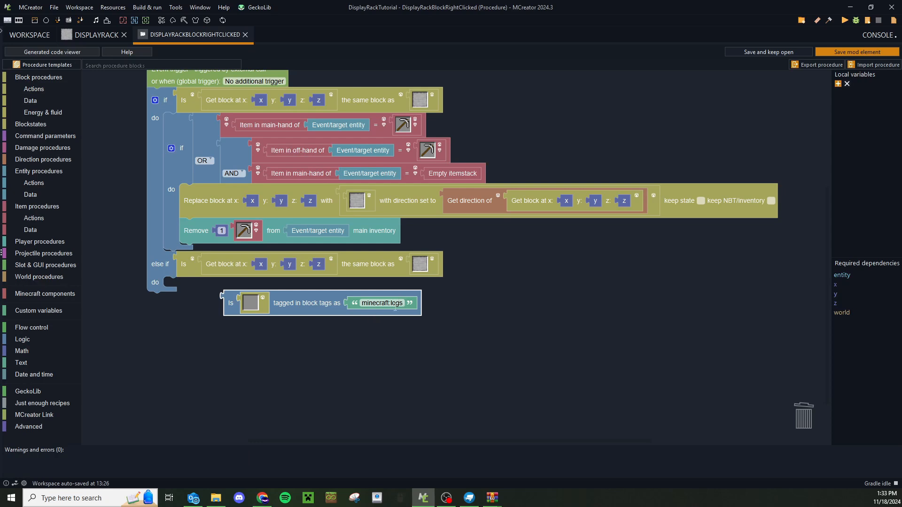
{"action": "left_click_drag", "start_coordinate": [472, 247], "coordinate": [470, 261]}
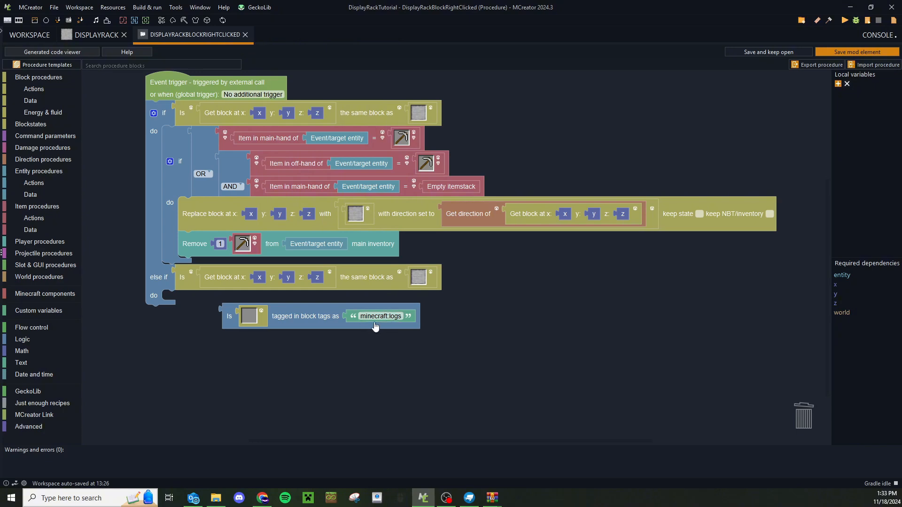
{"action": "mouse_move", "coordinate": [327, 318]}
{"action": "left_mouse_down"}
{"action": "mouse_move", "coordinate": [337, 333]}
{"action": "mouse_move", "coordinate": [314, 329]}
{"action": "left_mouse_up"}
{"action": "left_click_drag", "start_coordinate": [429, 323], "coordinate": [425, 288]}
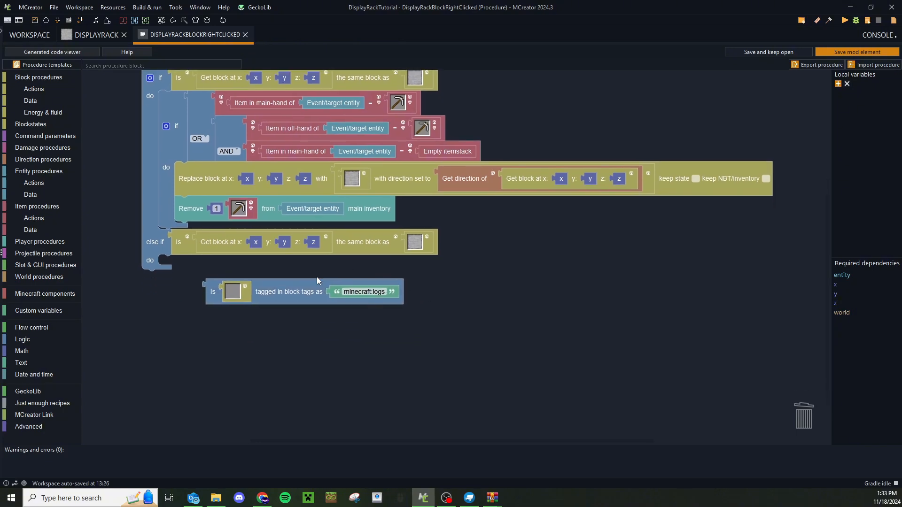
Set the comparison block in the else-if condition to DRIronPick
{"action": "left_click", "coordinate": [411, 248]}
{"action": "left_click", "coordinate": [255, 191]}
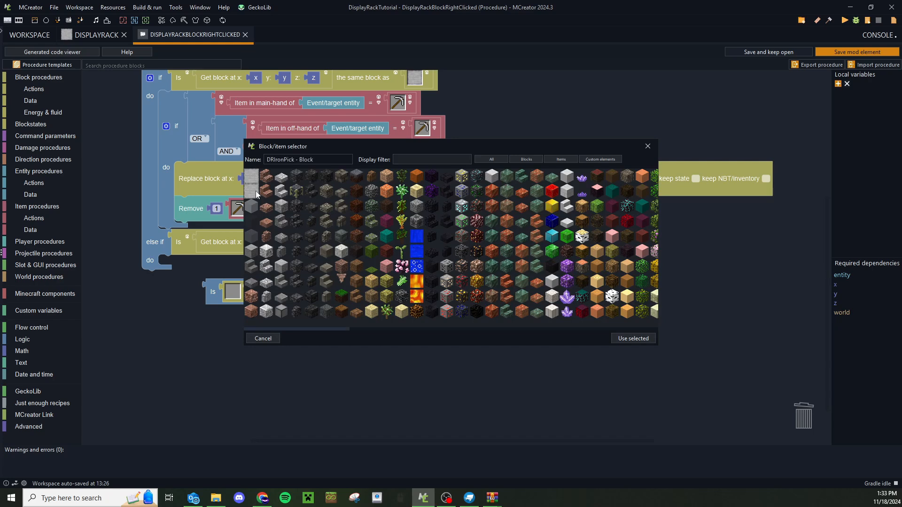
{"action": "left_click", "coordinate": [633, 338]}
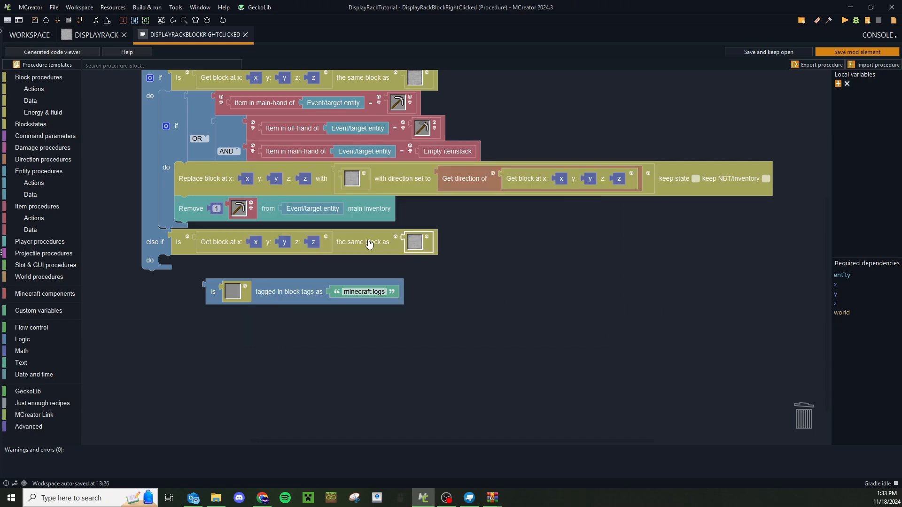
Delete the loose block-tag condition below the else-if branch
{"action": "left_click_drag", "start_coordinate": [441, 283], "coordinate": [431, 279]}
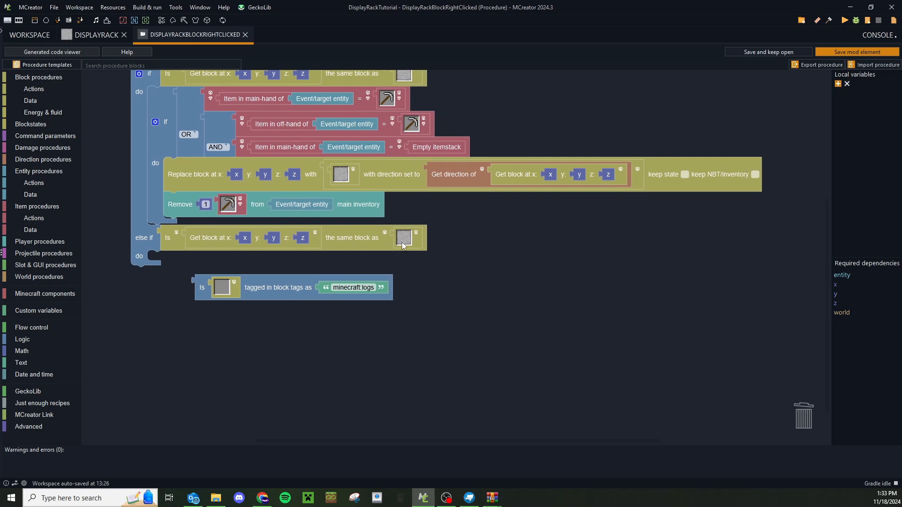
{"action": "scroll", "coordinate": [430, 278], "scroll_direction": "up", "scroll_amount": 1}
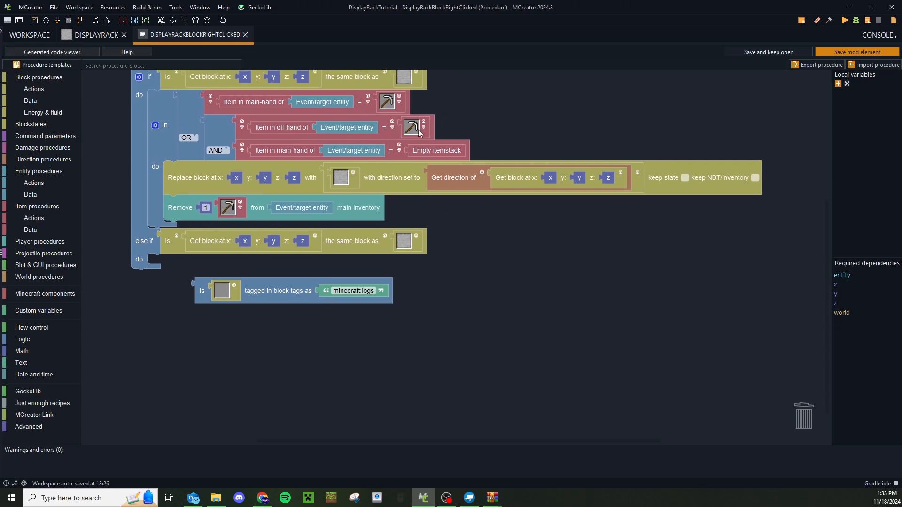
{"action": "left_click", "coordinate": [286, 305]}
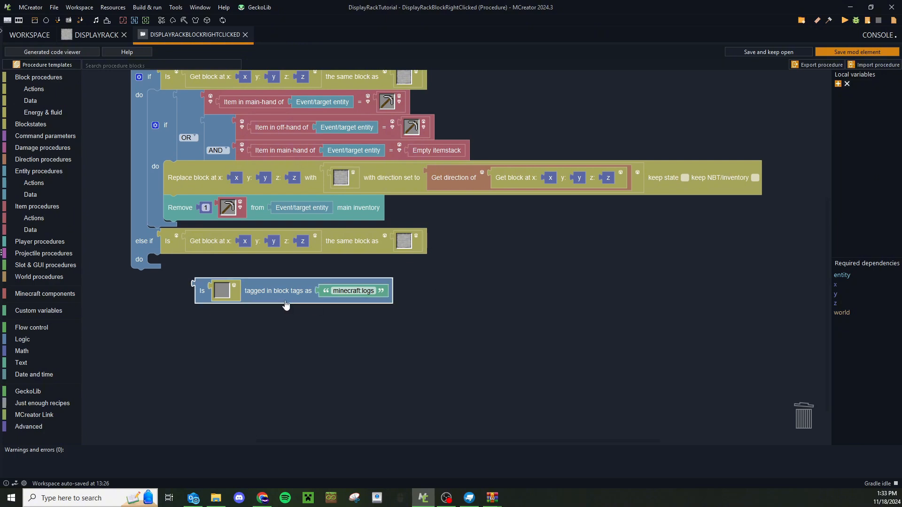
{"action": "key", "text": "Delete"}
{"action": "left_click_drag", "start_coordinate": [297, 294], "coordinate": [314, 308]}
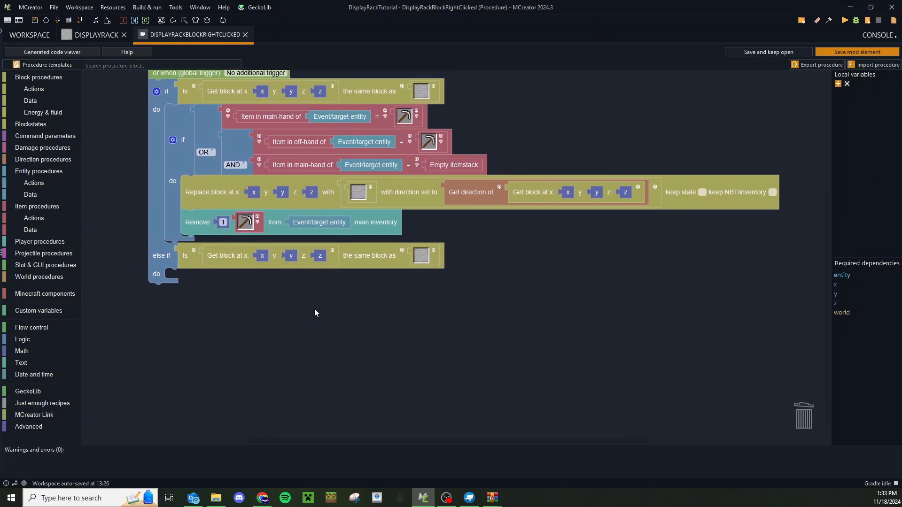
Combine the else-if block check with an "Is Event/target entity sneaking" condition using an AND block with external inputs
{"action": "left_click", "coordinate": [47, 340]}
{"action": "left_click_drag", "start_coordinate": [105, 123], "coordinate": [107, 125]}
{"action": "left_click", "coordinate": [112, 127]}
{"action": "left_click", "coordinate": [106, 173]}
{"action": "right_click", "coordinate": [117, 134]}
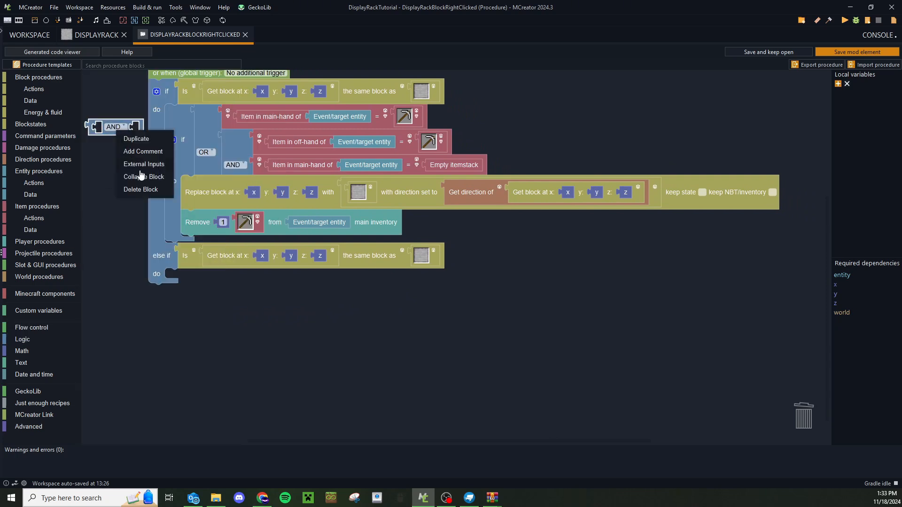
{"action": "left_click", "coordinate": [141, 164]}
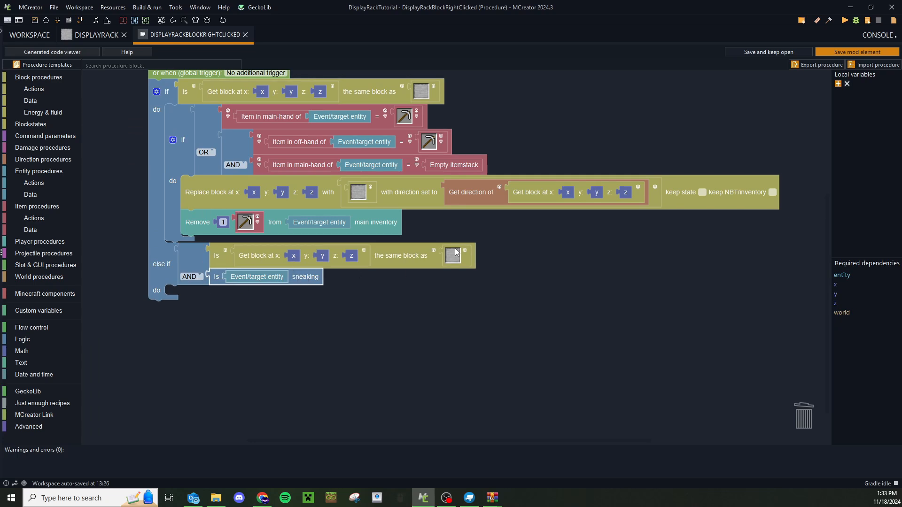
{"action": "left_click", "coordinate": [425, 256]}
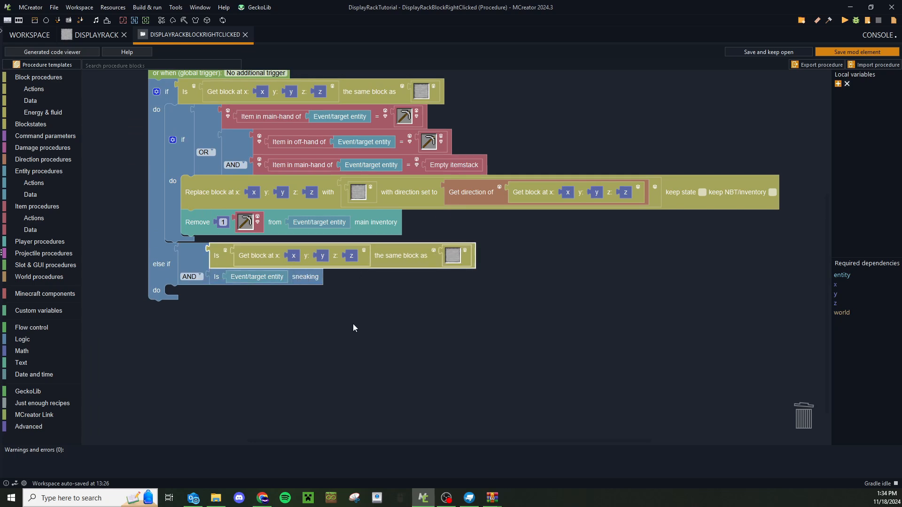
{"action": "left_click", "coordinate": [284, 272]}
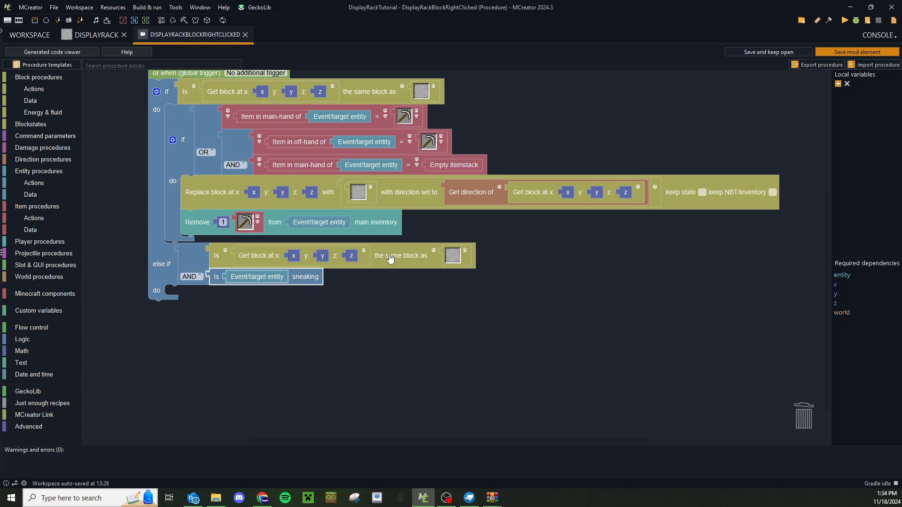
Copy the nested pickaxe-check if block with its contents into the else-if branch and detach the copy's OR condition
{"action": "scroll", "coordinate": [473, 311], "scroll_direction": "down", "scroll_amount": 1}
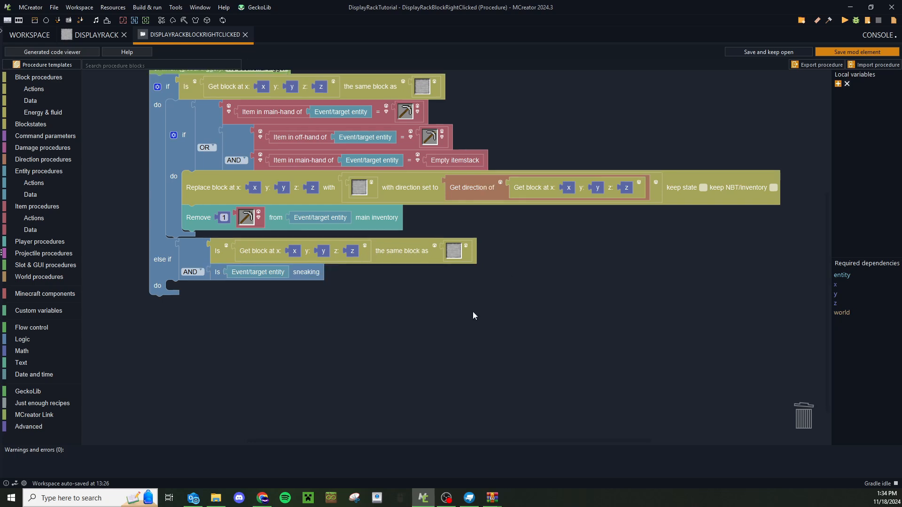
{"action": "scroll", "coordinate": [472, 306], "scroll_direction": "up", "scroll_amount": 2}
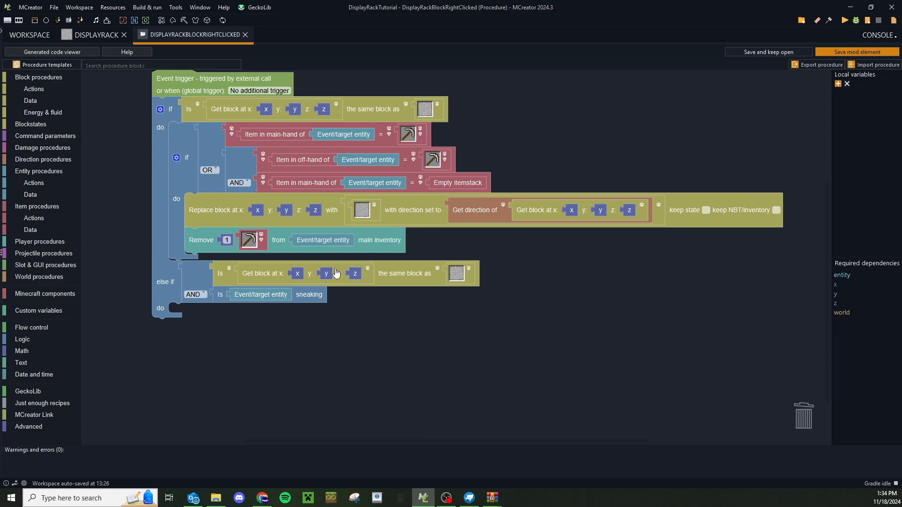
{"action": "scroll", "coordinate": [405, 315], "scroll_direction": "down", "scroll_amount": 2}
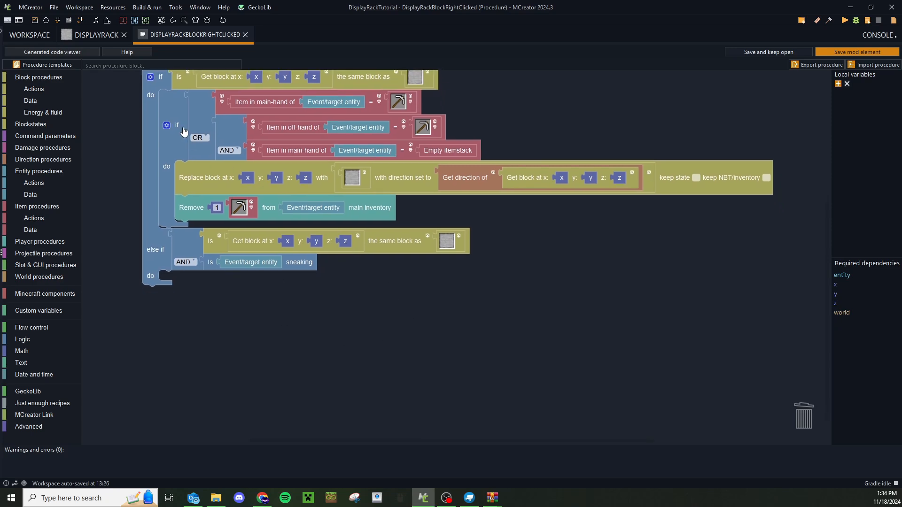
{"action": "left_click", "coordinate": [183, 131]}
{"action": "key", "text": "ctrl+v"}
{"action": "left_click_drag", "start_coordinate": [186, 137], "coordinate": [173, 293]}
{"action": "scroll", "coordinate": [458, 282], "scroll_direction": "down", "scroll_amount": 3}
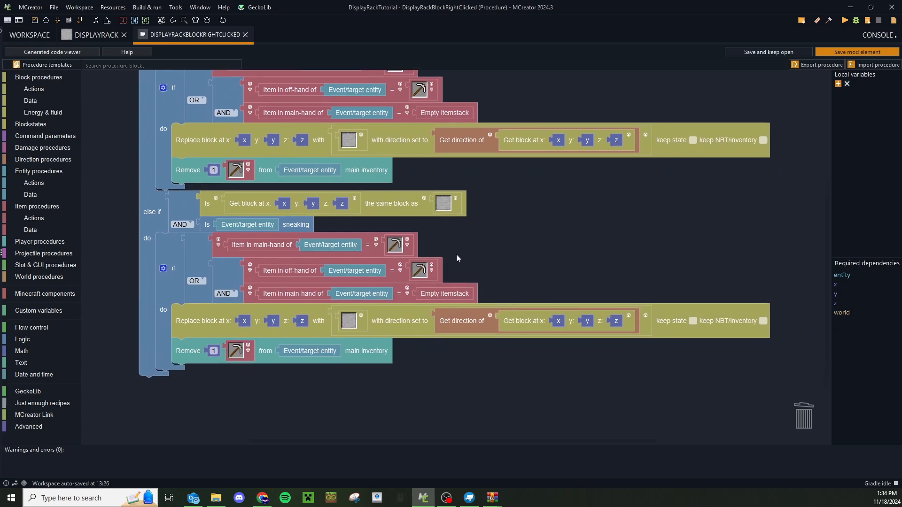
{"action": "left_click_drag", "start_coordinate": [217, 259], "coordinate": [250, 339]}
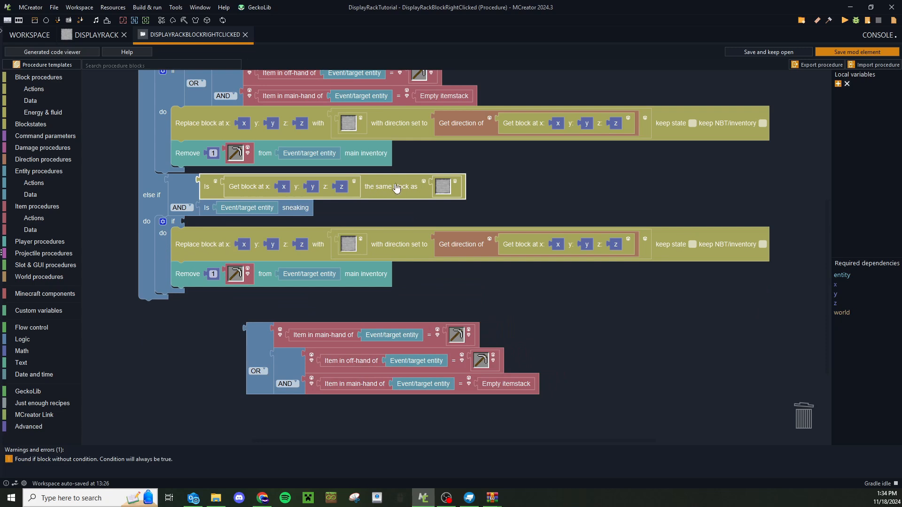
{"action": "key", "text": "ctrl+v"}
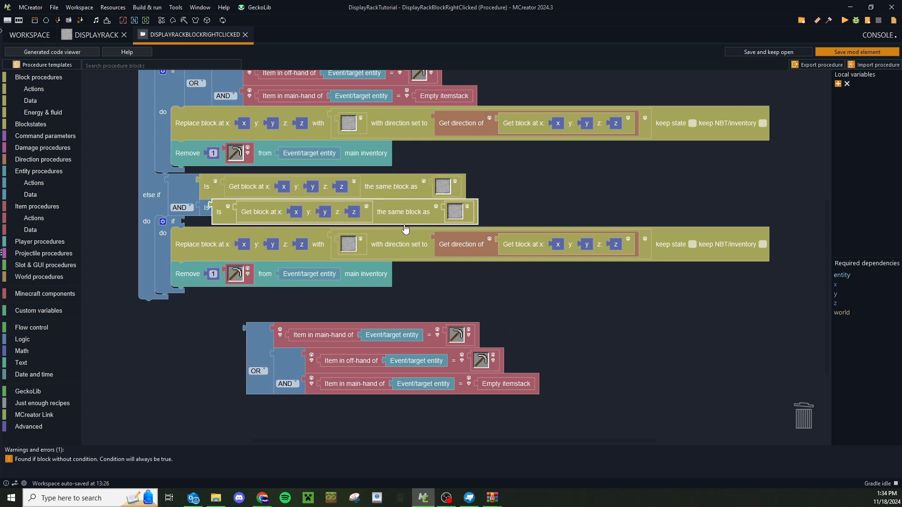
{"action": "left_click_drag", "start_coordinate": [403, 216], "coordinate": [376, 228]}
{"action": "left_click", "coordinate": [177, 191]}
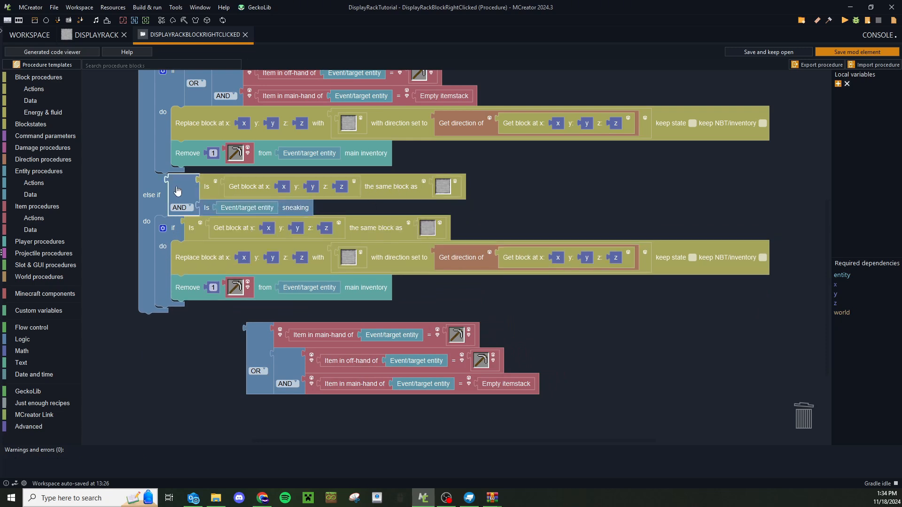
{"action": "left_click", "coordinate": [404, 187]}
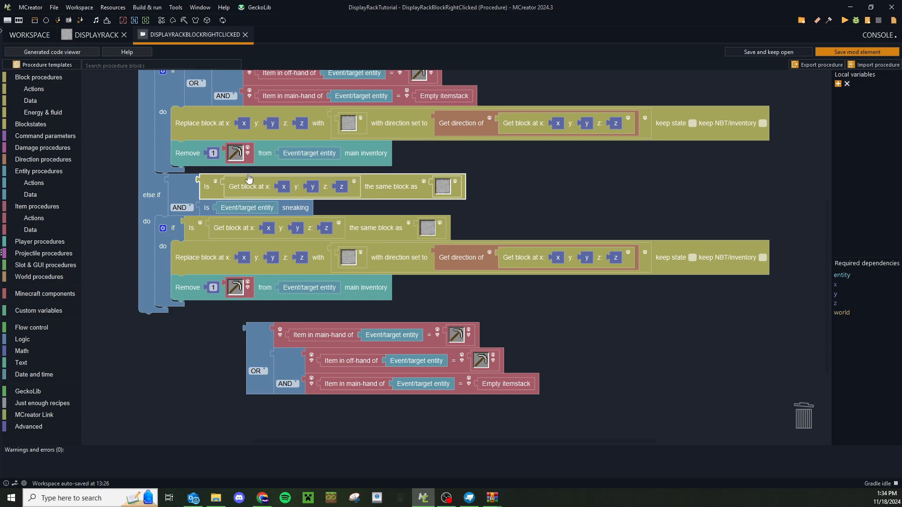
{"action": "left_click", "coordinate": [191, 230]}
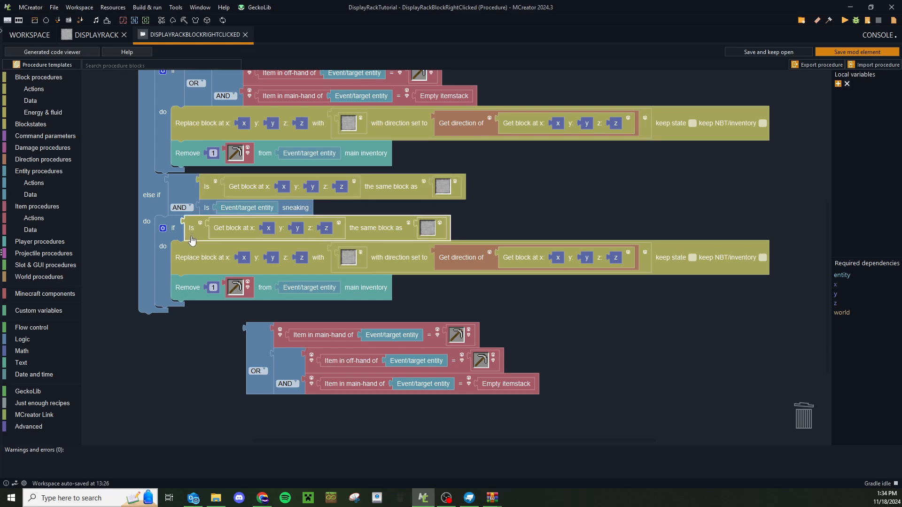
{"action": "key", "text": "Delete"}
Move the replace and remove blocks out of the copied if directly into the else-if branch and delete the empty if block
{"action": "left_click_drag", "start_coordinate": [194, 243], "coordinate": [185, 232]}
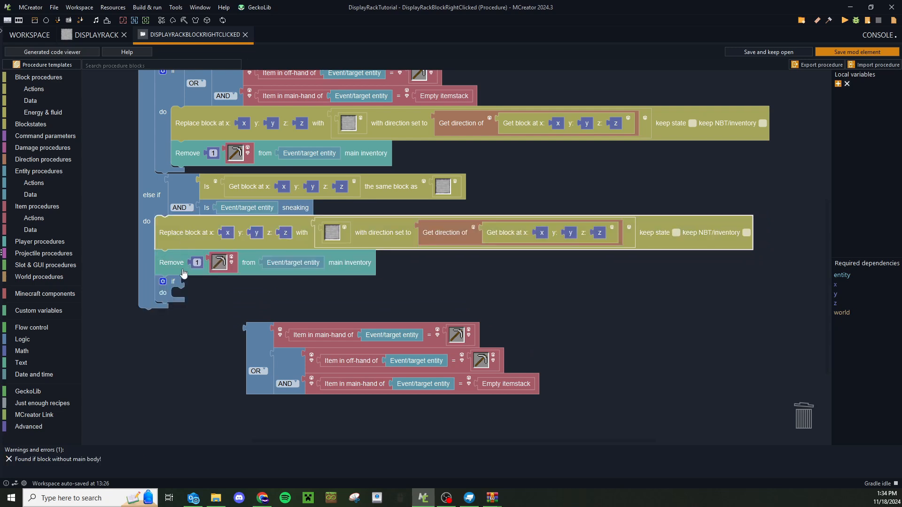
{"action": "left_click", "coordinate": [174, 286]}
{"action": "key", "text": "Delete"}
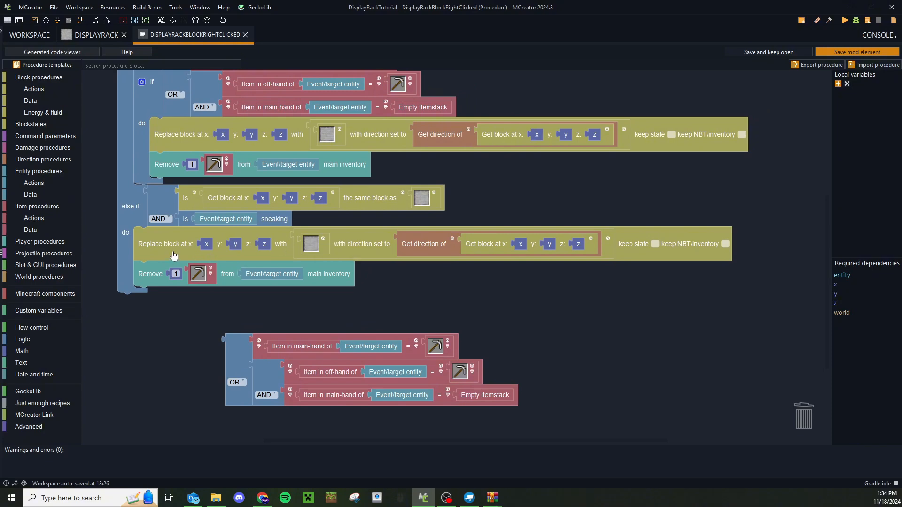
Set the replacement block in the else-if branch to the empty DisplayRack block
{"action": "left_click", "coordinate": [316, 245]}
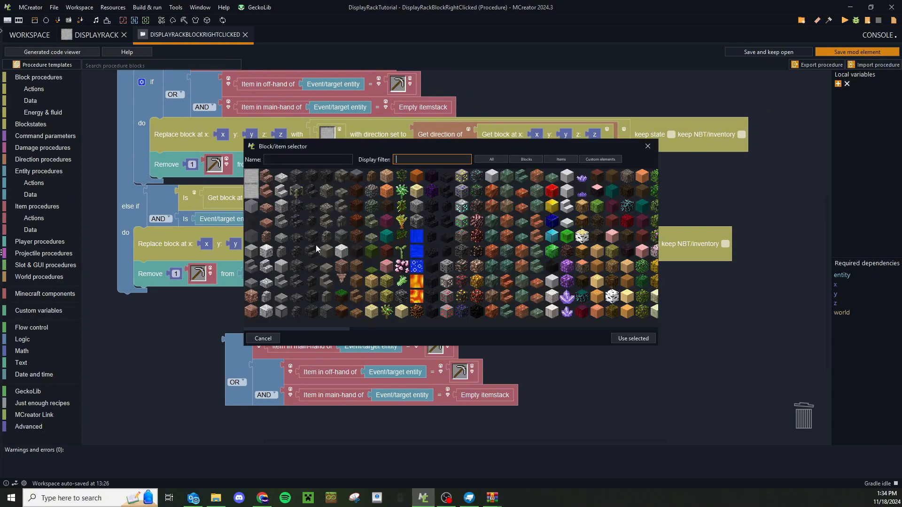
{"action": "left_click", "coordinate": [253, 174]}
{"action": "left_click", "coordinate": [633, 339]}
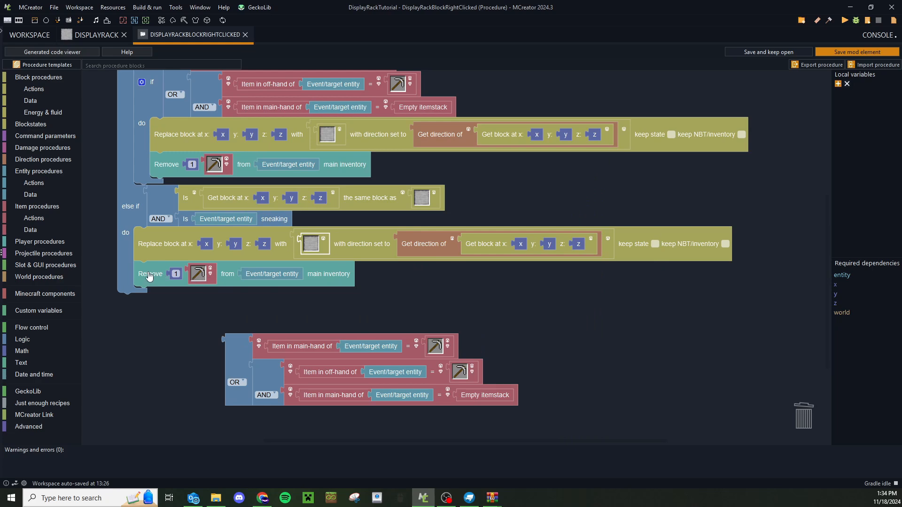
{"action": "left_click", "coordinate": [43, 186]}
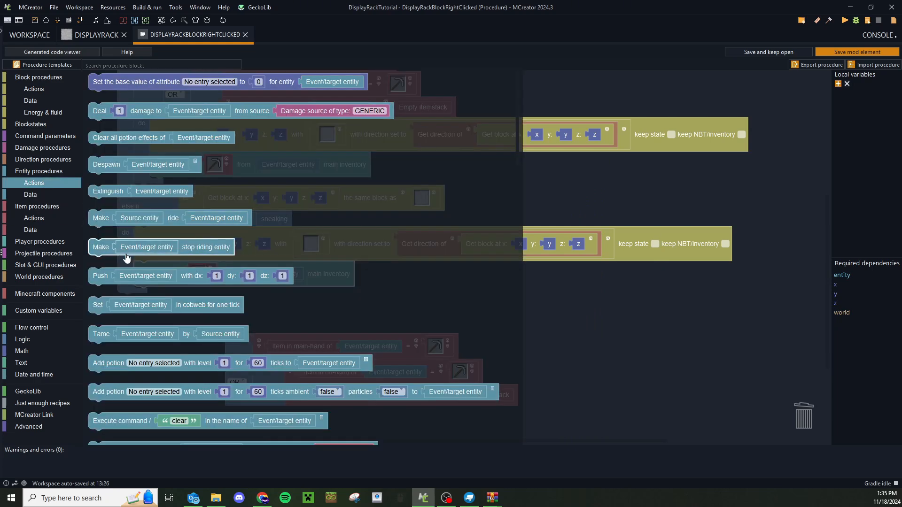
{"action": "scroll", "coordinate": [140, 294], "scroll_direction": "down", "scroll_amount": 10}
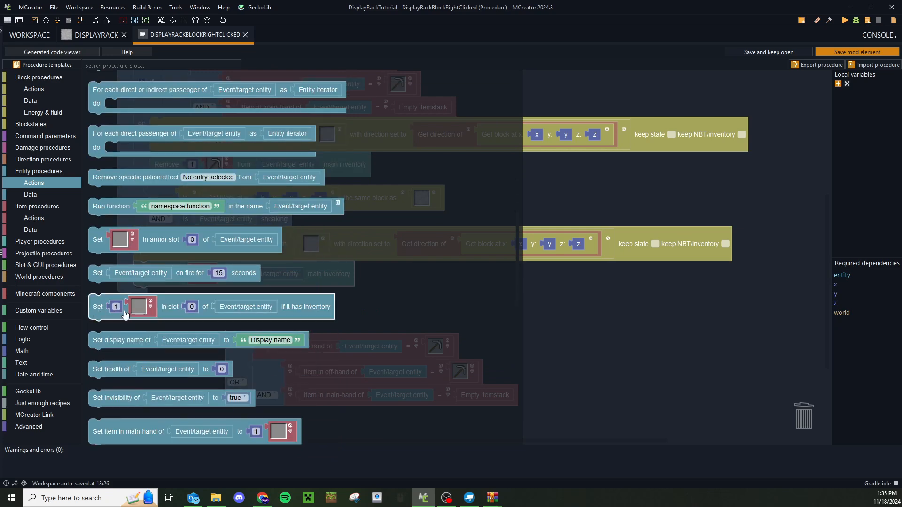
{"action": "left_click_drag", "start_coordinate": [172, 312], "coordinate": [239, 282]}
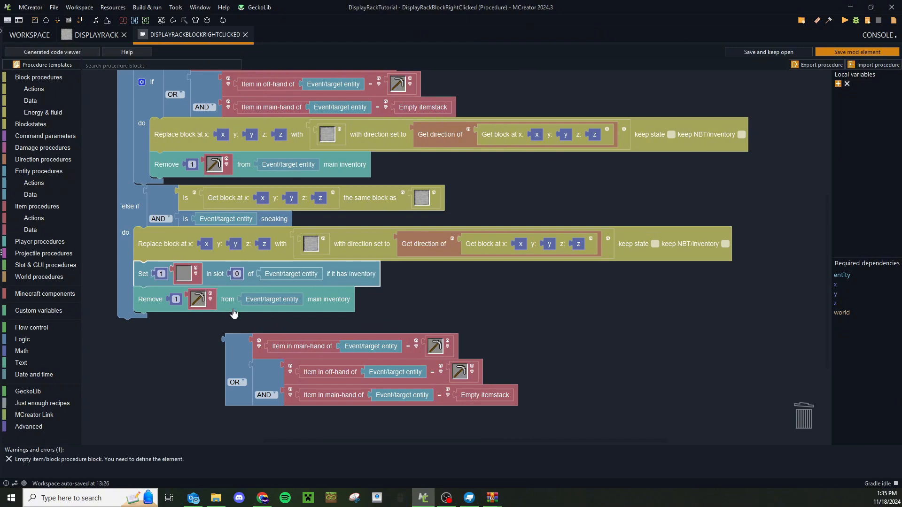
{"action": "key", "text": "Delete"}
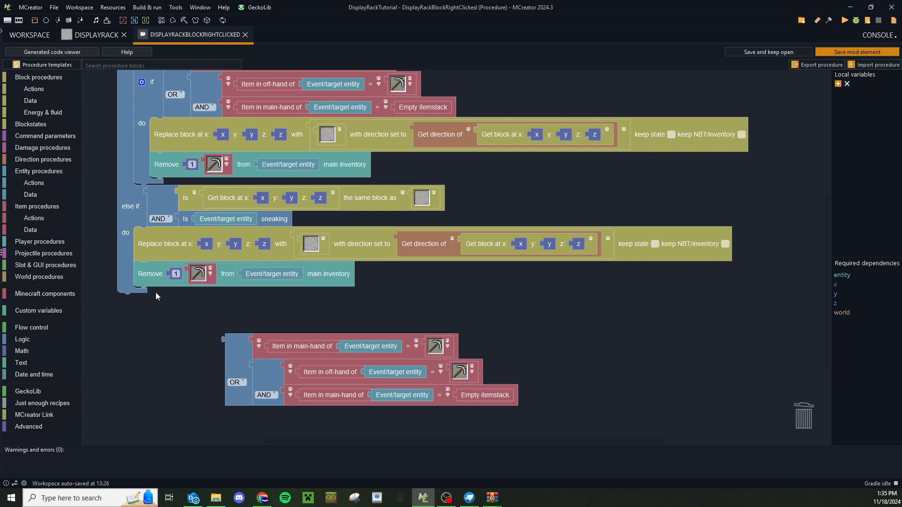
Add a "Spawn dropped item" block below the else-if replacement and move the iron pickaxe from the Remove block into it
{"action": "left_click", "coordinate": [43, 277]}
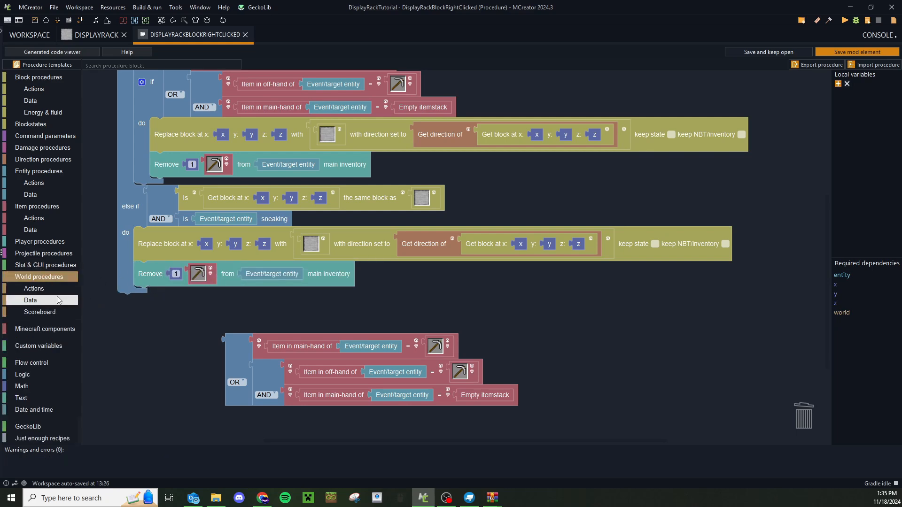
{"action": "left_click", "coordinate": [53, 288]}
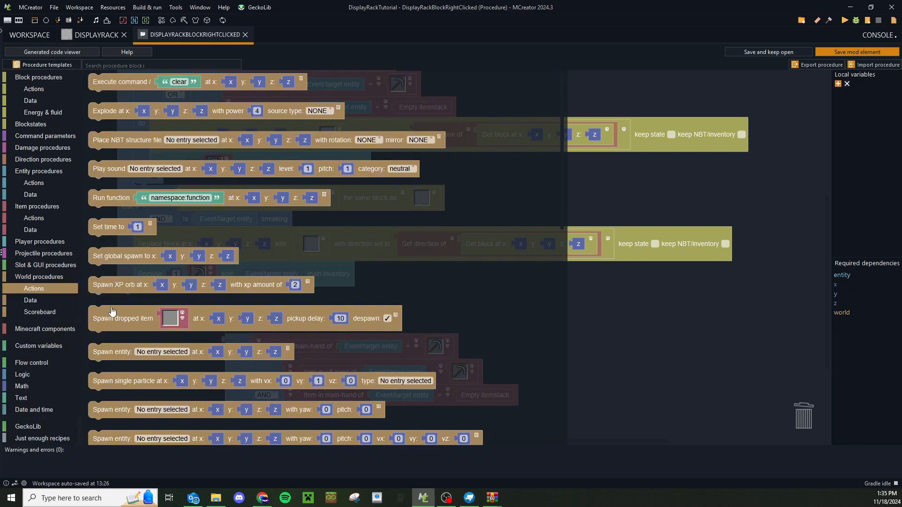
{"action": "left_click_drag", "start_coordinate": [112, 313], "coordinate": [158, 275]}
{"action": "left_click", "coordinate": [217, 274]}
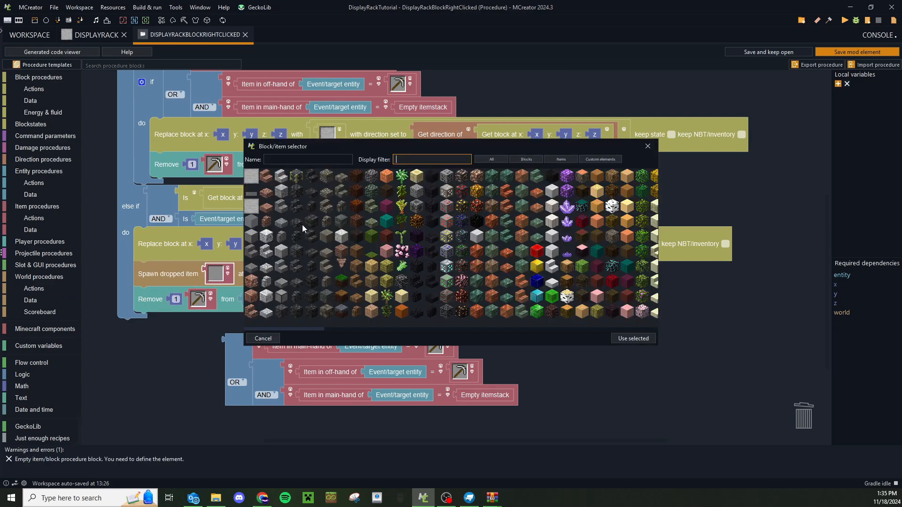
{"action": "left_click", "coordinate": [648, 146]}
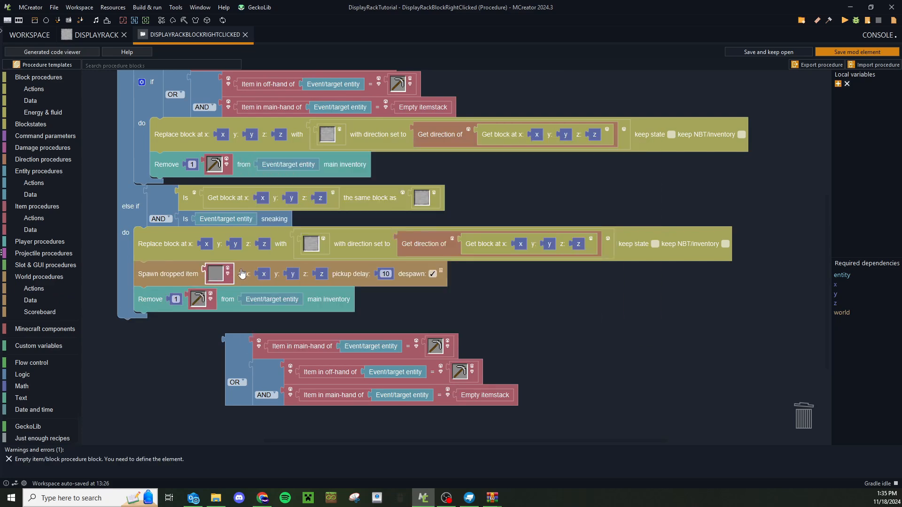
{"action": "left_click_drag", "start_coordinate": [215, 291], "coordinate": [232, 267]}
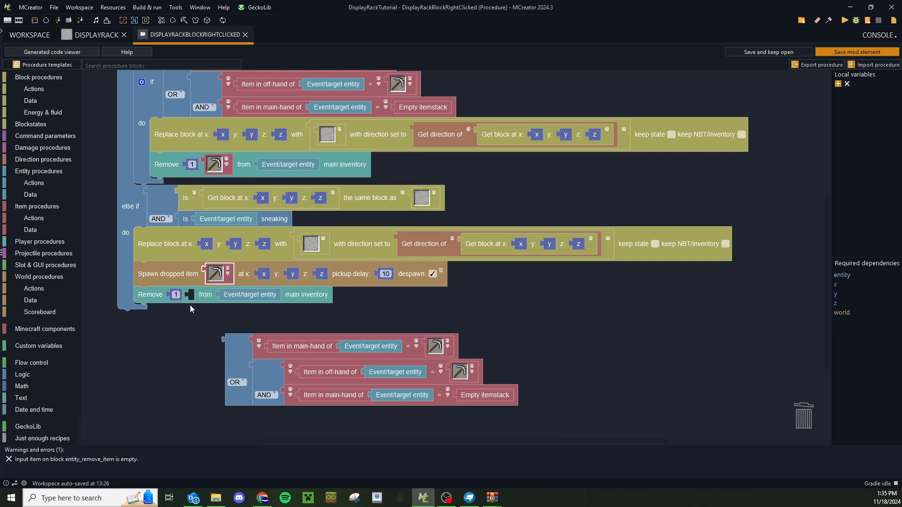
{"action": "left_click", "coordinate": [153, 299]}
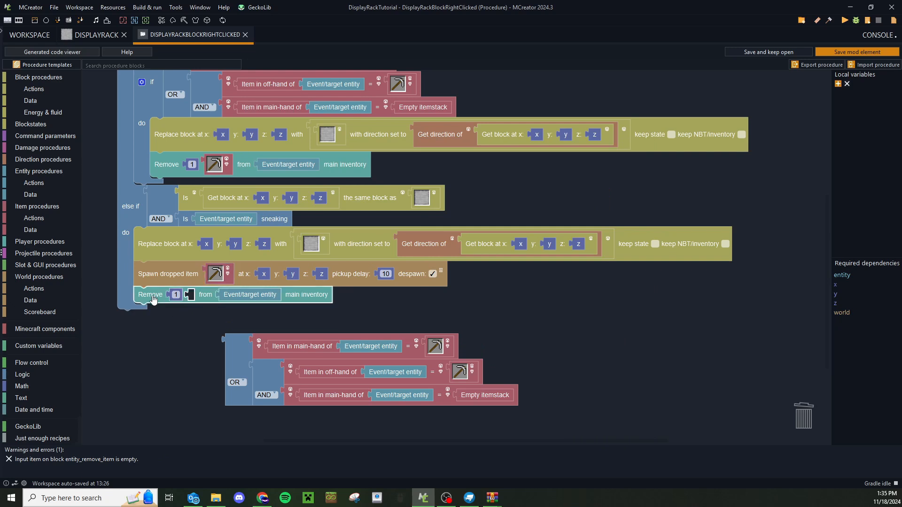
{"action": "left_click", "coordinate": [385, 274]}
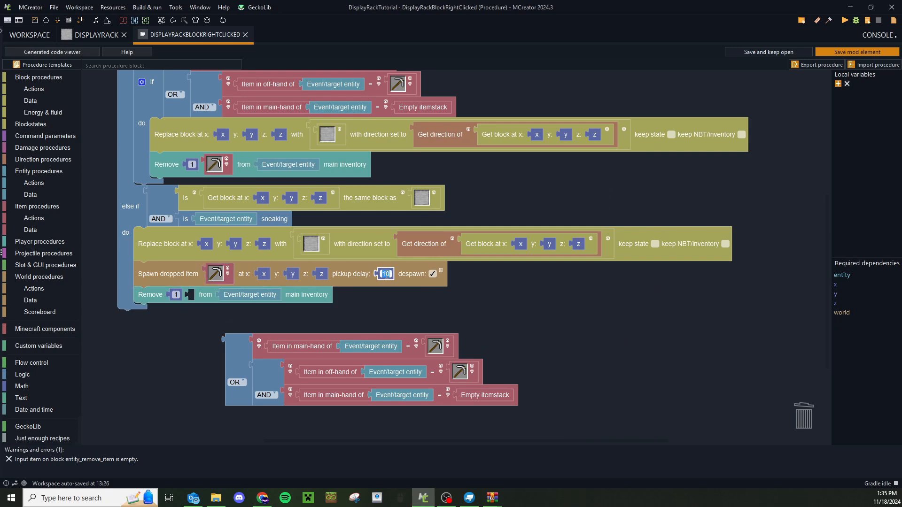
{"action": "type", "text": "4"}
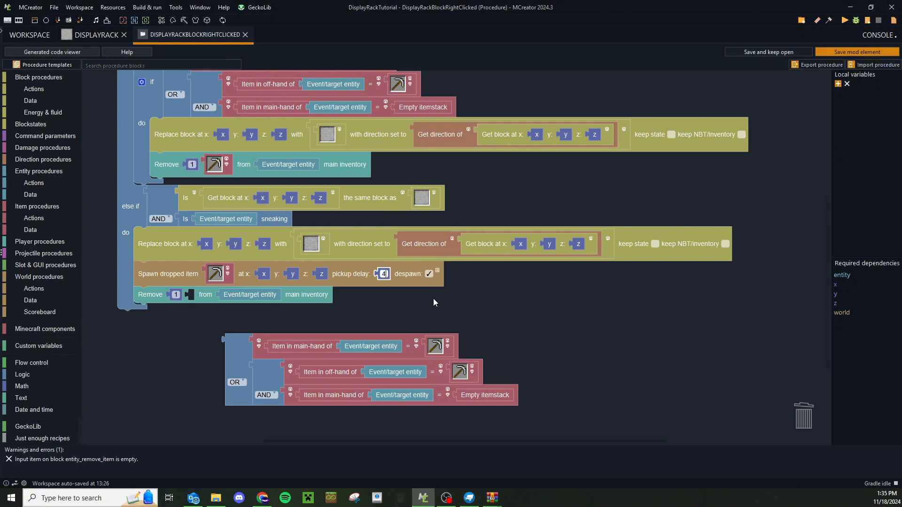
{"action": "double_click", "coordinate": [383, 274]}
{"action": "type", "text": "10"}
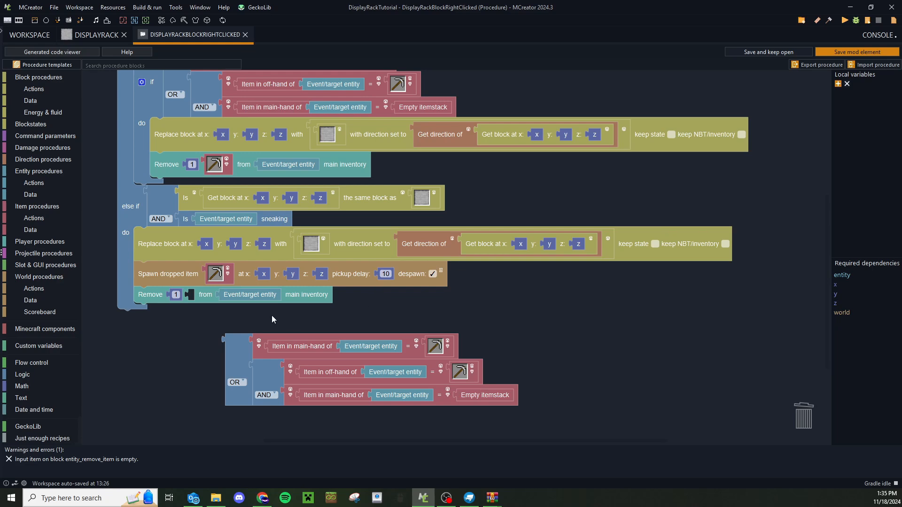
Delete the Remove block from the else-if branch and the loose OR condition below it
{"action": "left_click_drag", "start_coordinate": [193, 295], "coordinate": [191, 314]}
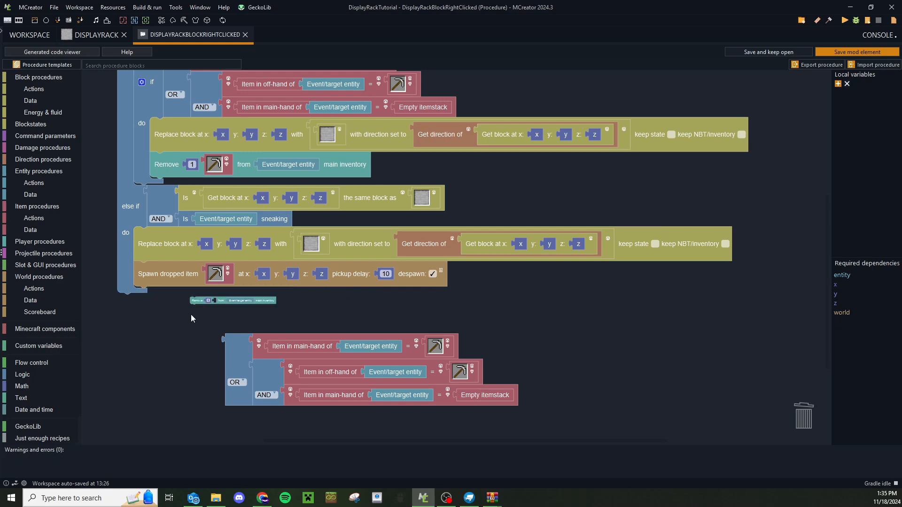
{"action": "key", "text": "Delete"}
{"action": "left_click_drag", "start_coordinate": [450, 296], "coordinate": [431, 303]}
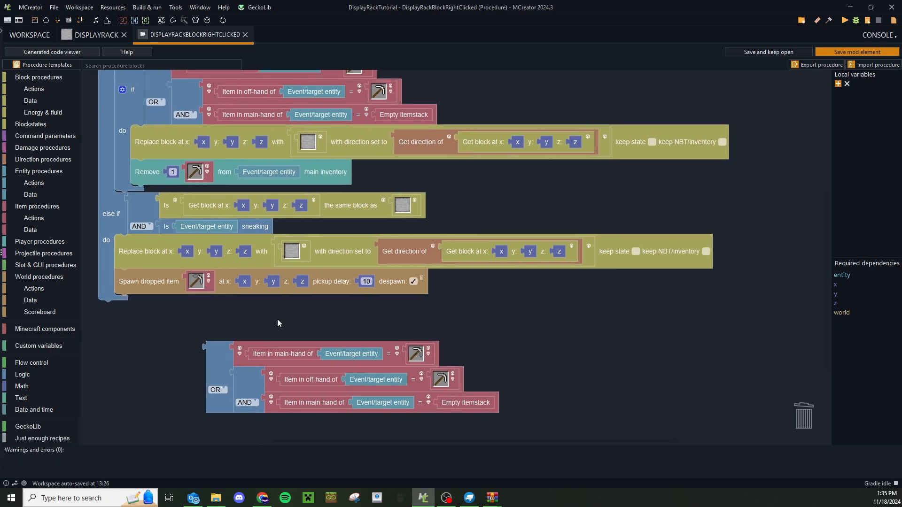
{"action": "left_click_drag", "start_coordinate": [246, 306], "coordinate": [275, 303]}
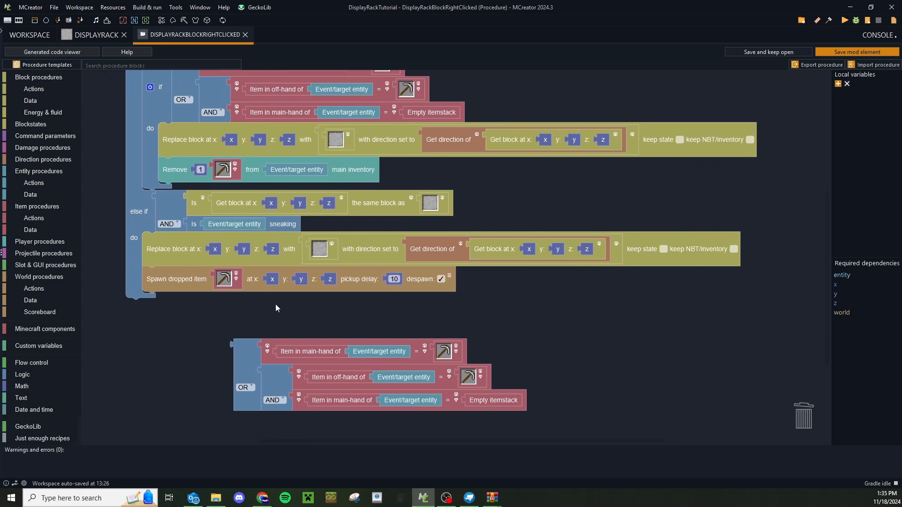
{"action": "left_click", "coordinate": [240, 361]}
{"action": "key", "text": "Delete"}
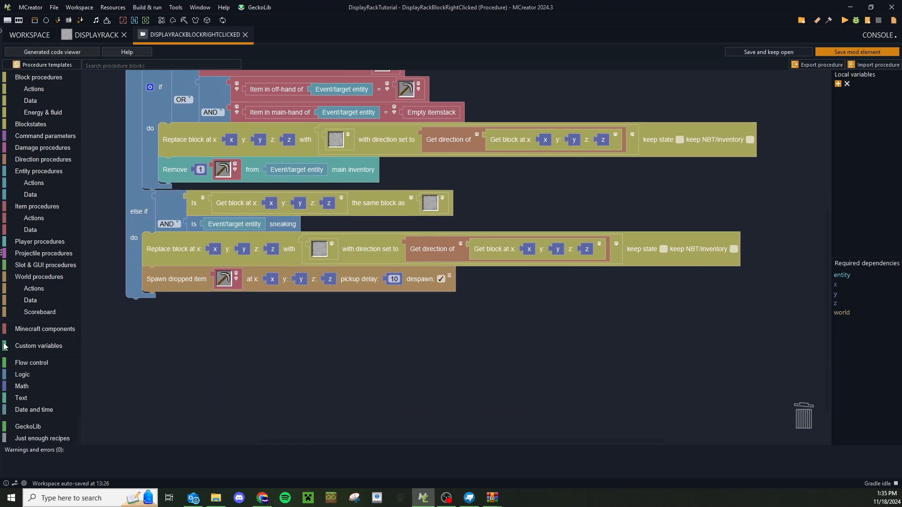
Build a loose addition block with 0.5 as its second operand and duplicate it twice below the else-if branch
{"action": "left_click", "coordinate": [21, 386]}
{"action": "left_click_drag", "start_coordinate": [105, 139], "coordinate": [217, 321]}
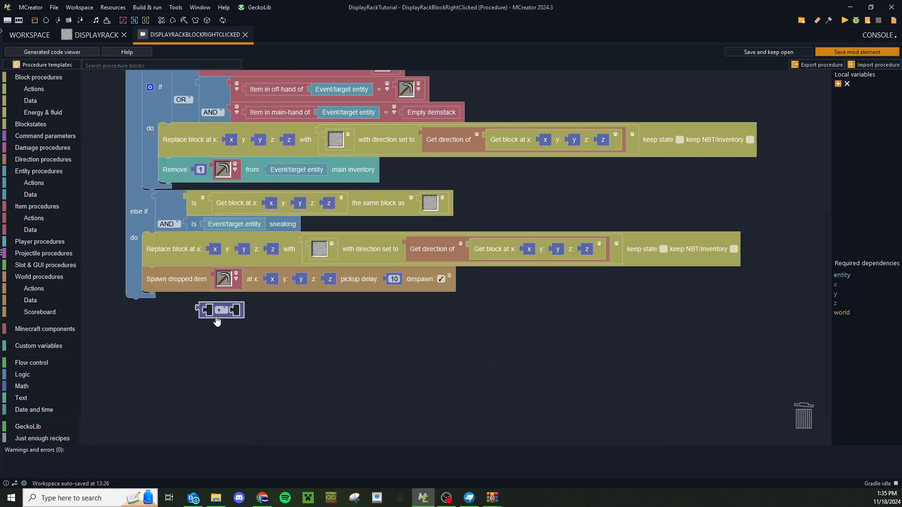
{"action": "left_click", "coordinate": [22, 375]}
{"action": "left_click", "coordinate": [21, 387]}
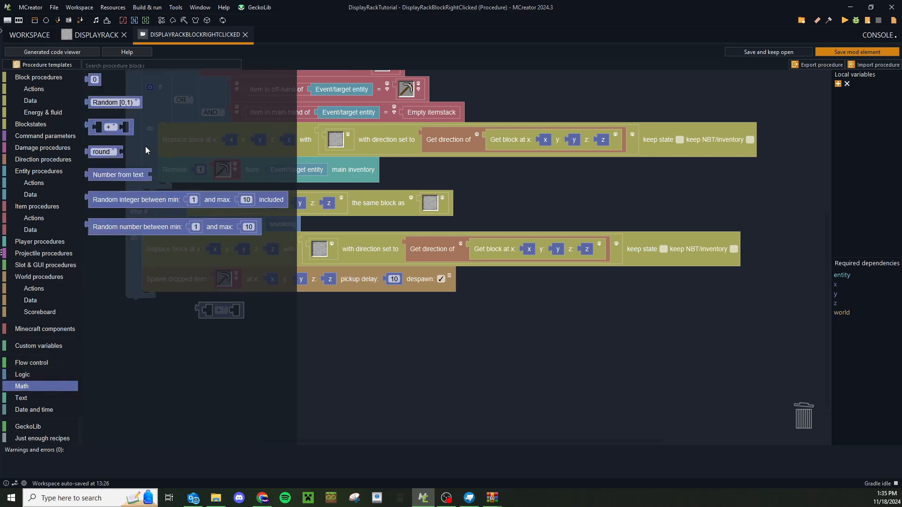
{"action": "left_click_drag", "start_coordinate": [94, 80], "coordinate": [248, 312]}
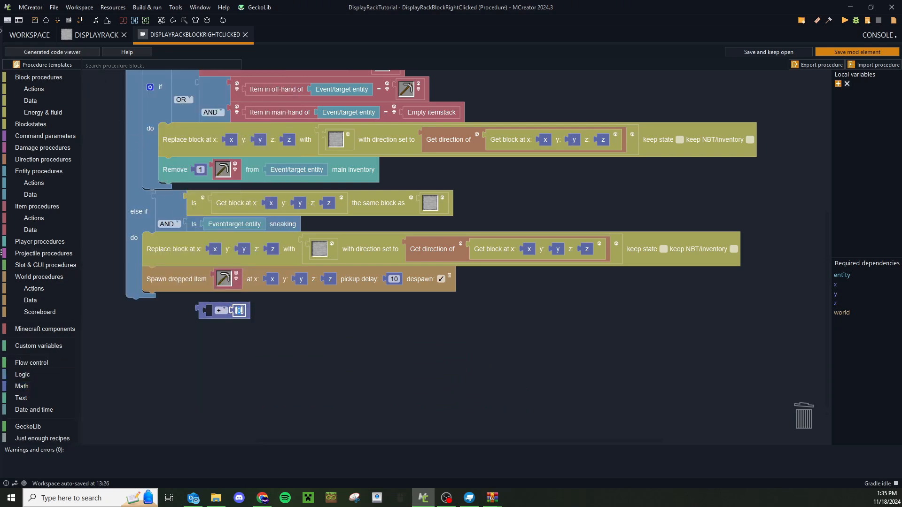
{"action": "type", "text": "5"}
{"action": "left_click_drag", "start_coordinate": [222, 311], "coordinate": [309, 316]}
{"action": "key", "text": "ctrl+c"}
{"action": "key", "text": "ctrl+v"}
{"action": "key", "text": "ctrl+v"}
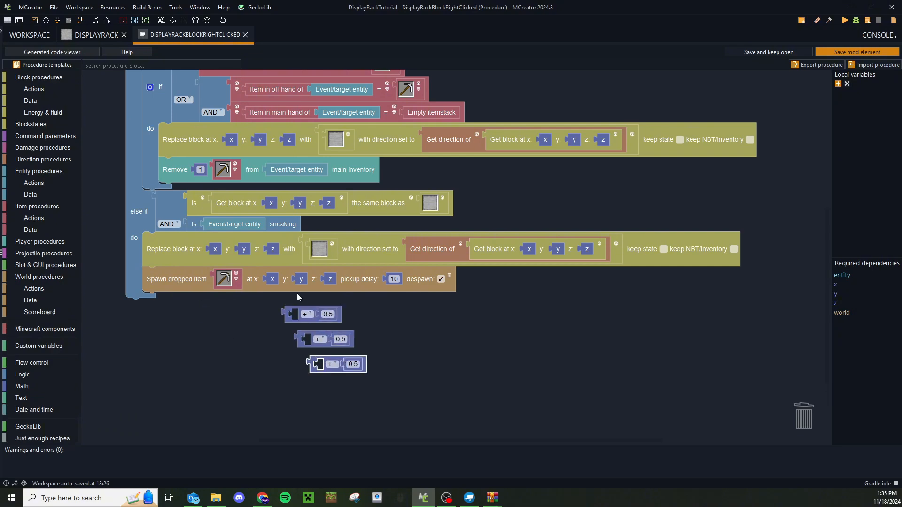
Offset the spawned iron pickaxe's x, y and z coordinates by 0.5 using the three loose addition blocks
{"action": "left_click_drag", "start_coordinate": [300, 279], "coordinate": [311, 339]}
{"action": "left_click_drag", "start_coordinate": [330, 279], "coordinate": [323, 364]}
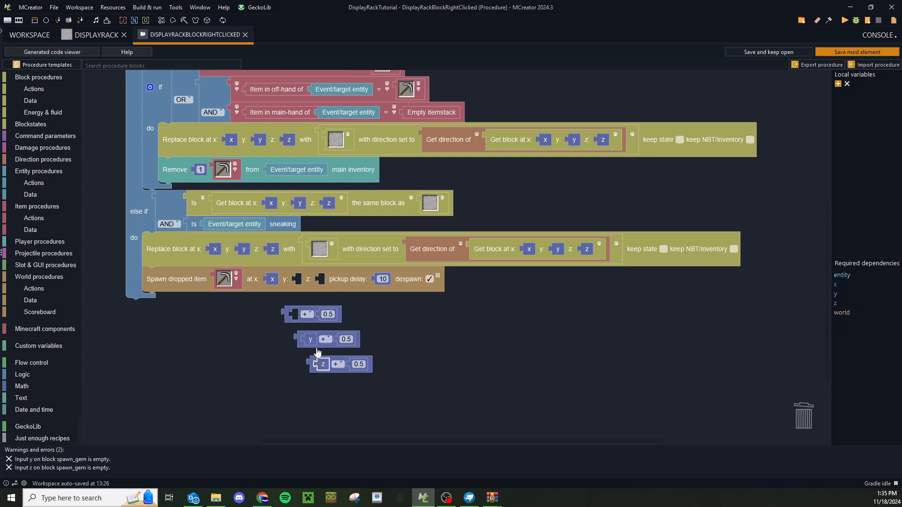
{"action": "mouse_move", "coordinate": [278, 282]}
{"action": "left_mouse_down"}
{"action": "mouse_move", "coordinate": [296, 315]}
{"action": "mouse_move", "coordinate": [271, 279]}
{"action": "left_mouse_up"}
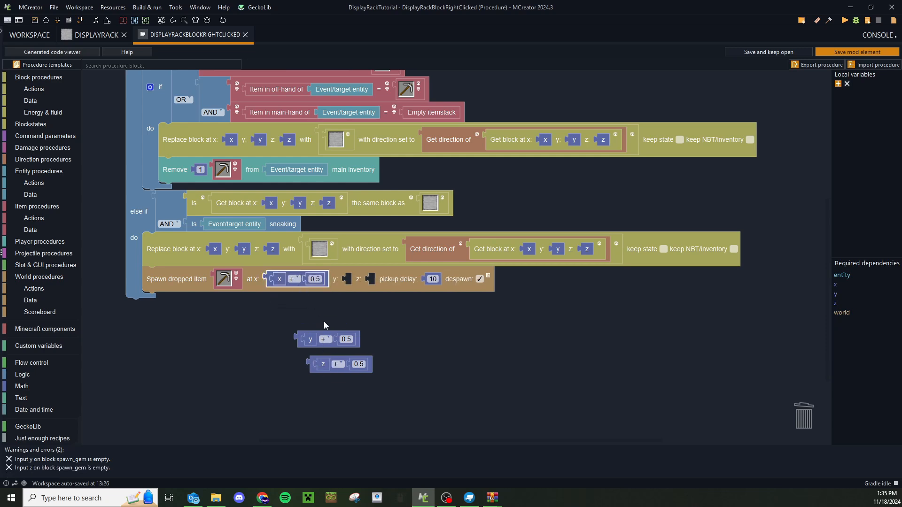
{"action": "left_click_drag", "start_coordinate": [327, 334], "coordinate": [355, 303]}
{"action": "left_click_drag", "start_coordinate": [345, 363], "coordinate": [473, 287]}
Look over the finished right-click procedure, then save it and the DisplayRack block that uses it
{"action": "left_click_drag", "start_coordinate": [424, 332], "coordinate": [421, 346]}
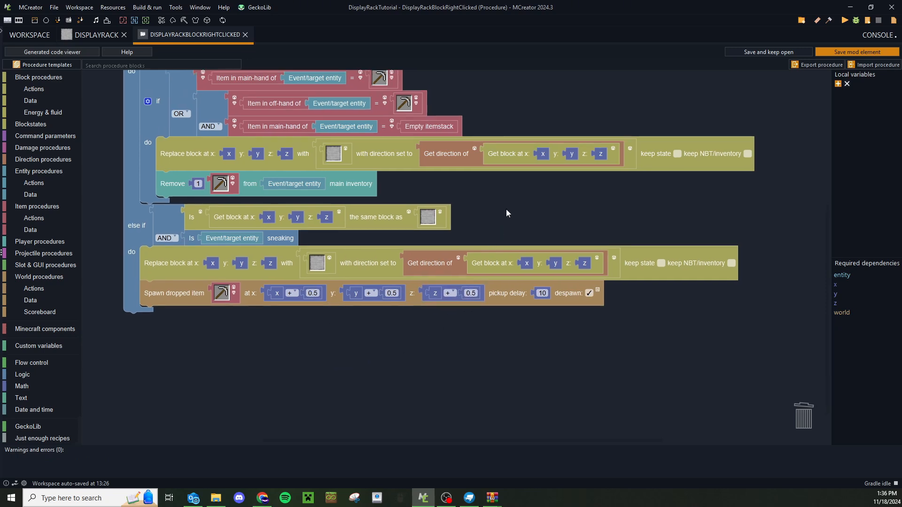
{"action": "left_click_drag", "start_coordinate": [511, 201], "coordinate": [510, 208]}
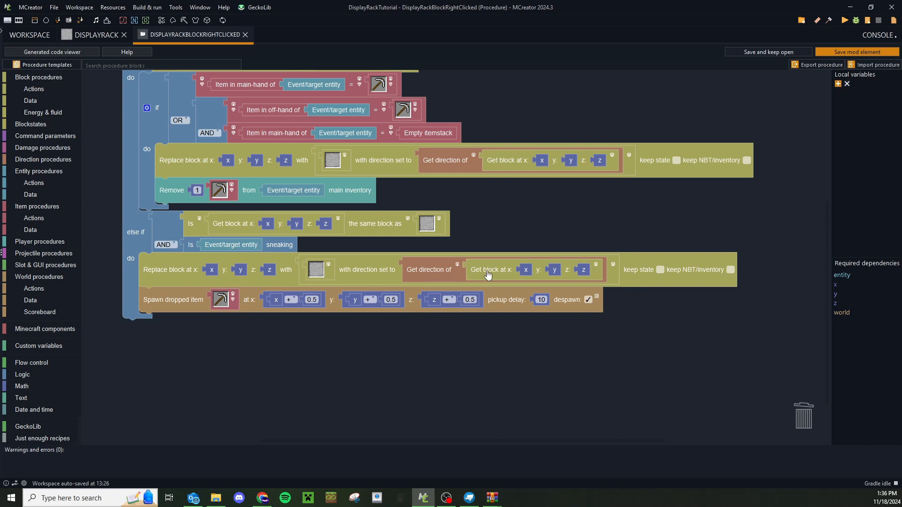
{"action": "left_click_drag", "start_coordinate": [492, 224], "coordinate": [490, 276]}
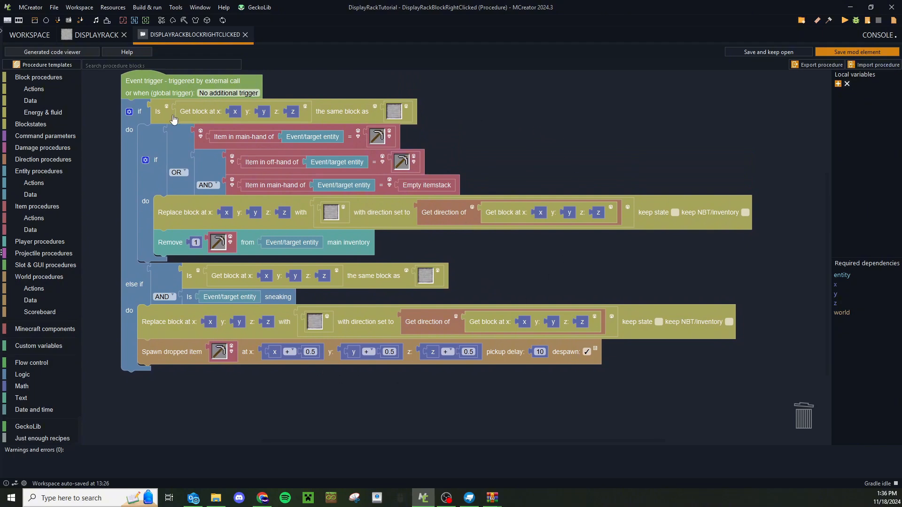
{"action": "left_click", "coordinate": [848, 52]}
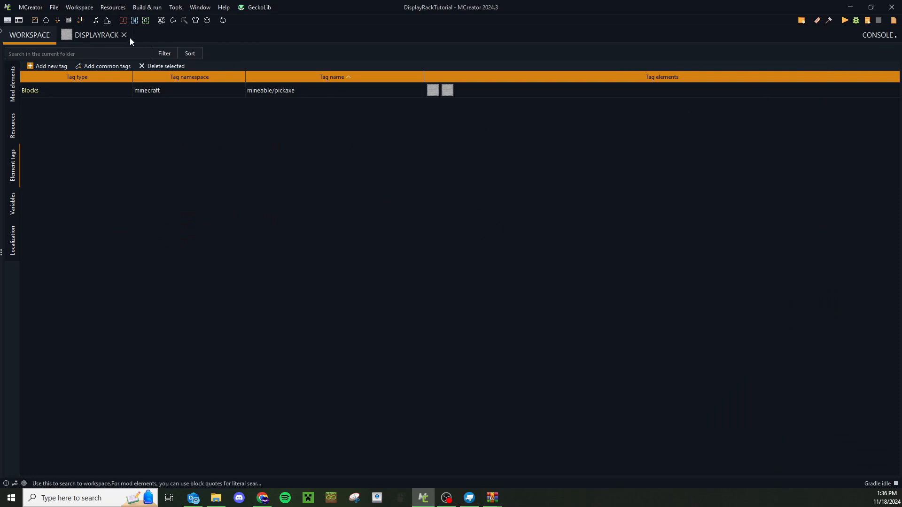
{"action": "left_click", "coordinate": [91, 35]}
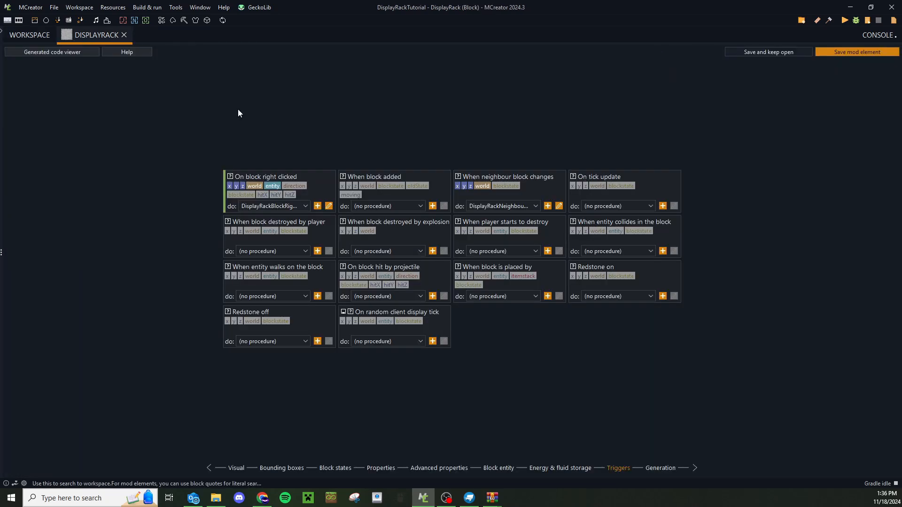
{"action": "left_click", "coordinate": [847, 52]}
Assign DisplayRackBlockRightClicked to the DRIronPick block's "On block right clicked" trigger and save the block
{"action": "double_click", "coordinate": [113, 89]}
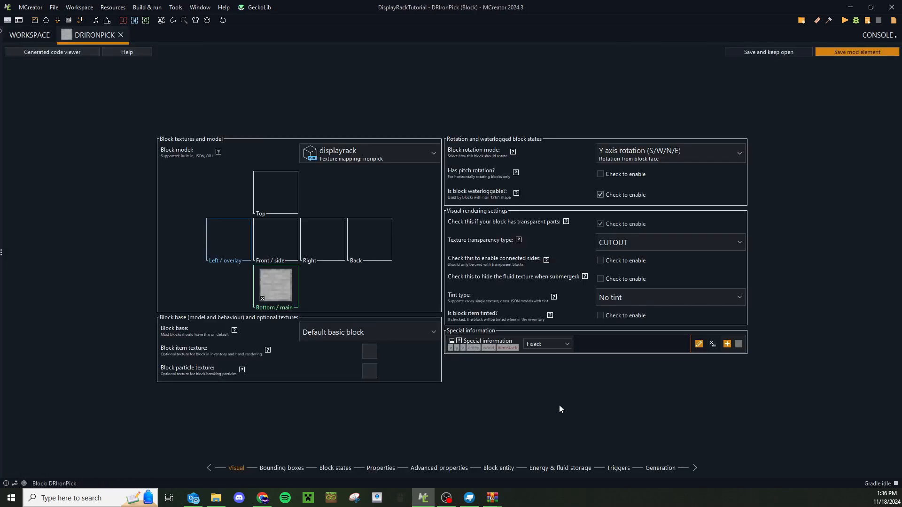
{"action": "left_click", "coordinate": [628, 469]}
{"action": "left_click", "coordinate": [274, 205]}
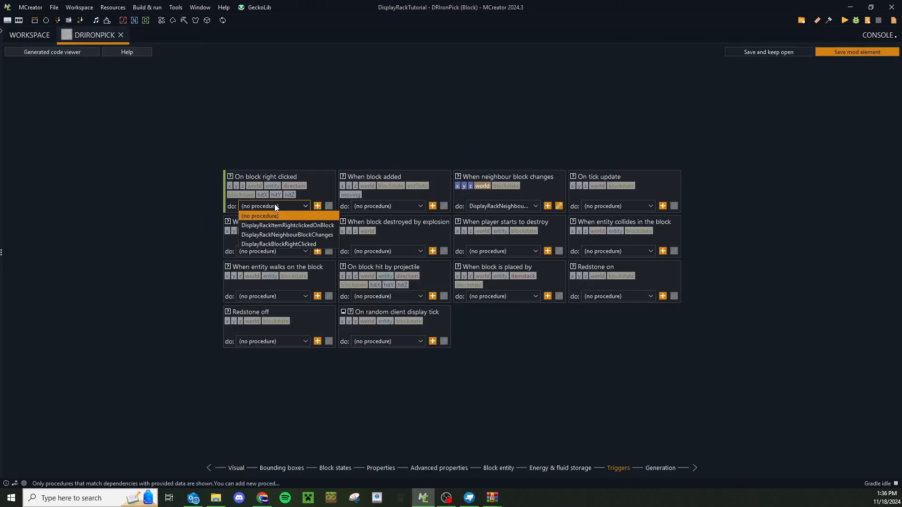
{"action": "left_click", "coordinate": [296, 245]}
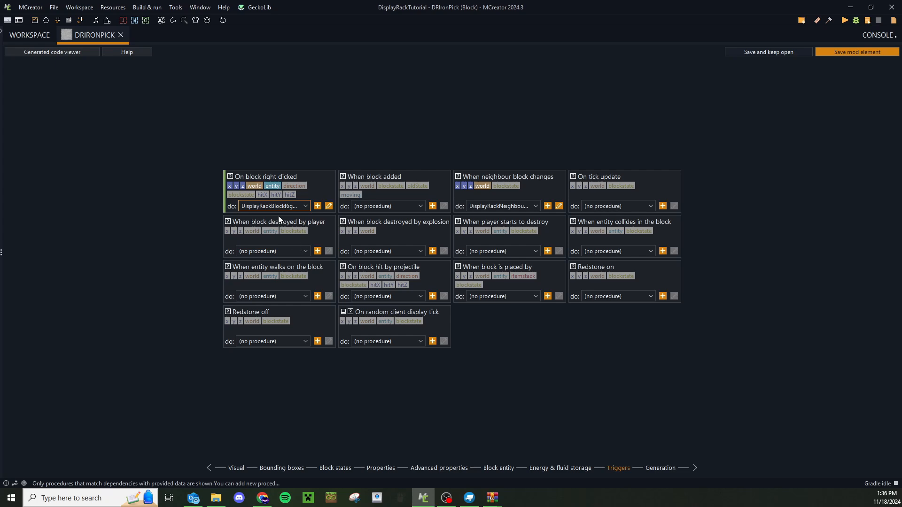
{"action": "left_click", "coordinate": [844, 52]}
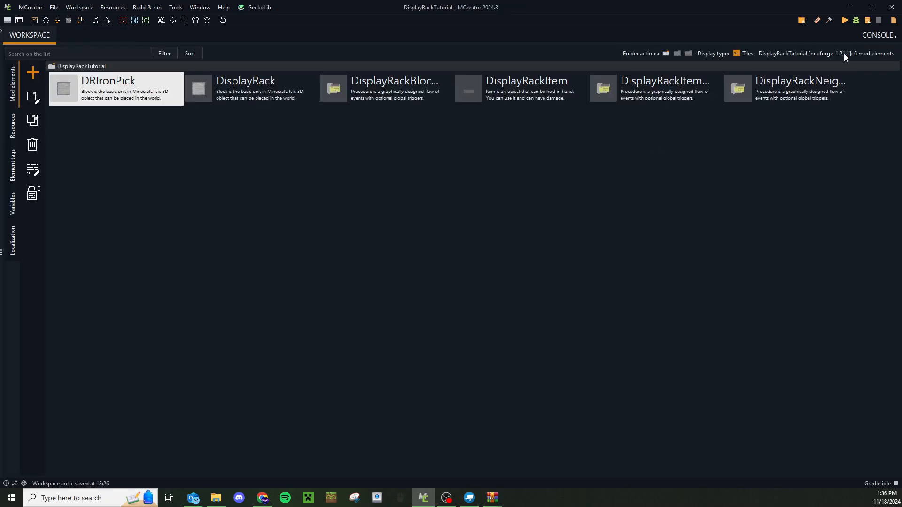
Recheck the DRIronPick right-click trigger, save the block again and launch the Minecraft test client
{"action": "double_click", "coordinate": [149, 97]}
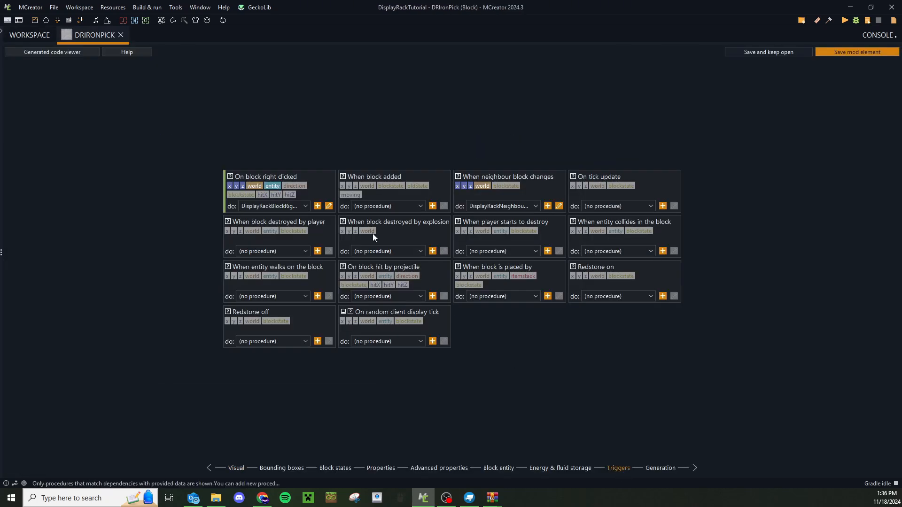
{"action": "left_click", "coordinate": [289, 206]}
{"action": "left_click", "coordinate": [857, 52]}
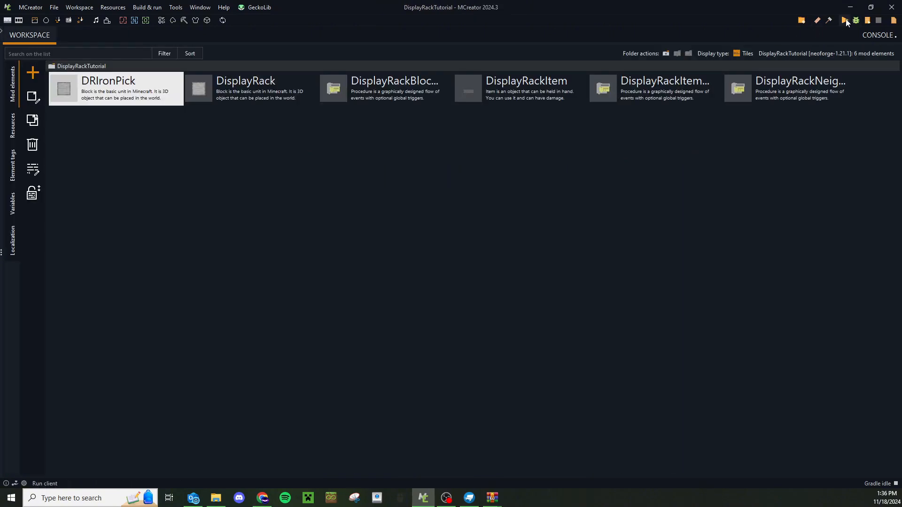
{"action": "left_click", "coordinate": [845, 20]}
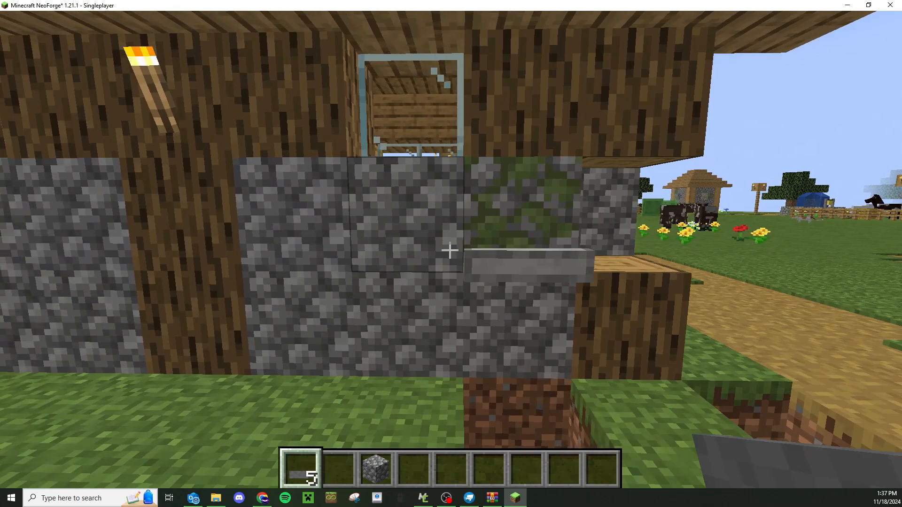
Place two more display racks on the cobblestone wall in a row with the existing one
{"action": "key", "text": "a"}
{"action": "right_click", "coordinate": [449, 250]}
{"action": "right_click", "coordinate": [450, 250]}
{"action": "key", "text": "w"}
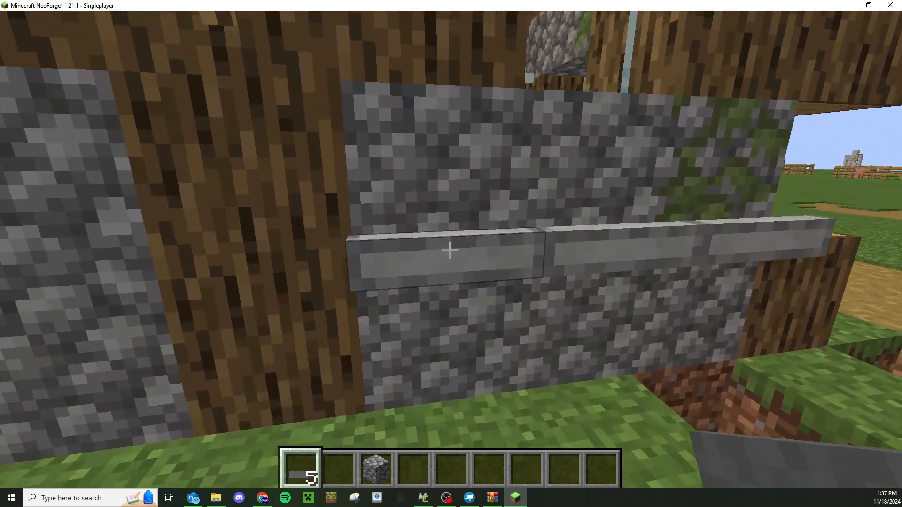
Examine the row of racks from the side and try using the held Display Rack item on them
{"action": "key", "text": "a"}
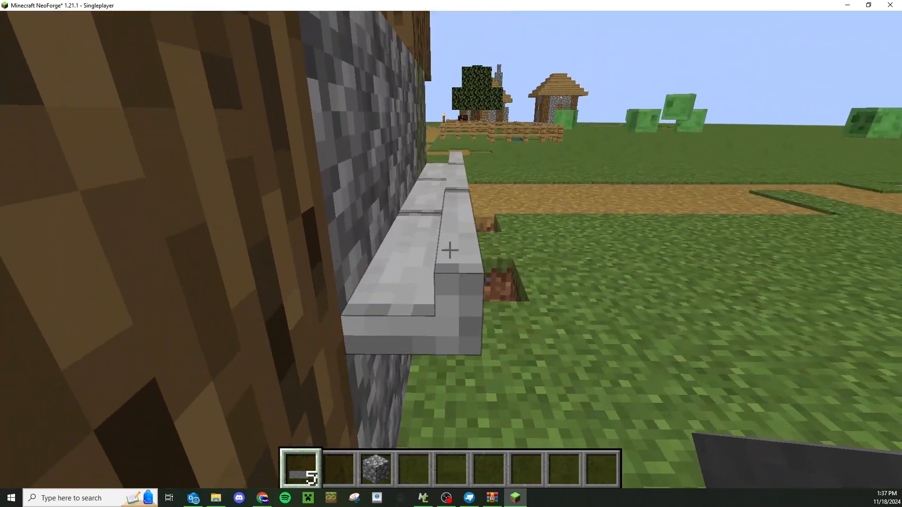
{"action": "key", "text": "s"}
{"action": "key", "text": "w"}
{"action": "right_click", "coordinate": [449, 250]}
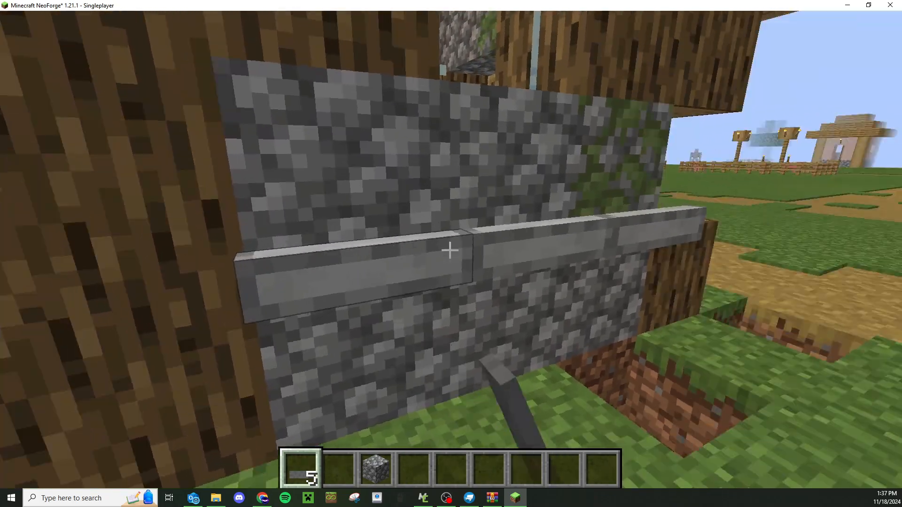
{"action": "key", "text": "w"}
{"action": "key", "text": "s"}
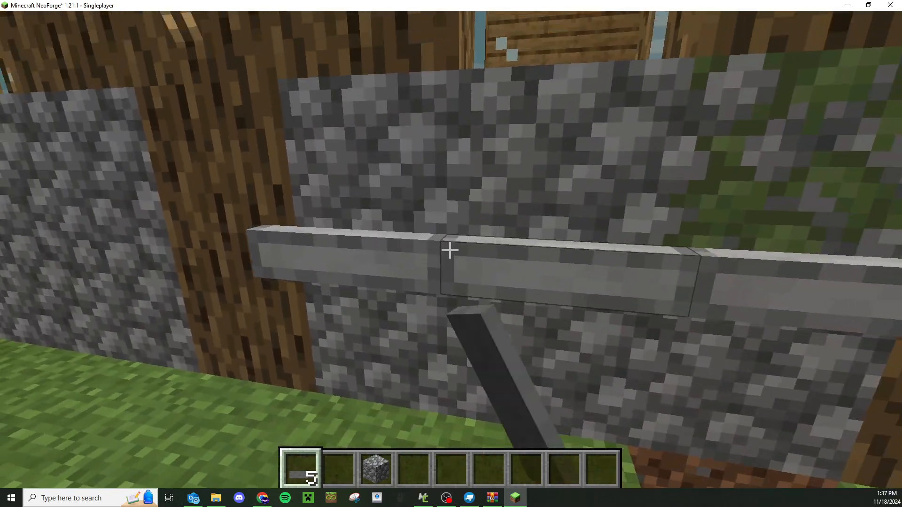
{"action": "key", "text": "s"}
Break the cobblestone behind the middle rack, then restore the cobblestone and place a Display Rack on it again
{"action": "key", "text": "3"}
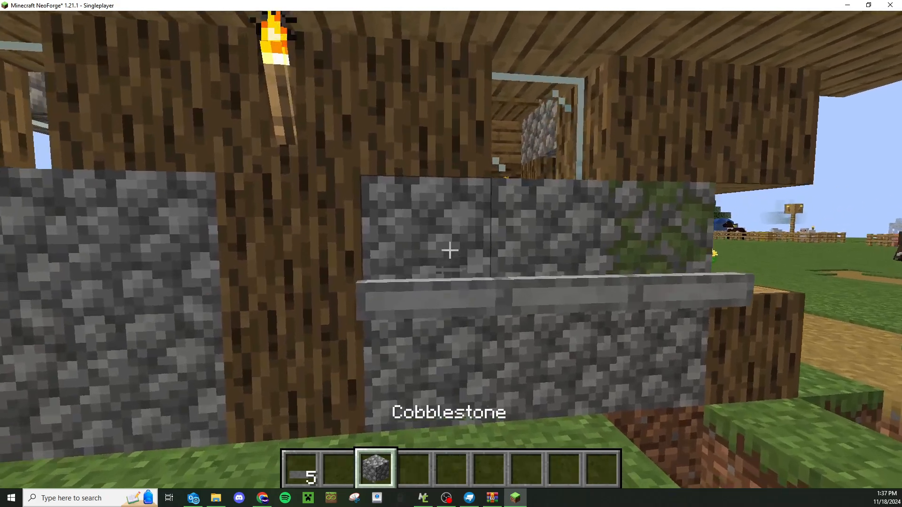
{"action": "key", "text": "w"}
{"action": "key", "text": "s"}
{"action": "key", "text": "w"}
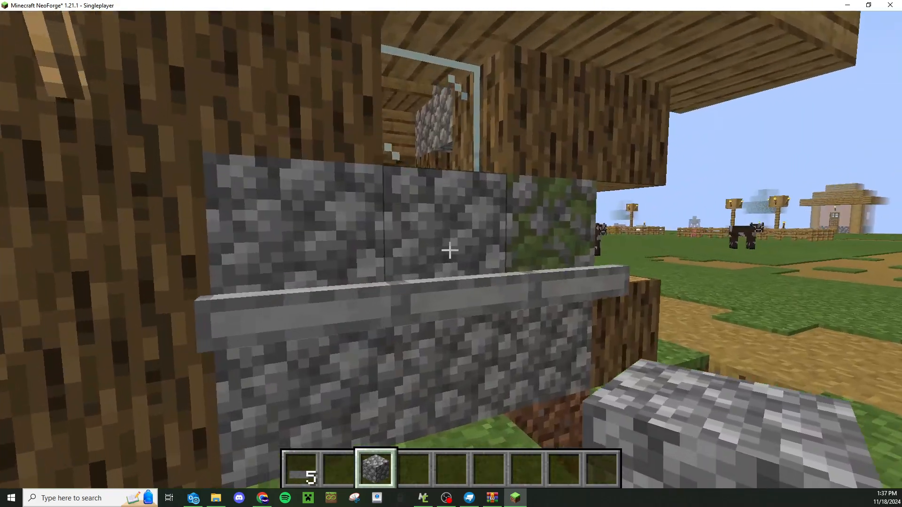
{"action": "key", "text": "s"}
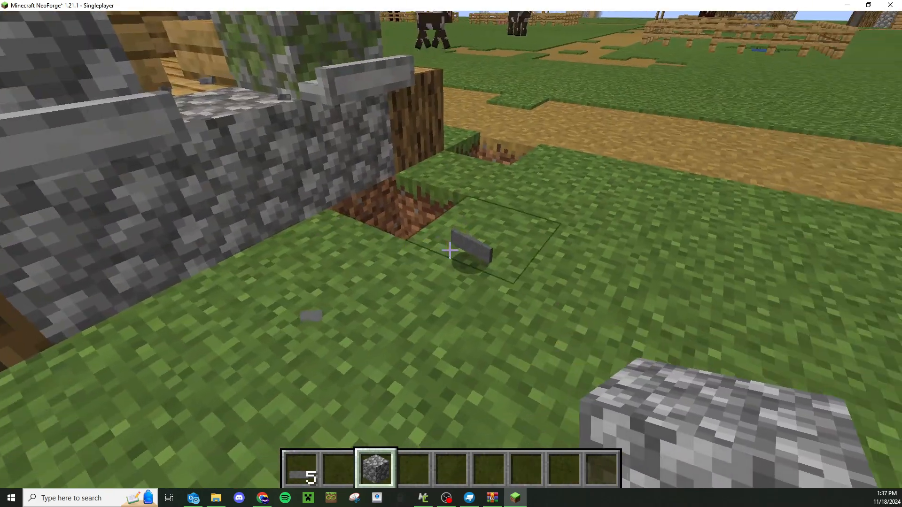
{"action": "key", "text": "w"}
{"action": "key", "text": "1"}
{"action": "right_click", "coordinate": [450, 251]}
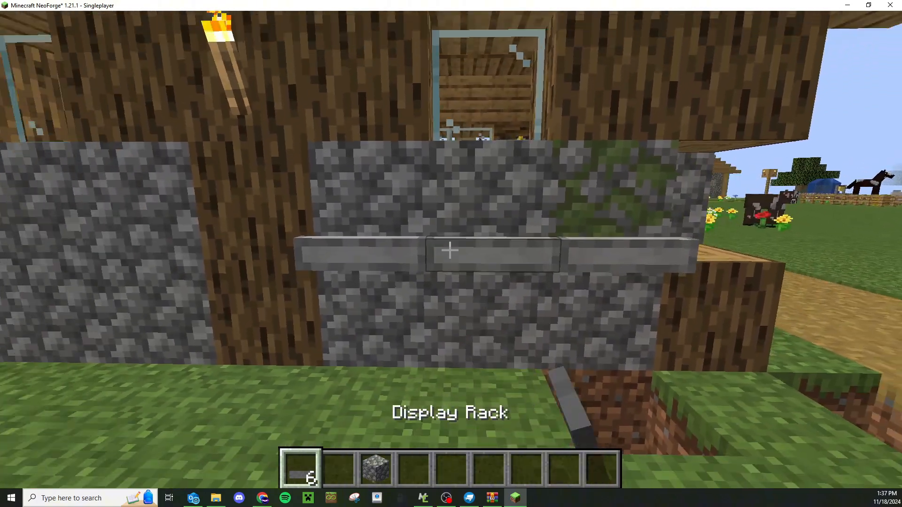
Search the creative inventory for "iron" and put an iron pickaxe in the second hotbar slot
{"action": "key", "text": "s"}
{"action": "key", "text": "e"}
{"action": "left_click", "coordinate": [593, 122]}
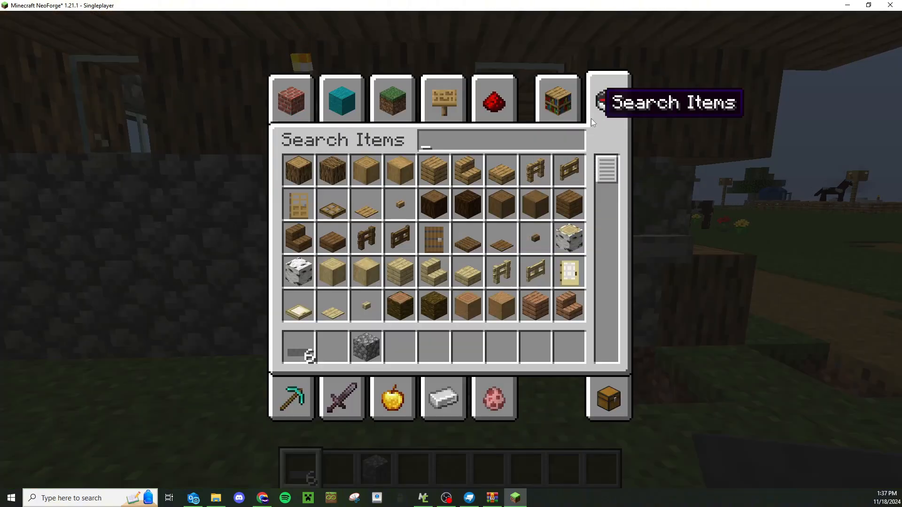
{"action": "type", "text": "iron"}
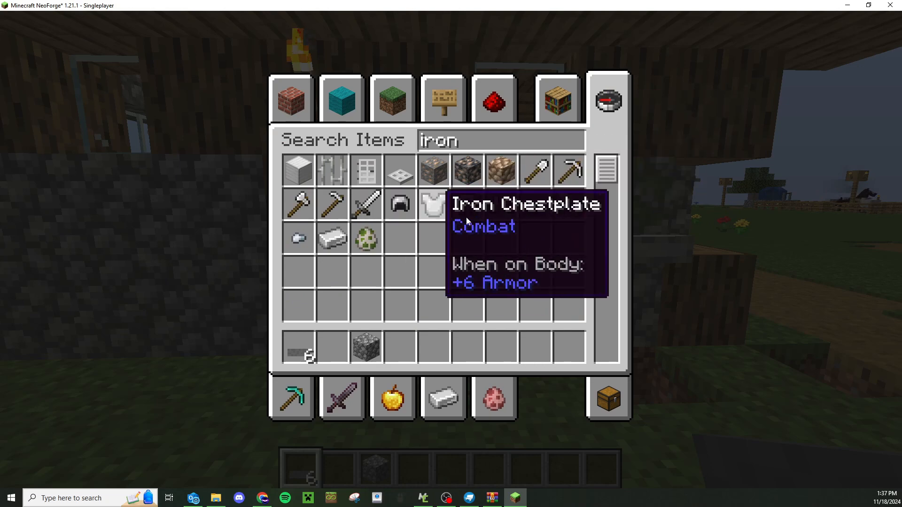
{"action": "left_click", "coordinate": [576, 173]}
{"action": "left_click", "coordinate": [337, 346]}
{"action": "key", "text": "Escape"}
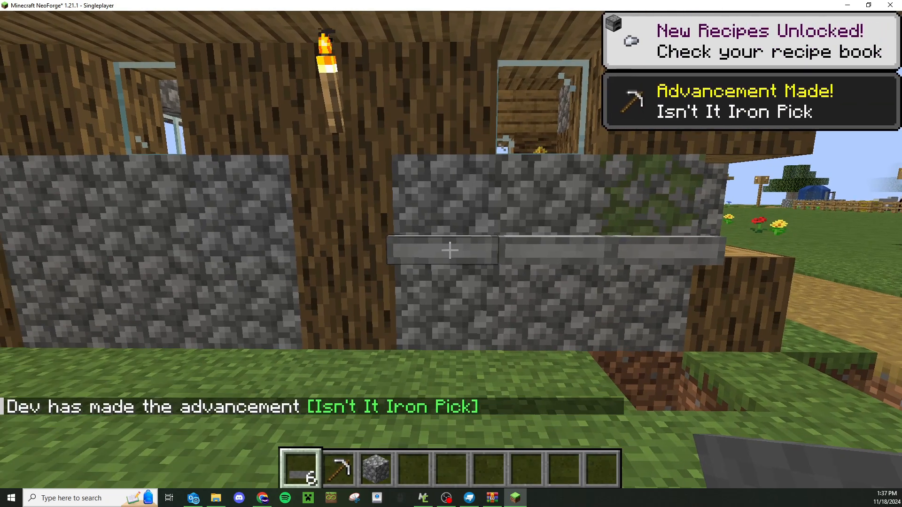
Equip the iron pickaxe and store it on the display rack nearest the log pillar
{"action": "key", "text": "2"}
{"action": "key", "text": "w"}
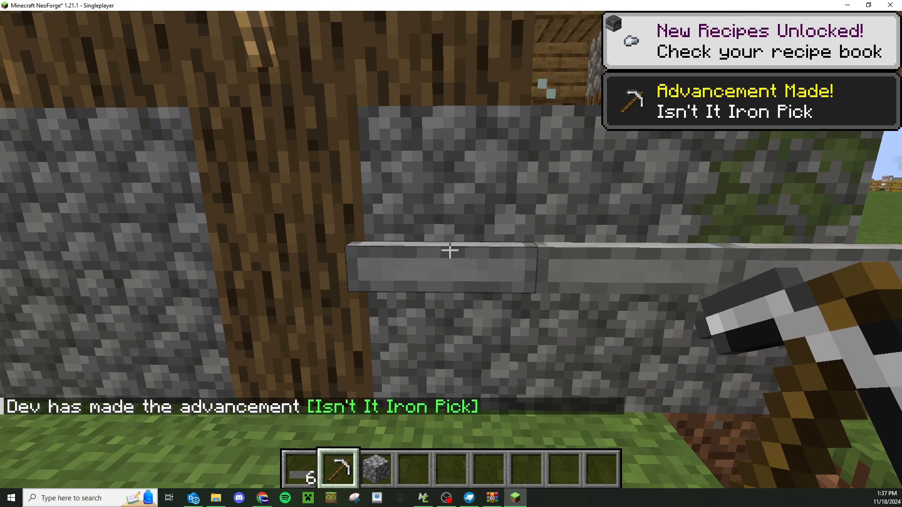
{"action": "key", "text": "q"}
{"action": "key", "text": "w"}
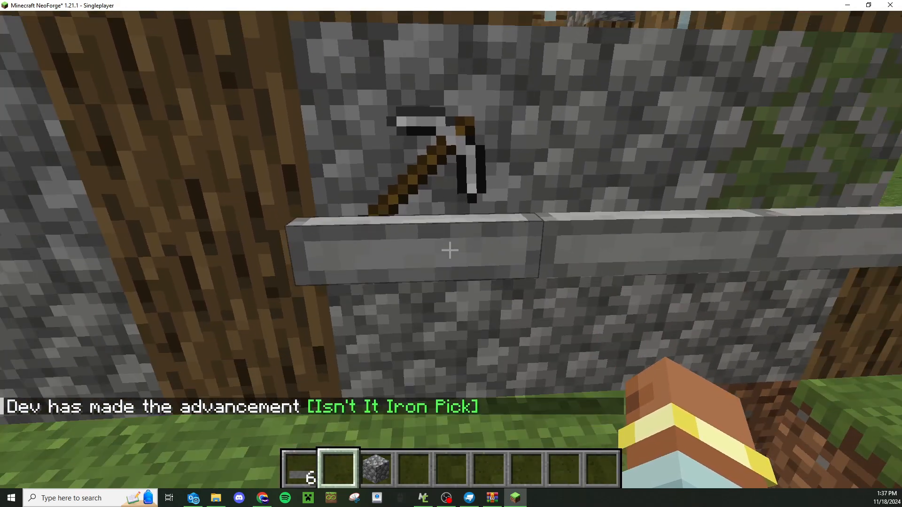
Examine the displayed iron pickaxe from both ends of the rack row
{"action": "key", "text": "s"}
{"action": "key", "text": "a"}
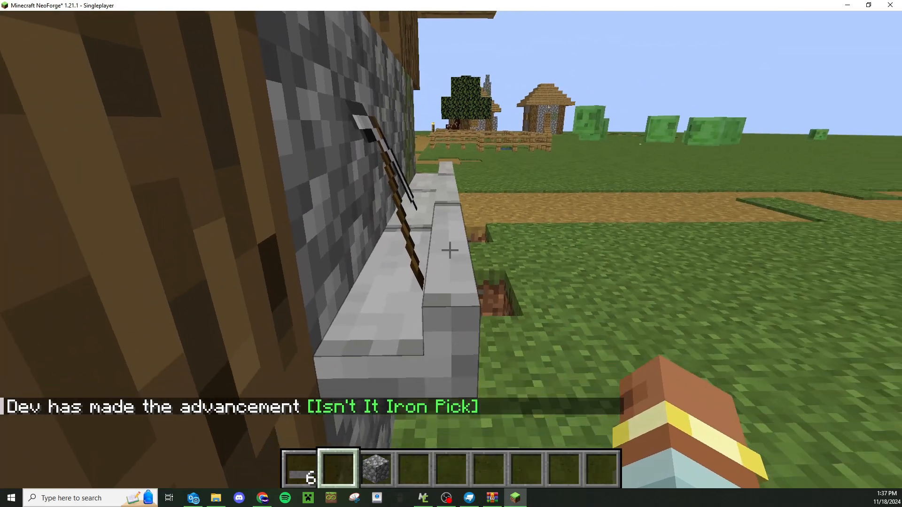
{"action": "key", "text": "d"}
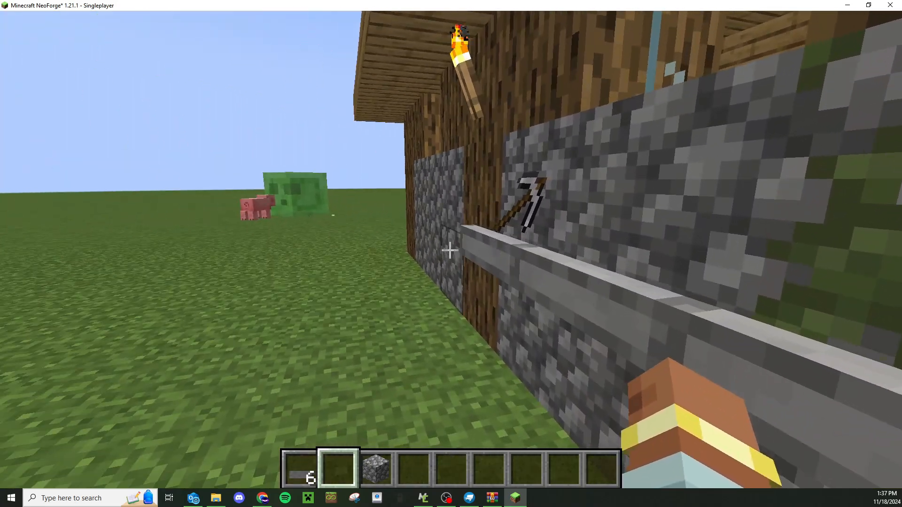
{"action": "key", "text": "a"}
{"action": "key", "text": "w"}
Test using the filled rack repeatedly with an empty hand from several angles, and check the inventory
{"action": "right_click", "coordinate": [449, 251]}
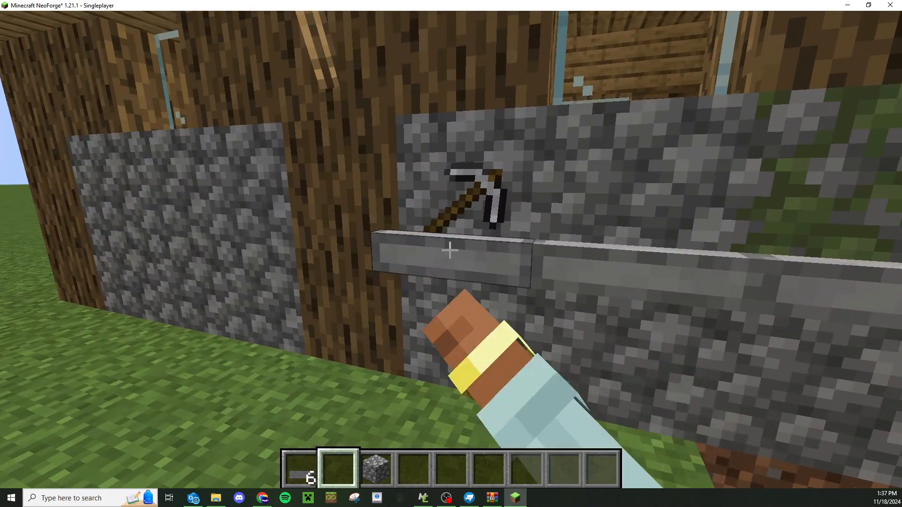
{"action": "right_click", "coordinate": [450, 251]}
{"action": "key", "text": "w"}
{"action": "right_click", "coordinate": [449, 251]}
{"action": "key", "text": "a"}
{"action": "right_click", "coordinate": [449, 250]}
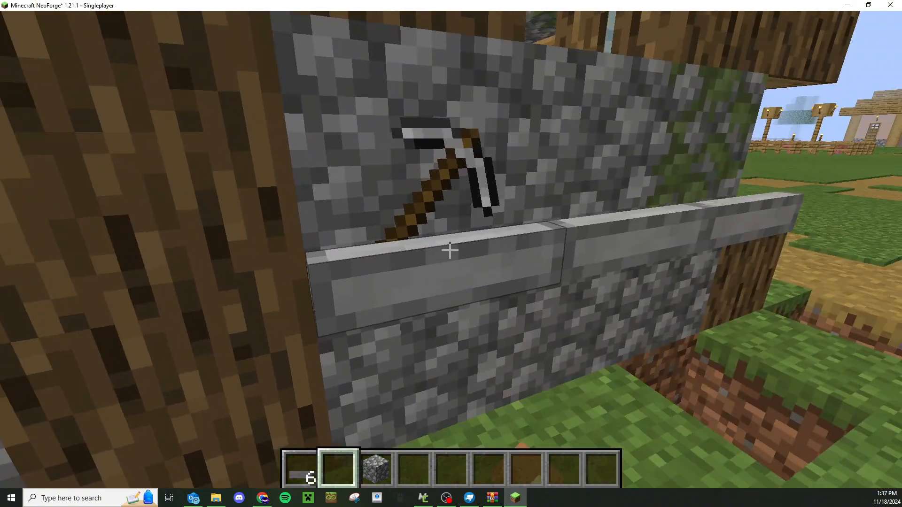
{"action": "key", "text": "e"}
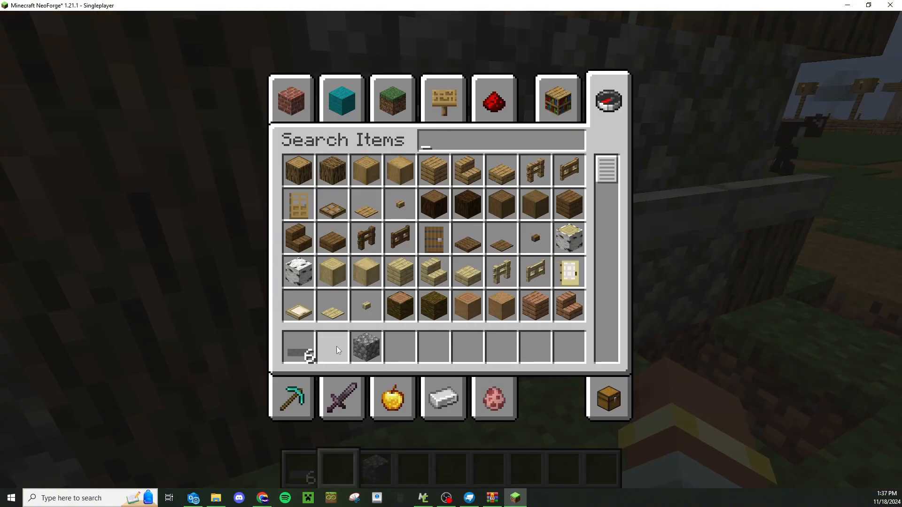
{"action": "key", "text": "e"}
{"action": "key", "text": "w"}
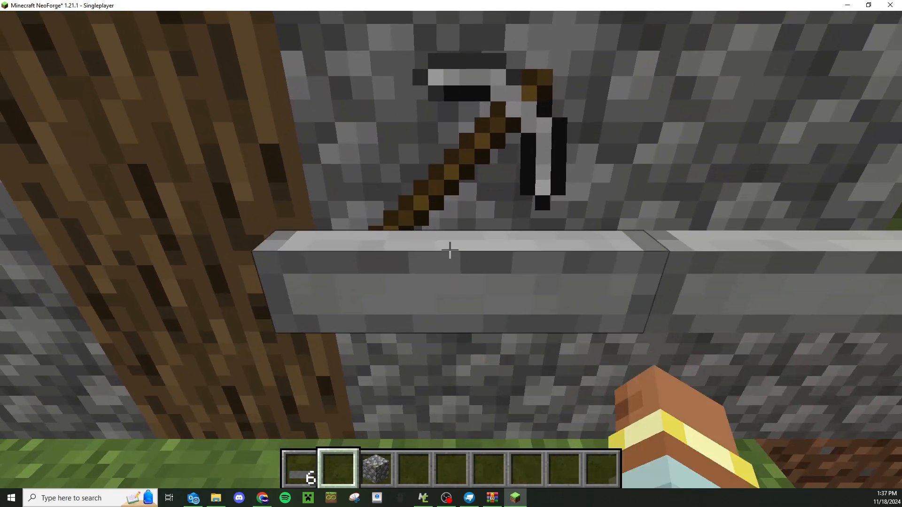
{"action": "key", "text": "s"}
{"action": "right_click", "coordinate": [449, 251]}
{"action": "right_click", "coordinate": [450, 250]}
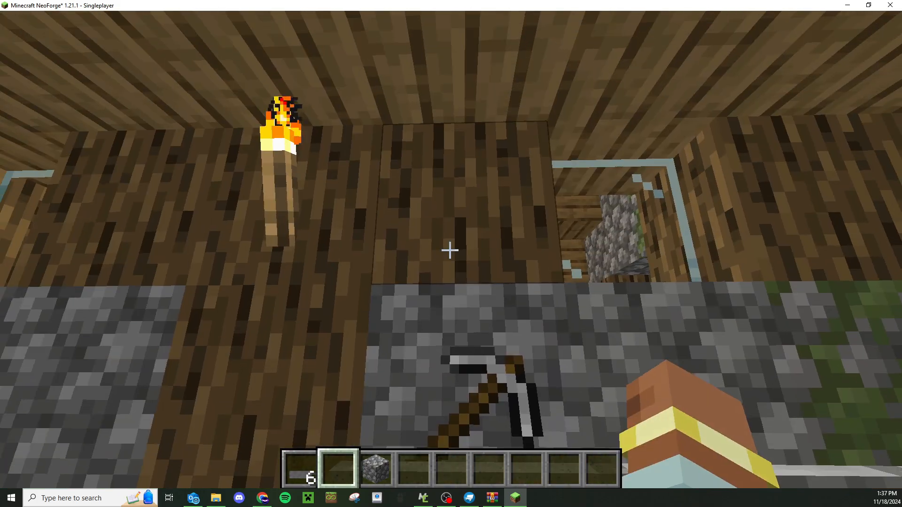
Test using cobblestone on the rack holding the pickaxe, and break the placed cobblestone block
{"action": "key", "text": "s"}
{"action": "key", "text": "3"}
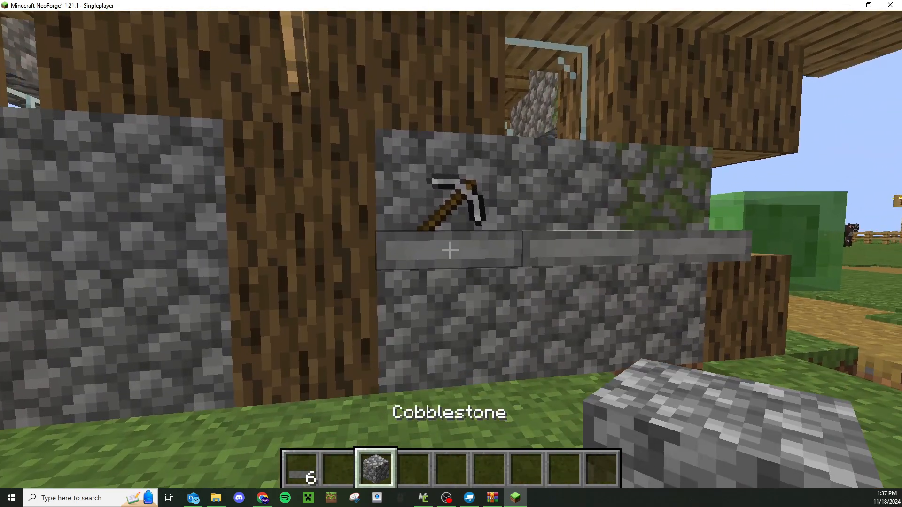
{"action": "right_click", "coordinate": [450, 251]}
{"action": "key", "text": "s"}
{"action": "left_click", "coordinate": [450, 250]}
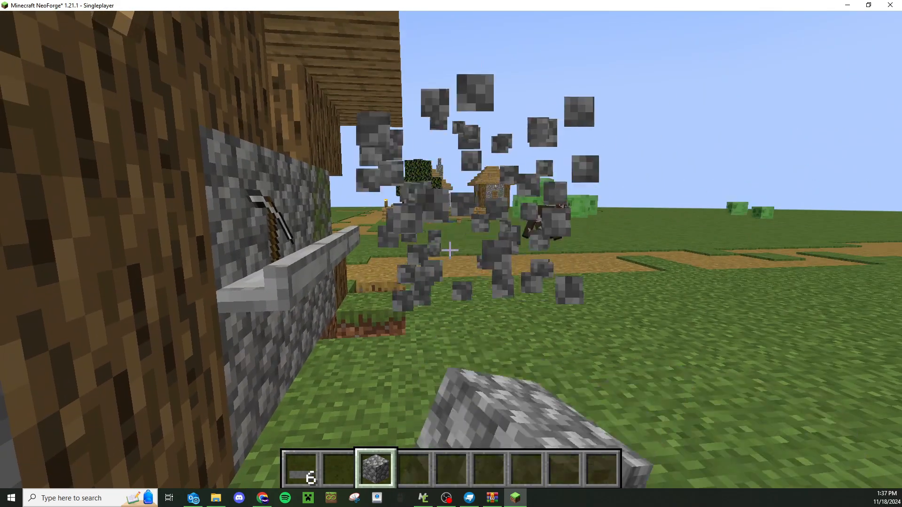
Release the iron pickaxe from the rack with an empty hand, pick it up from the ground and equip it
{"action": "key", "text": "4"}
{"action": "key", "text": "d"}
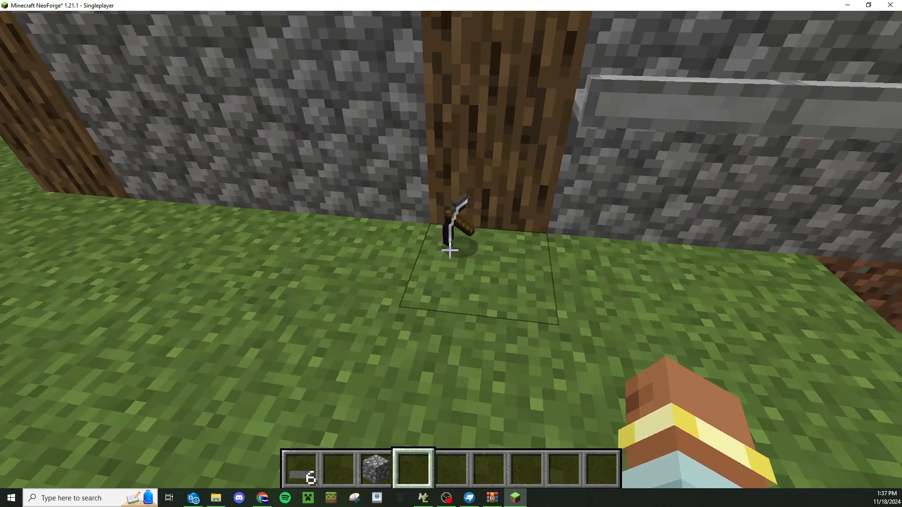
{"action": "key", "text": "w"}
{"action": "key", "text": "2"}
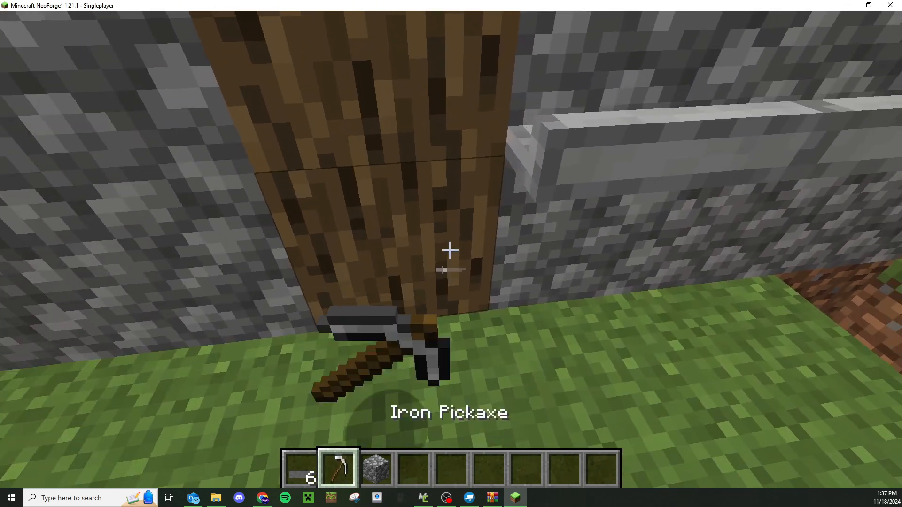
Store the iron pickaxe on the middle display rack and drop it out onto the ground again
{"action": "key", "text": "s"}
{"action": "key", "text": "q"}
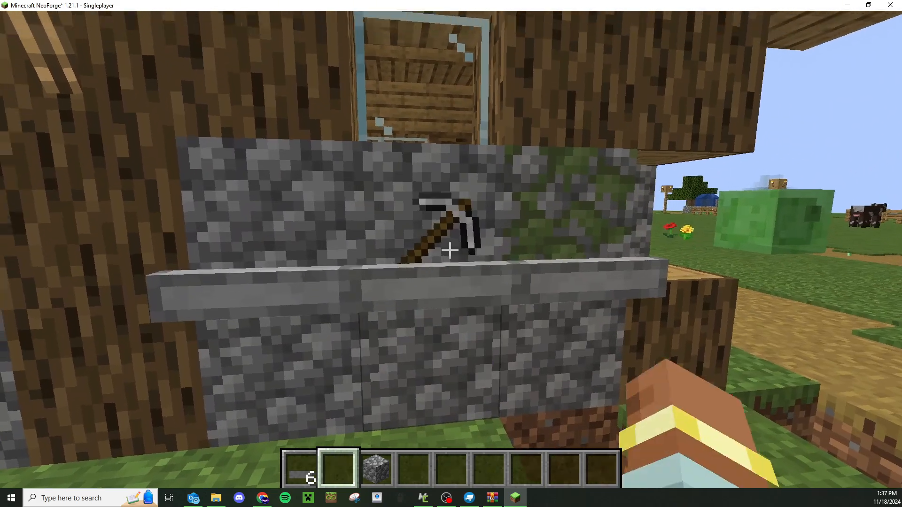
{"action": "key", "text": "s"}
{"action": "key", "text": "w"}
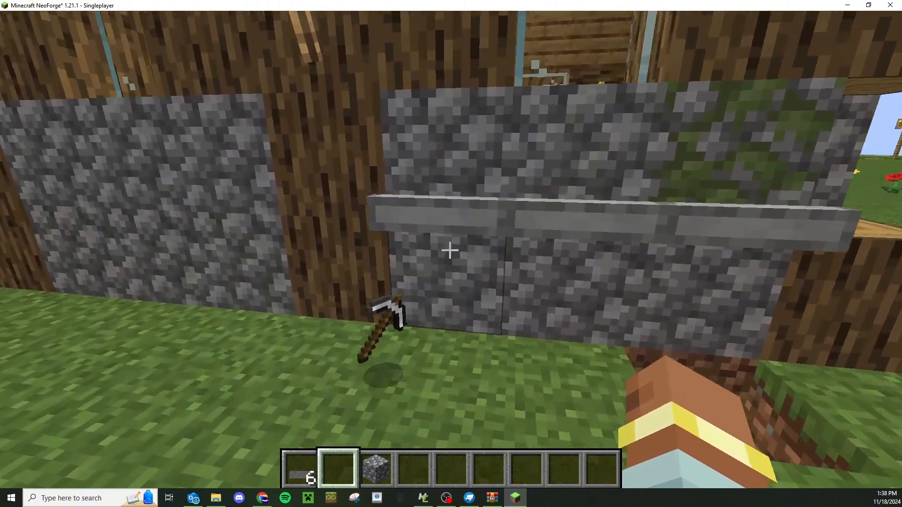
{"action": "key", "text": "s"}
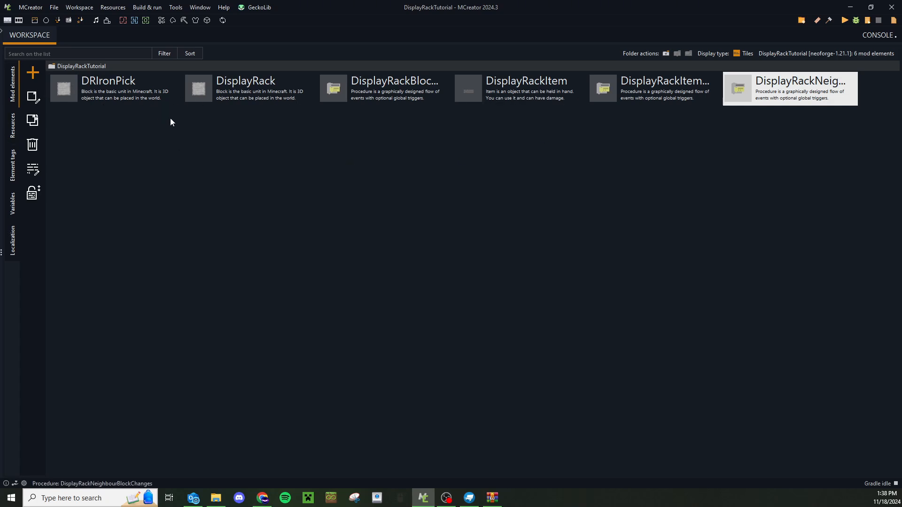
Switch to MCreator and review the texture files and the displayrack model's default and ironpick texture mappings
{"action": "left_click", "coordinate": [13, 126]}
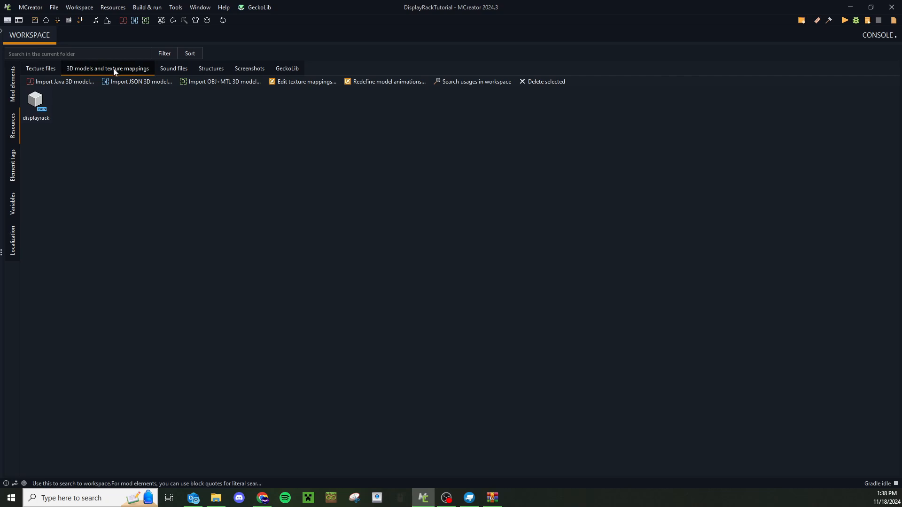
{"action": "left_click", "coordinate": [47, 69]}
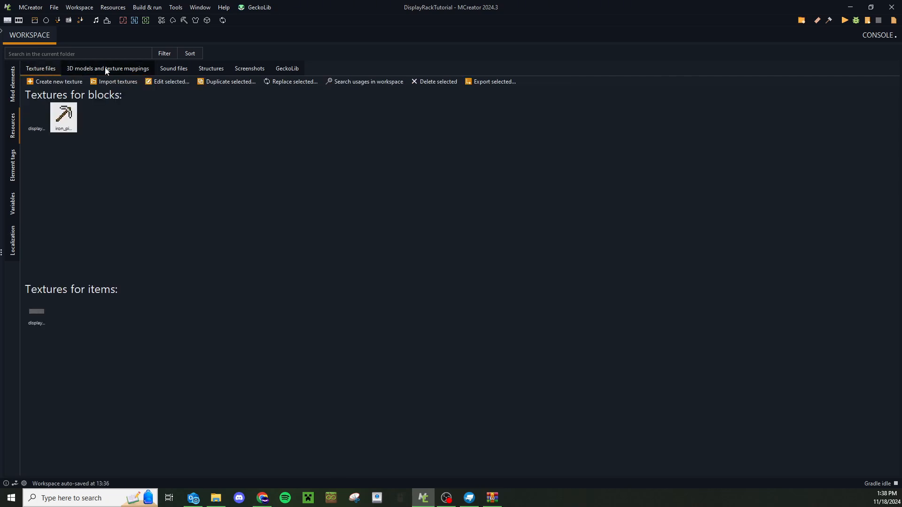
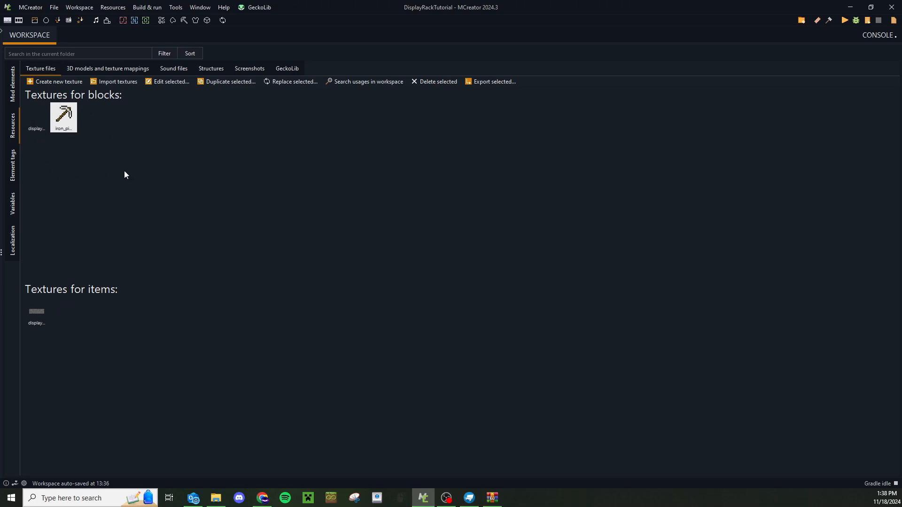
{"action": "left_click", "coordinate": [100, 71]}
{"action": "double_click", "coordinate": [31, 108]}
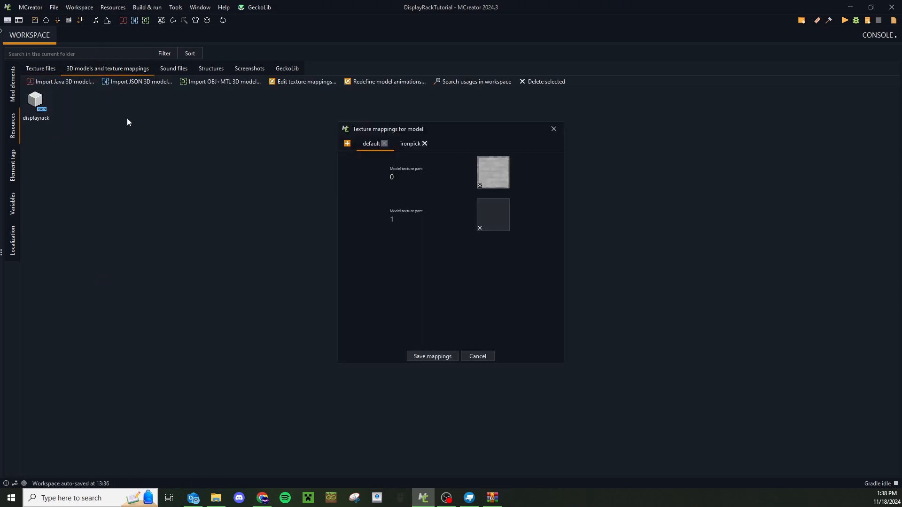
{"action": "left_click", "coordinate": [346, 144]}
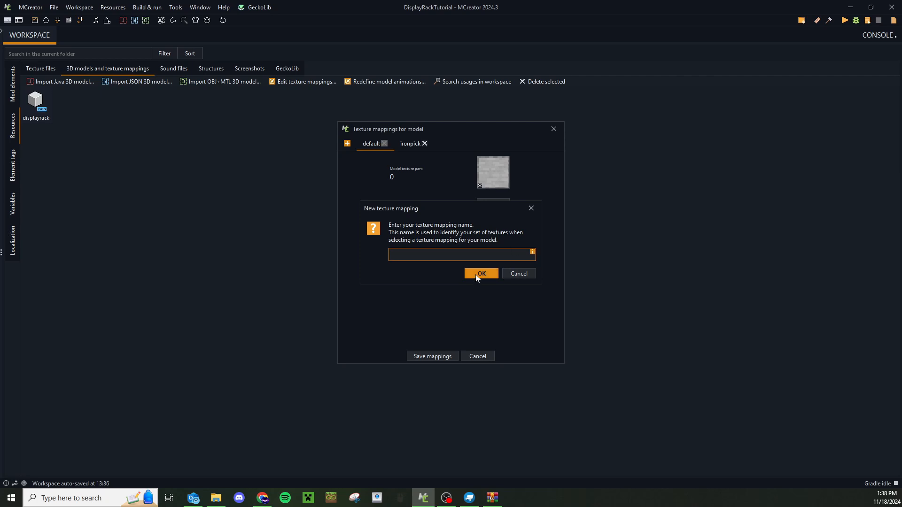
{"action": "left_click", "coordinate": [533, 209]}
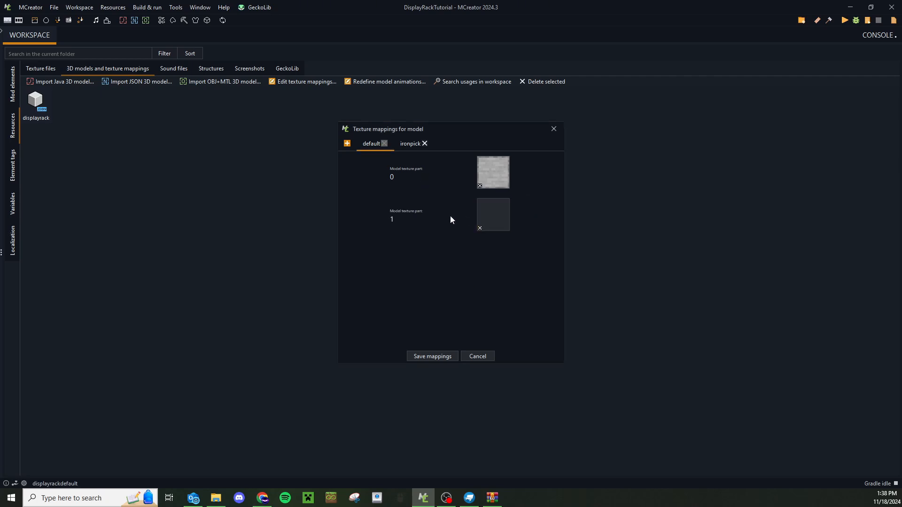
{"action": "left_click", "coordinate": [407, 147]}
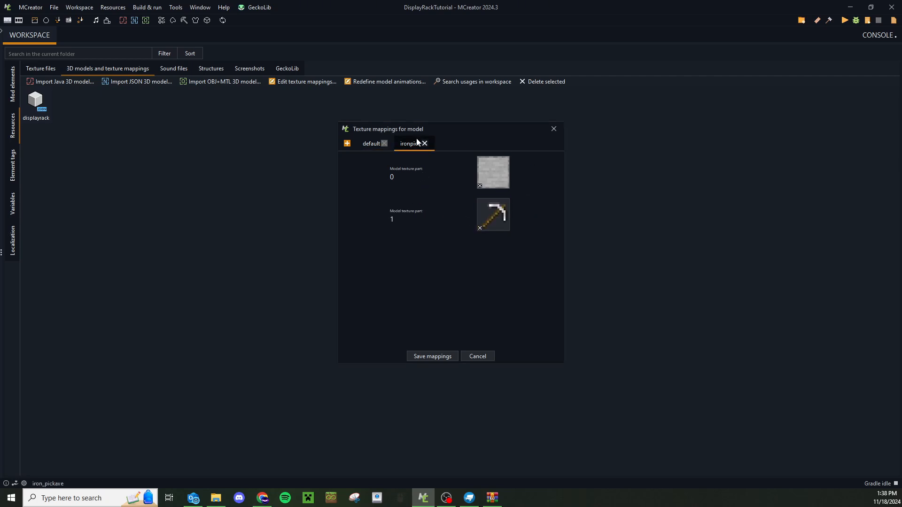
{"action": "left_click", "coordinate": [443, 358]}
Review the DRIronPick block's visual settings and trigger procedures, and close the block
{"action": "left_click", "coordinate": [14, 91]}
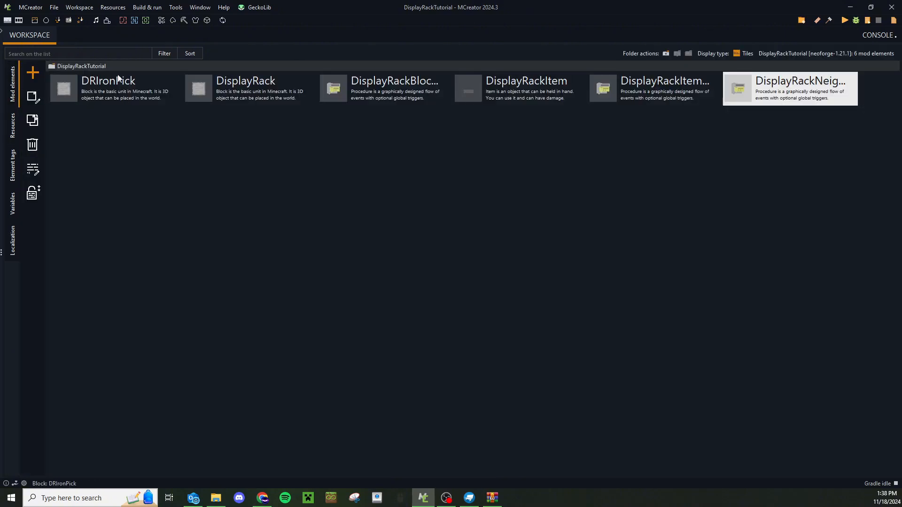
{"action": "left_click", "coordinate": [90, 83]}
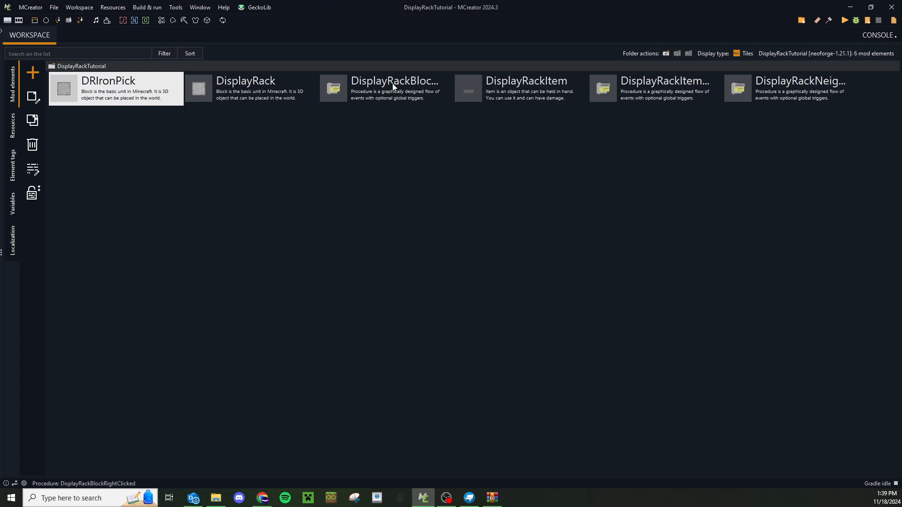
{"action": "key", "text": "Return"}
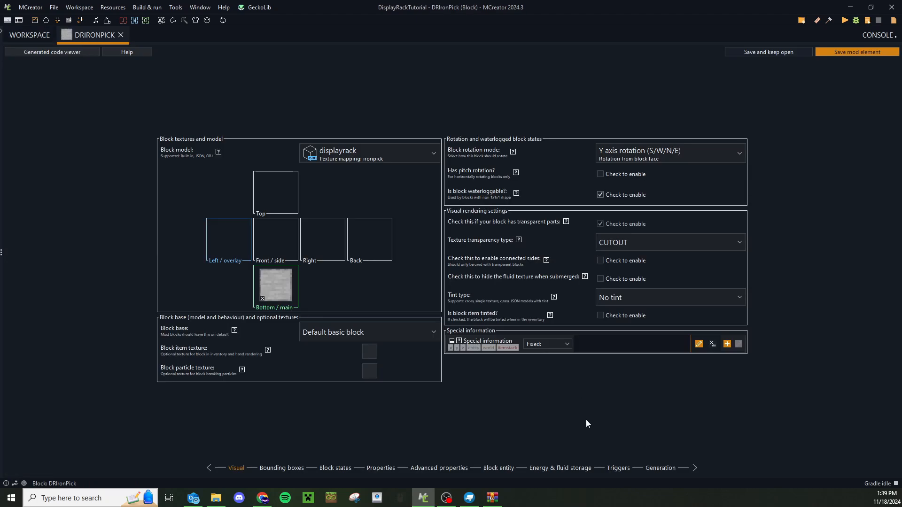
{"action": "left_click", "coordinate": [618, 468]}
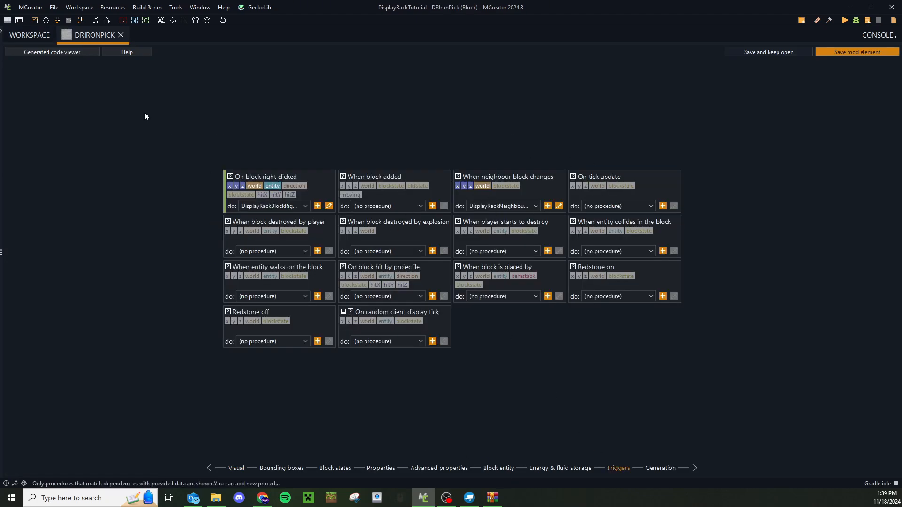
{"action": "left_click", "coordinate": [120, 35]}
Open the DisplayRackBlockRightClicked procedure and detach the nested pickaxe if block from the first block check
{"action": "double_click", "coordinate": [404, 91]}
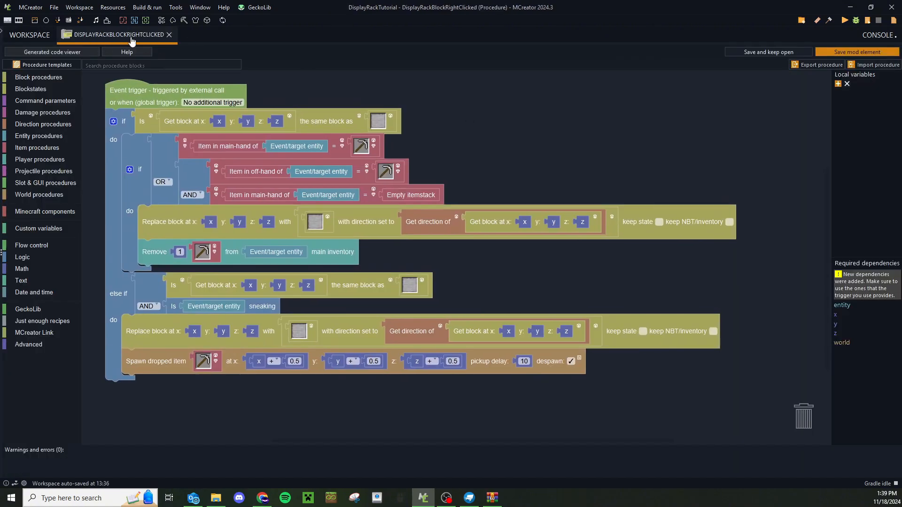
{"action": "left_click_drag", "start_coordinate": [465, 150], "coordinate": [470, 138]}
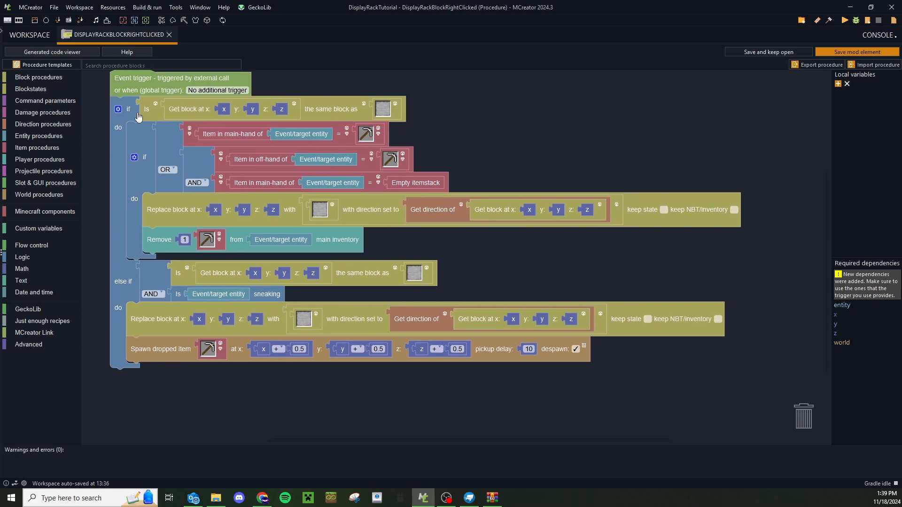
{"action": "left_click", "coordinate": [336, 110]}
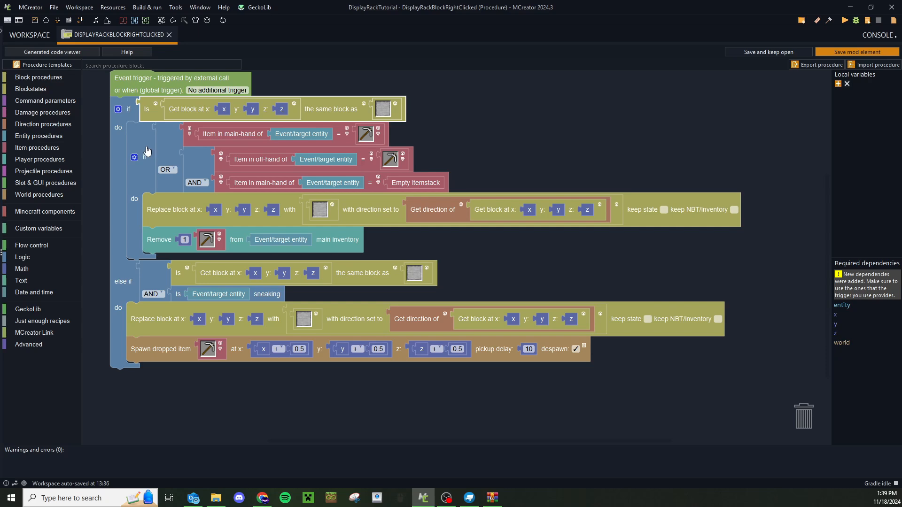
{"action": "left_click_drag", "start_coordinate": [147, 151], "coordinate": [182, 299]}
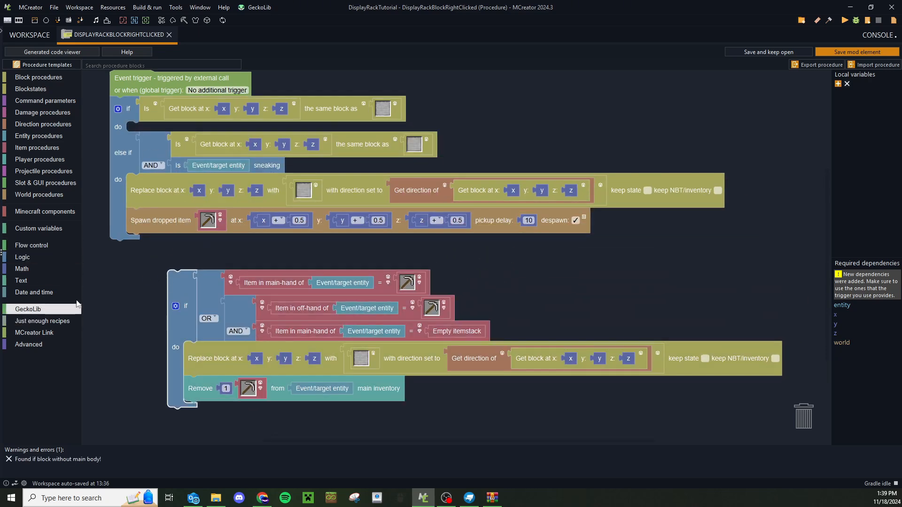
Add an empty if block to the do section of the first block check
{"action": "left_click", "coordinate": [45, 259]}
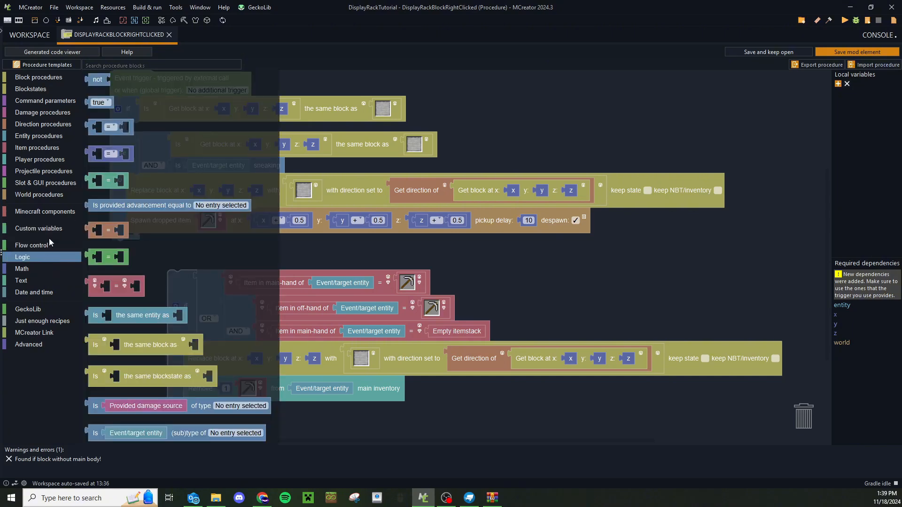
{"action": "left_click", "coordinate": [43, 246]}
{"action": "left_click_drag", "start_coordinate": [105, 88], "coordinate": [149, 139]}
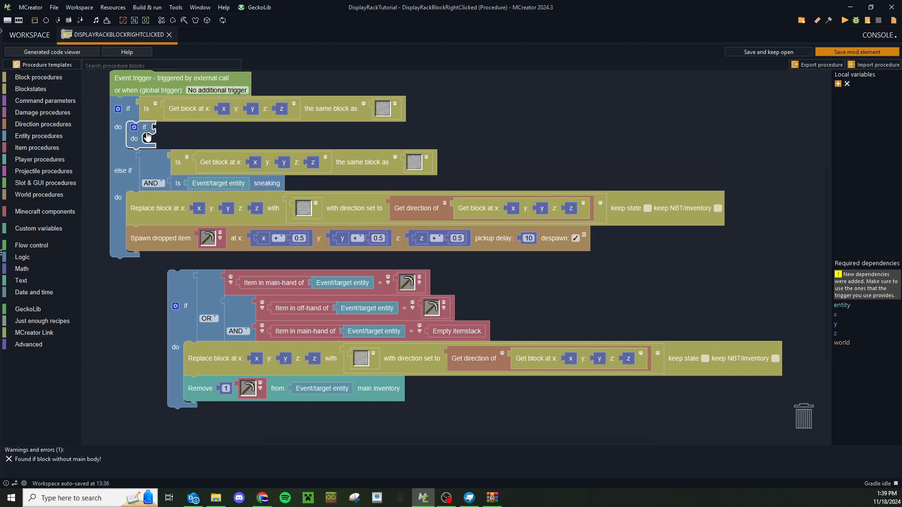
Set the new if block's condition to an item tag check on the provided itemstack with minecraft:logs
{"action": "left_click", "coordinate": [38, 148]}
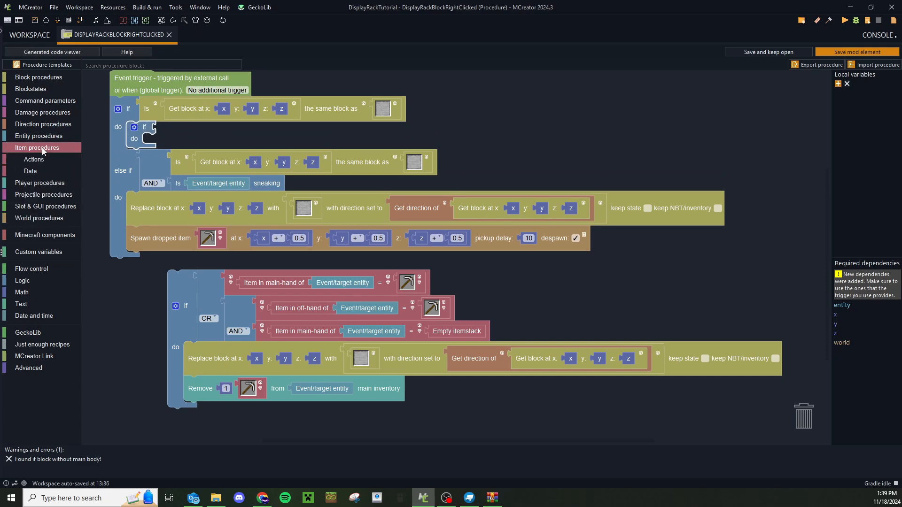
{"action": "left_click", "coordinate": [44, 171]}
{"action": "left_click_drag", "start_coordinate": [156, 159], "coordinate": [224, 137]}
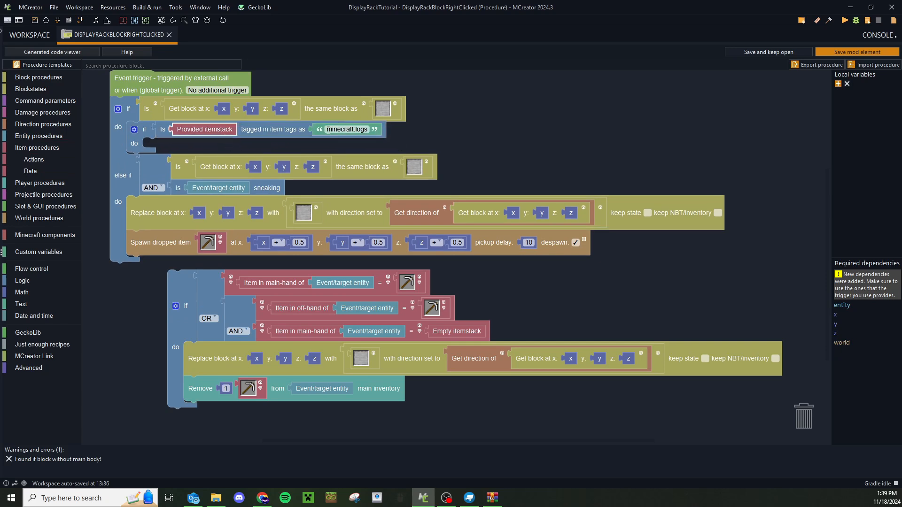
Detach the OR condition from the loose if block and replace its main-hand pickaxe comparison with a main-hand item tag check
{"action": "left_click_drag", "start_coordinate": [205, 307], "coordinate": [454, 142]}
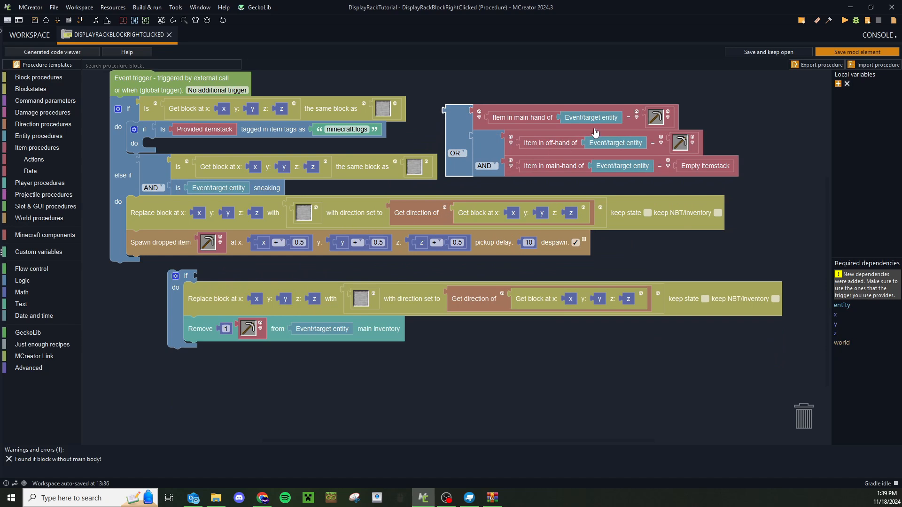
{"action": "left_click_drag", "start_coordinate": [632, 117], "coordinate": [639, 85]}
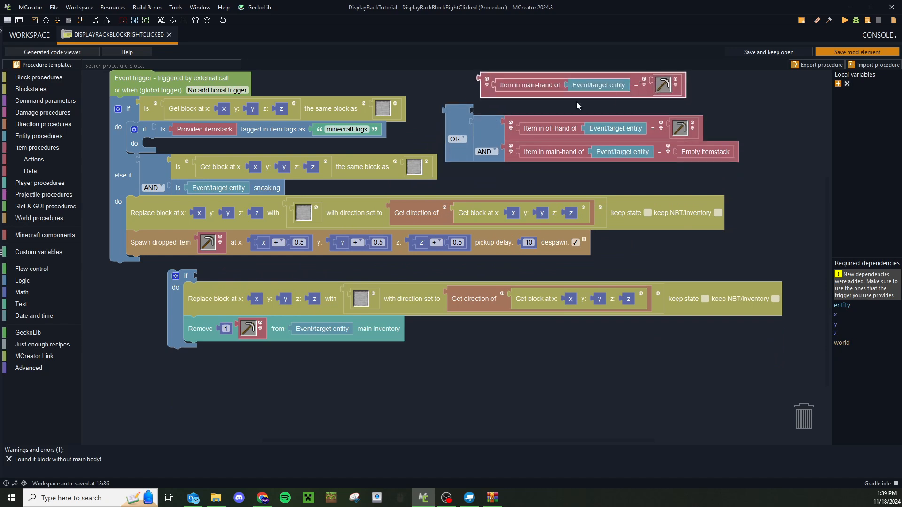
{"action": "left_click_drag", "start_coordinate": [281, 137], "coordinate": [594, 120]}
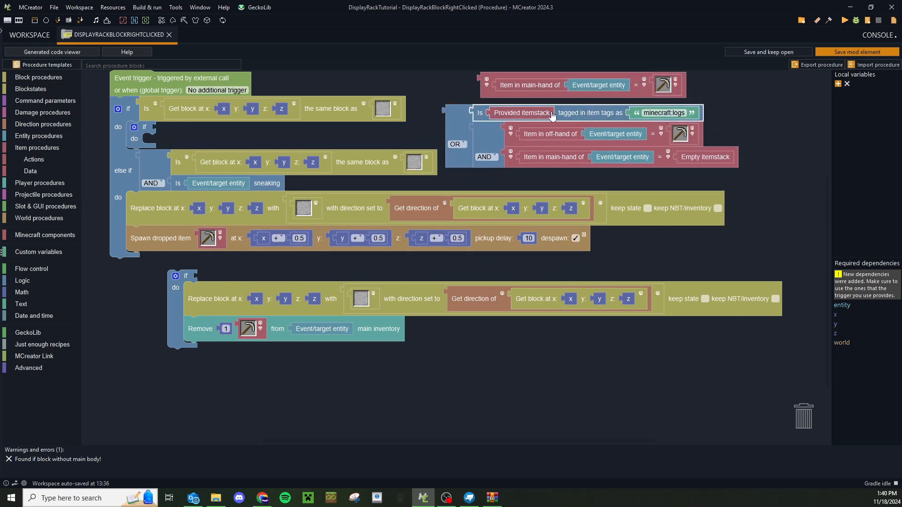
{"action": "left_click_drag", "start_coordinate": [540, 94], "coordinate": [541, 113]}
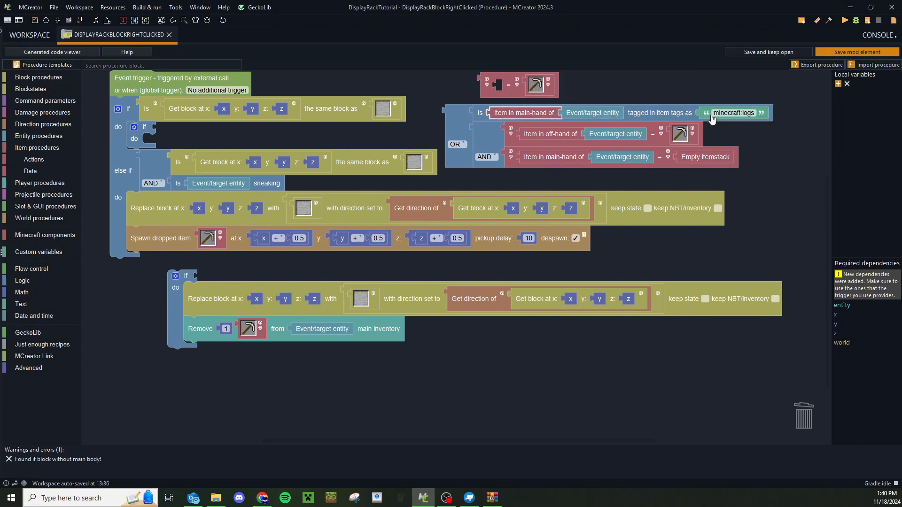
Delete the item tag check and restore the main-hand pickaxe comparison in the OR condition
{"action": "left_click", "coordinate": [722, 112]}
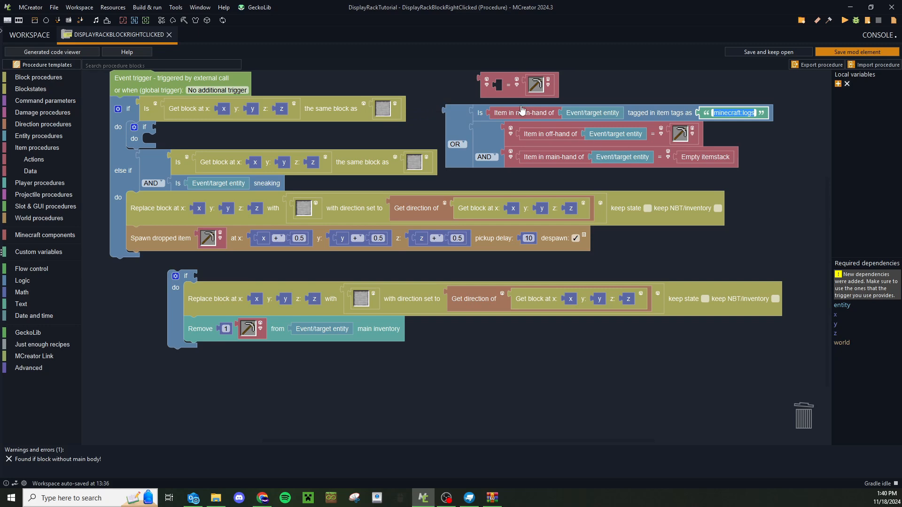
{"action": "left_click_drag", "start_coordinate": [520, 115], "coordinate": [525, 87]}
{"action": "left_click", "coordinate": [492, 114]}
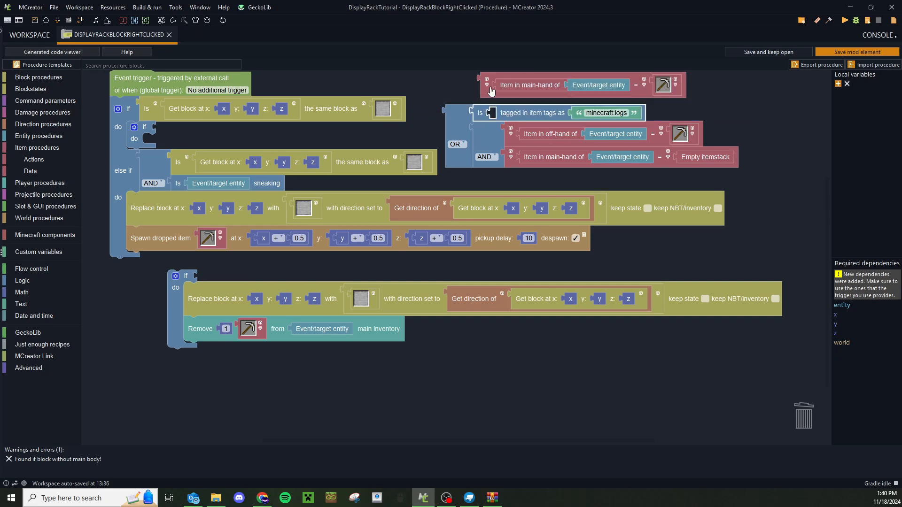
{"action": "key", "text": "Delete"}
{"action": "left_click_drag", "start_coordinate": [636, 85], "coordinate": [628, 117]}
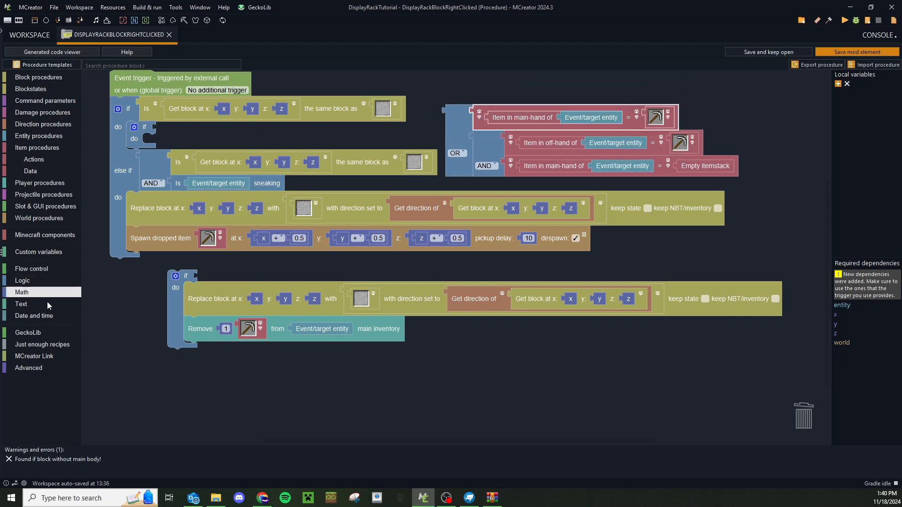
Nest a second empty if block inside the new if block's do section
{"action": "left_click", "coordinate": [47, 283]}
{"action": "left_click", "coordinate": [31, 268]}
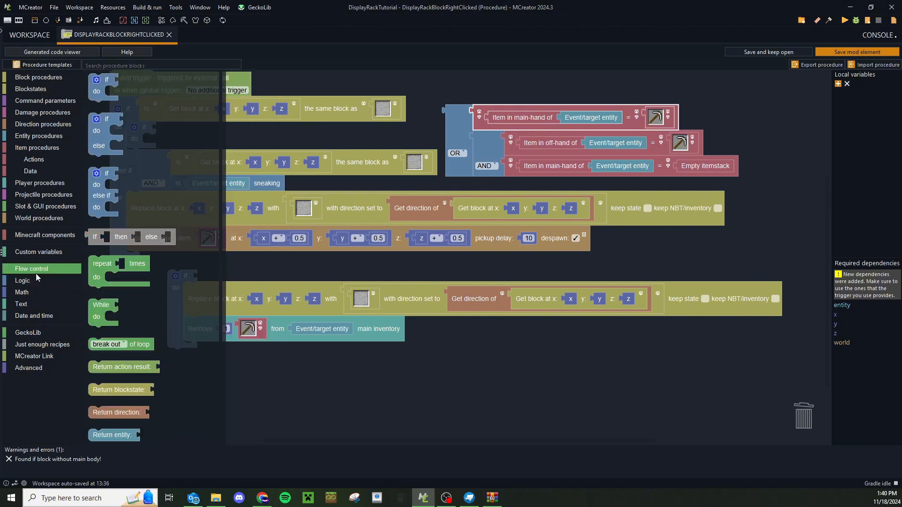
{"action": "left_click_drag", "start_coordinate": [97, 82], "coordinate": [157, 155]}
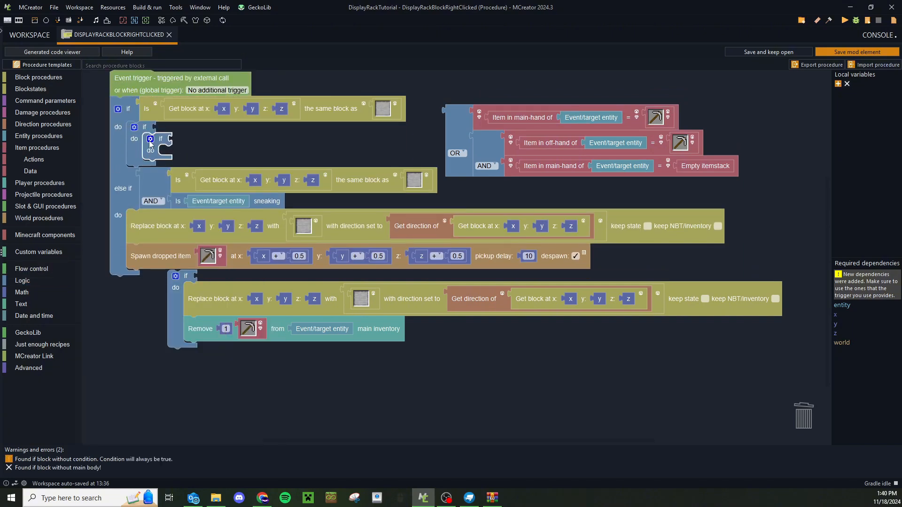
Add an else if branch to the nested if block, attach the OR condition, and move the replace block and remove item actions into its do section
{"action": "left_click", "coordinate": [147, 145]}
{"action": "left_click_drag", "start_coordinate": [155, 81], "coordinate": [190, 111]}
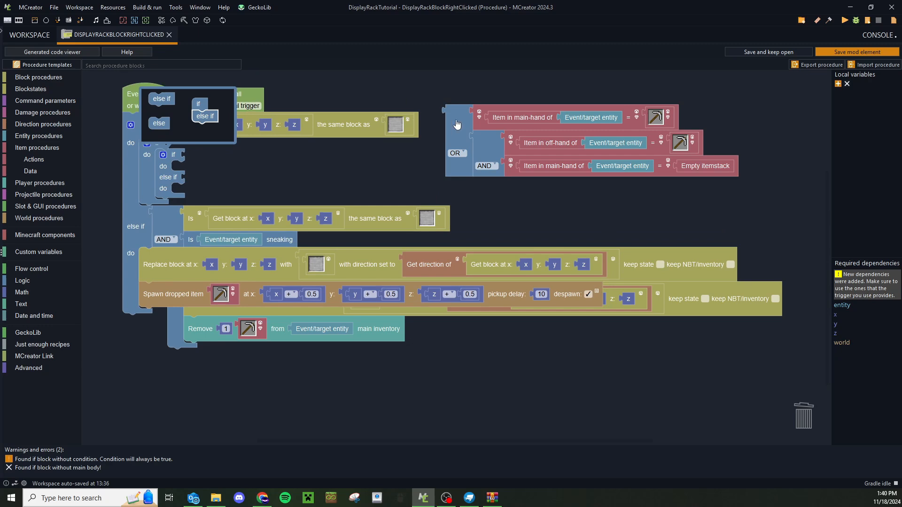
{"action": "left_click_drag", "start_coordinate": [457, 124], "coordinate": [199, 170]}
{"action": "left_click_drag", "start_coordinate": [151, 101], "coordinate": [257, 54]}
{"action": "left_click_drag", "start_coordinate": [186, 280], "coordinate": [275, 207]}
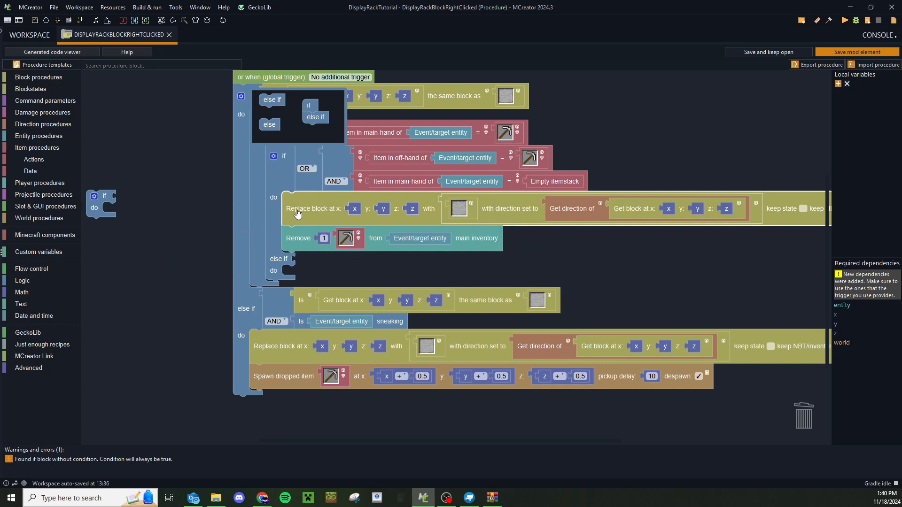
{"action": "left_click", "coordinate": [127, 186]}
{"action": "left_click", "coordinate": [273, 156]}
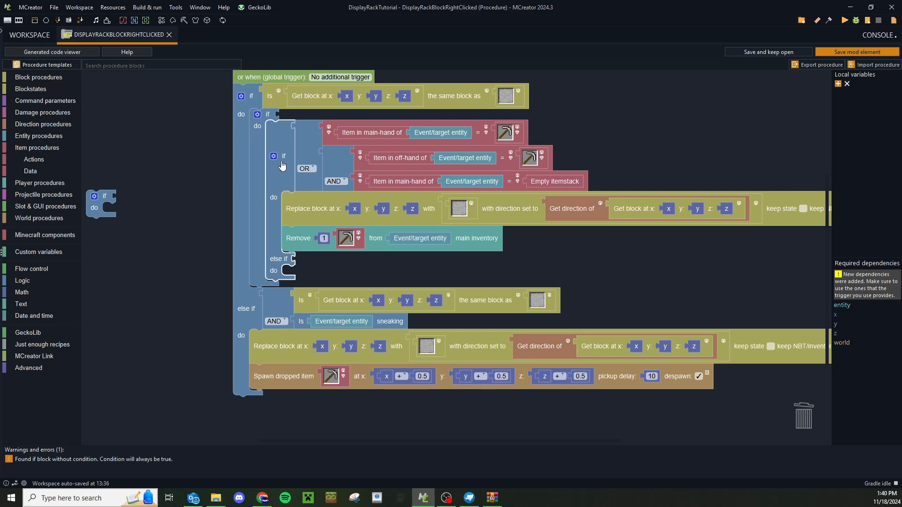
Delete the empty wrapper and spare if blocks, and place the pickaxe if block directly in the main if's do section
{"action": "left_click_drag", "start_coordinate": [297, 144], "coordinate": [234, 312]}
{"action": "left_click", "coordinate": [173, 261]}
{"action": "key", "text": "Delete"}
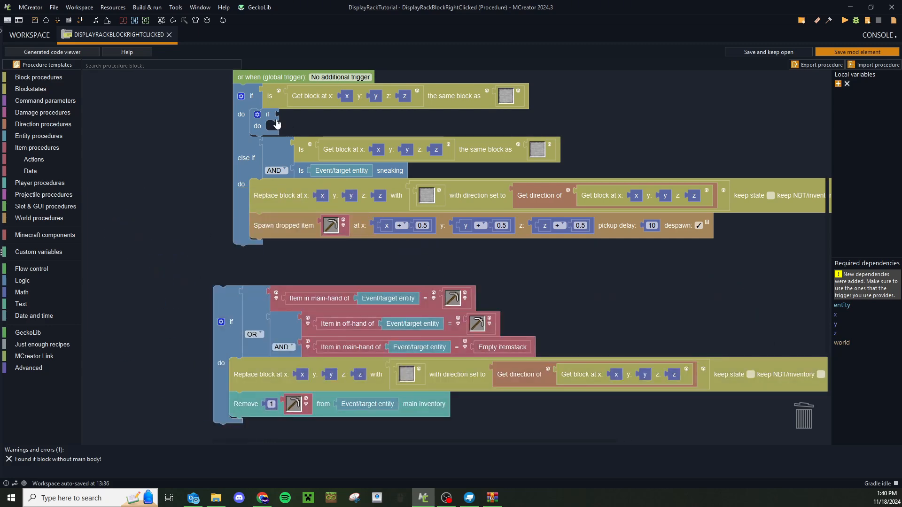
{"action": "left_click", "coordinate": [274, 119]}
{"action": "key", "text": "Delete"}
{"action": "left_click_drag", "start_coordinate": [244, 280], "coordinate": [279, 111]}
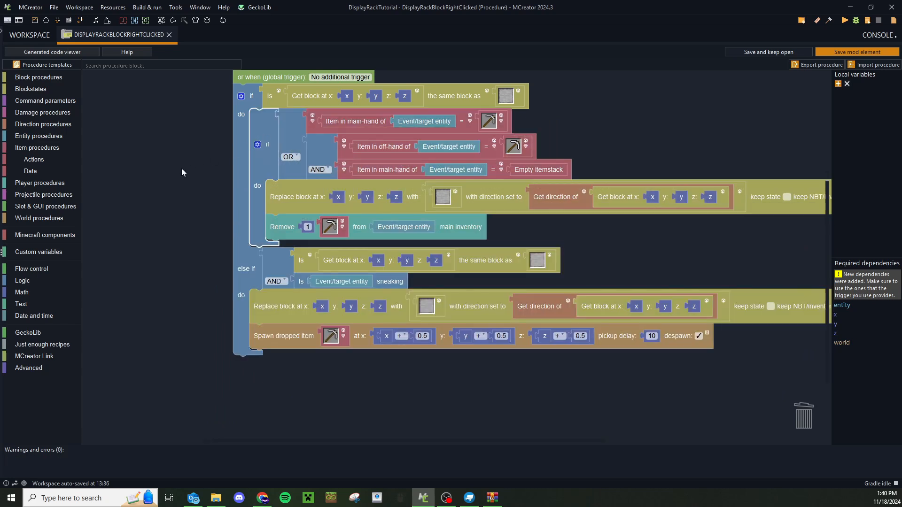
Review the main else if branch's block comparison, sneaking condition and drop actions
{"action": "left_click_drag", "start_coordinate": [182, 168], "coordinate": [133, 160]}
{"action": "left_click_drag", "start_coordinate": [514, 240], "coordinate": [489, 225]}
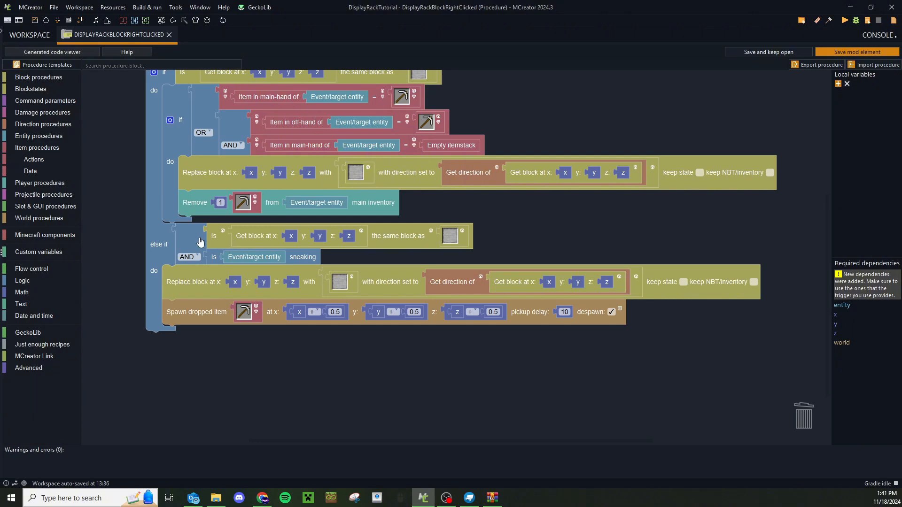
{"action": "left_click", "coordinate": [183, 238]}
{"action": "left_click_drag", "start_coordinate": [469, 220], "coordinate": [473, 183]}
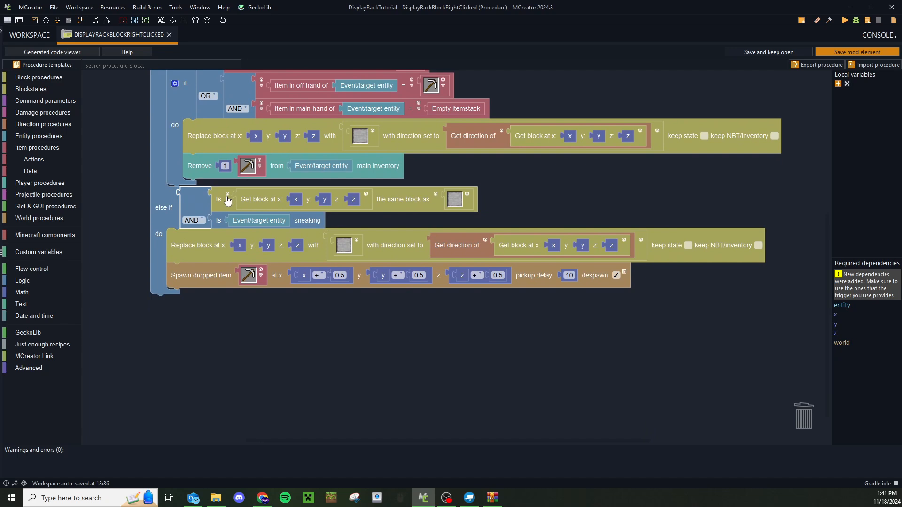
{"action": "left_click_drag", "start_coordinate": [229, 201], "coordinate": [203, 194]}
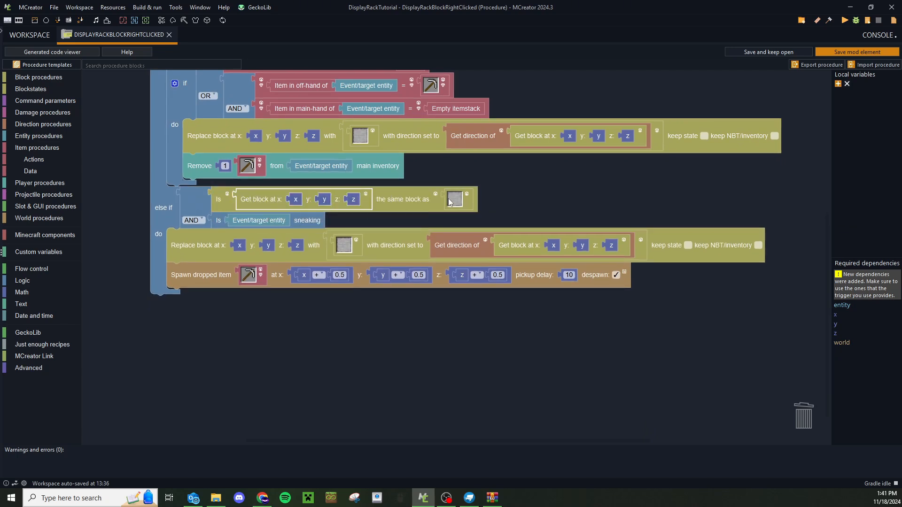
{"action": "scroll", "coordinate": [532, 190], "scroll_direction": "up", "scroll_amount": 1}
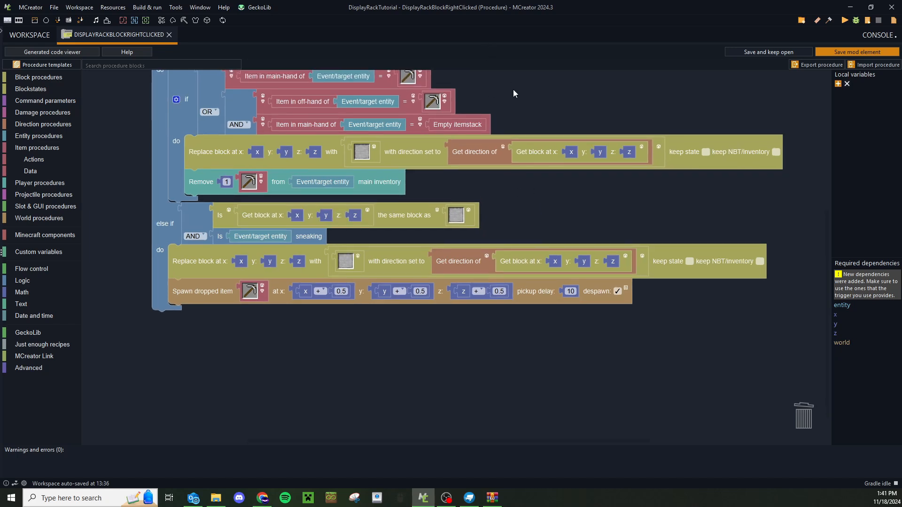
{"action": "scroll", "coordinate": [508, 100], "scroll_direction": "up", "scroll_amount": 1}
Review the workspace's block elements and its element tags, and return to the DisplayRackBlockRightClicked procedure
{"action": "left_click", "coordinate": [45, 42]}
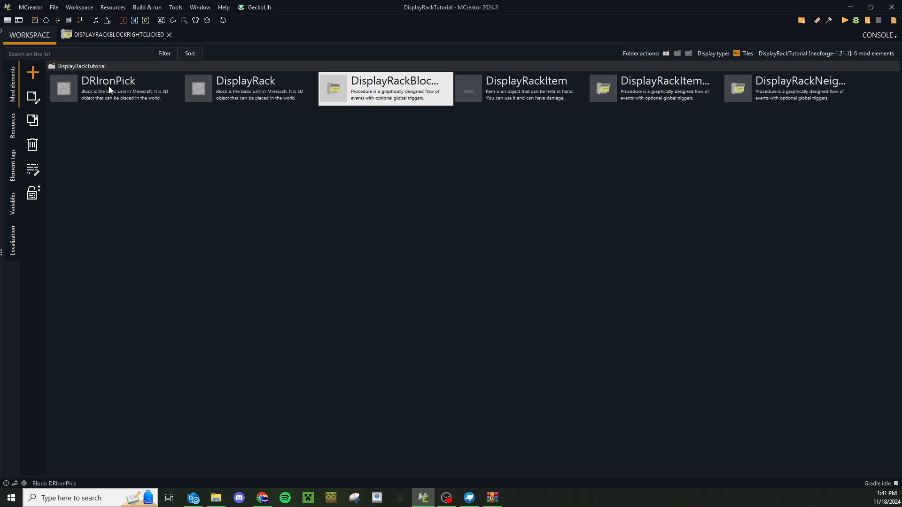
{"action": "left_click", "coordinate": [112, 90]}
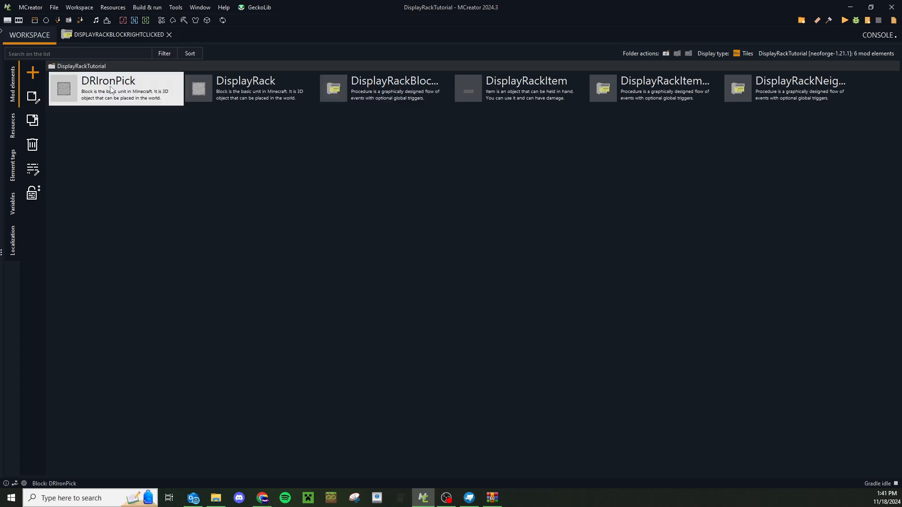
{"action": "left_click", "coordinate": [12, 165]}
{"action": "left_click", "coordinate": [13, 84]}
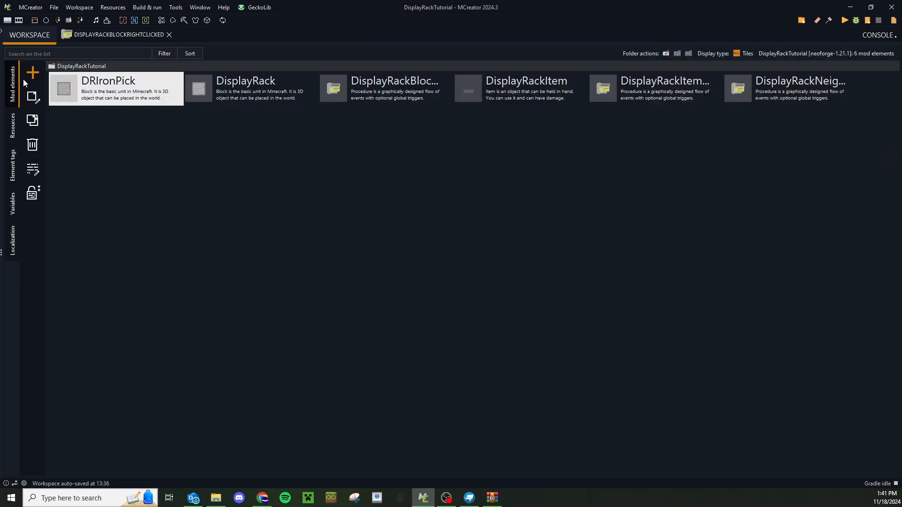
{"action": "left_click", "coordinate": [15, 155]}
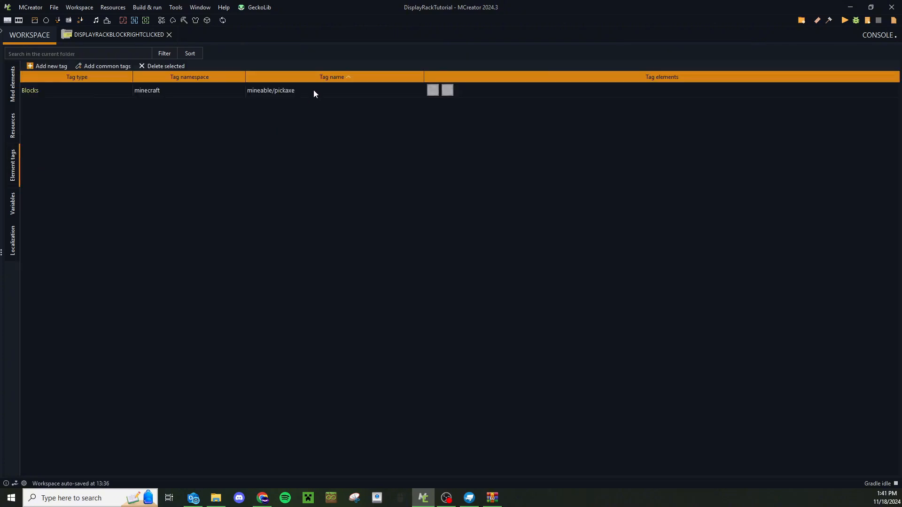
{"action": "left_click", "coordinate": [7, 84]}
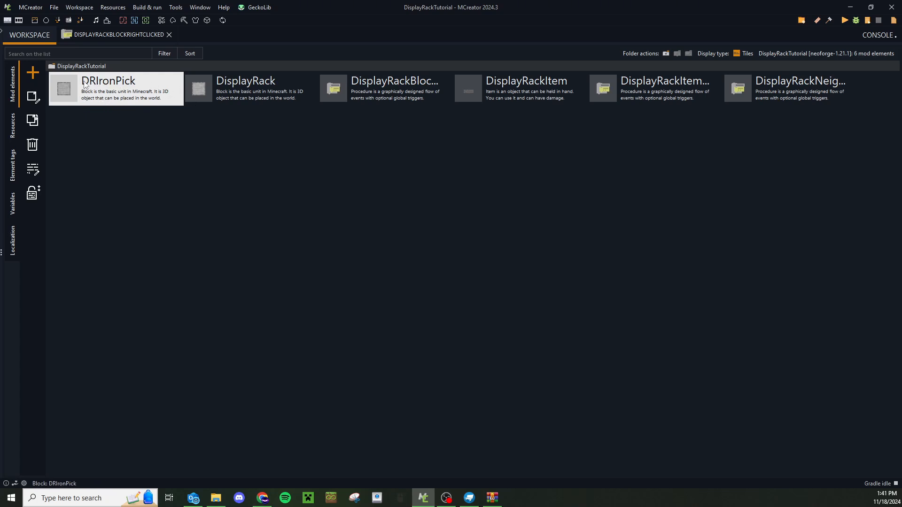
{"action": "left_click", "coordinate": [238, 88]}
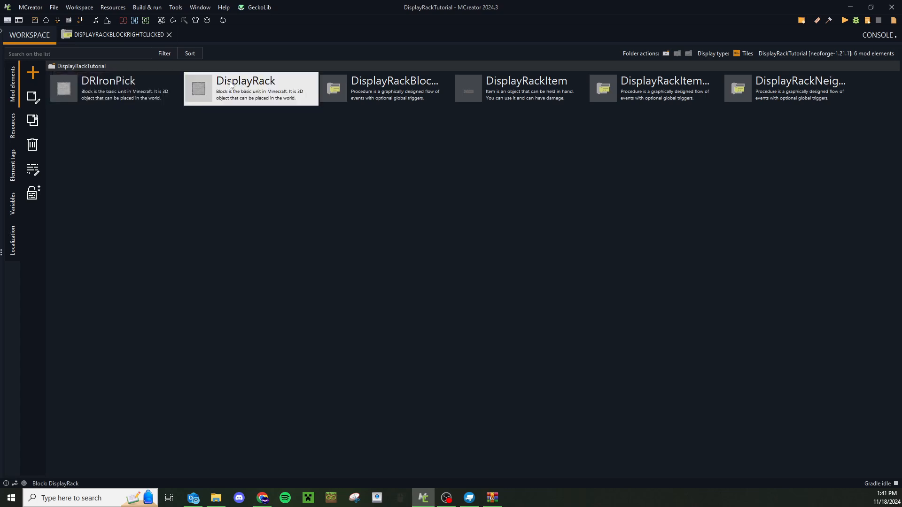
{"action": "left_click", "coordinate": [118, 95]}
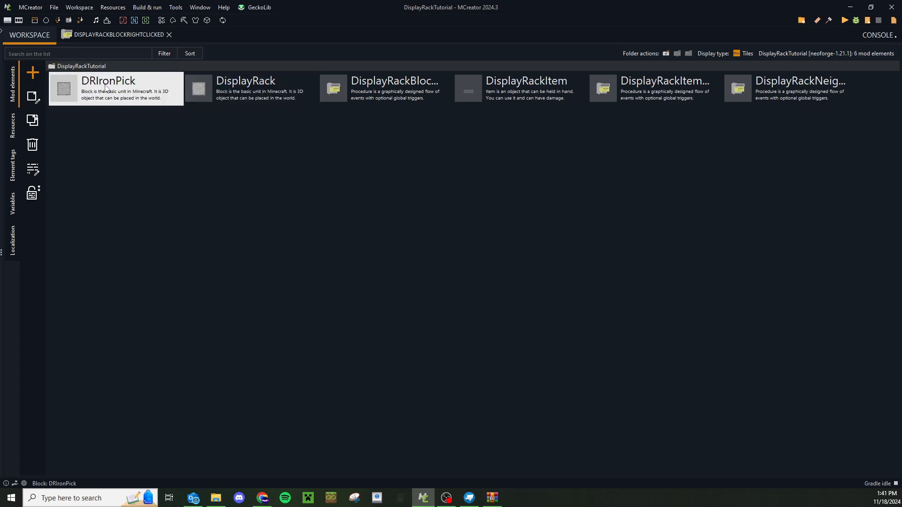
{"action": "left_click", "coordinate": [96, 35]}
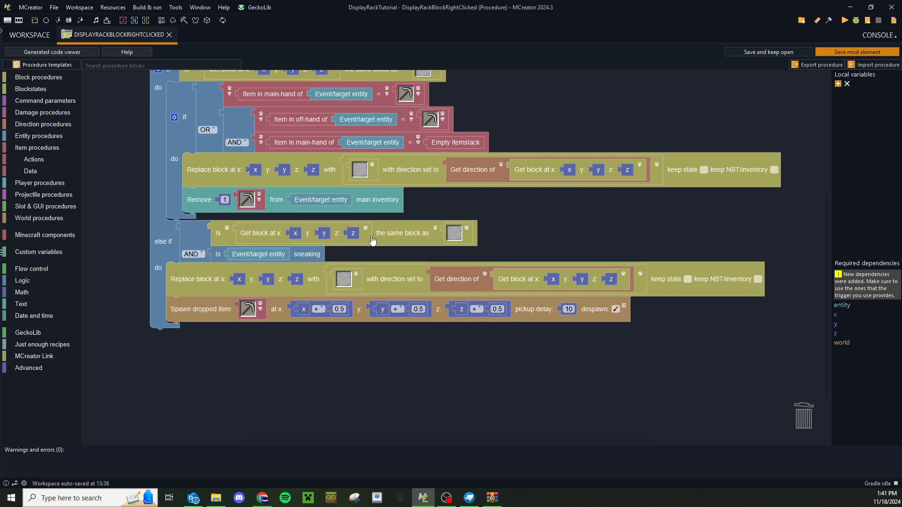
Insert an if/else if block in the else if branch, with the block comparison as its condition and the replace and spawn actions inside
{"action": "left_click_drag", "start_coordinate": [509, 230], "coordinate": [486, 227]}
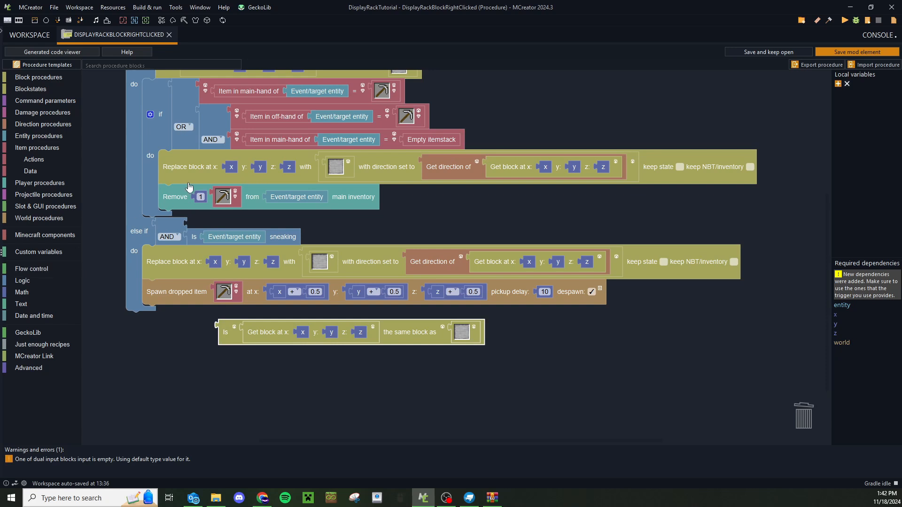
{"action": "left_click", "coordinate": [45, 267]}
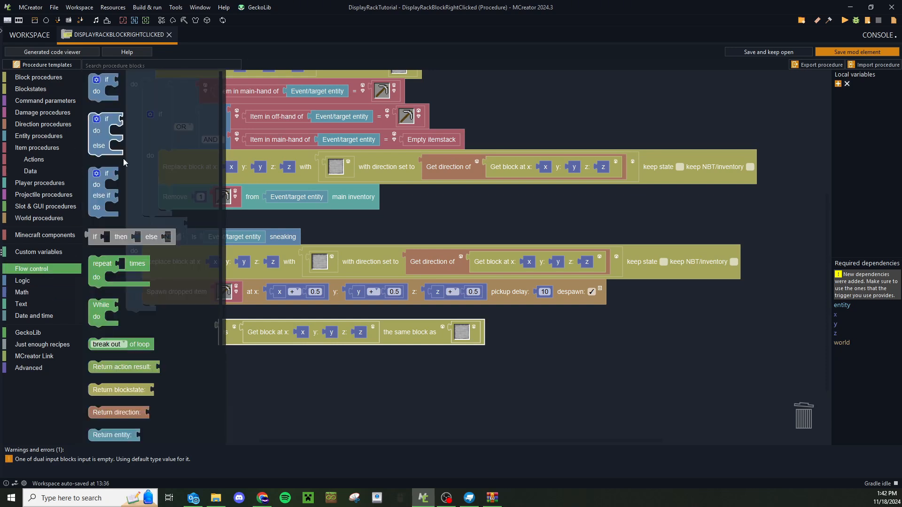
{"action": "left_click_drag", "start_coordinate": [124, 159], "coordinate": [172, 272]}
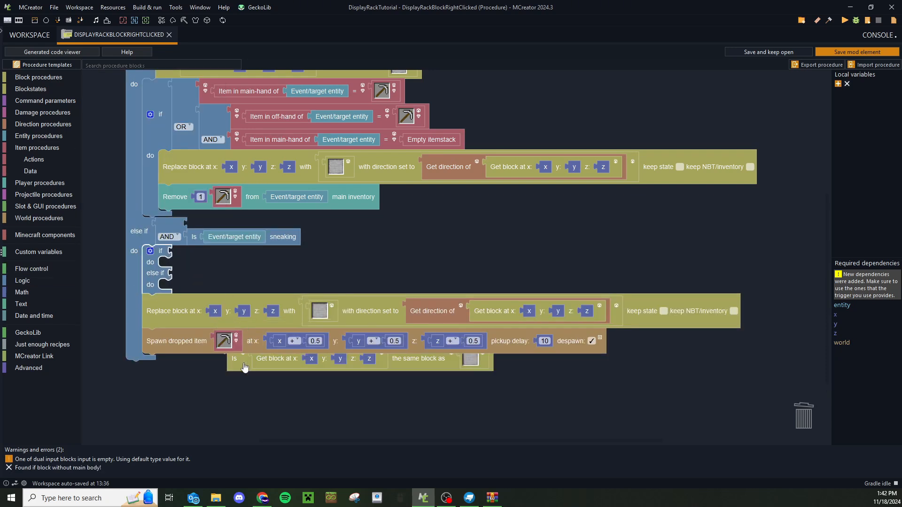
{"action": "left_click_drag", "start_coordinate": [248, 366], "coordinate": [190, 265]}
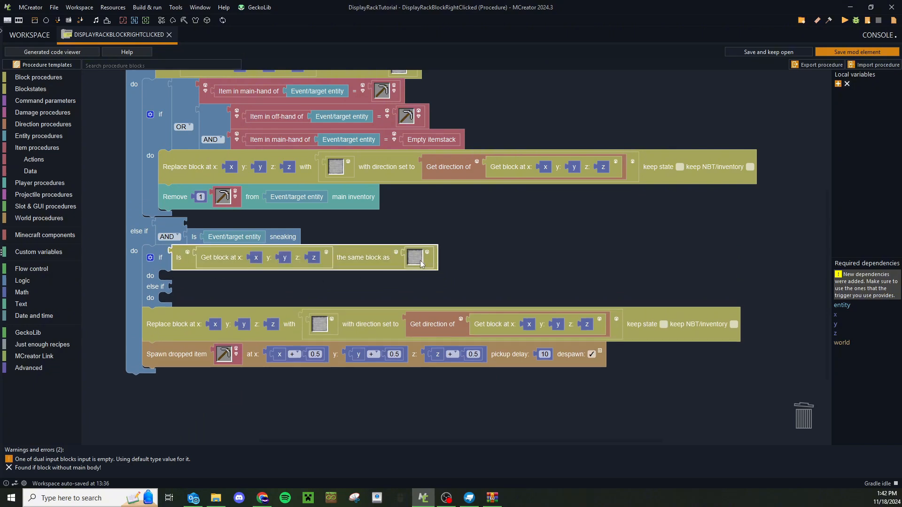
{"action": "left_click_drag", "start_coordinate": [189, 324], "coordinate": [214, 286]}
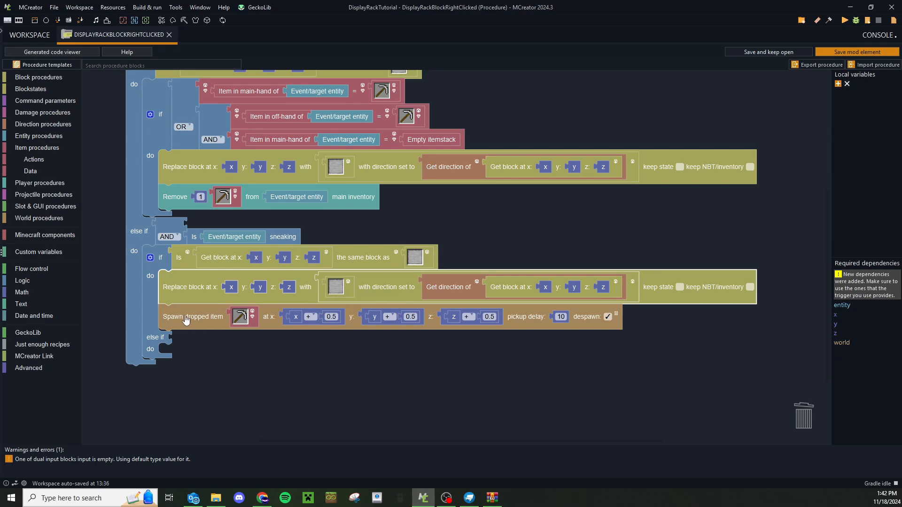
Keep only the spawn dropped item action in the nested if block and place the shared replace block action after it
{"action": "left_click_drag", "start_coordinate": [200, 317], "coordinate": [273, 366]}
{"action": "mouse_move", "coordinate": [201, 285]}
{"action": "left_mouse_down"}
{"action": "mouse_move", "coordinate": [345, 273]}
{"action": "mouse_move", "coordinate": [220, 248]}
{"action": "mouse_move", "coordinate": [201, 235]}
{"action": "mouse_move", "coordinate": [211, 282]}
{"action": "mouse_move", "coordinate": [221, 241]}
{"action": "mouse_move", "coordinate": [215, 284]}
{"action": "mouse_move", "coordinate": [181, 332]}
{"action": "left_mouse_up"}
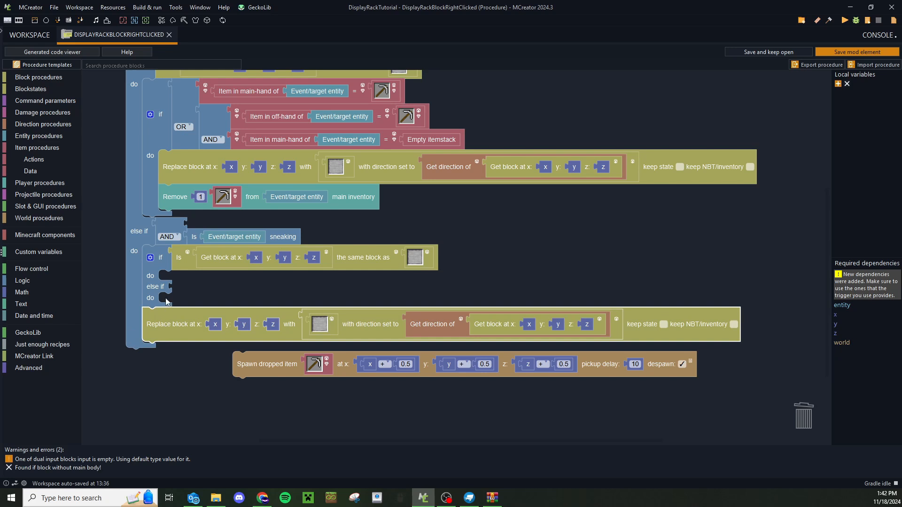
{"action": "left_click_drag", "start_coordinate": [239, 355], "coordinate": [201, 296]}
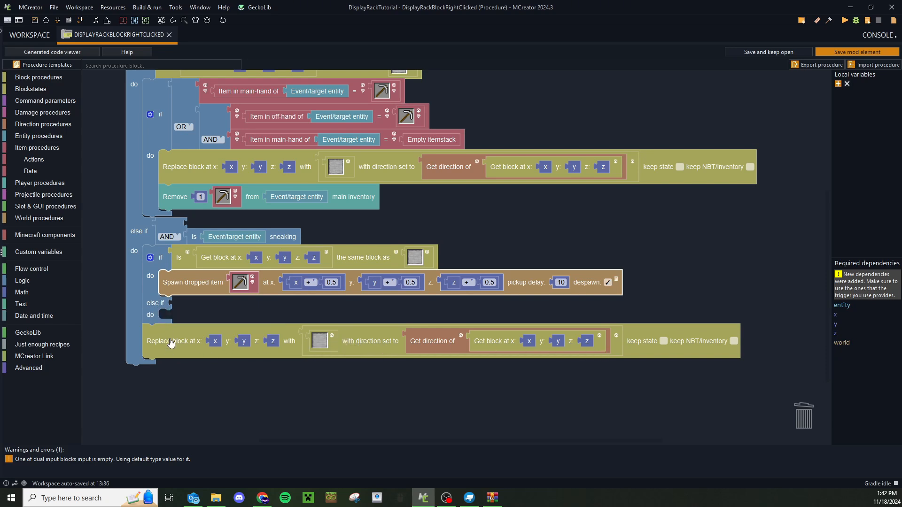
{"action": "left_click_drag", "start_coordinate": [172, 351], "coordinate": [175, 272]}
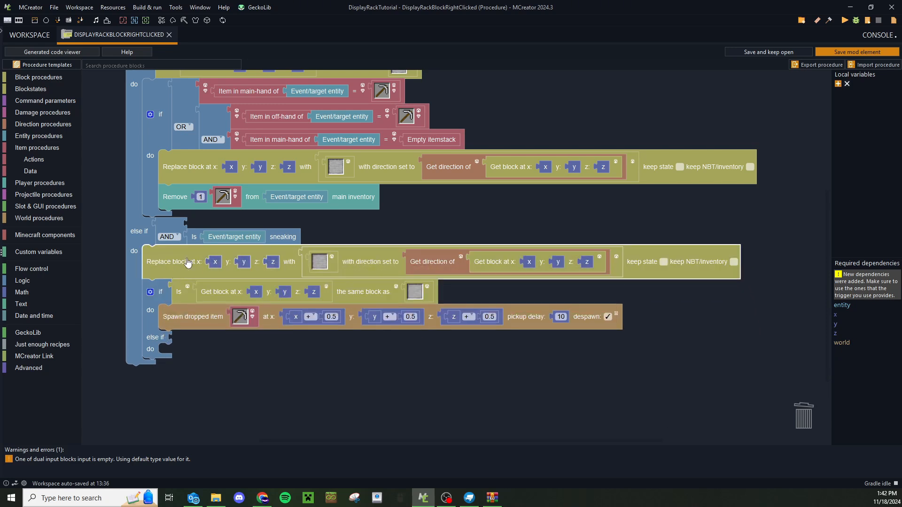
{"action": "left_click", "coordinate": [239, 297]}
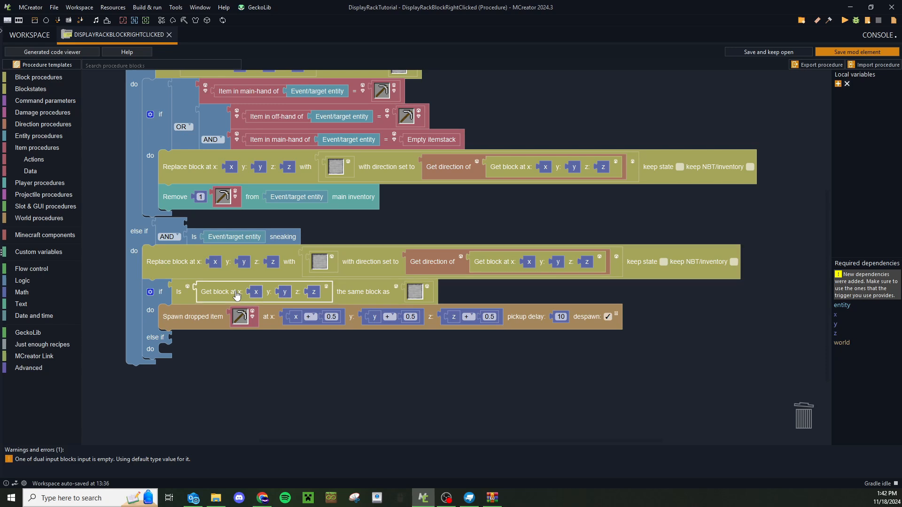
{"action": "left_click", "coordinate": [427, 299]}
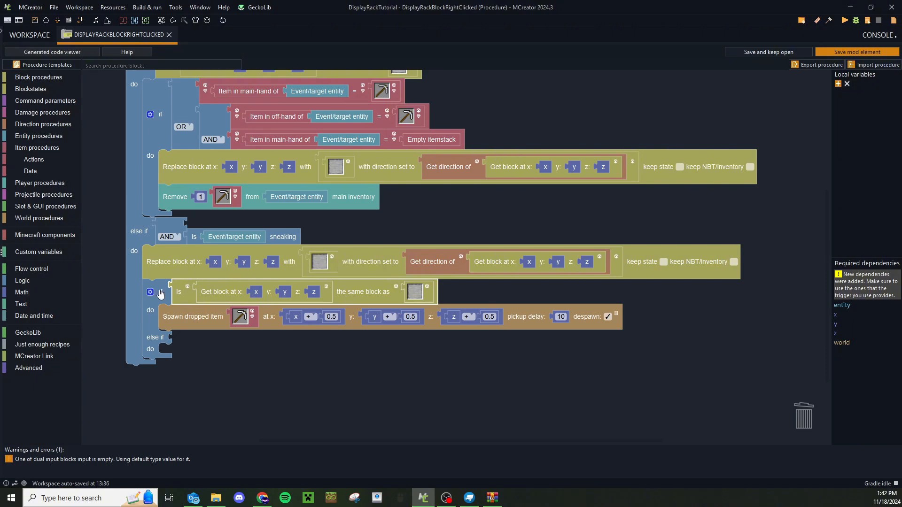
{"action": "left_click_drag", "start_coordinate": [161, 294], "coordinate": [161, 260]}
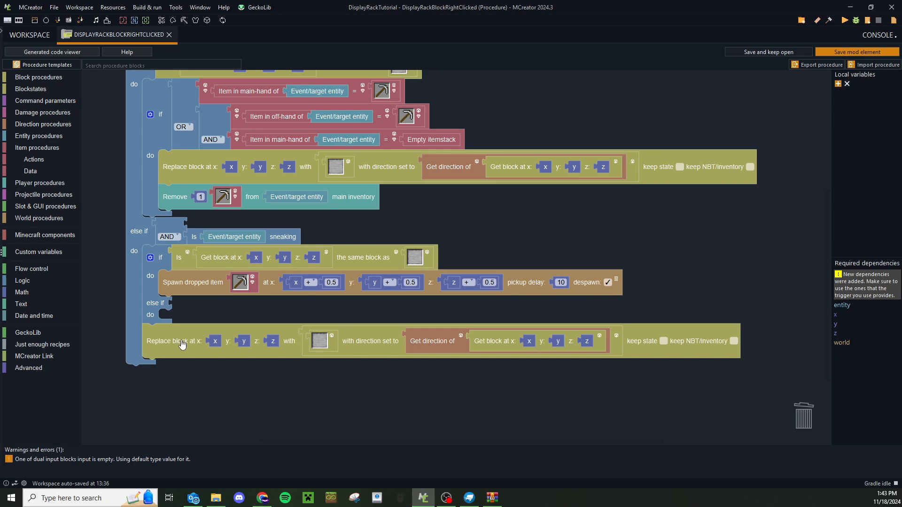
Return the block comparison to the AND condition and the actions to the else if branch, and delete the empty nested if block
{"action": "mouse_move", "coordinate": [184, 264]}
{"action": "left_mouse_down"}
{"action": "mouse_move", "coordinate": [200, 237]}
{"action": "mouse_move", "coordinate": [176, 274]}
{"action": "left_mouse_up"}
{"action": "left_click_drag", "start_coordinate": [187, 357], "coordinate": [194, 289]}
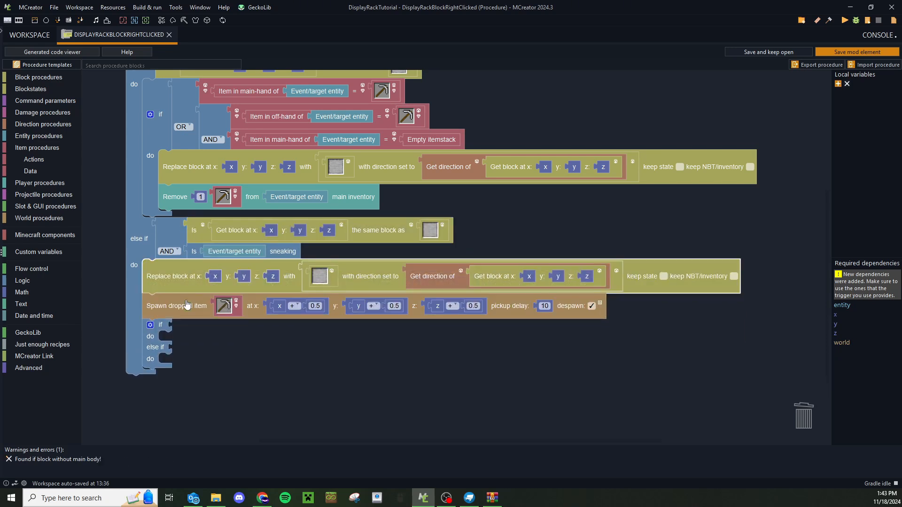
{"action": "left_click", "coordinate": [155, 351]}
{"action": "key", "text": "Delete"}
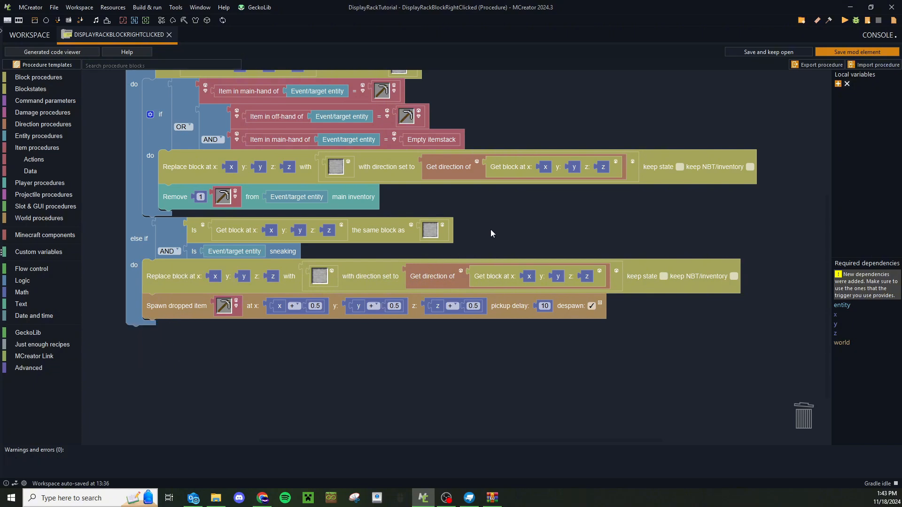
Save the DisplayRackBlockRightClicked procedure and close its editor
{"action": "left_click_drag", "start_coordinate": [490, 233], "coordinate": [495, 267]}
{"action": "left_click", "coordinate": [833, 53]}
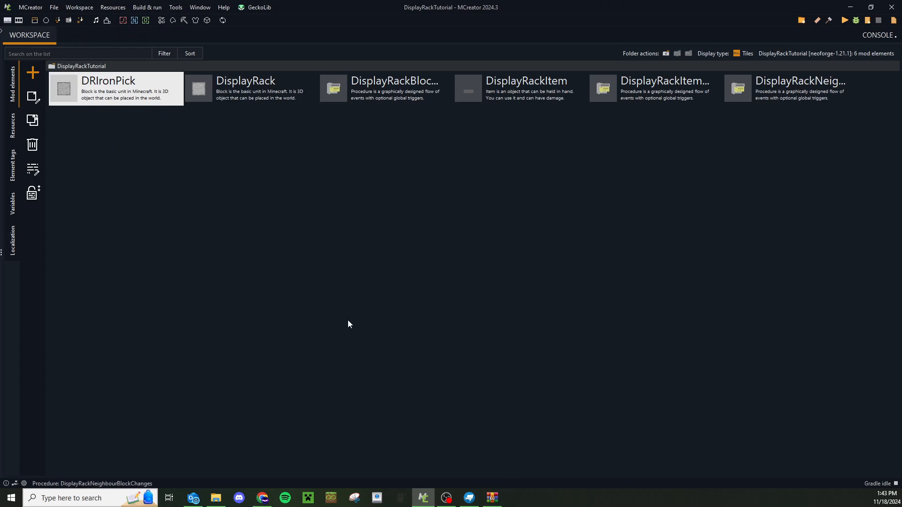
Review the workspace's texture files and mod elements, ending on the DisplayRackNeighbourBlockChanges procedure
{"action": "left_click", "coordinate": [13, 125]}
{"action": "left_click", "coordinate": [30, 69]}
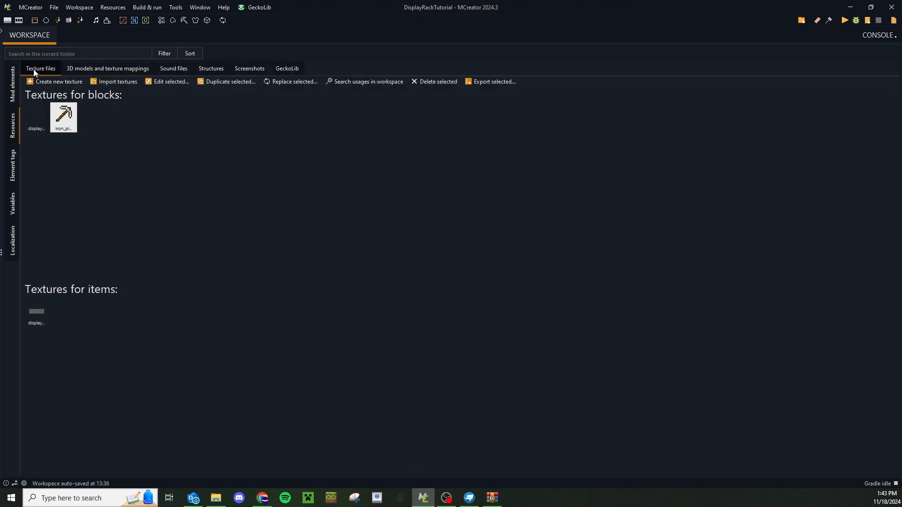
{"action": "left_click", "coordinate": [13, 88]}
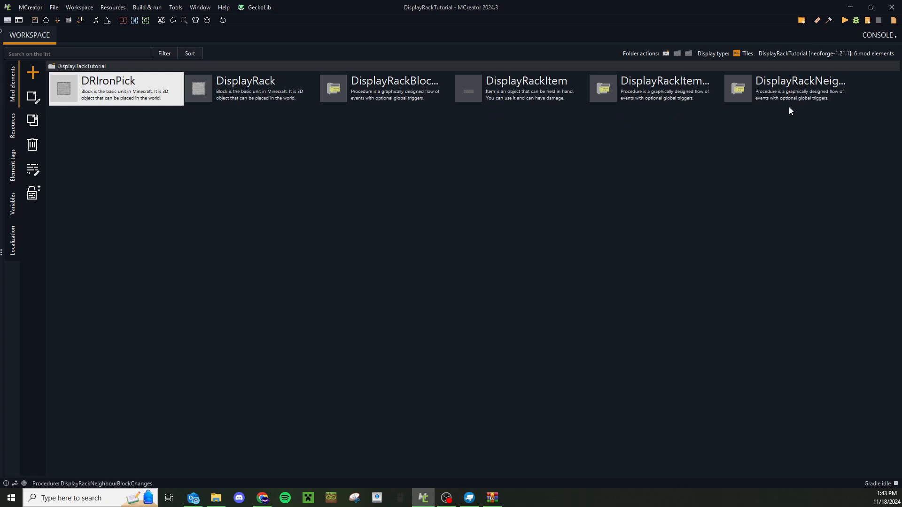
{"action": "left_click", "coordinate": [14, 123]}
{"action": "left_click", "coordinate": [15, 87]}
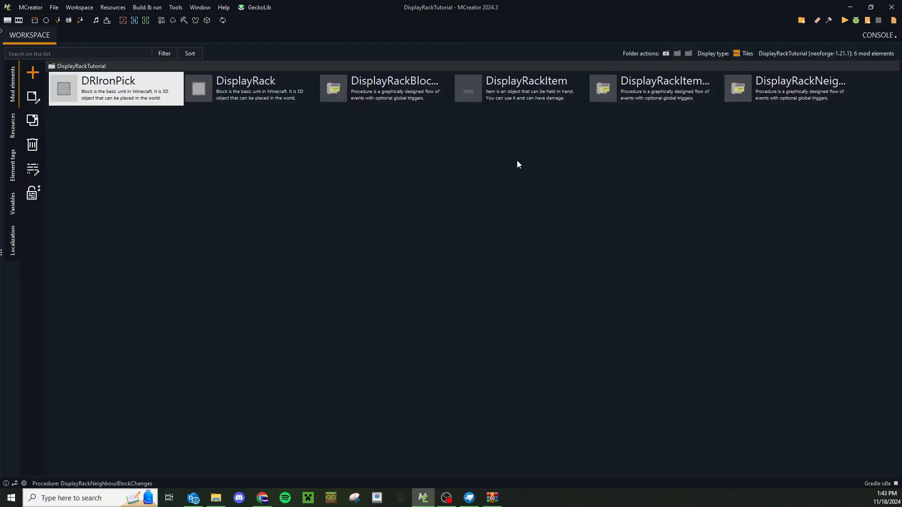
{"action": "left_click", "coordinate": [847, 91]}
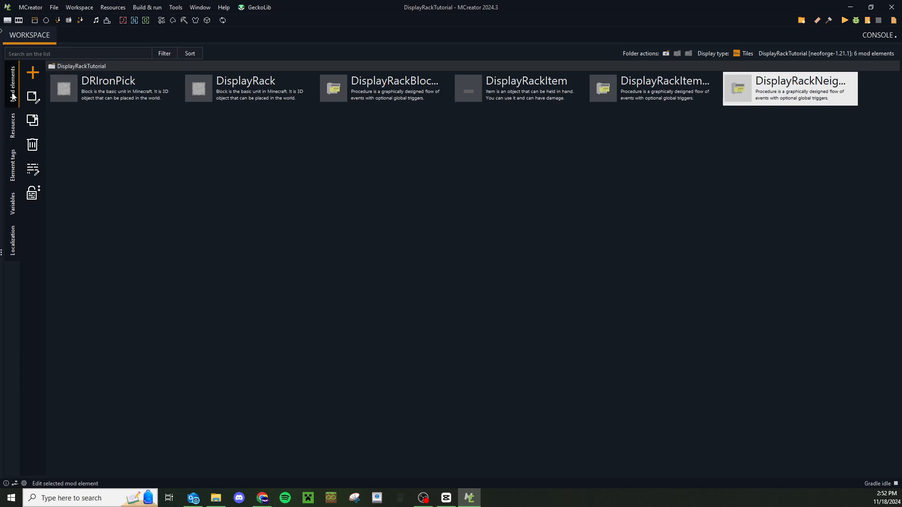
{"action": "left_click", "coordinate": [13, 124]}
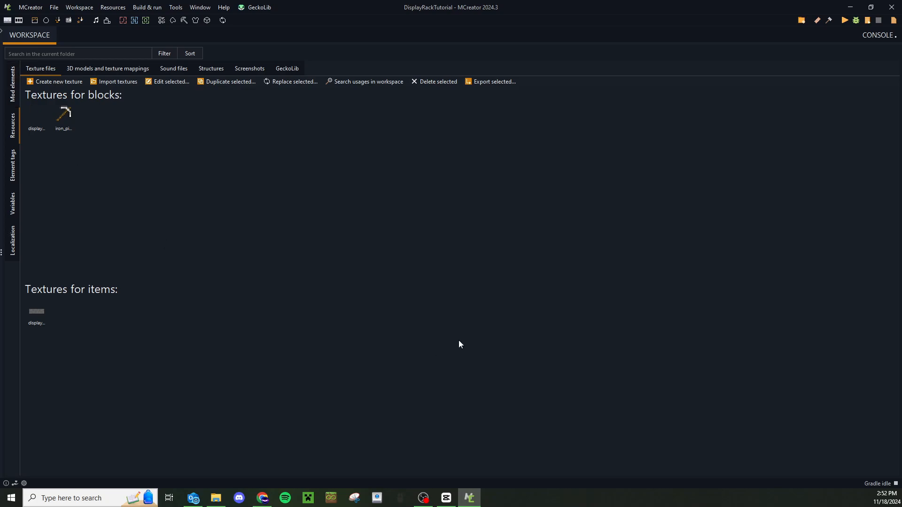
{"action": "left_click", "coordinate": [446, 498]}
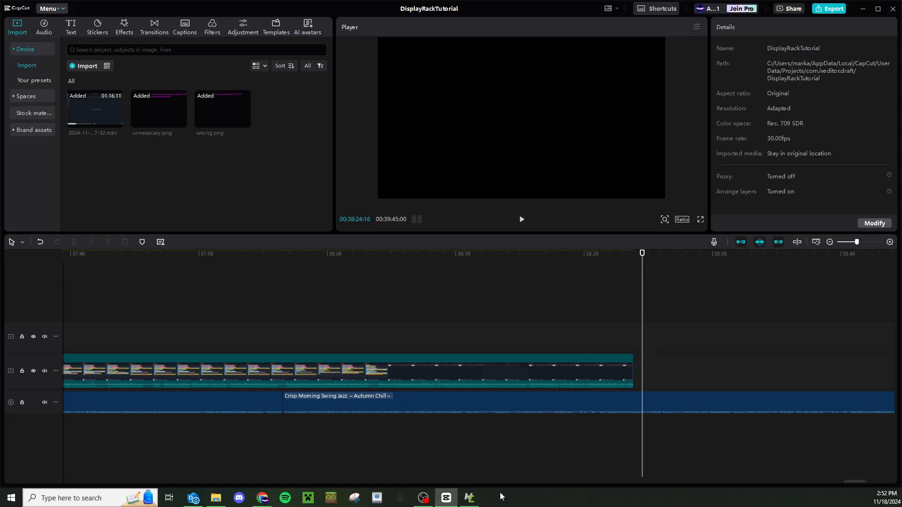
{"action": "left_click", "coordinate": [469, 498]}
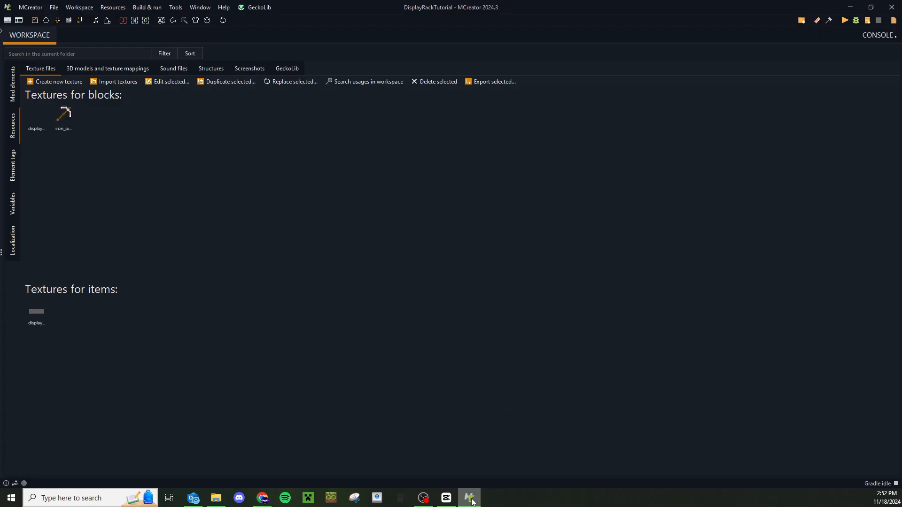
{"action": "left_click", "coordinate": [9, 78]}
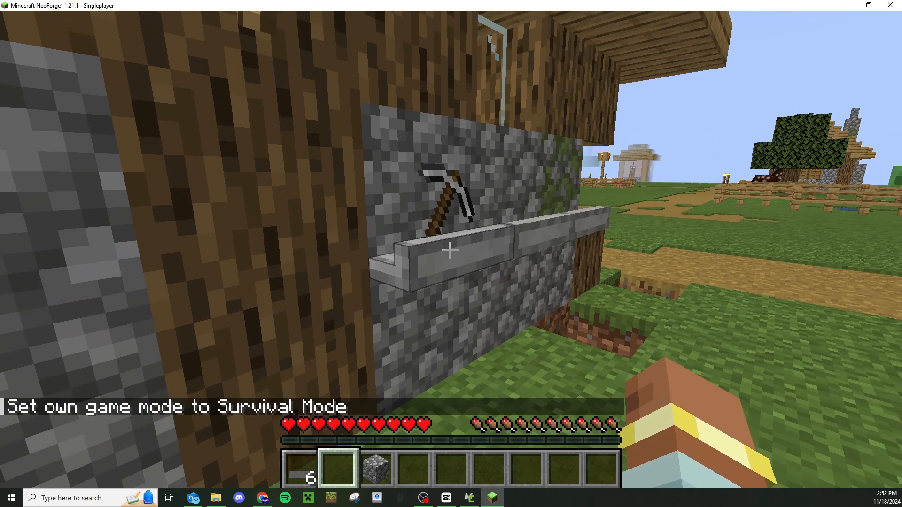
In Minecraft survival mode, break the display rack holding the iron pickaxe and place an empty display rack in its spot
{"action": "left_click_drag", "start_coordinate": [450, 250], "coordinate": [449, 250]}
{"action": "key", "text": "d"}
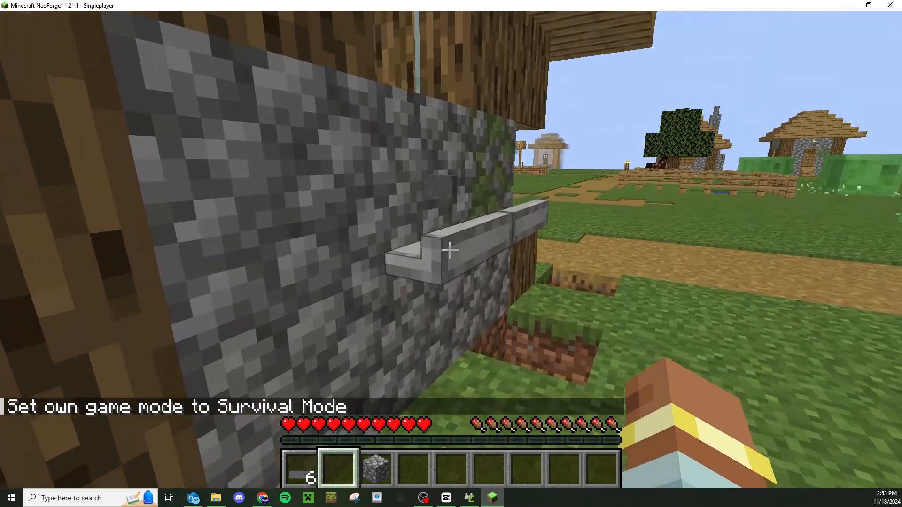
{"action": "key", "text": "w"}
{"action": "key", "text": "s"}
{"action": "scroll", "coordinate": [449, 250], "scroll_direction": "up", "scroll_amount": 1}
{"action": "key", "text": "s"}
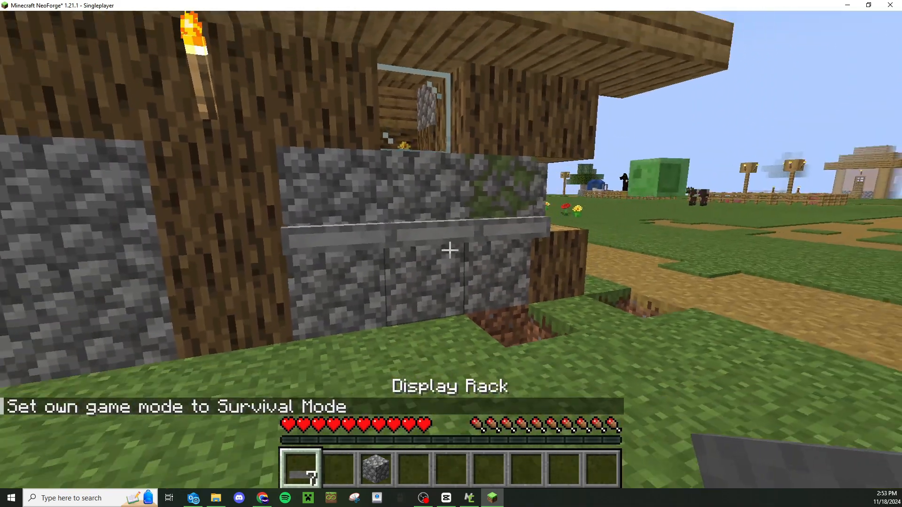
{"action": "key", "text": "w"}
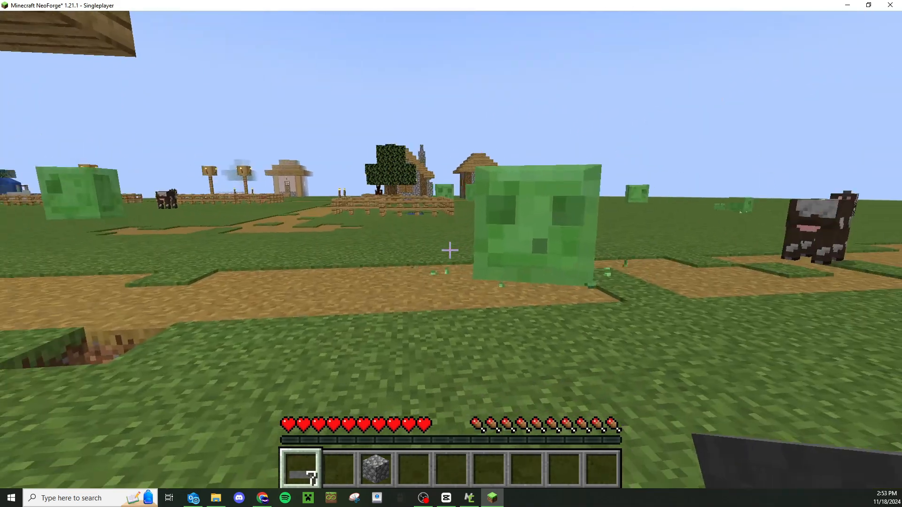
{"action": "key", "text": "s"}
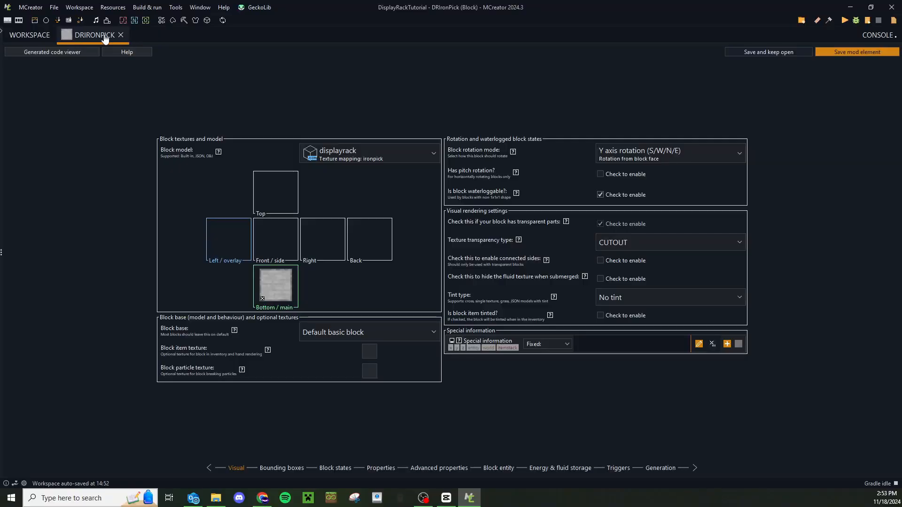
Create the DRIronPickBlockDestroyedByPlayer procedure for the DRIronPick block's trigger when destroyed by a player
{"action": "left_click", "coordinate": [29, 42]}
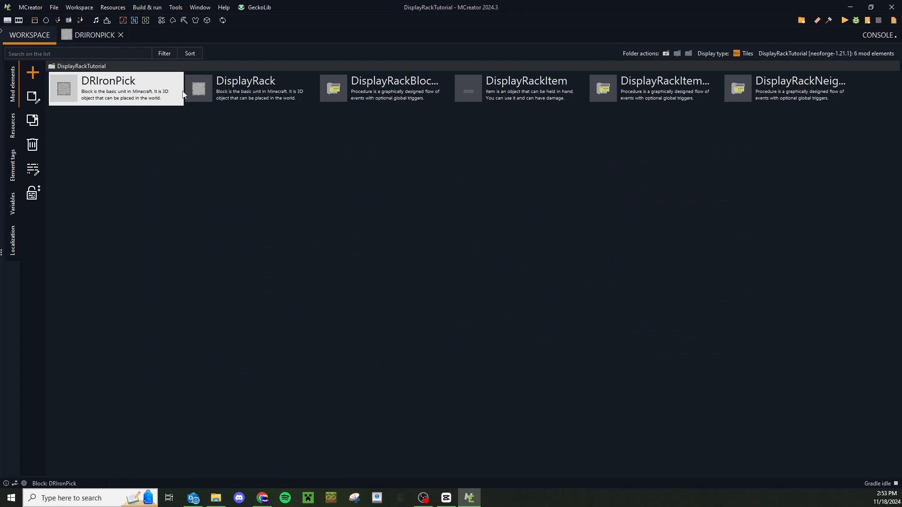
{"action": "left_click", "coordinate": [94, 35]}
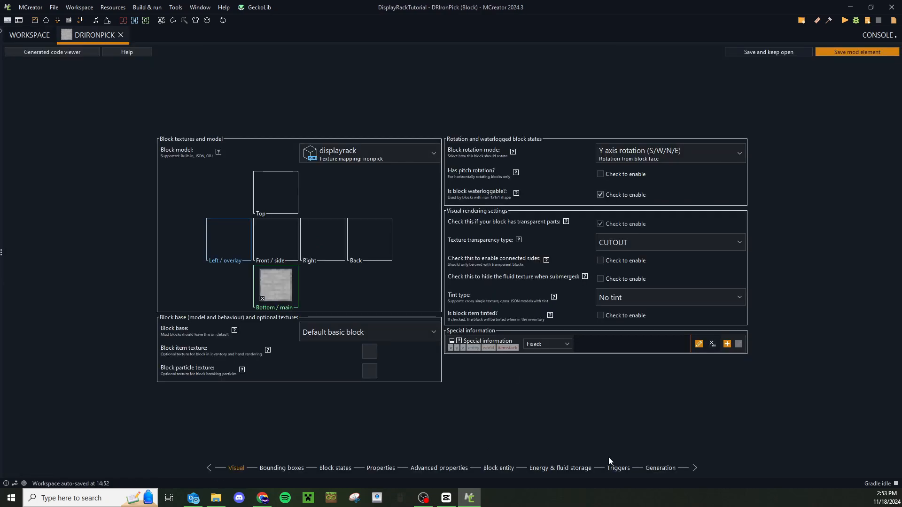
{"action": "left_click", "coordinate": [615, 468]}
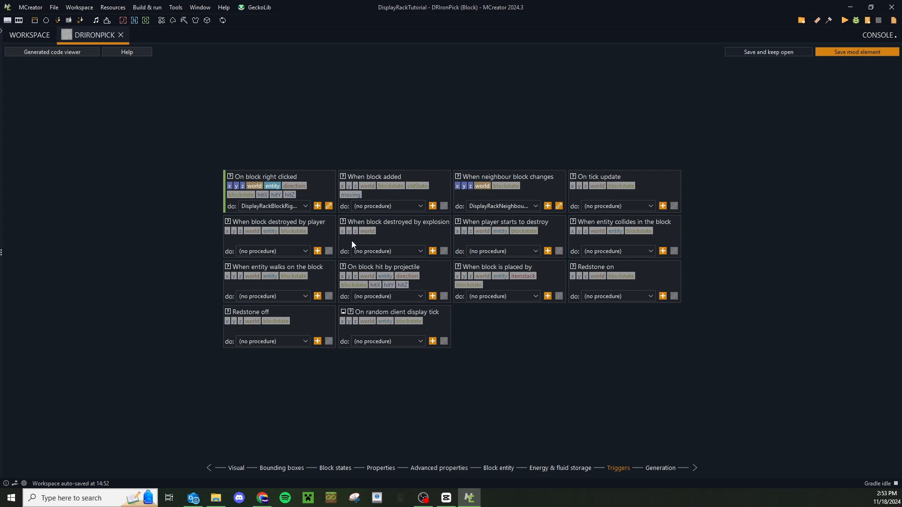
{"action": "left_click", "coordinate": [318, 251]}
{"action": "left_click", "coordinate": [434, 265]}
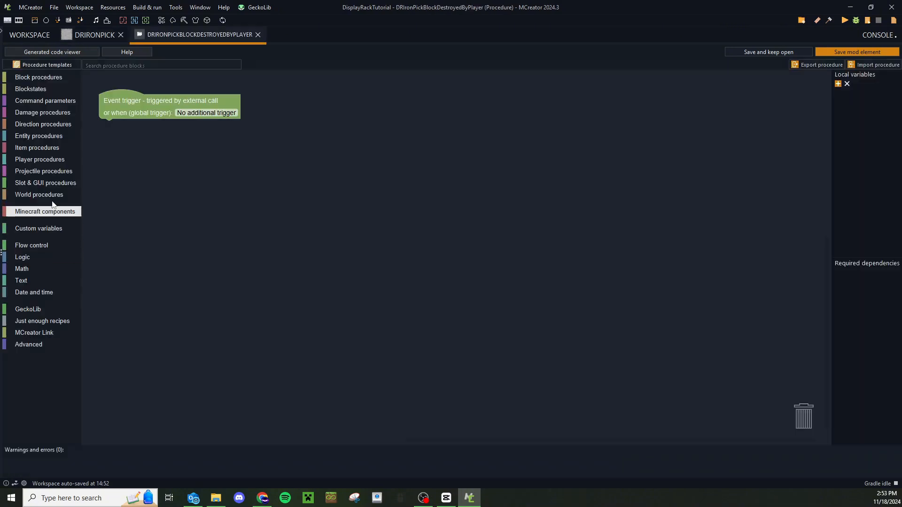
Add a spawn dropped item action for the iron pickaxe at x, y, z, and save the procedure
{"action": "left_click", "coordinate": [42, 195]}
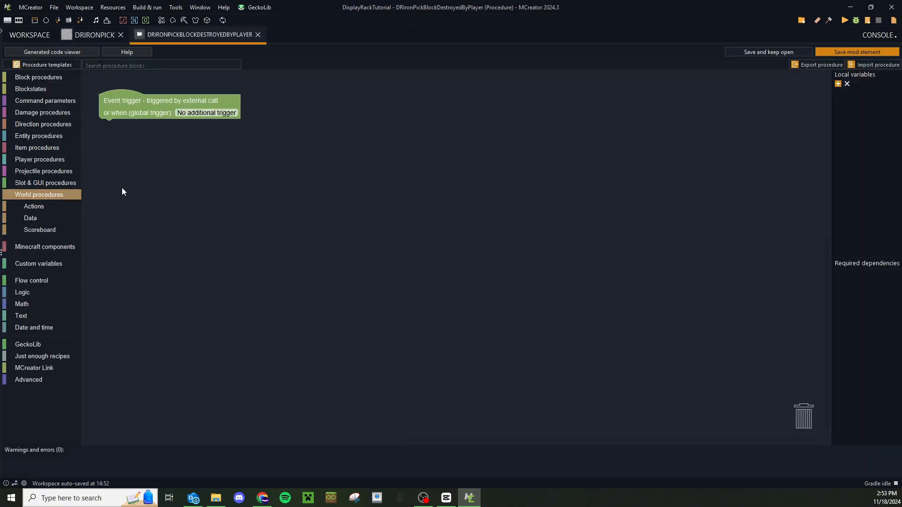
{"action": "left_click", "coordinate": [34, 207]}
{"action": "left_click_drag", "start_coordinate": [131, 318], "coordinate": [145, 135]}
{"action": "left_click", "coordinate": [181, 134]}
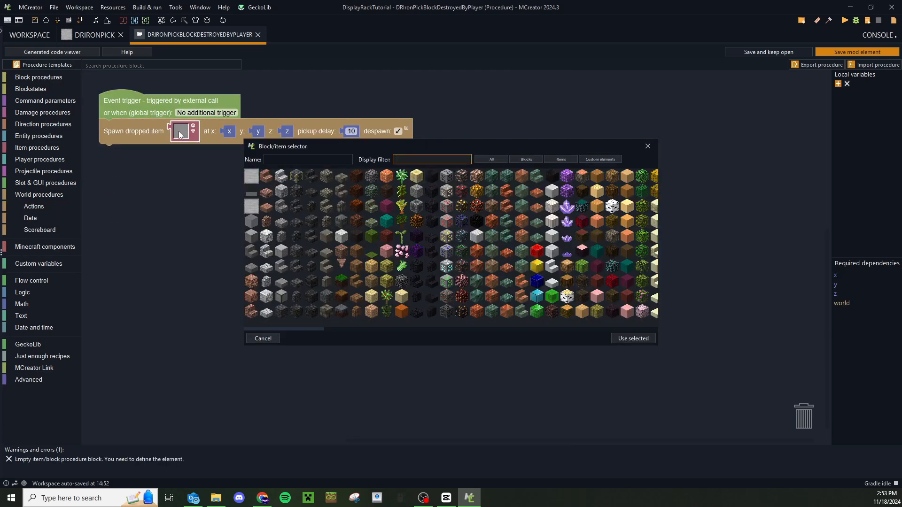
{"action": "type", "text": "iron"}
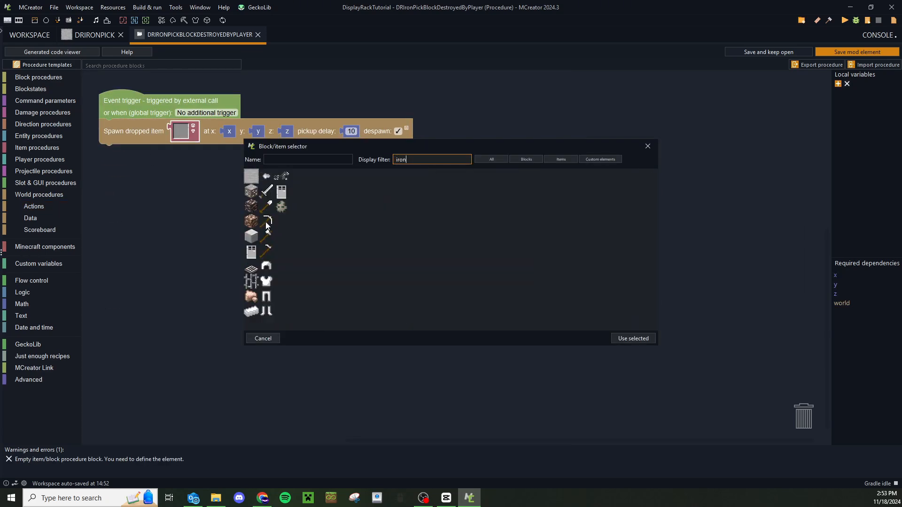
{"action": "left_click", "coordinate": [267, 225]}
{"action": "left_click", "coordinate": [633, 338]}
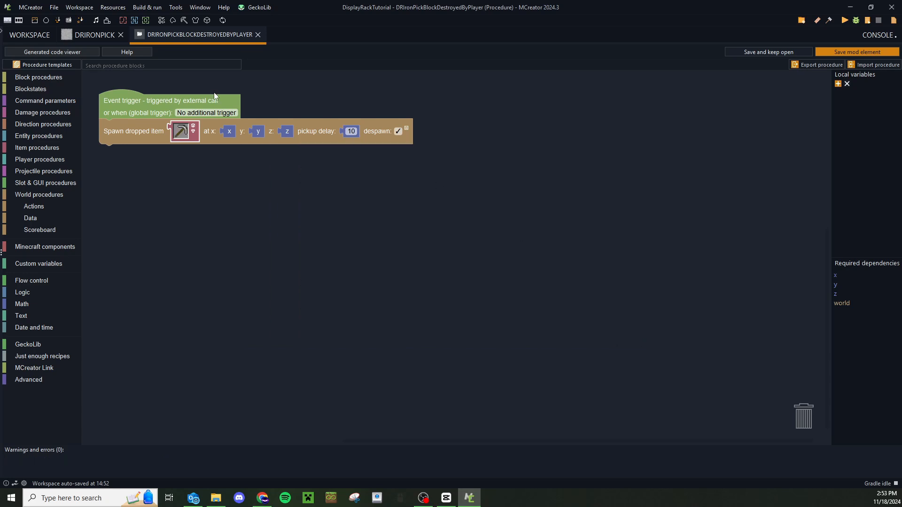
{"action": "left_click", "coordinate": [849, 53]}
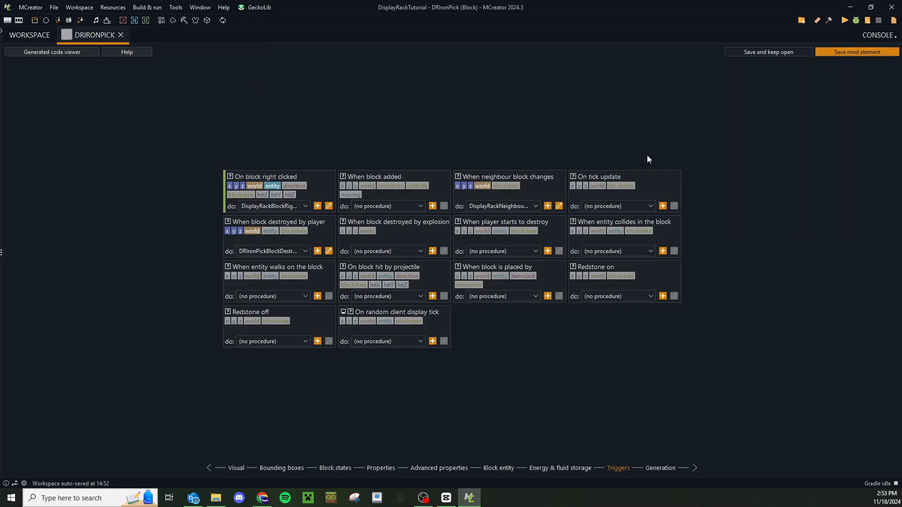
Assign the same procedure to DRIronPick's trigger for destruction by explosion and save the block
{"action": "left_click", "coordinate": [414, 251]}
{"action": "left_click", "coordinate": [419, 300]}
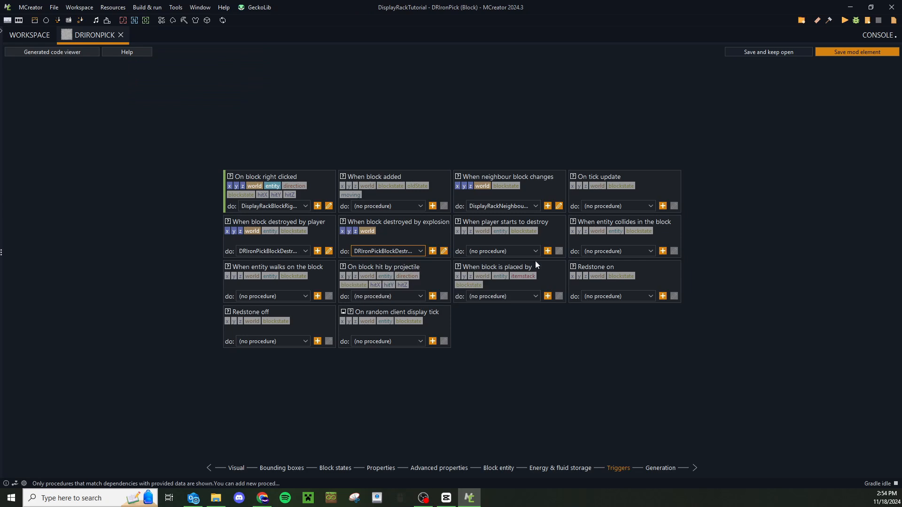
{"action": "left_click", "coordinate": [843, 50]}
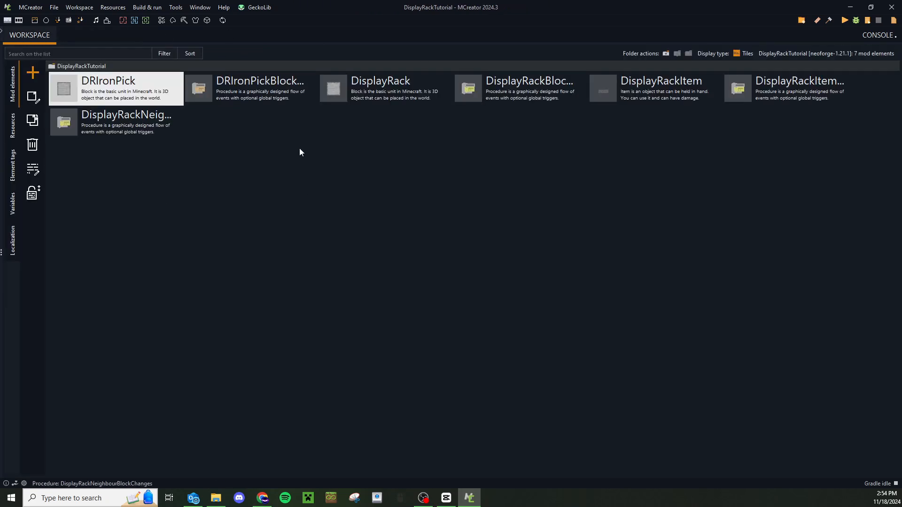
Try to insert a Call procedure block before the NORTH remove block action in the DisplayRackNeighbourBlockChanges procedure
{"action": "left_click", "coordinate": [129, 118]}
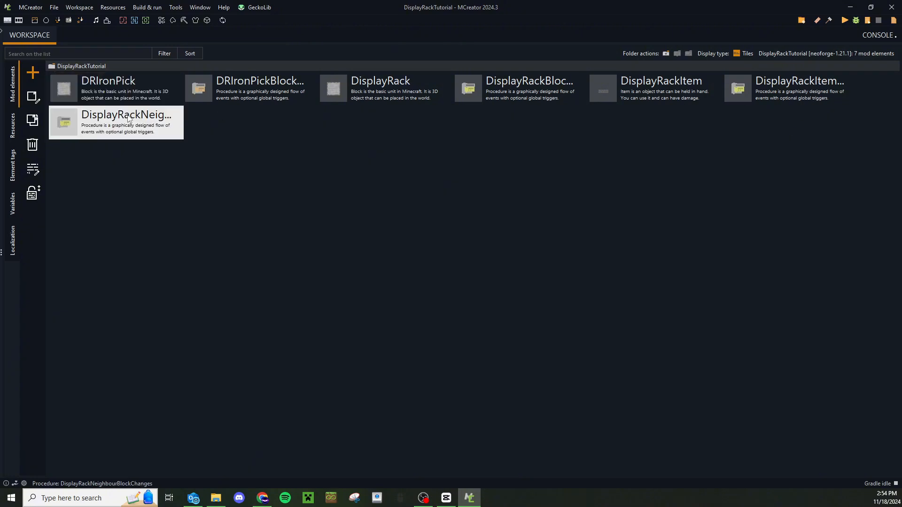
{"action": "double_click", "coordinate": [121, 128]}
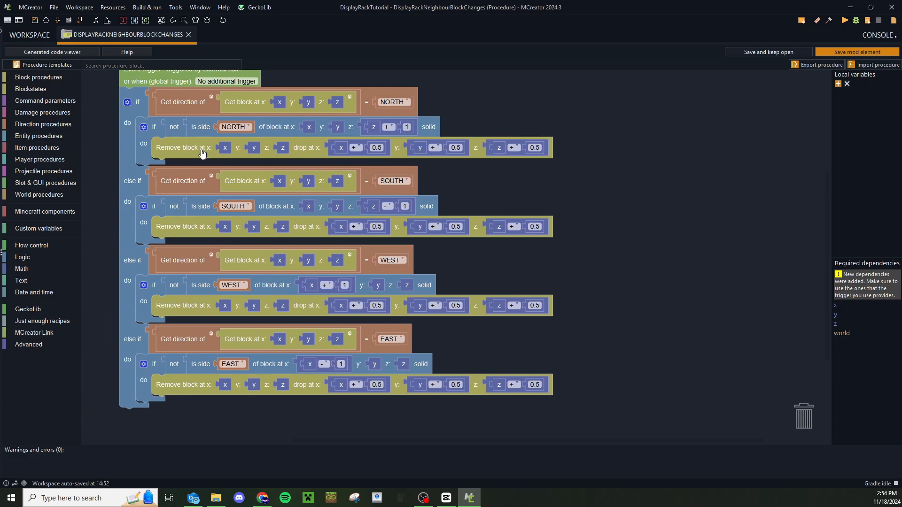
{"action": "mouse_move", "coordinate": [201, 151]}
{"action": "left_mouse_down"}
{"action": "mouse_move", "coordinate": [242, 155]}
{"action": "mouse_move", "coordinate": [210, 157]}
{"action": "left_mouse_up"}
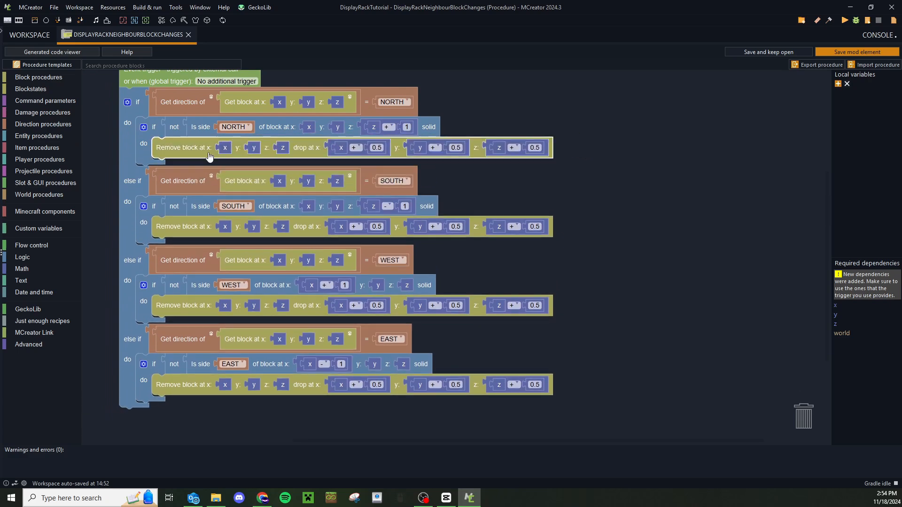
{"action": "left_click", "coordinate": [42, 345]}
{"action": "left_click_drag", "start_coordinate": [128, 150], "coordinate": [204, 148]}
{"action": "left_click_drag", "start_coordinate": [536, 127], "coordinate": [587, 143]}
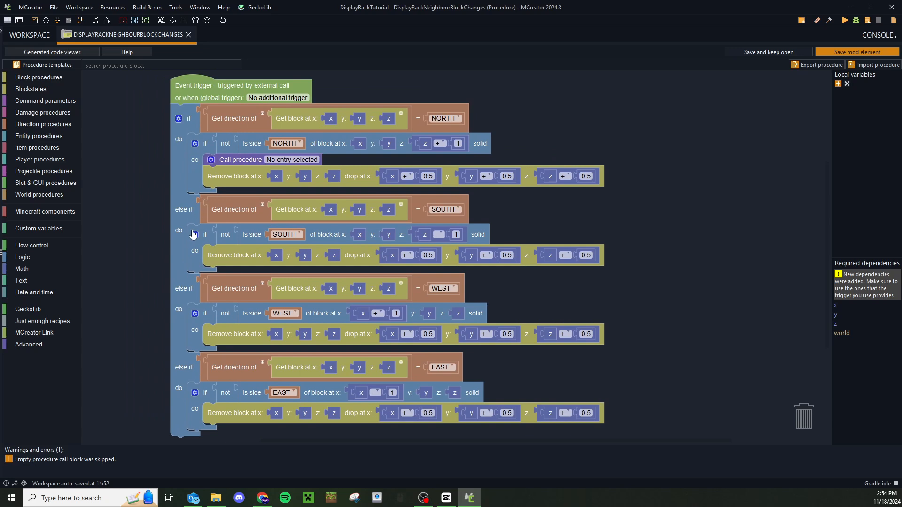
Delete the empty Call procedure block and close the DisplayRackNeighbourBlockChanges procedure
{"action": "left_click", "coordinate": [245, 162]}
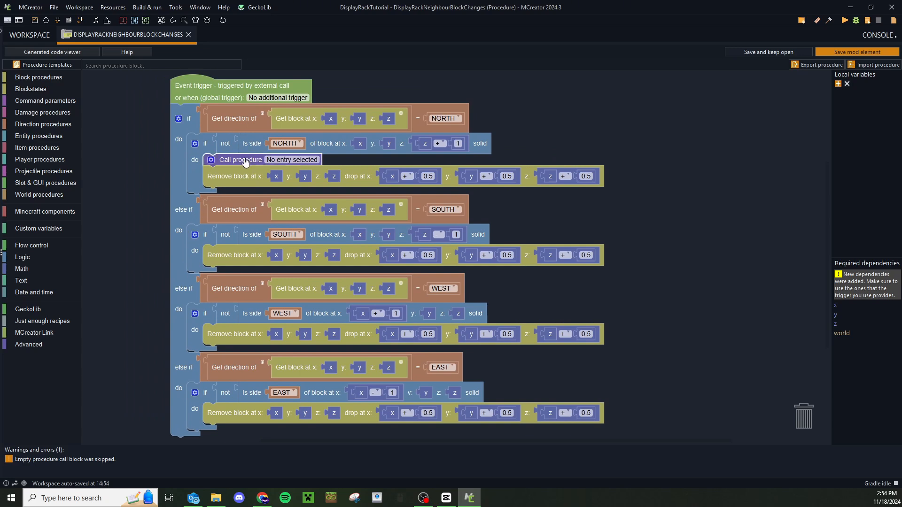
{"action": "key", "text": "Delete"}
{"action": "left_click_drag", "start_coordinate": [520, 205], "coordinate": [485, 193]}
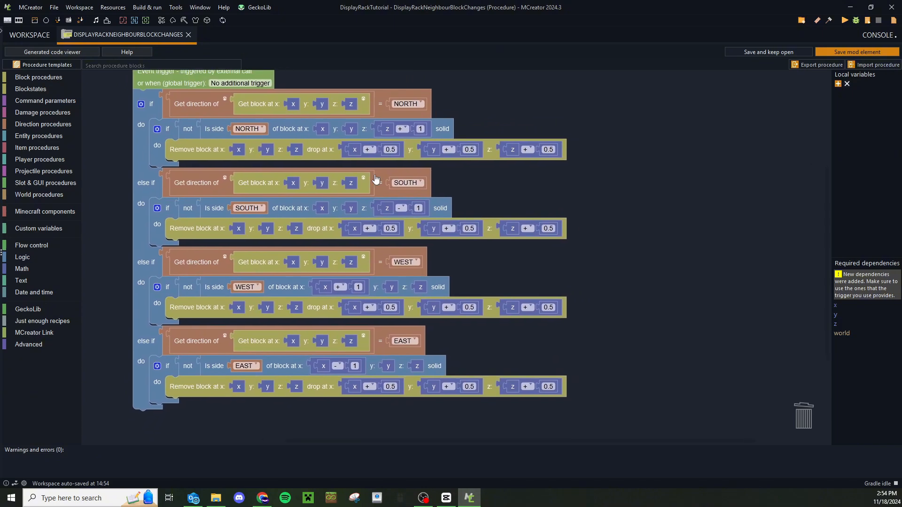
{"action": "left_click", "coordinate": [189, 35]}
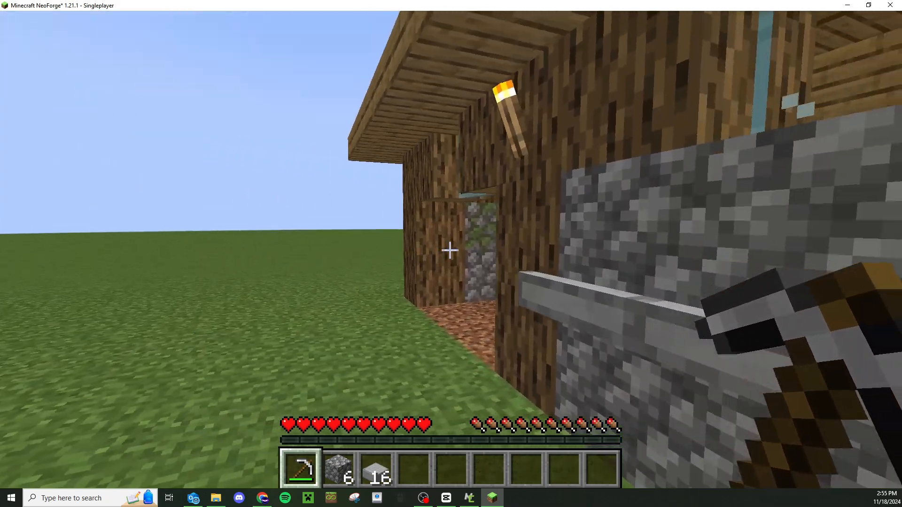
In Minecraft, check the iron pickaxe in the inventory and store it on the display rack nearest the doorway
{"action": "scroll", "coordinate": [450, 251], "scroll_direction": "down", "scroll_amount": 1}
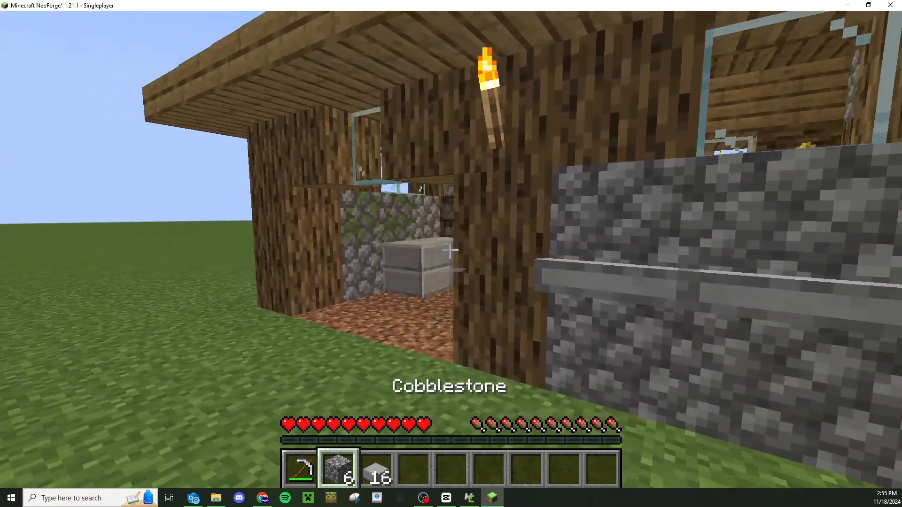
{"action": "scroll", "coordinate": [450, 251], "scroll_direction": "up", "scroll_amount": 1}
{"action": "key", "text": "w"}
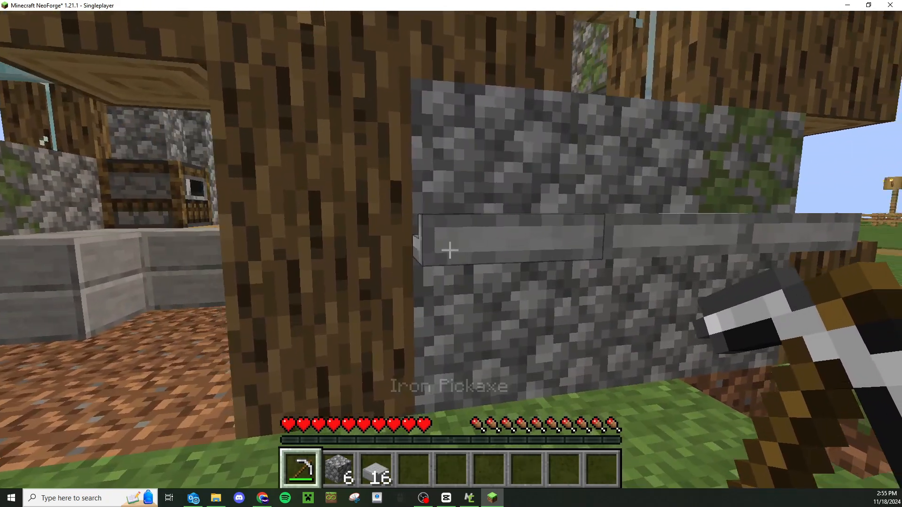
{"action": "key", "text": "e"}
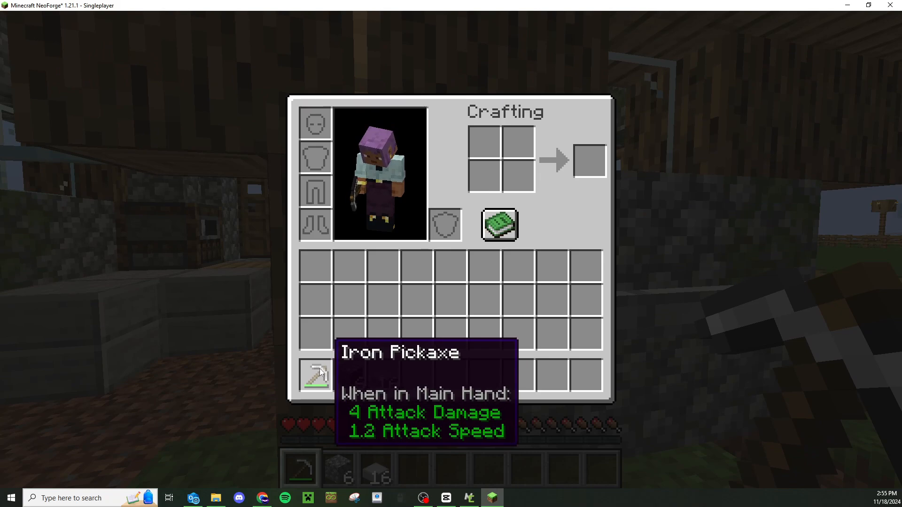
{"action": "key", "text": "e"}
{"action": "key", "text": "q"}
{"action": "key", "text": "s"}
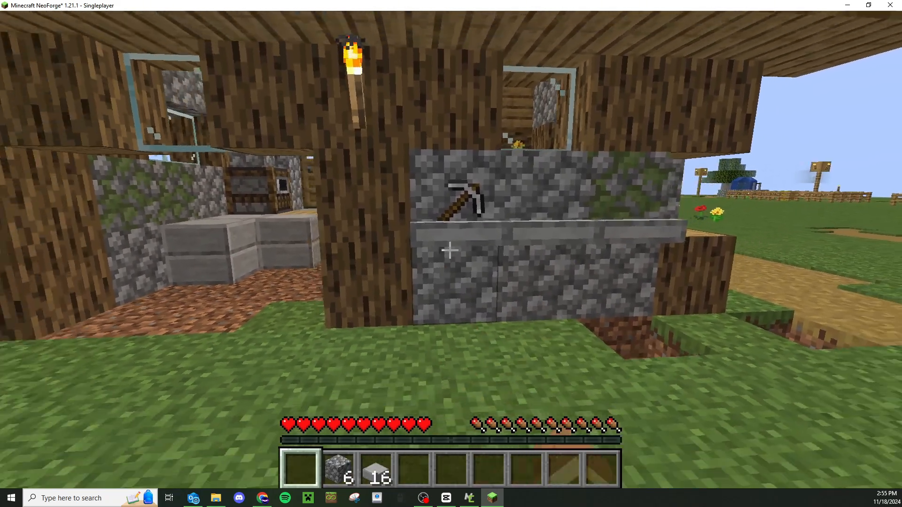
Take the iron pickaxe off the display rack and pick up the dropped item
{"action": "key", "text": "w"}
{"action": "key", "text": "s"}
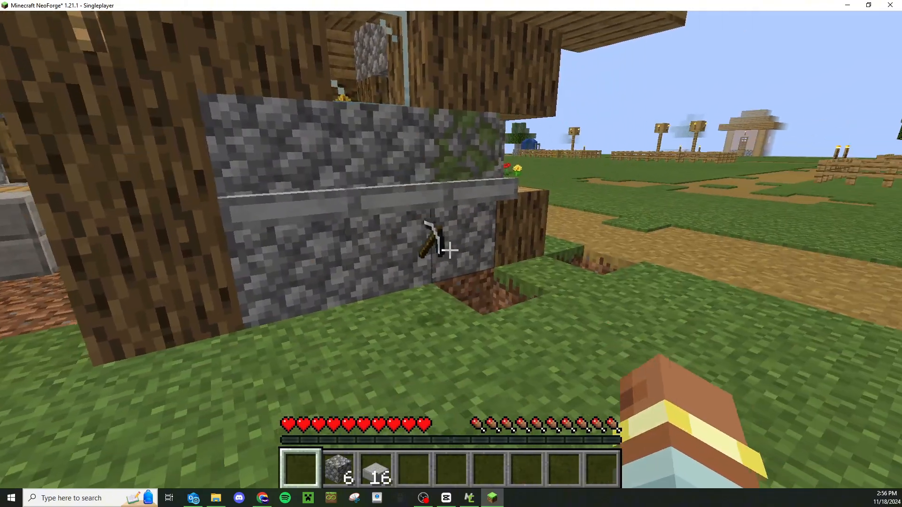
{"action": "key", "text": "w"}
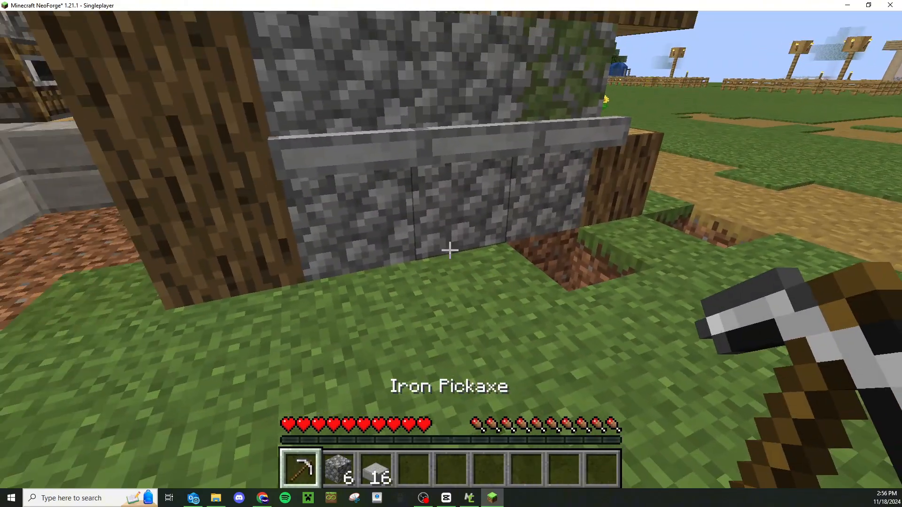
Inspect the retrieved iron pickaxe in the inventory, and drop it beside the display rack
{"action": "key", "text": "e"}
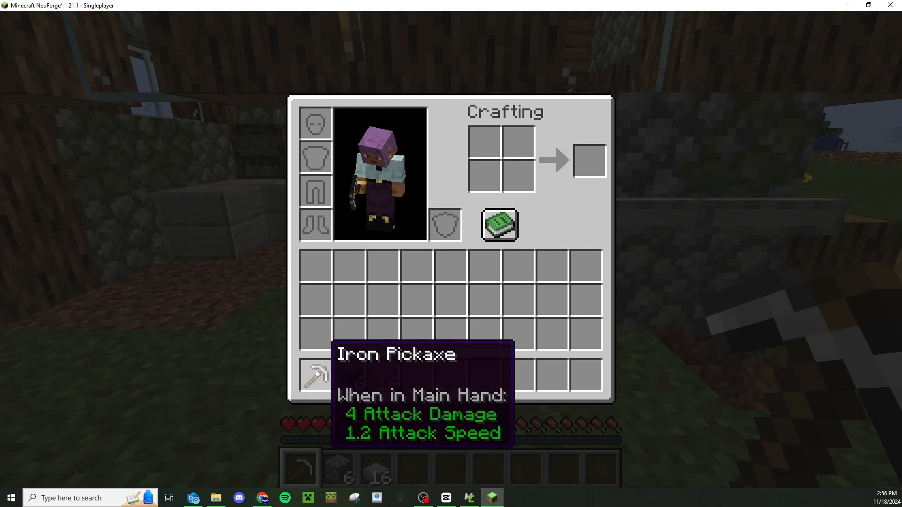
{"action": "key", "text": "e"}
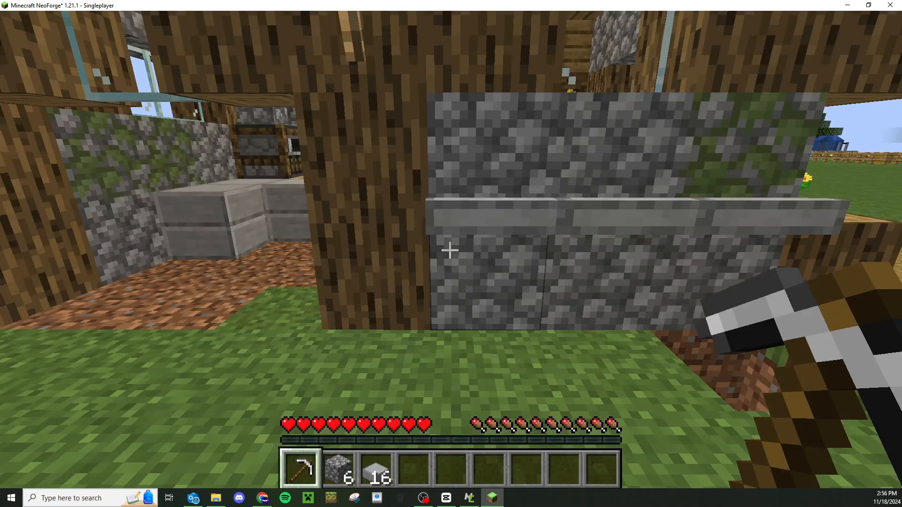
{"action": "key", "text": "q"}
{"action": "key", "text": "s"}
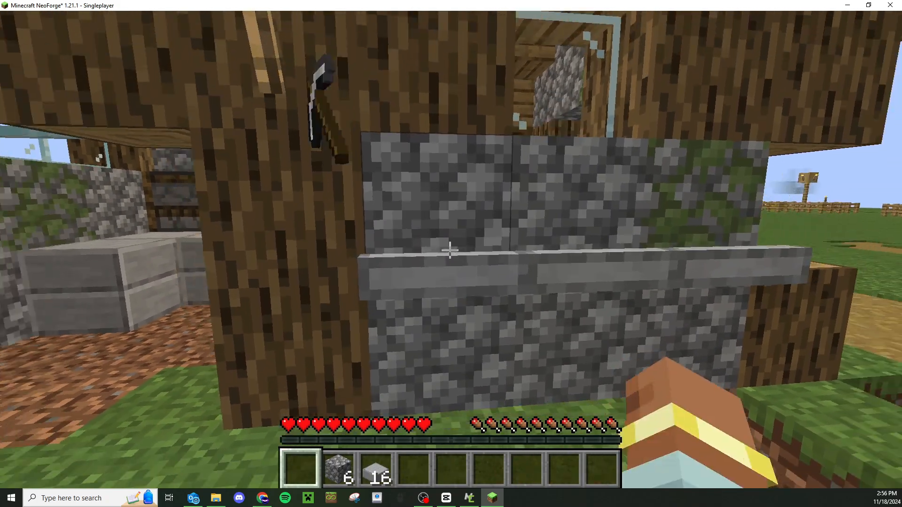
Pick up the dropped iron pickaxe, checking it in the inventory, and store it on the display rack nearest the doorway
{"action": "key", "text": "w"}
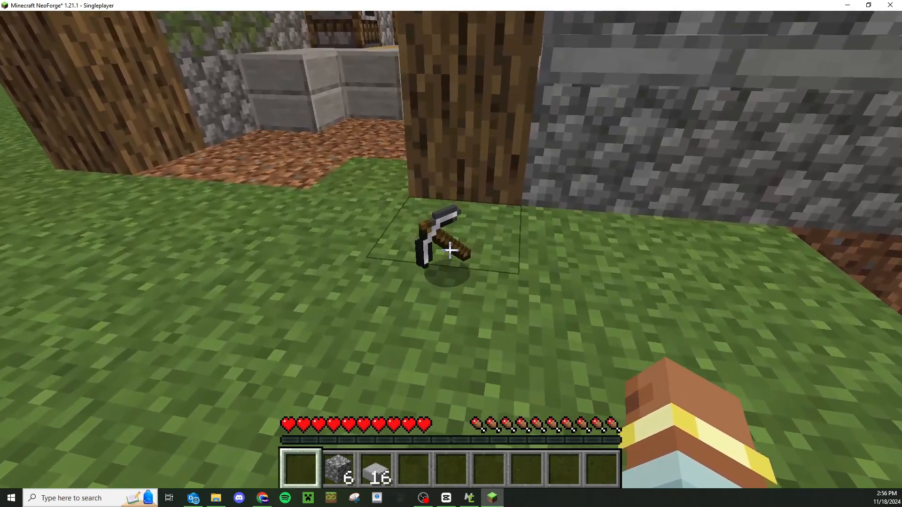
{"action": "key", "text": "s"}
{"action": "key", "text": "e"}
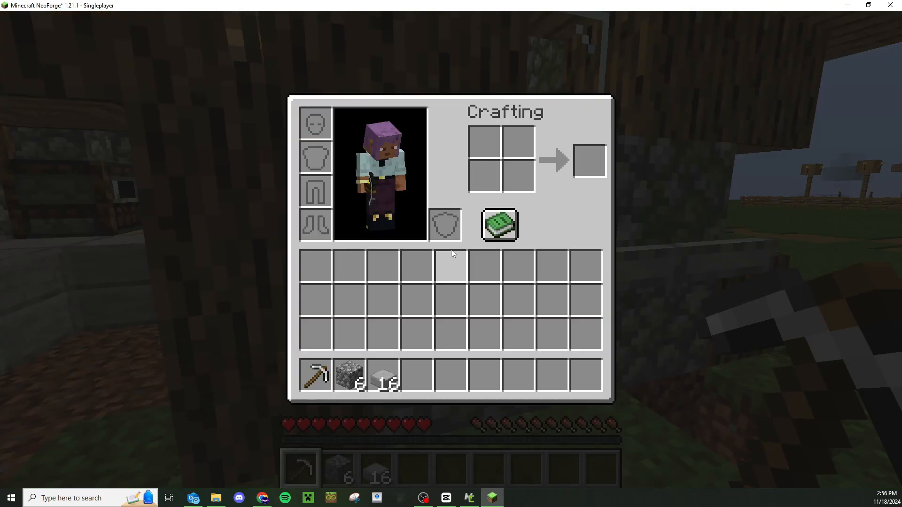
{"action": "key", "text": "e"}
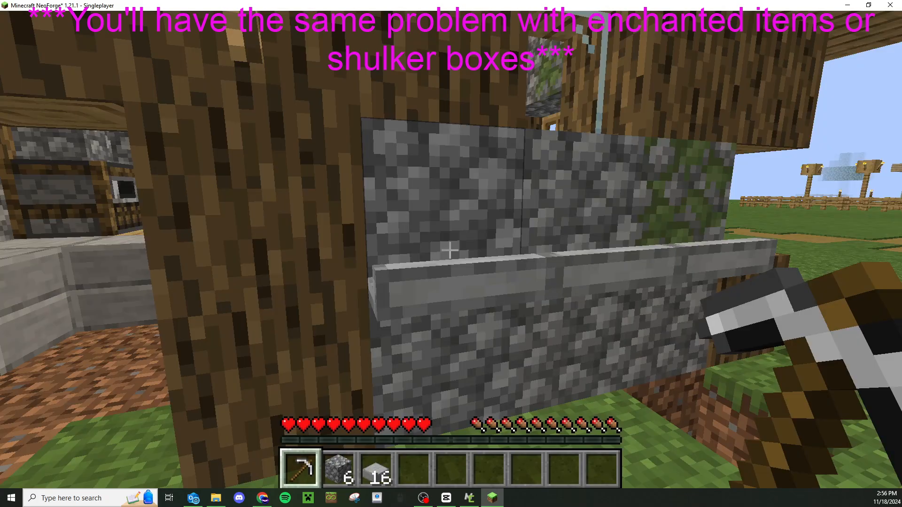
{"action": "key", "text": "w"}
{"action": "key", "text": "q"}
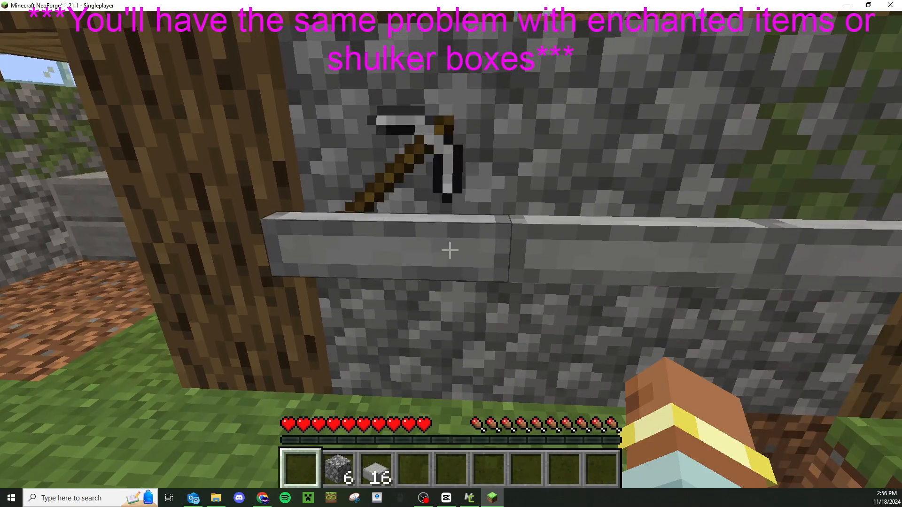
Examine the iron pickaxe on the display rack from both sides, up close and from farther away
{"action": "key", "text": "a"}
{"action": "key", "text": "d"}
{"action": "key", "text": "a"}
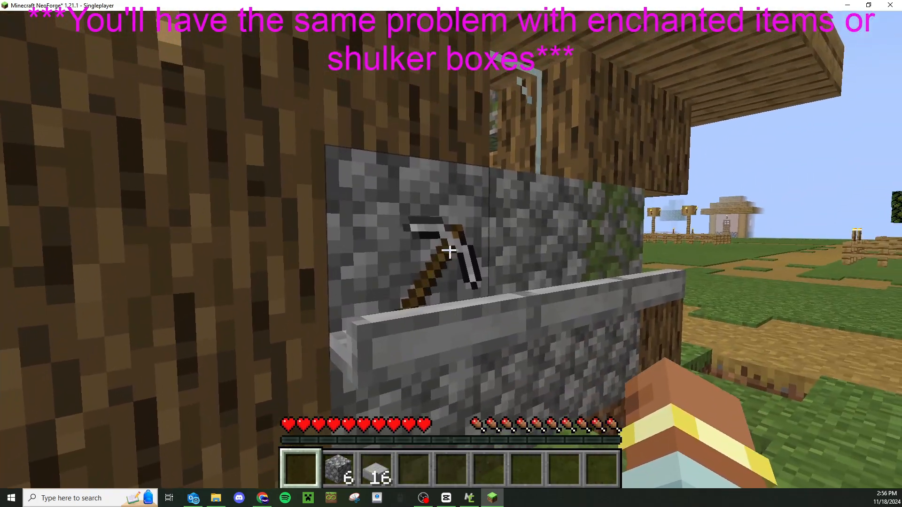
{"action": "key", "text": "w"}
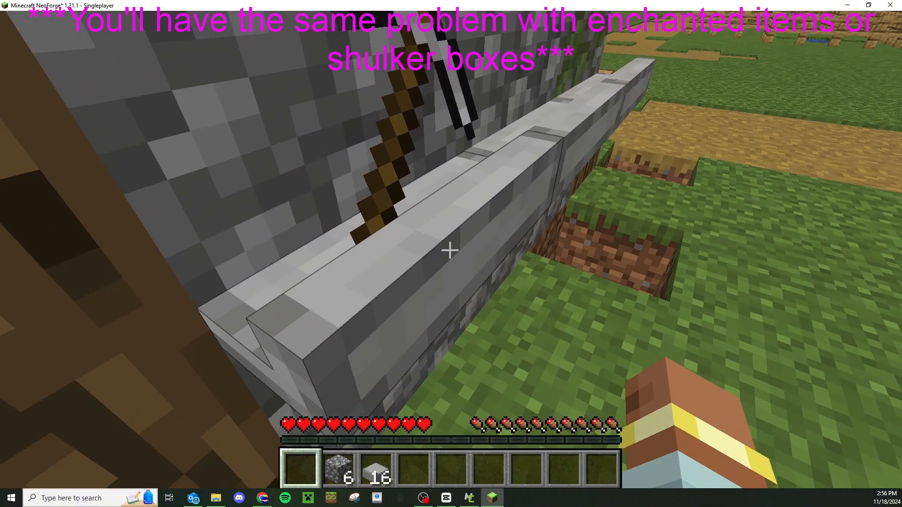
{"action": "key", "text": "d"}
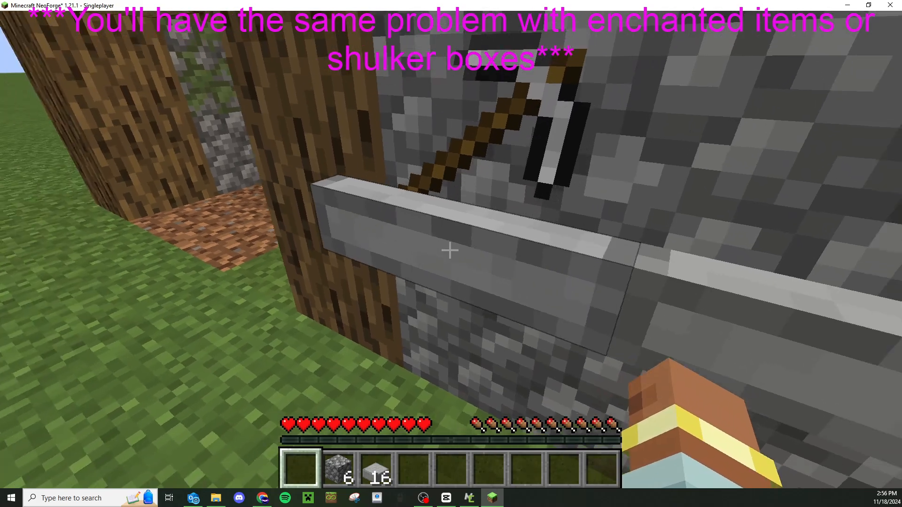
{"action": "key", "text": "a"}
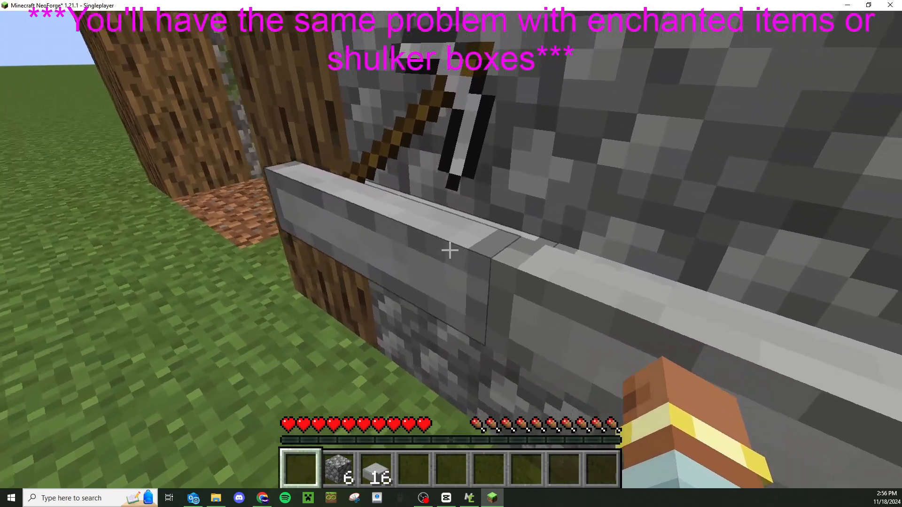
{"action": "key", "text": "s"}
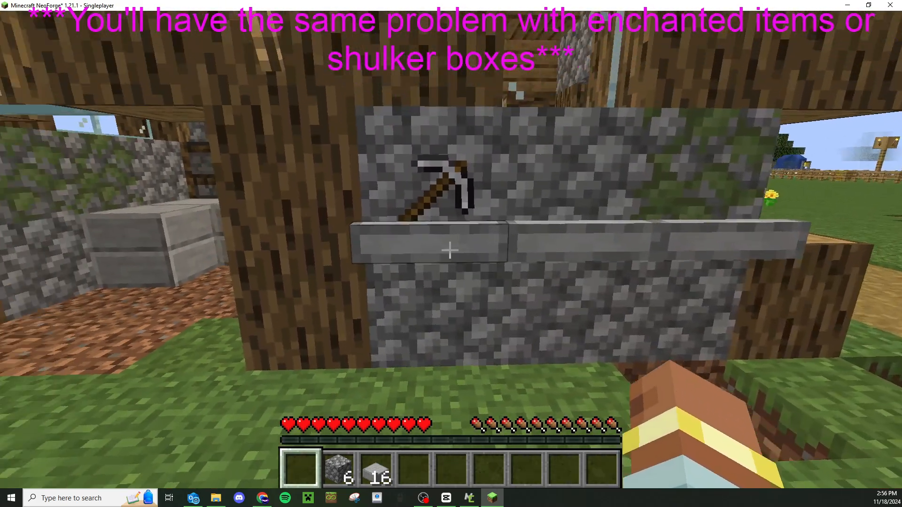
{"action": "key", "text": "w"}
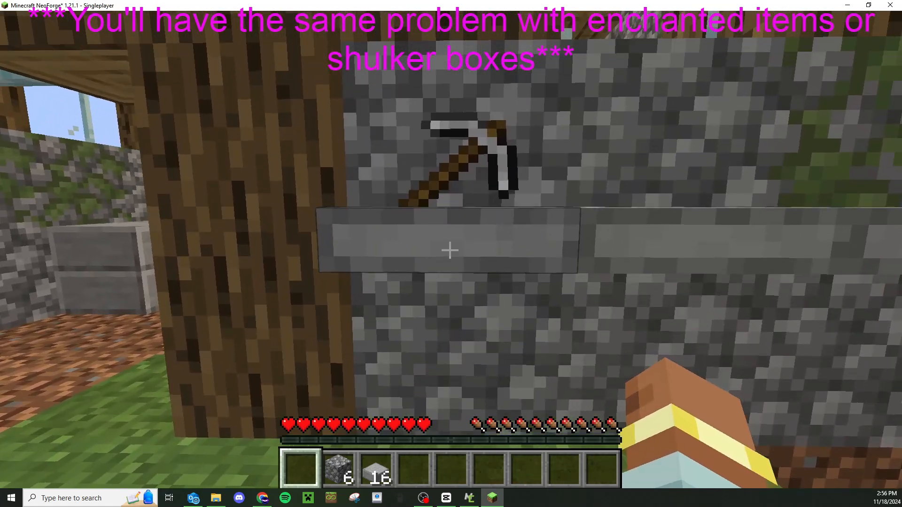
Take the iron pickaxe off the display rack, pick up the dropped item and back away from the house
{"action": "key", "text": "s"}
{"action": "key", "text": "w"}
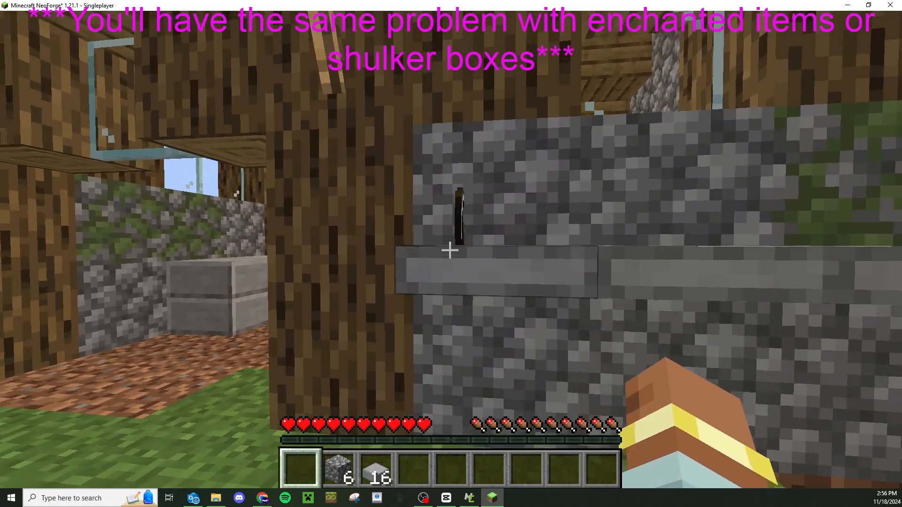
{"action": "key", "text": "w"}
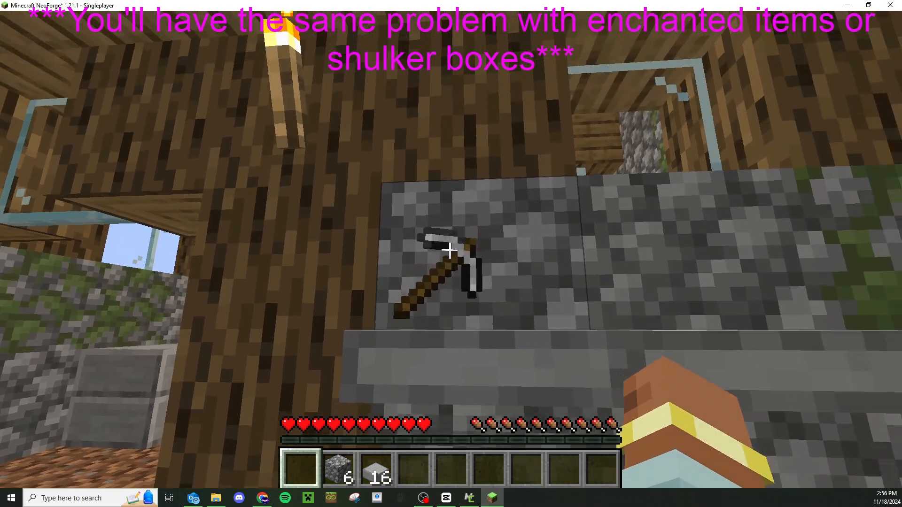
{"action": "key", "text": "w"}
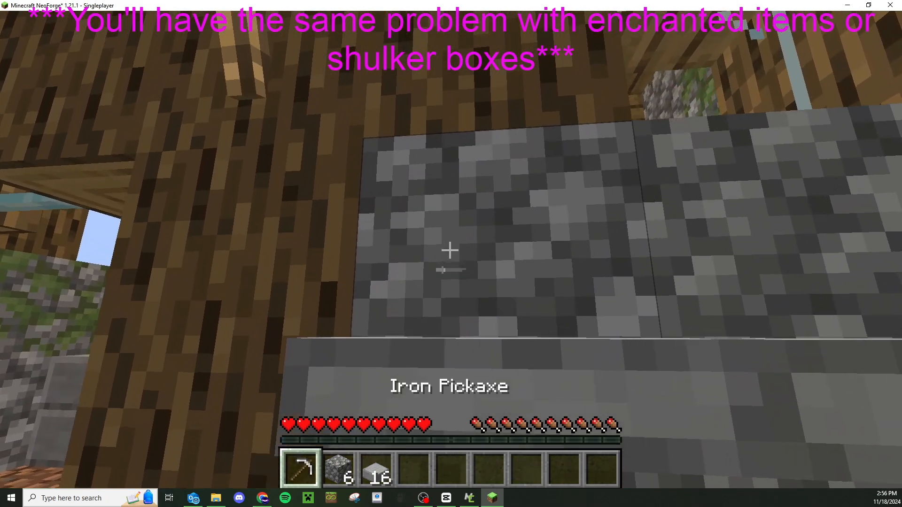
{"action": "key", "text": "s"}
{"action": "key", "text": "s"}
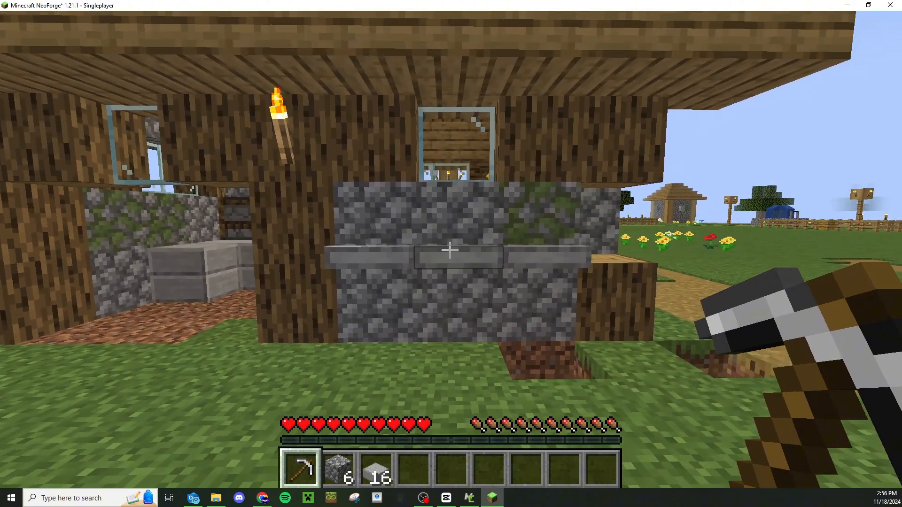
Show the character in the front-facing third-person view and switch the held item to cobblestone
{"action": "key", "text": "F5"}
{"action": "key", "text": "F5"}
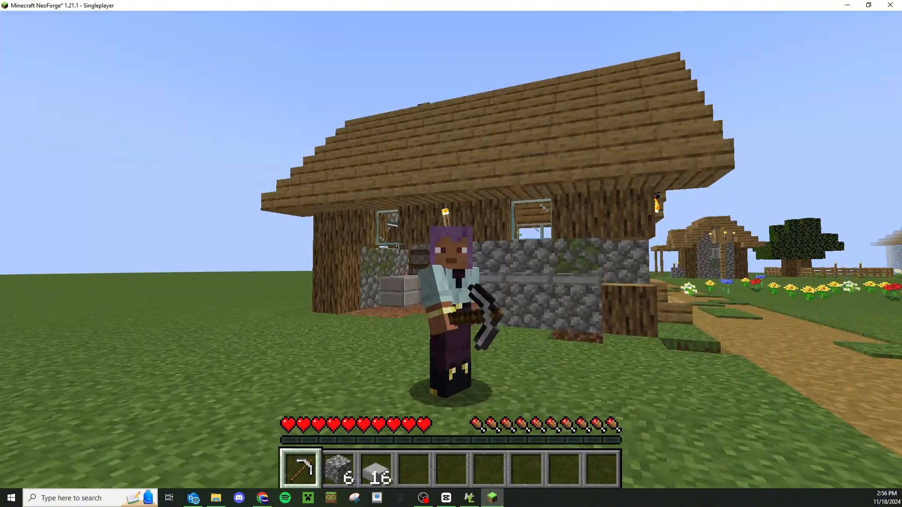
{"action": "key", "text": "shift"}
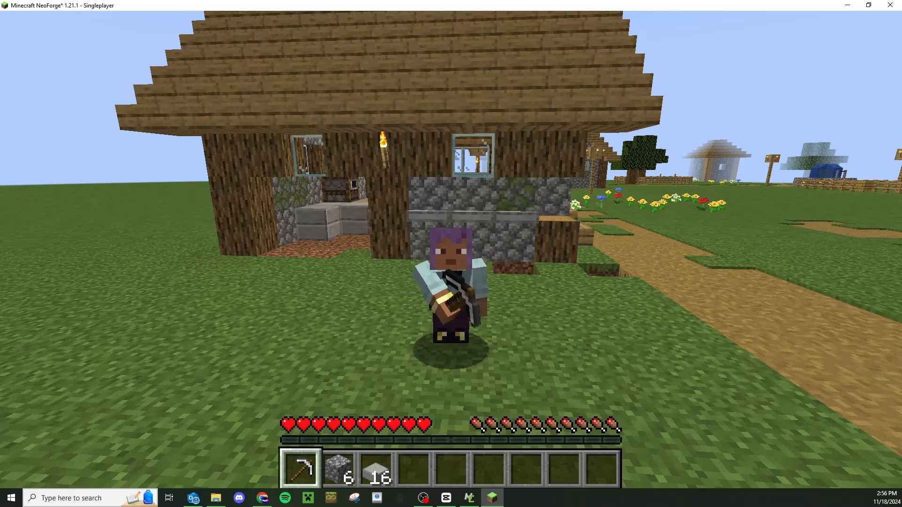
{"action": "key", "text": "2"}
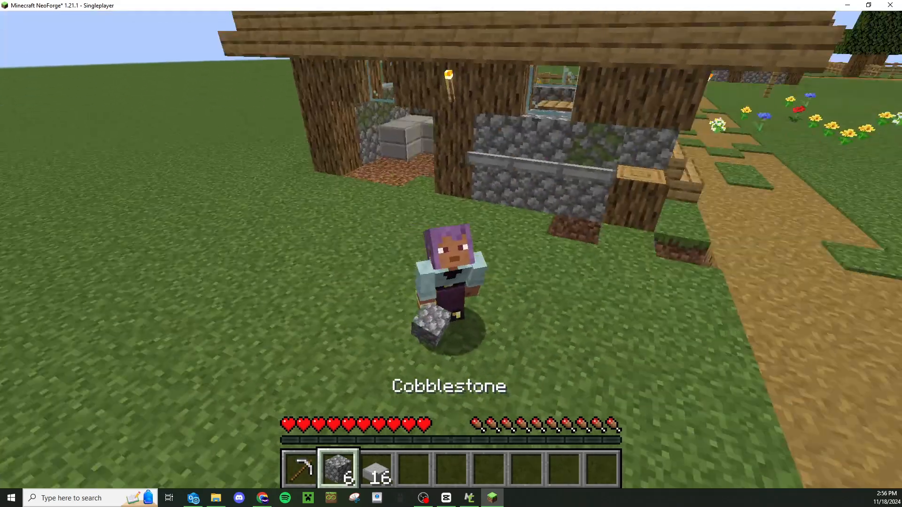